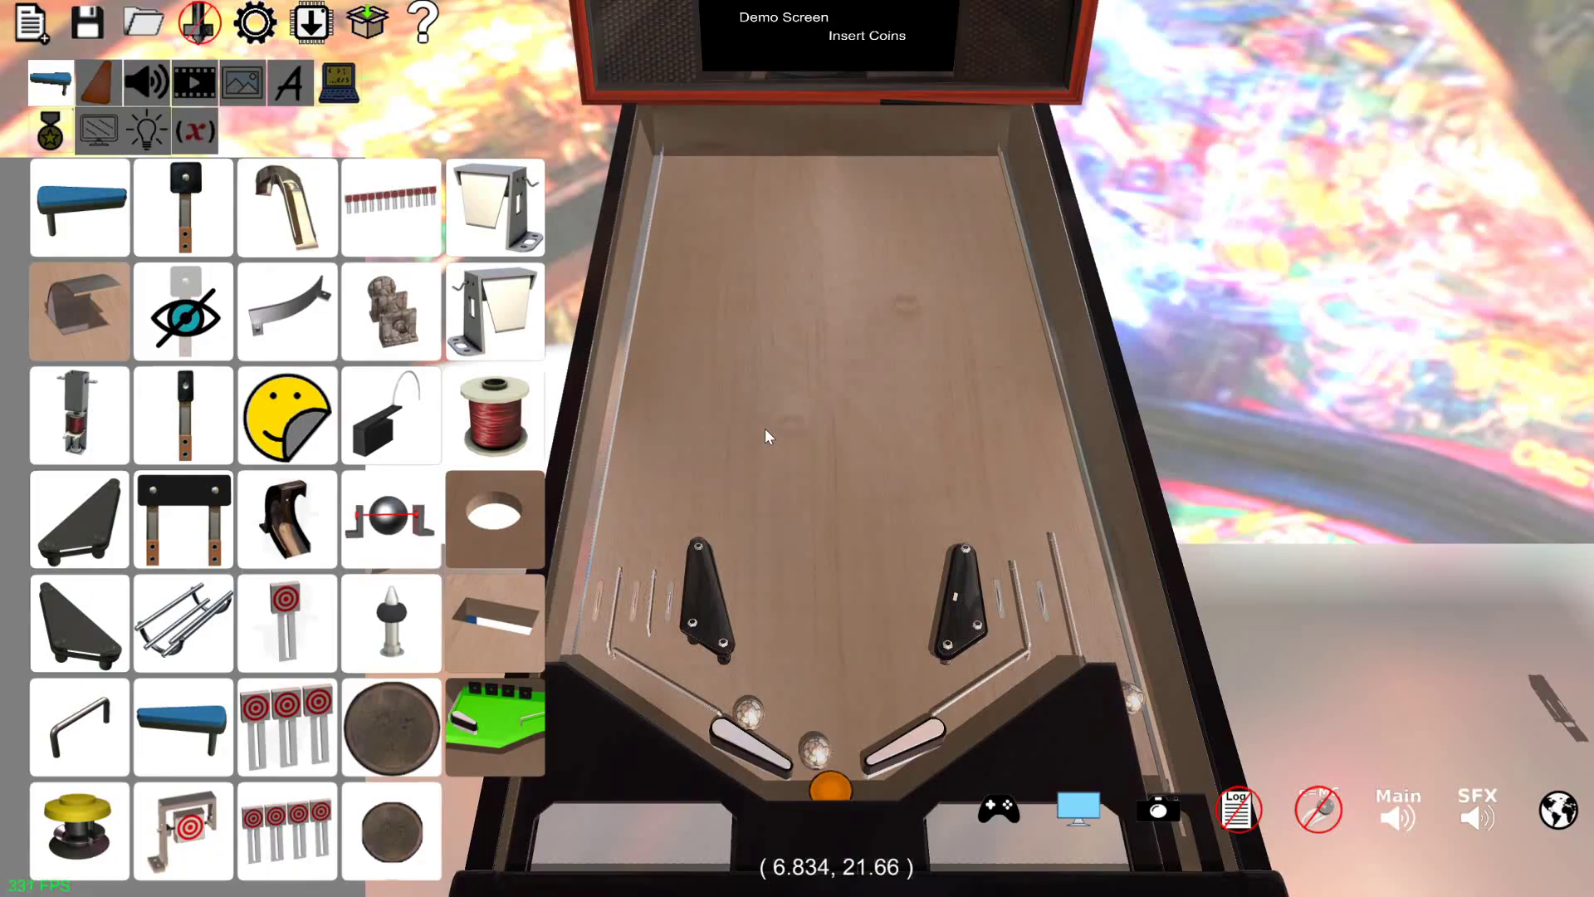
# Draw a wall guide that arches across the upper playfield from right to left and ends above its middle-left area
pyautogui.moveTo(781, 399); pyautogui.dragTo(809, 386)
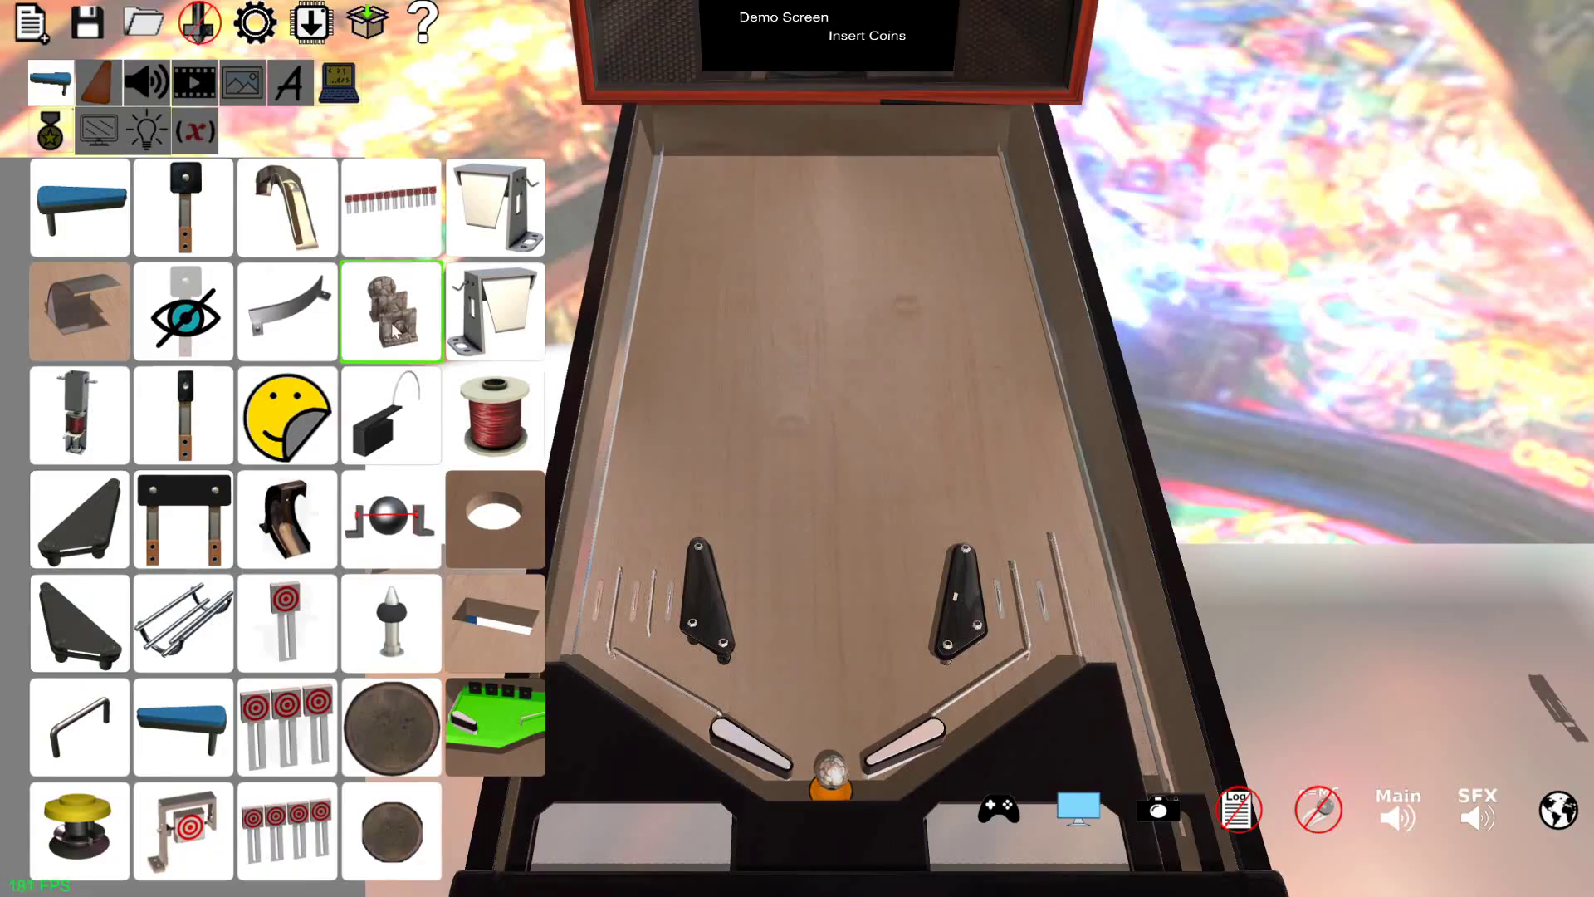
pyautogui.click(278, 339)
pyautogui.rightClick(951, 328)
pyautogui.rightClick(946, 300)
pyautogui.rightClick(915, 233)
pyautogui.rightClick(776, 209)
pyautogui.rightClick(693, 315)
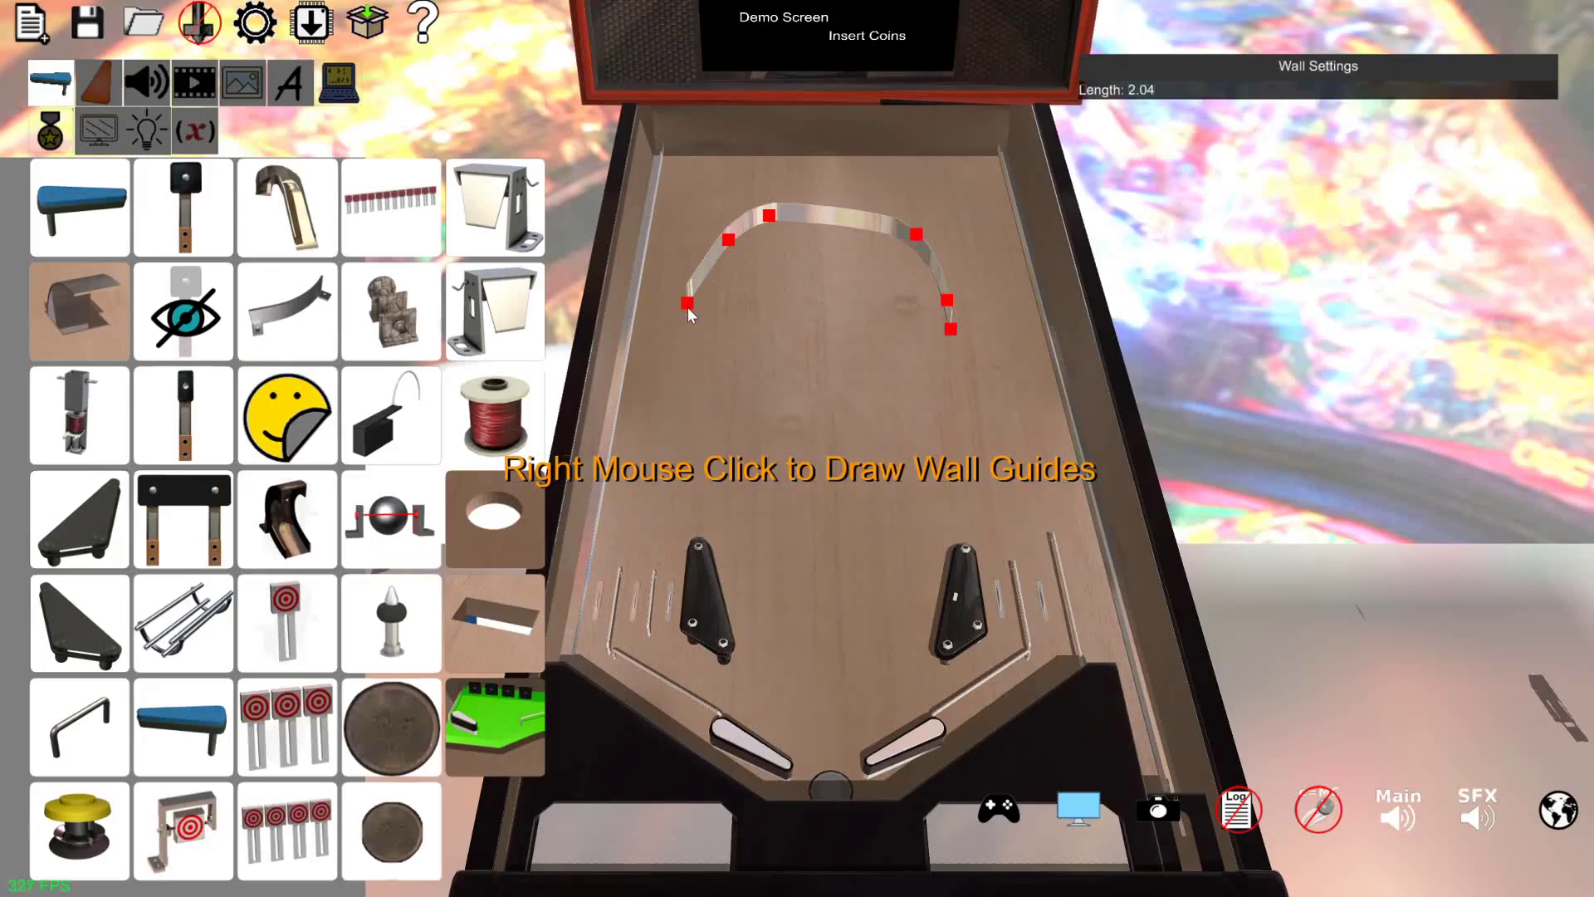
pyautogui.rightClick(726, 380)
# Place a flipper at the wall guide's lower left end and rotate it to slope downward to the right
pyautogui.click(80, 207)
pyautogui.click(711, 407)
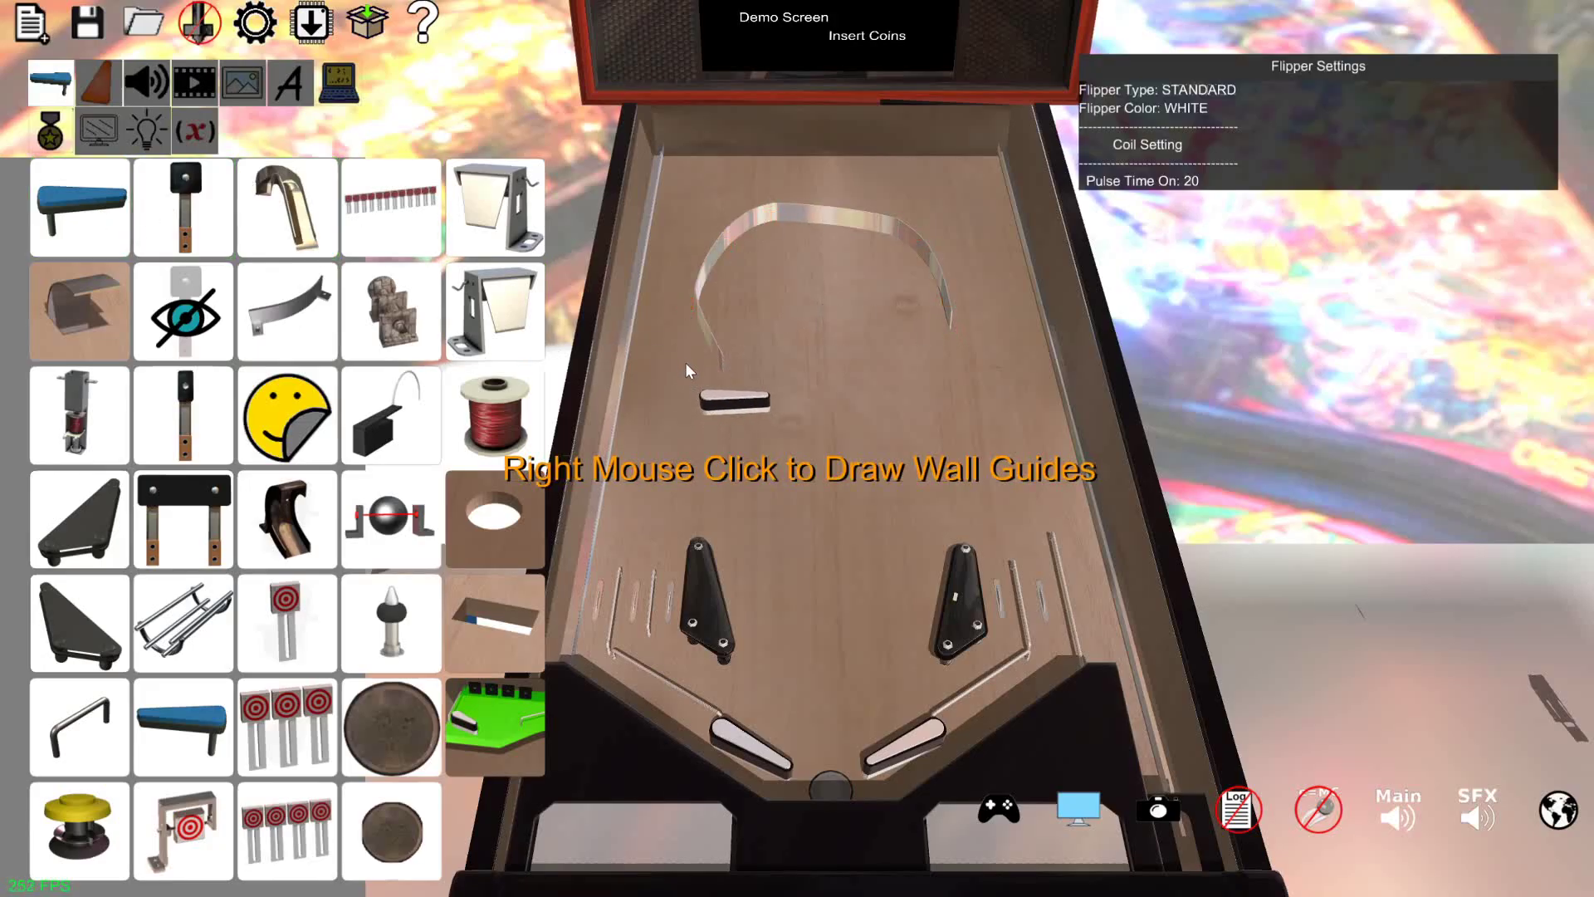
pyautogui.scroll(-5, 706, 363)
pyautogui.moveTo(712, 408); pyautogui.dragTo(716, 390)
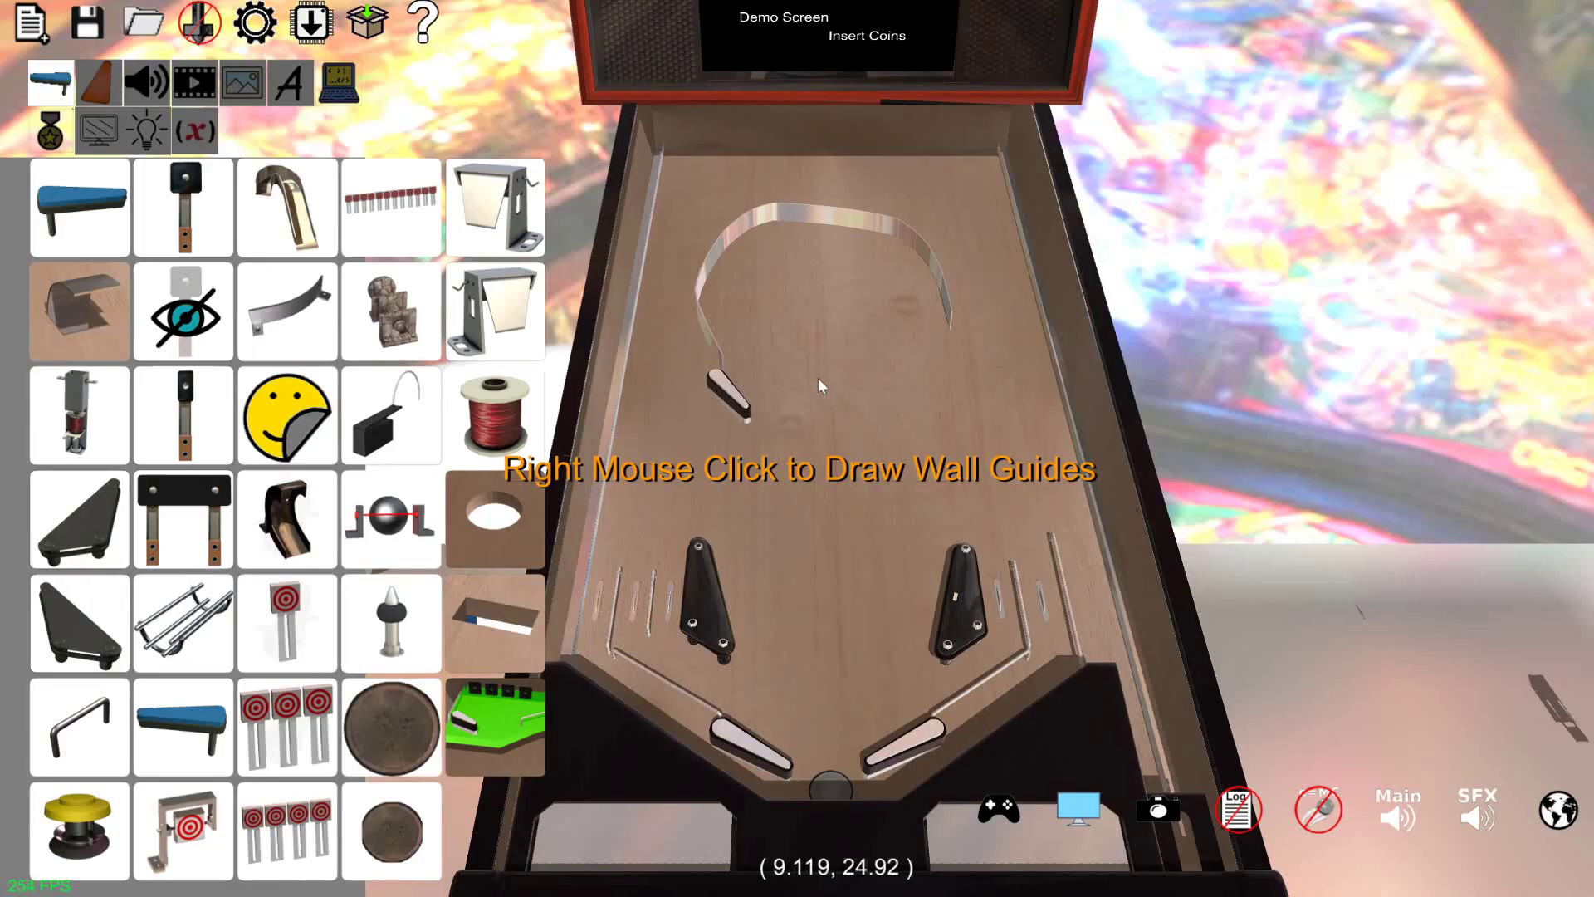
# Test the new wall guide and flipper by releasing balls on the playfield and operating the flipper
pyautogui.press('b')
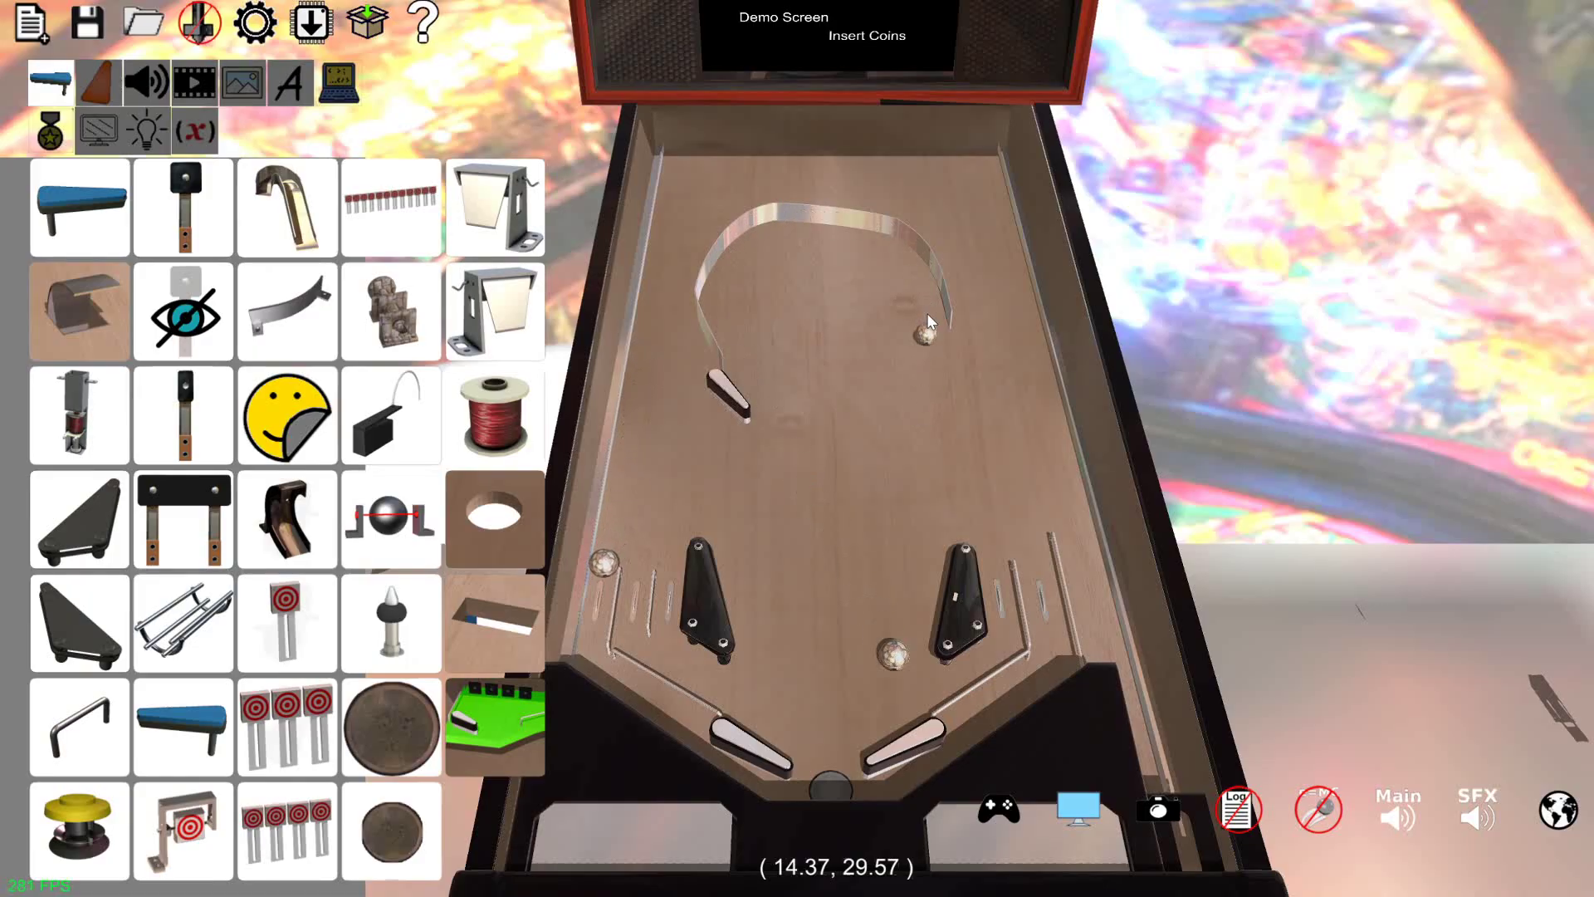
pyautogui.press('shift')
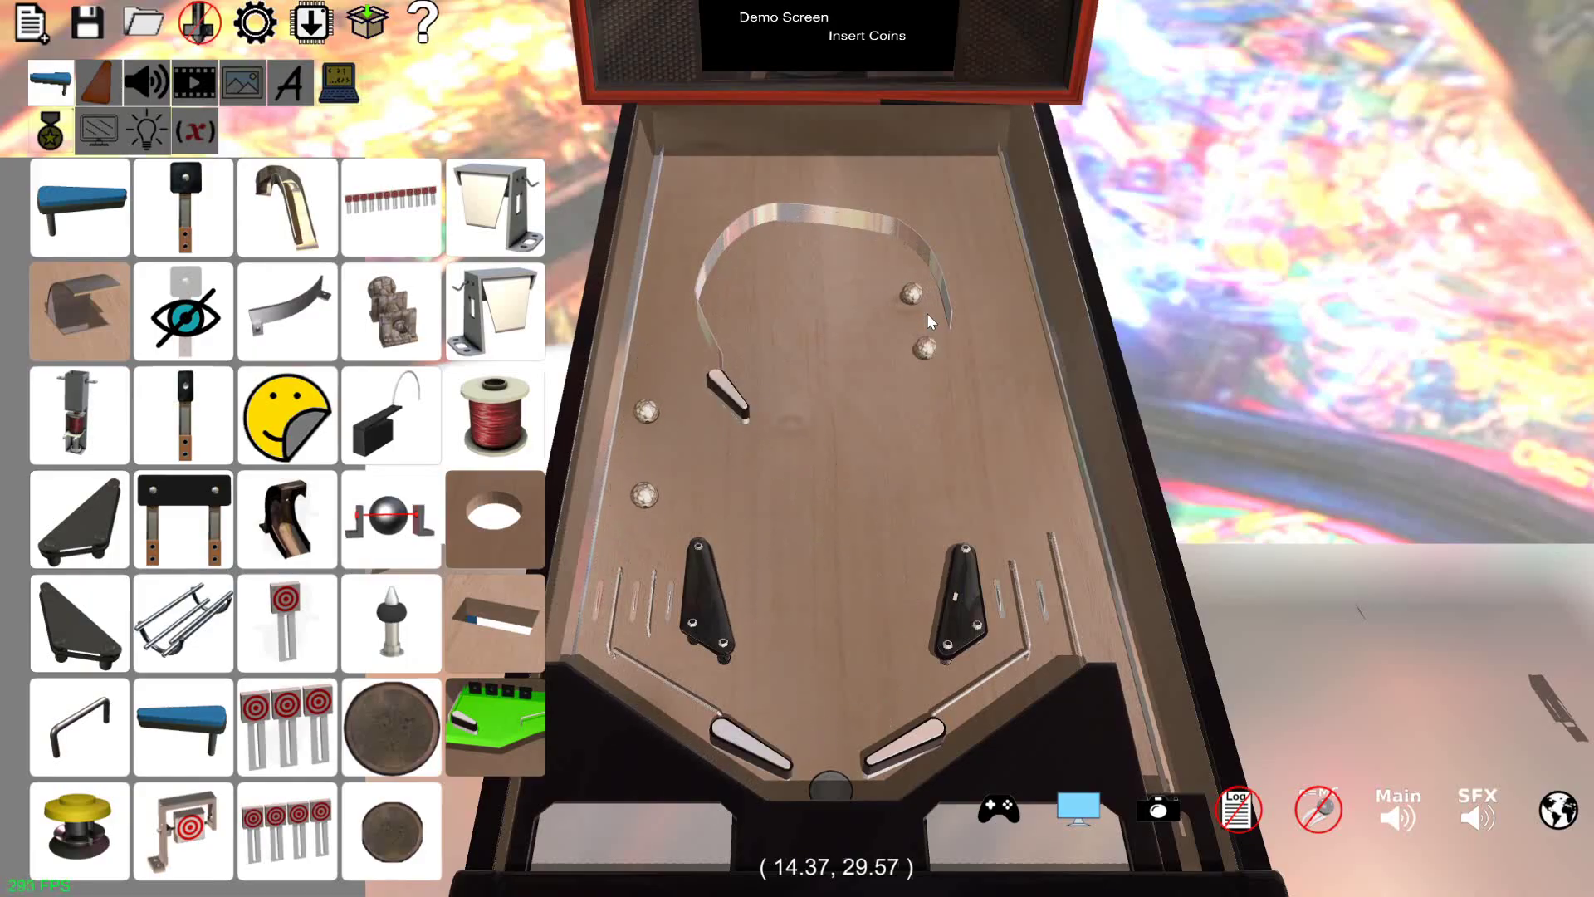
pyautogui.press('shift')
pyautogui.press('shift')
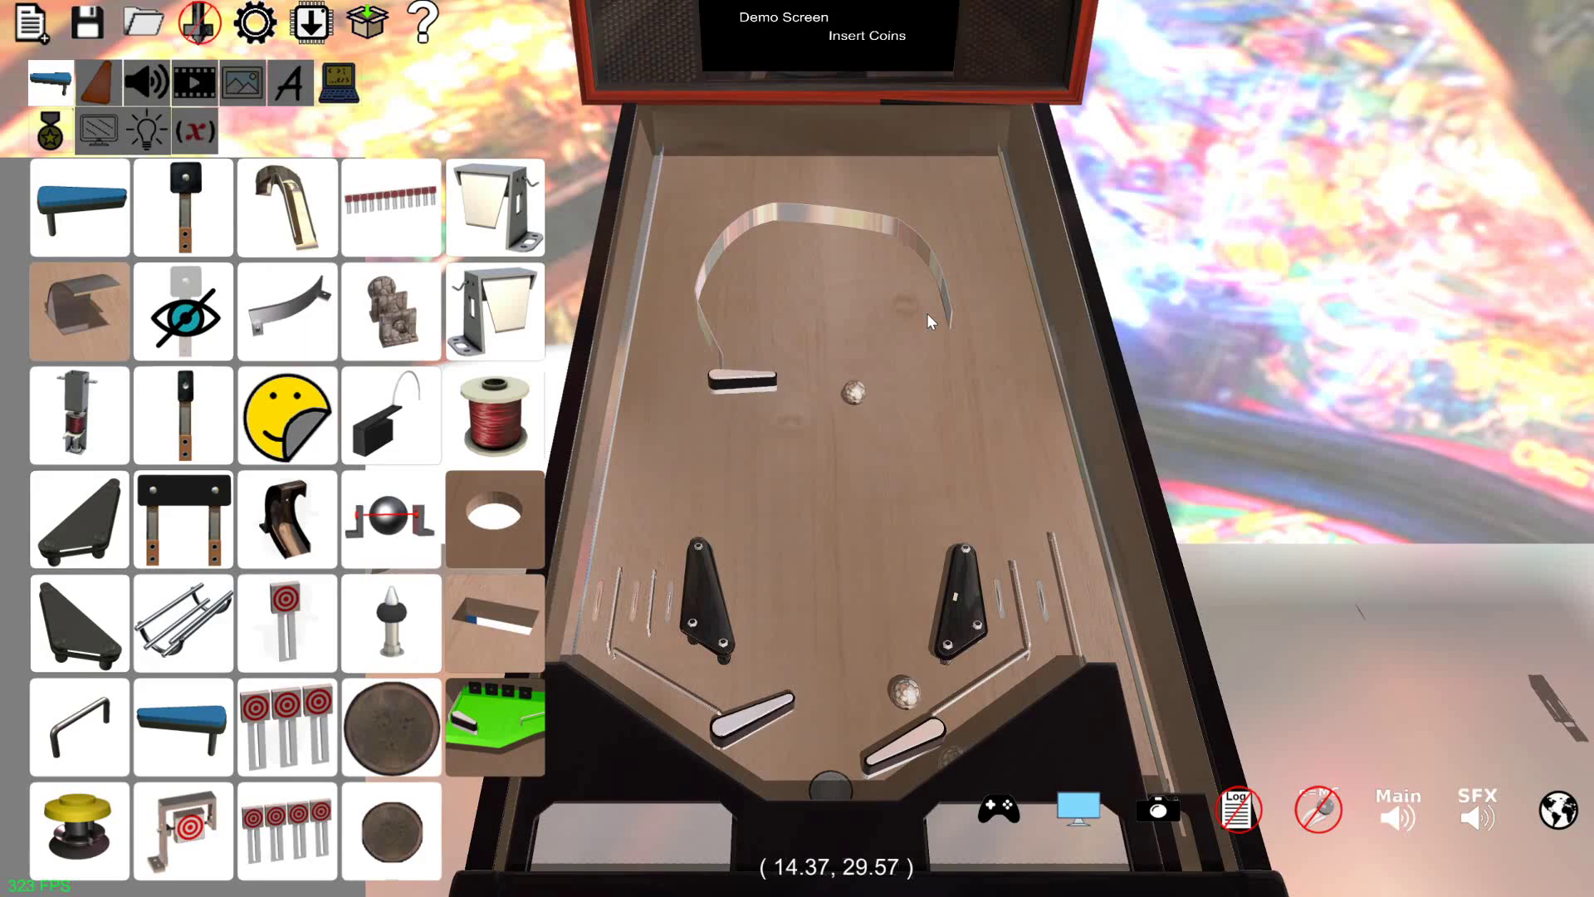
pyautogui.press('shift')
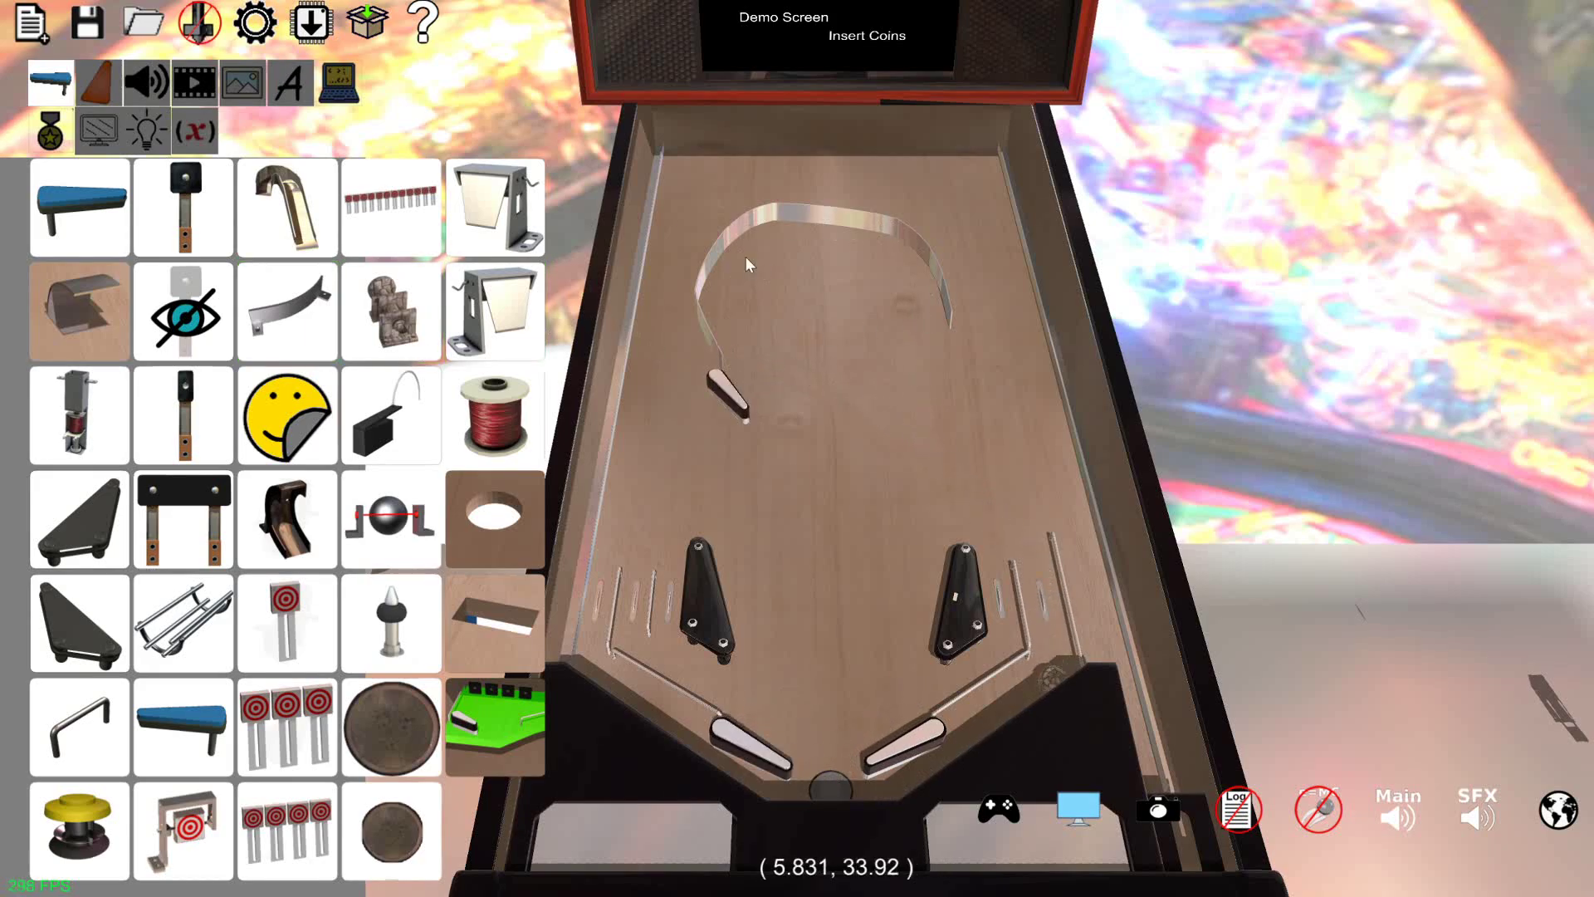
# Delete the arched wall guide and the upper flipper from the playfield
pyautogui.click(743, 227)
pyautogui.press('Delete')
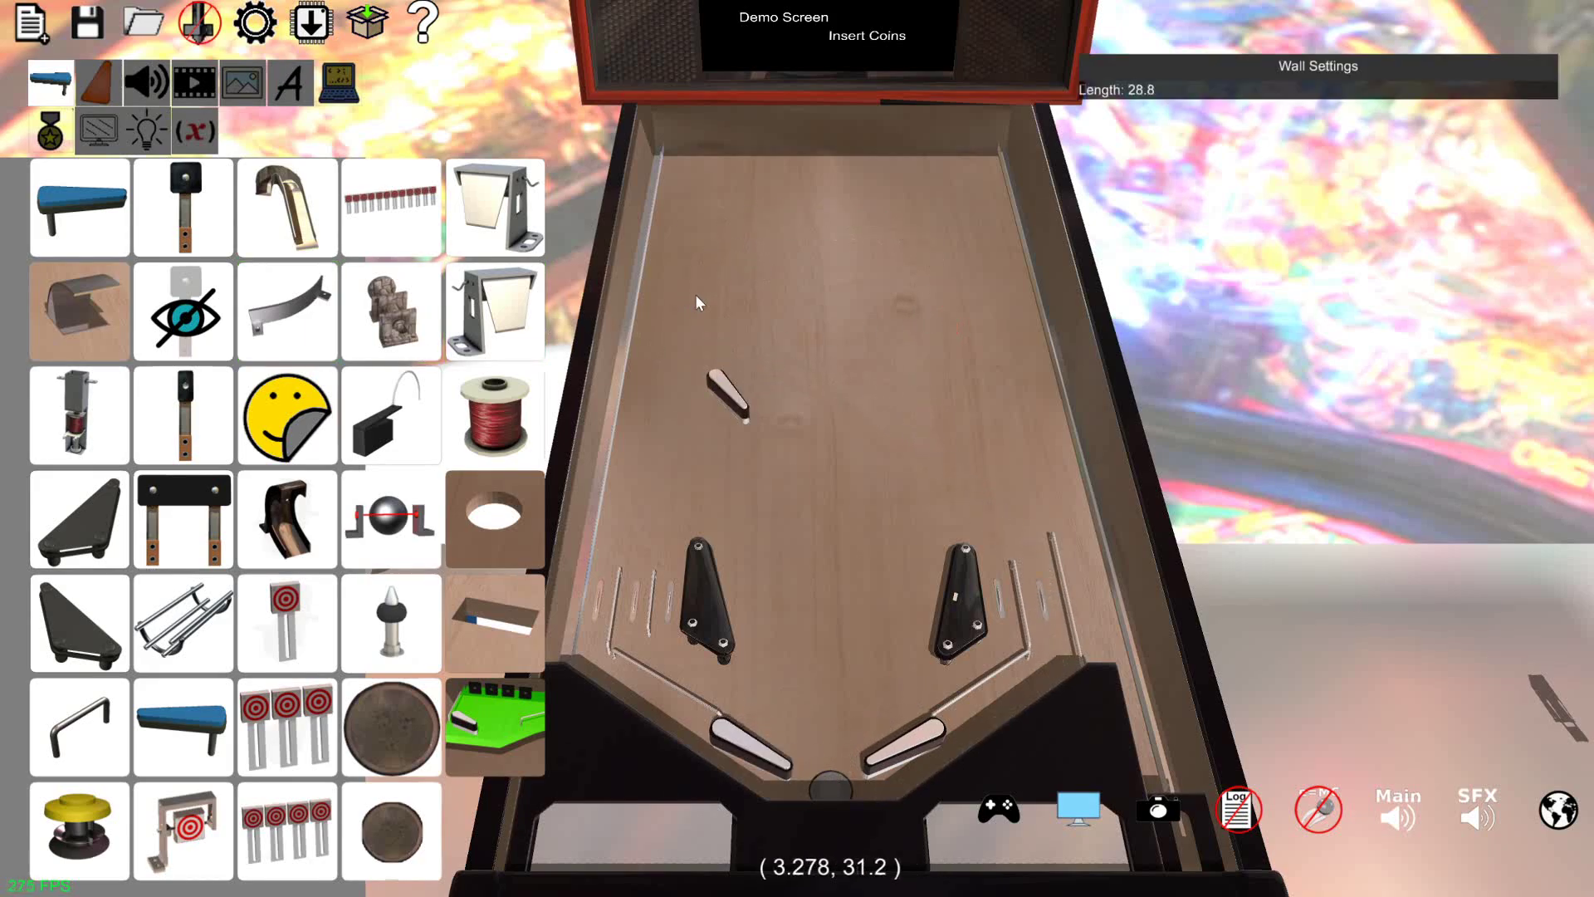
pyautogui.click(722, 395)
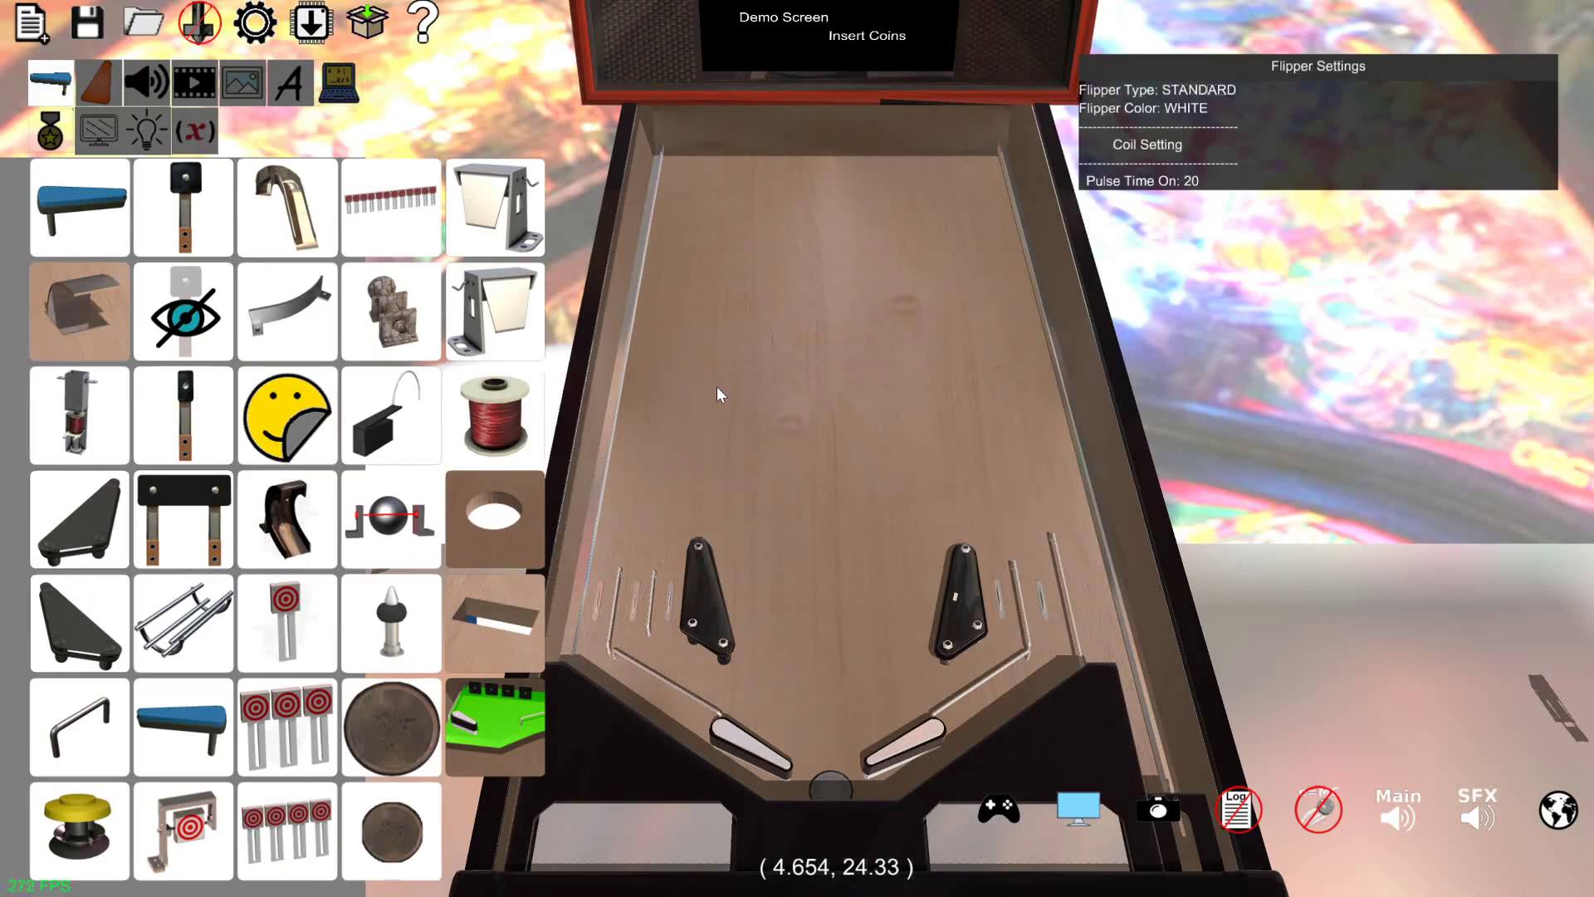
# Place a sticker near the middle of the upper playfield and show the project's image assets
pyautogui.moveTo(289, 415); pyautogui.dragTo(797, 368)
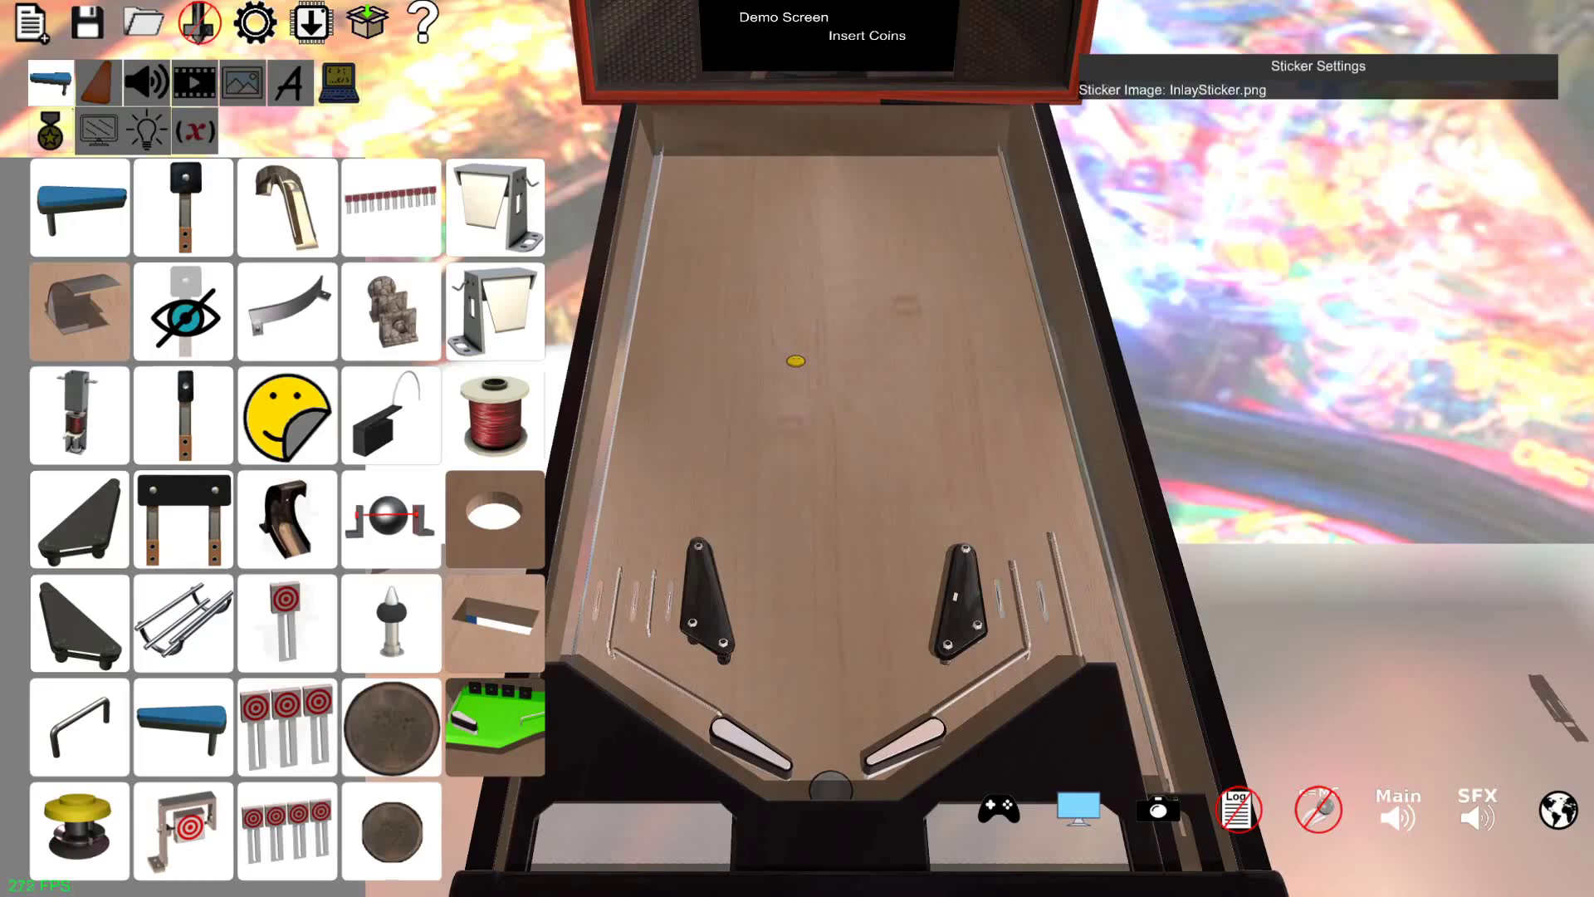
pyautogui.hotkey('ctrl', 'shift', 's')
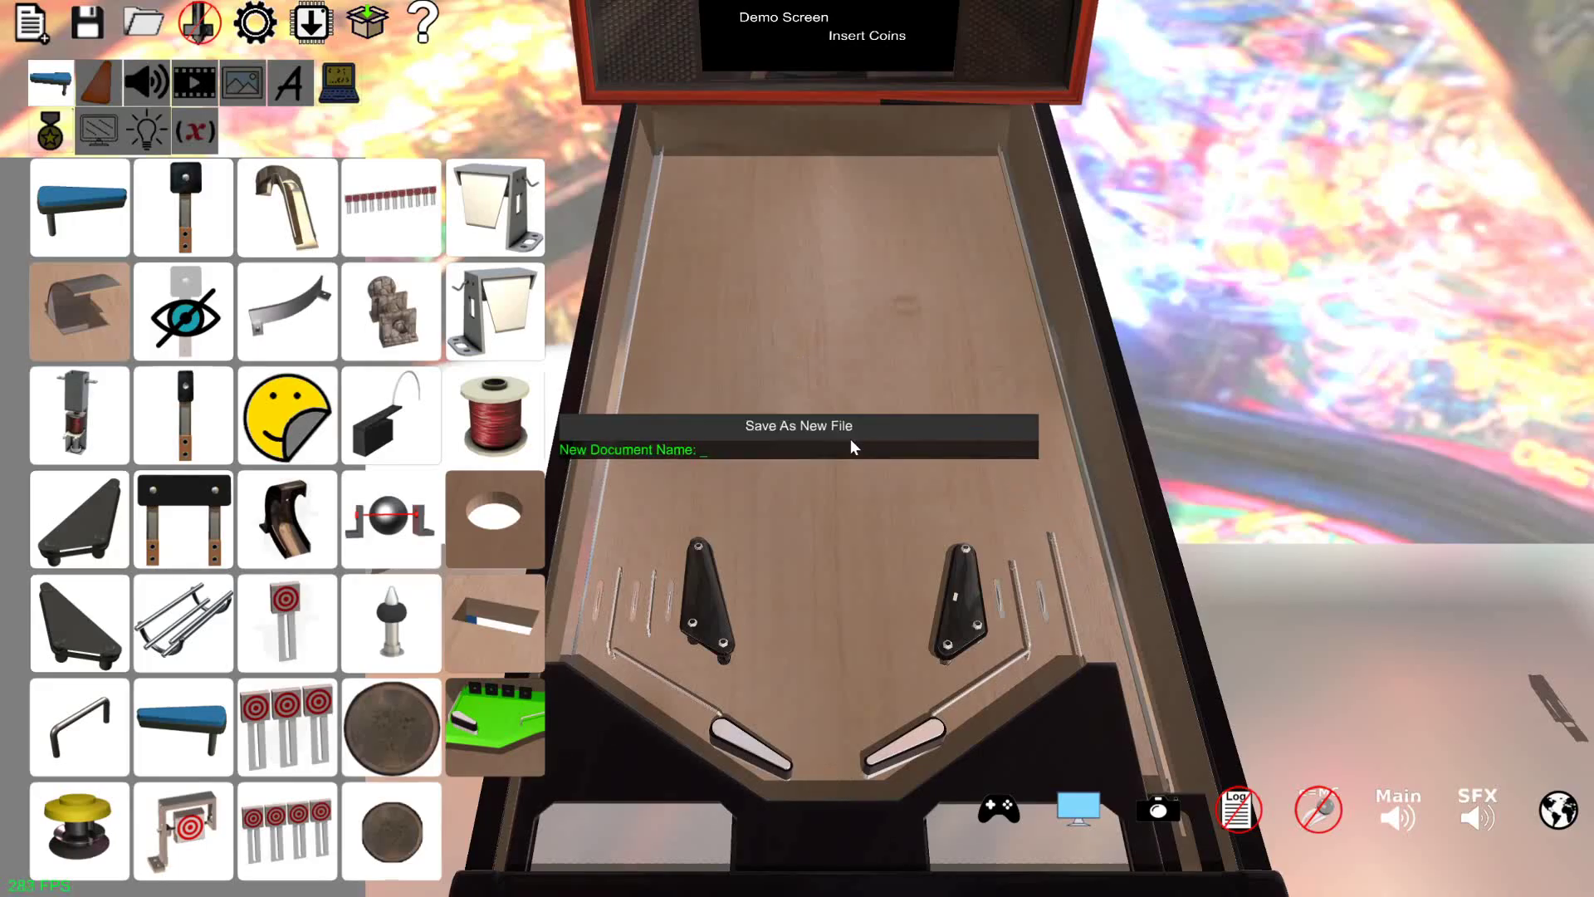
pyautogui.click(242, 82)
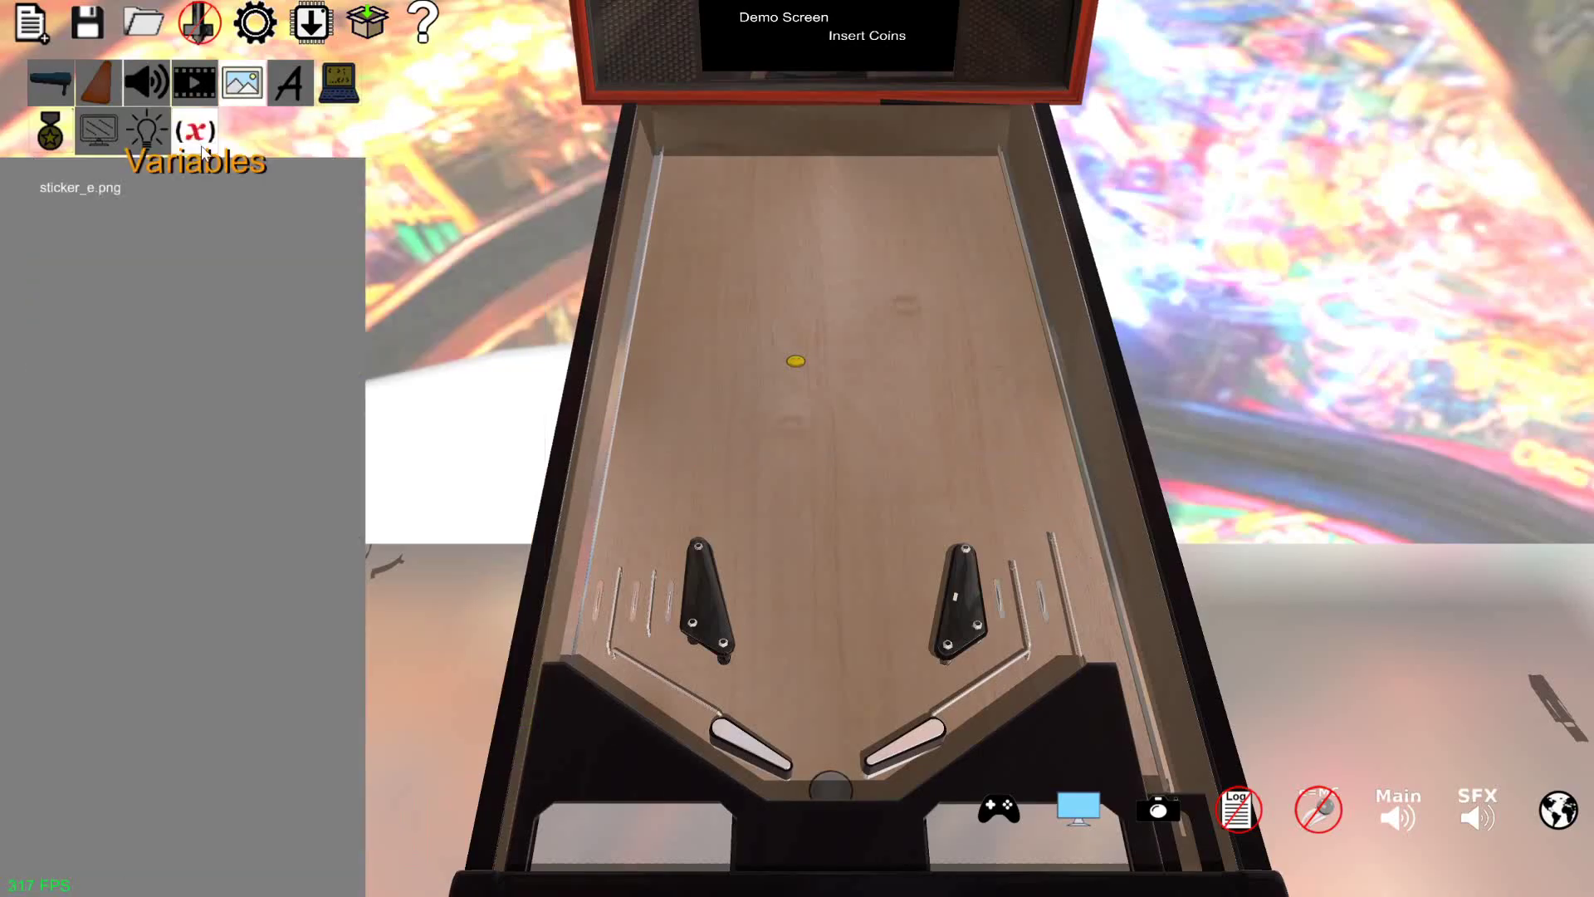
# Set the playfield sticker's image to sticker_e.png and enlarge the sticker slightly
pyautogui.click(794, 365)
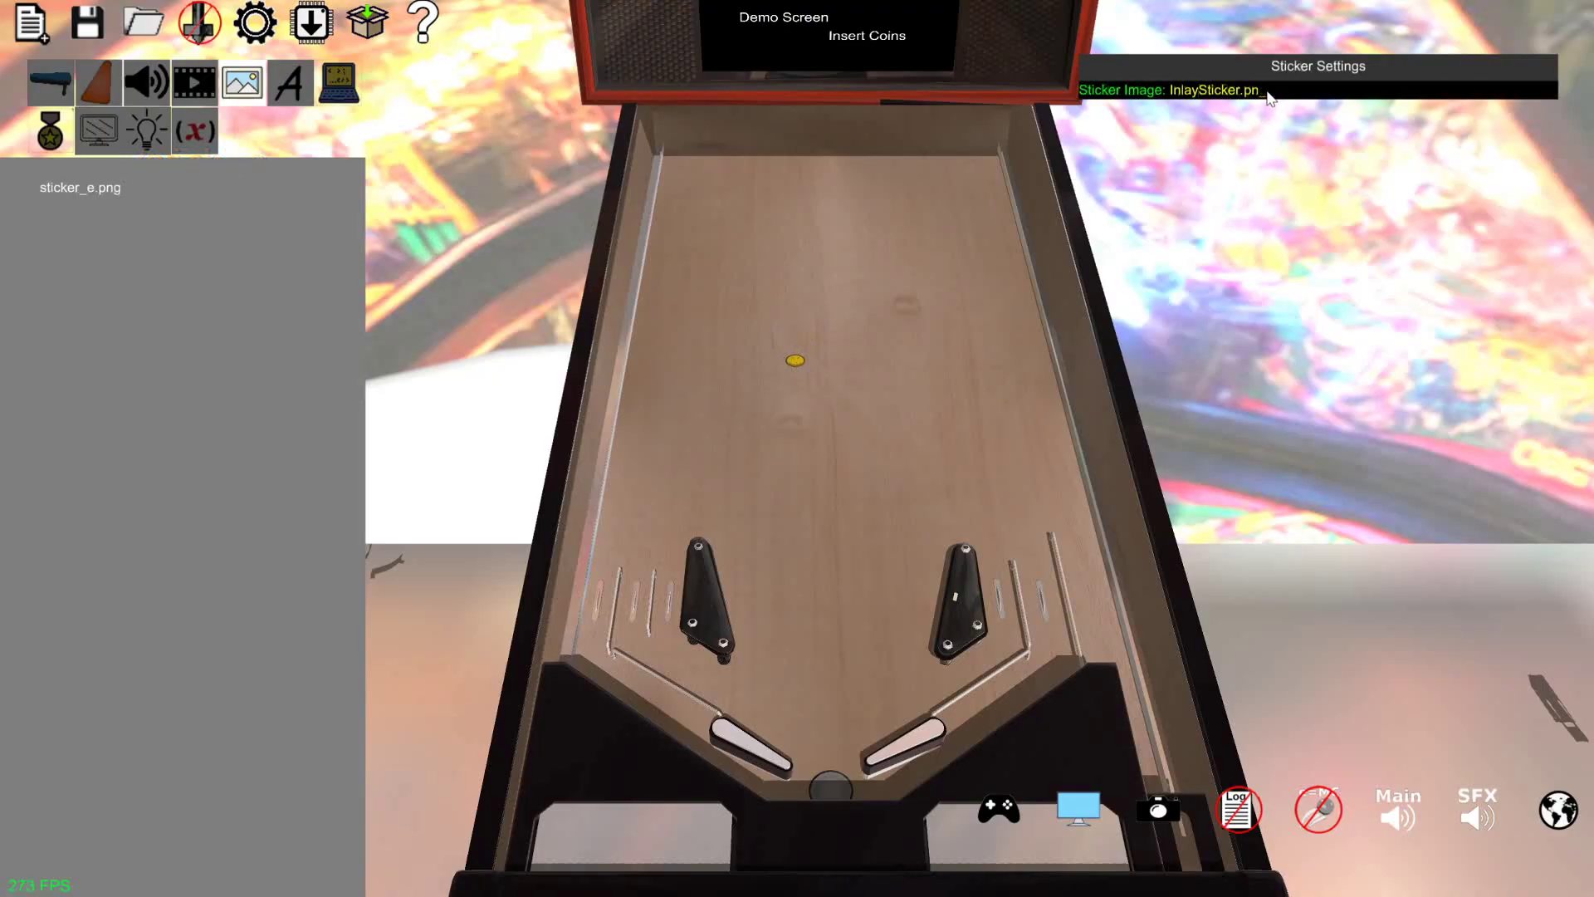
pyautogui.press('BackSpace')
pyautogui.press('BackSpace')
pyautogui.press('BackSpace')
pyautogui.press('BackSpace')
pyautogui.press('BackSpace')
pyautogui.press('BackSpace')
pyautogui.press('BackSpace')
pyautogui.press('BackSpace')
pyautogui.press('BackSpace')
pyautogui.press('BackSpace')
pyautogui.press('BackSpace')
pyautogui.press('BackSpace')
pyautogui.press('BackSpace')
pyautogui.press('BackSpace')
pyautogui.press('BackSpace')
pyautogui.write('s')
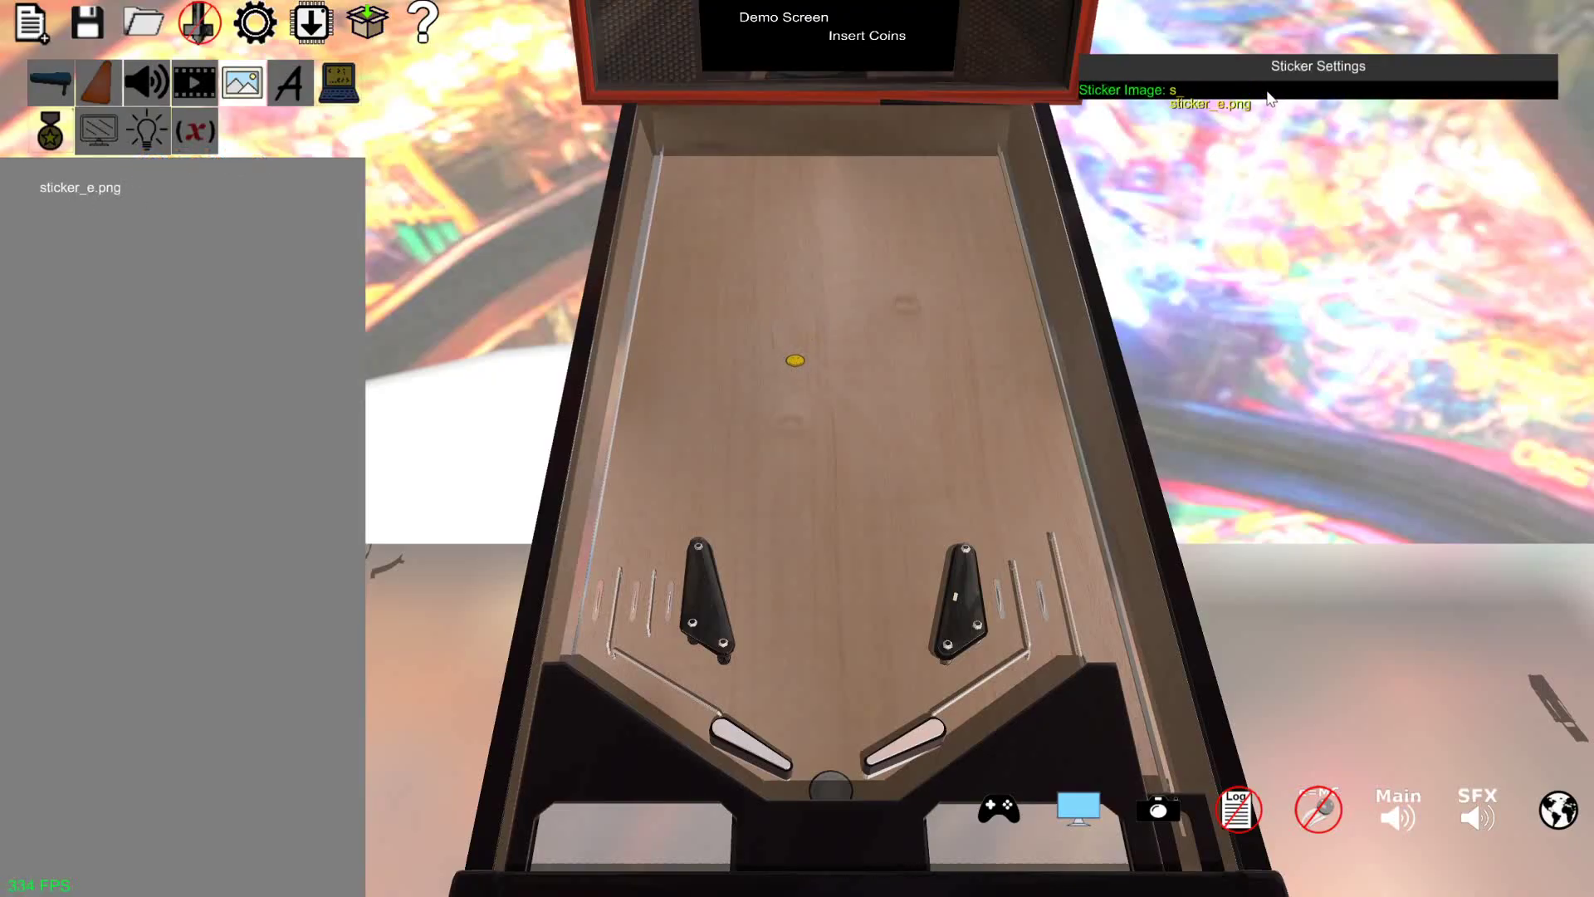
pyautogui.click(1268, 101)
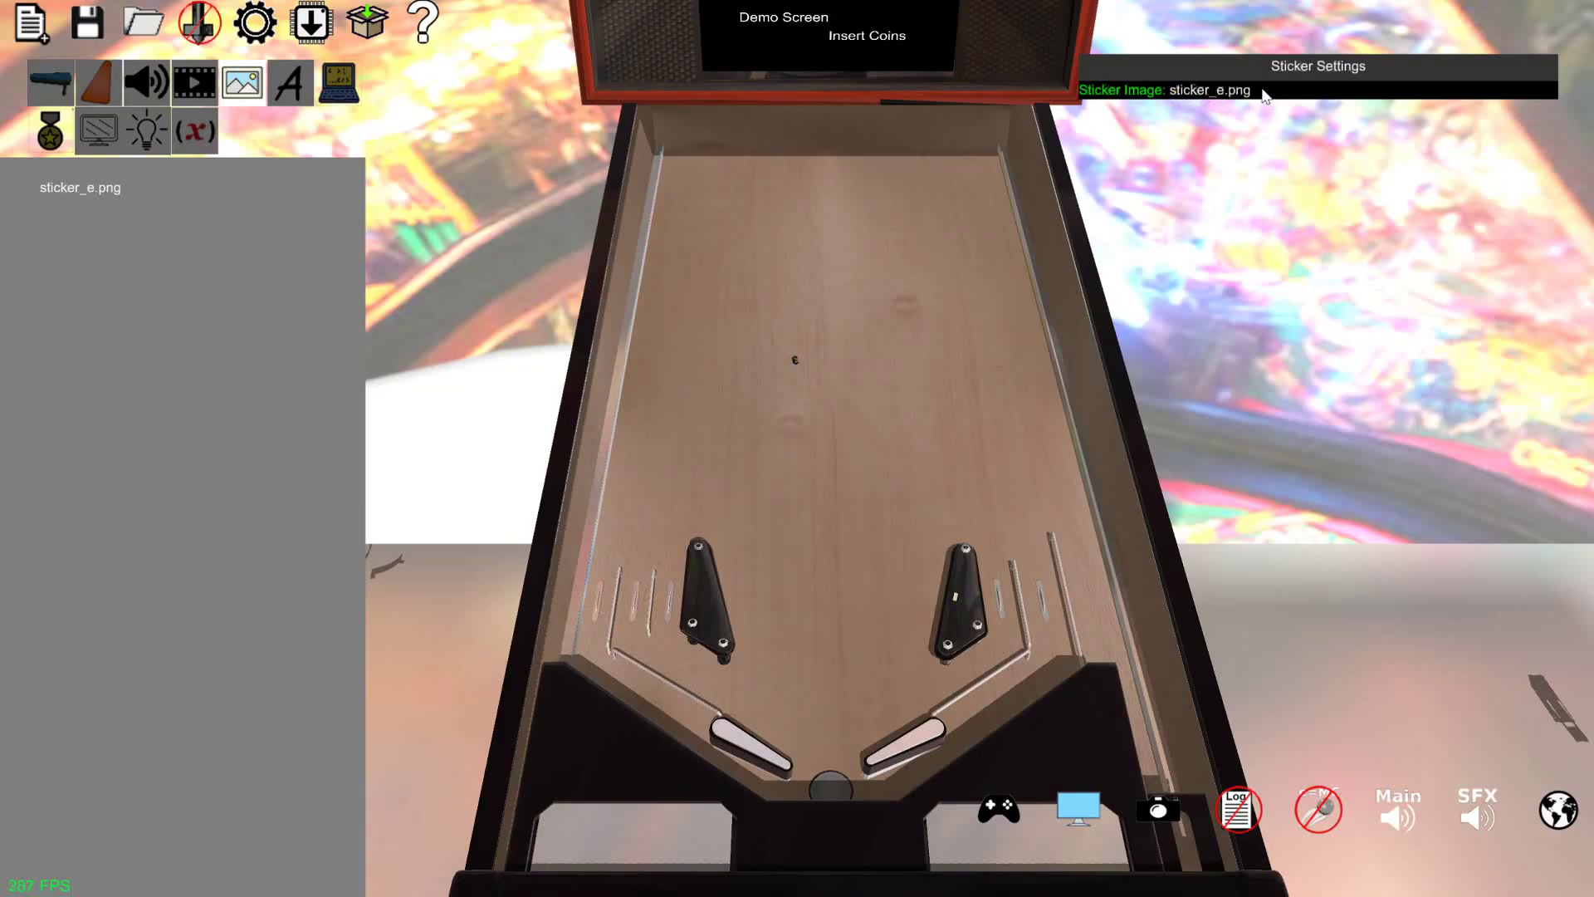
pyautogui.scroll(2, 827, 387)
# Place an invisible switch on the upper playfield, above and to the right of the sticker, and check its settings
pyautogui.click(97, 82)
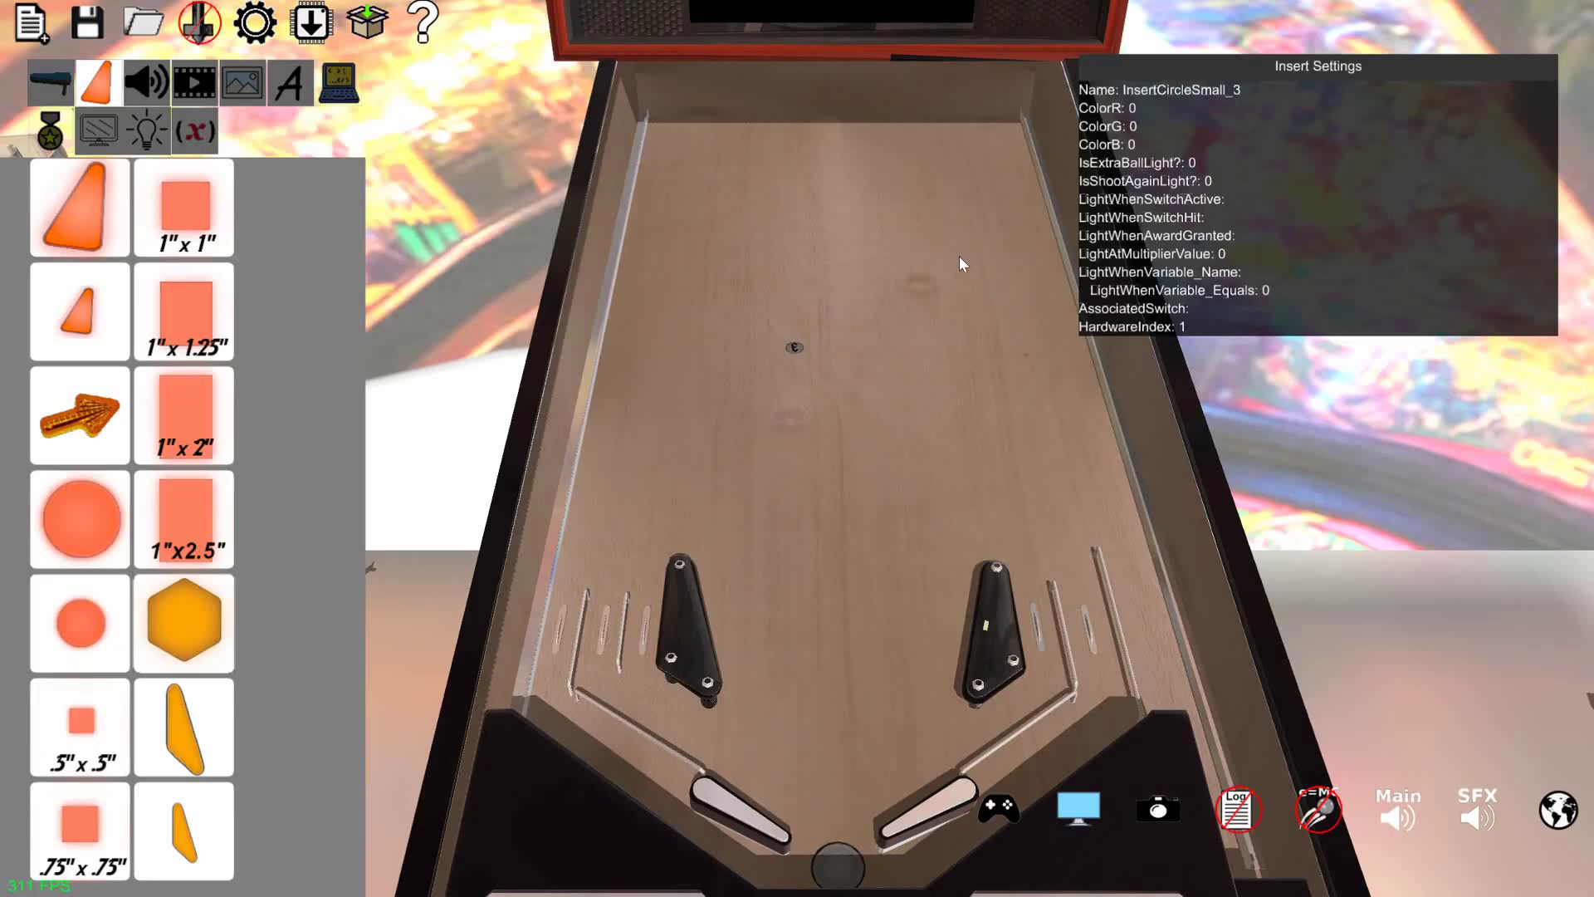
pyautogui.click(50, 82)
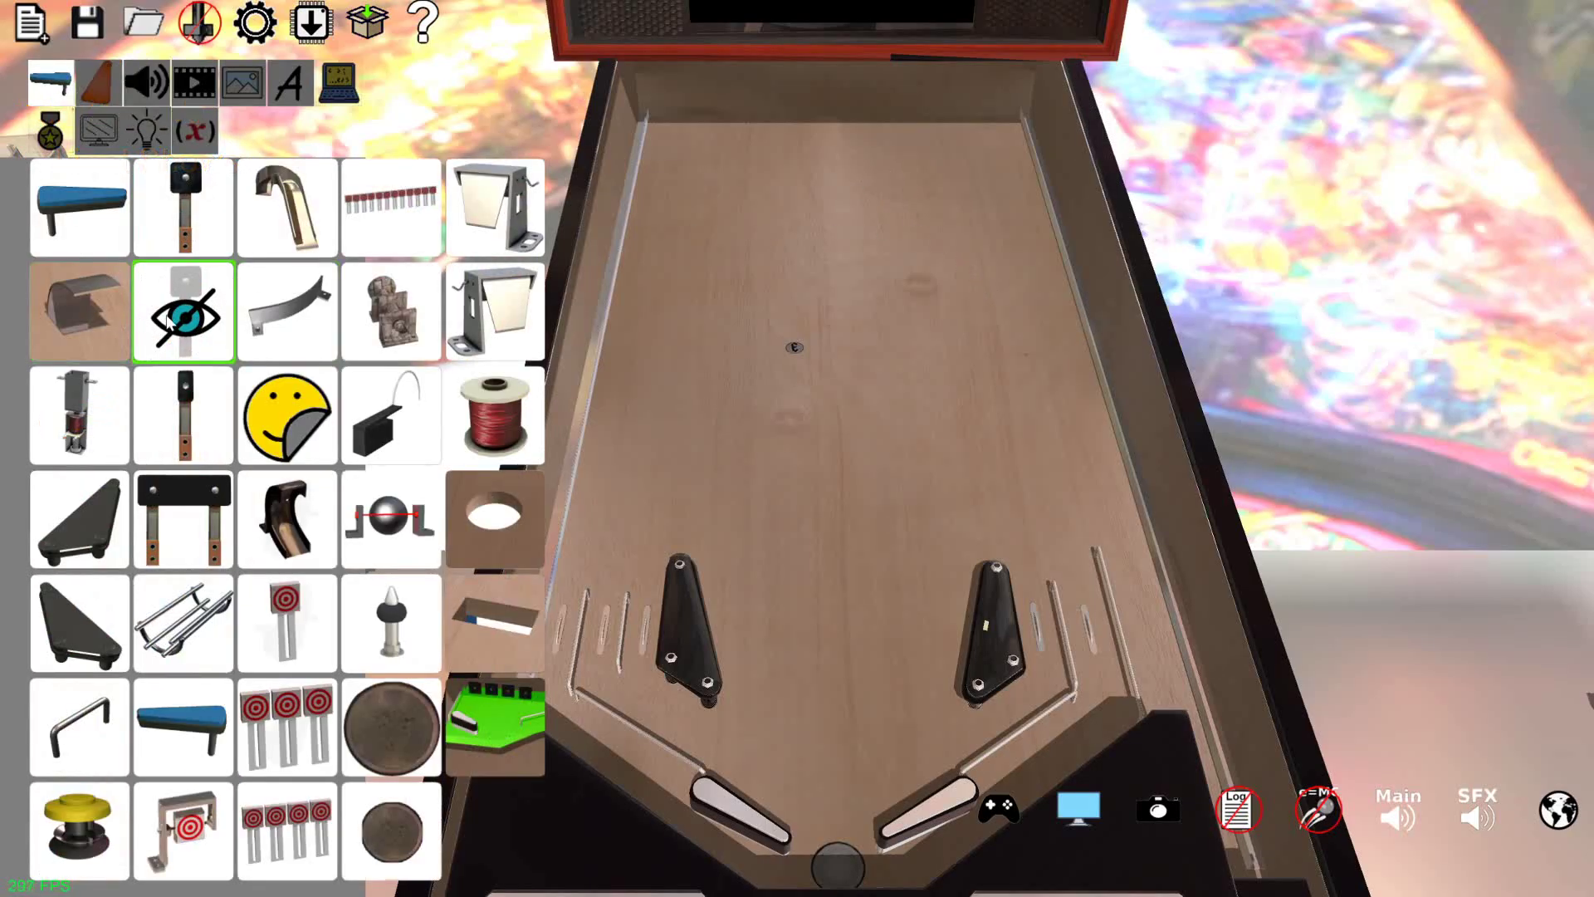
pyautogui.moveTo(189, 324); pyautogui.dragTo(880, 297)
pyautogui.moveTo(875, 238); pyautogui.dragTo(883, 298)
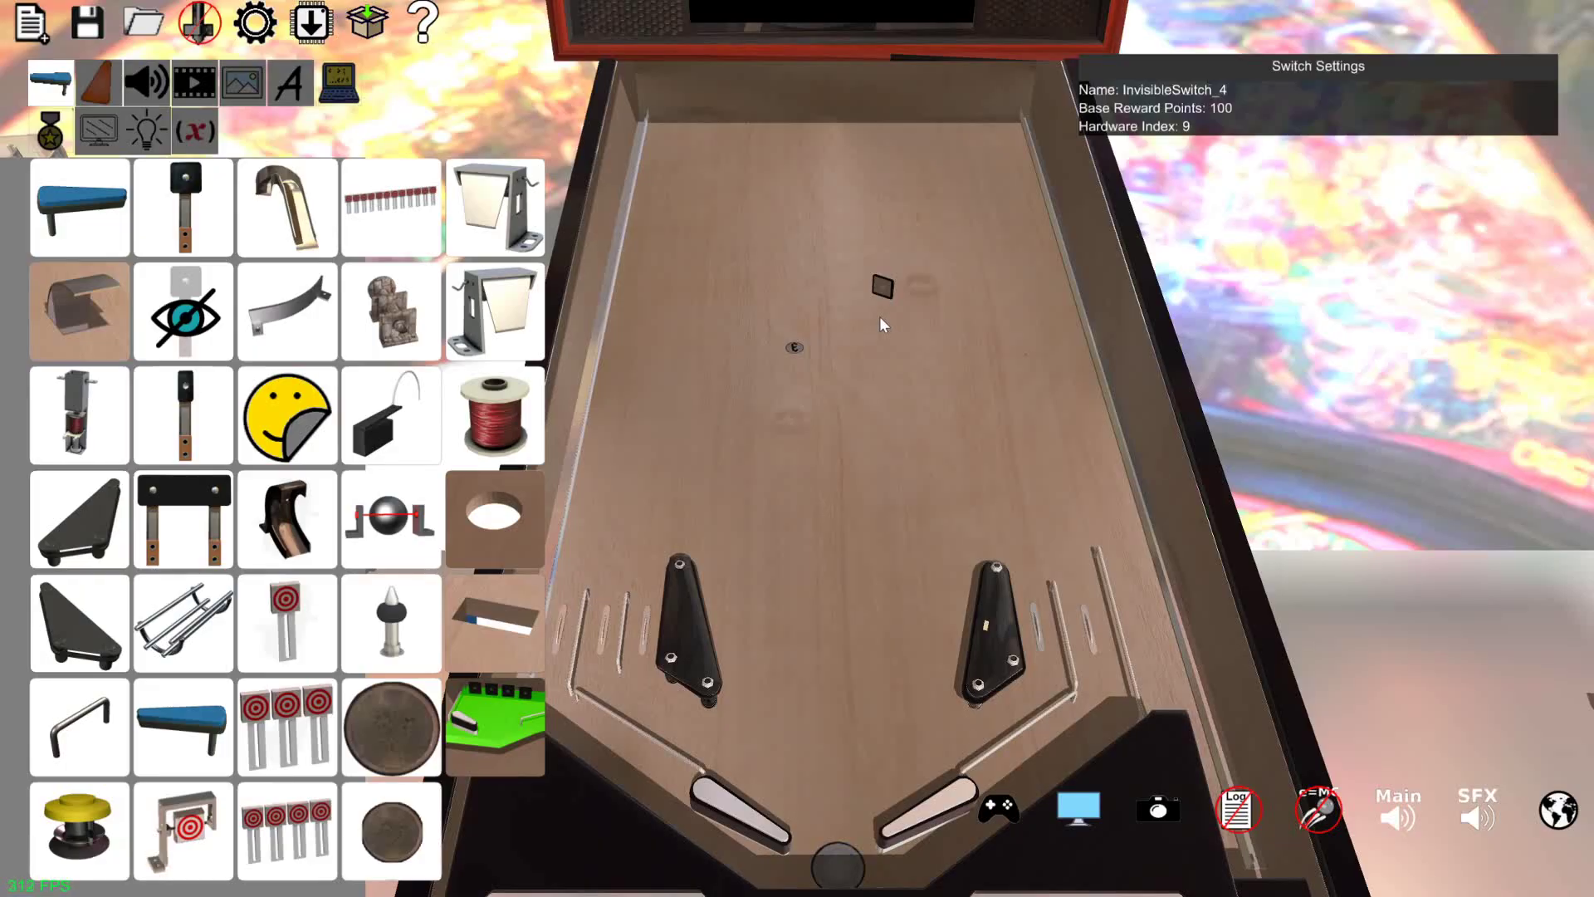
pyautogui.click(843, 443)
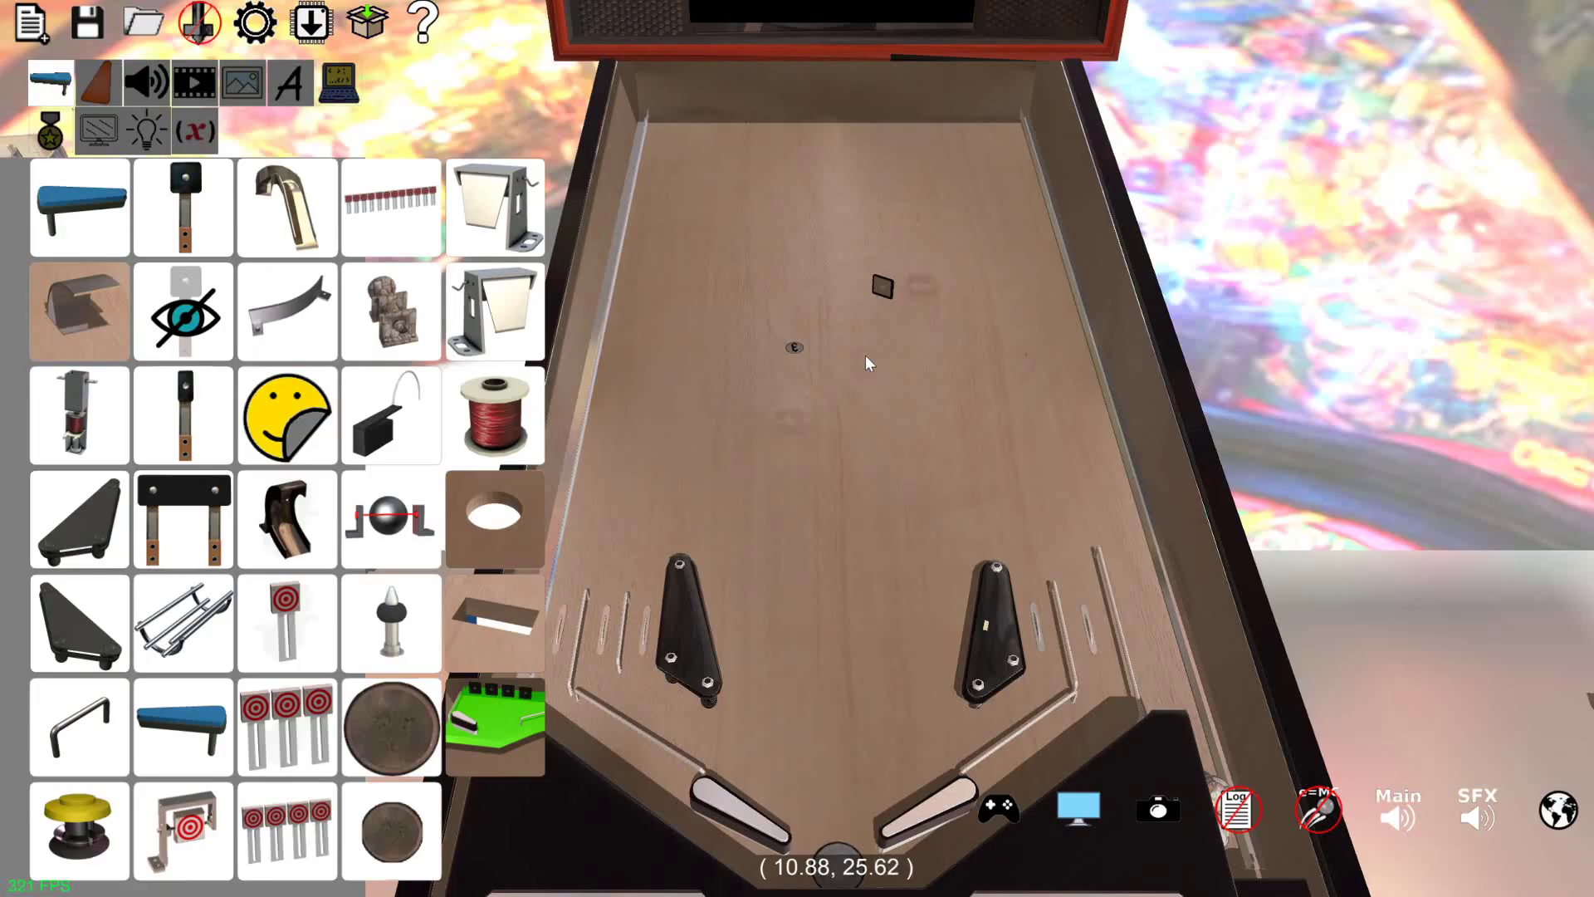
pyautogui.click(882, 286)
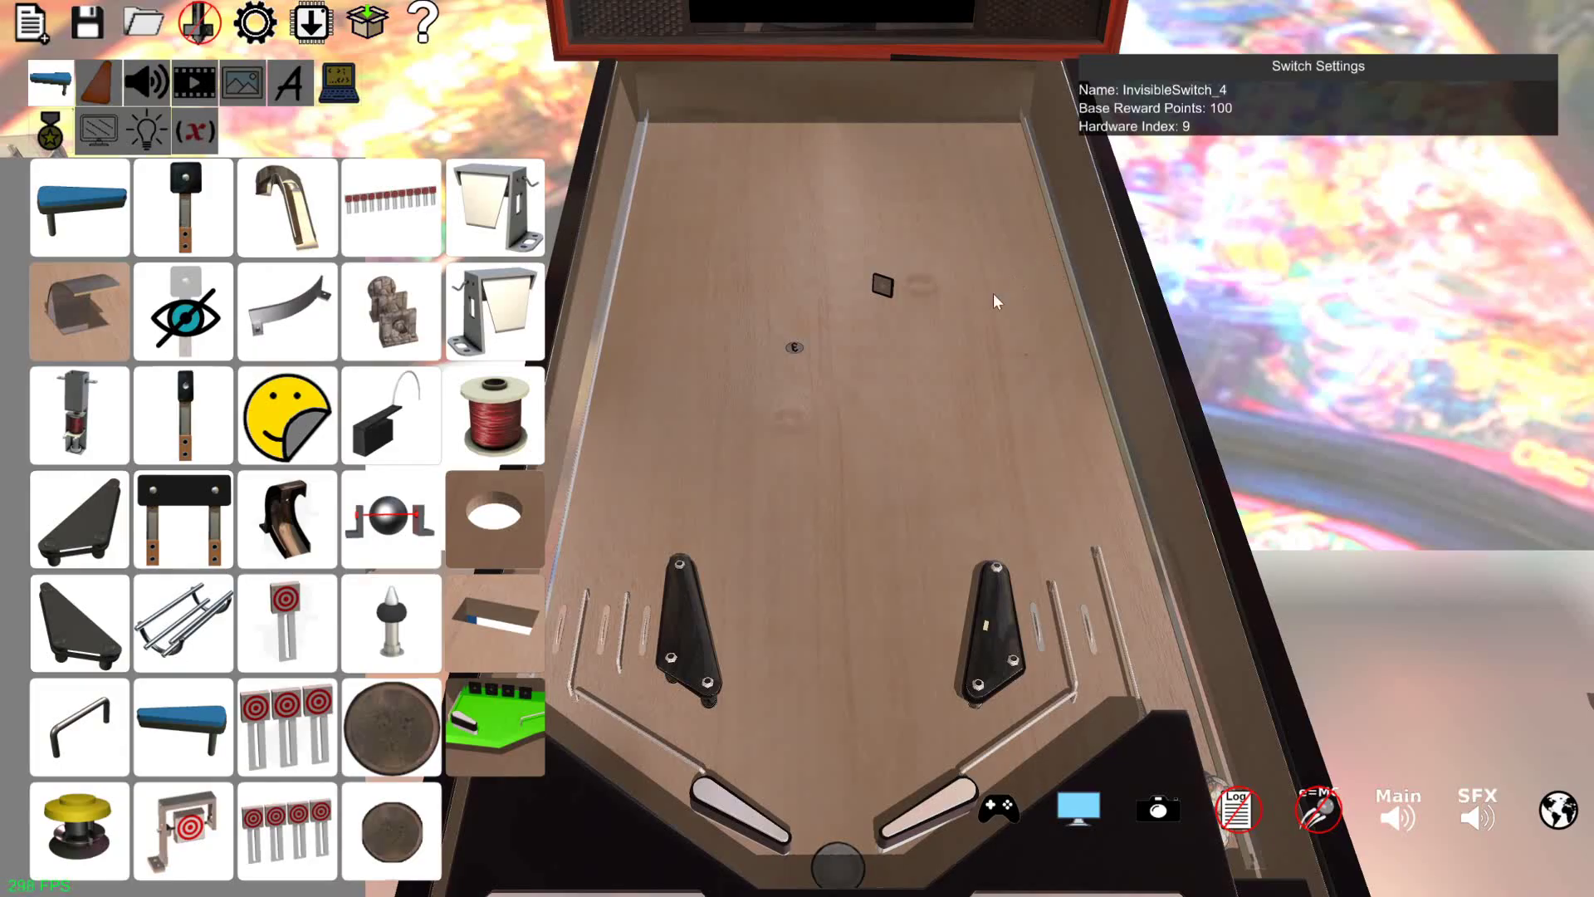
pyautogui.click(846, 385)
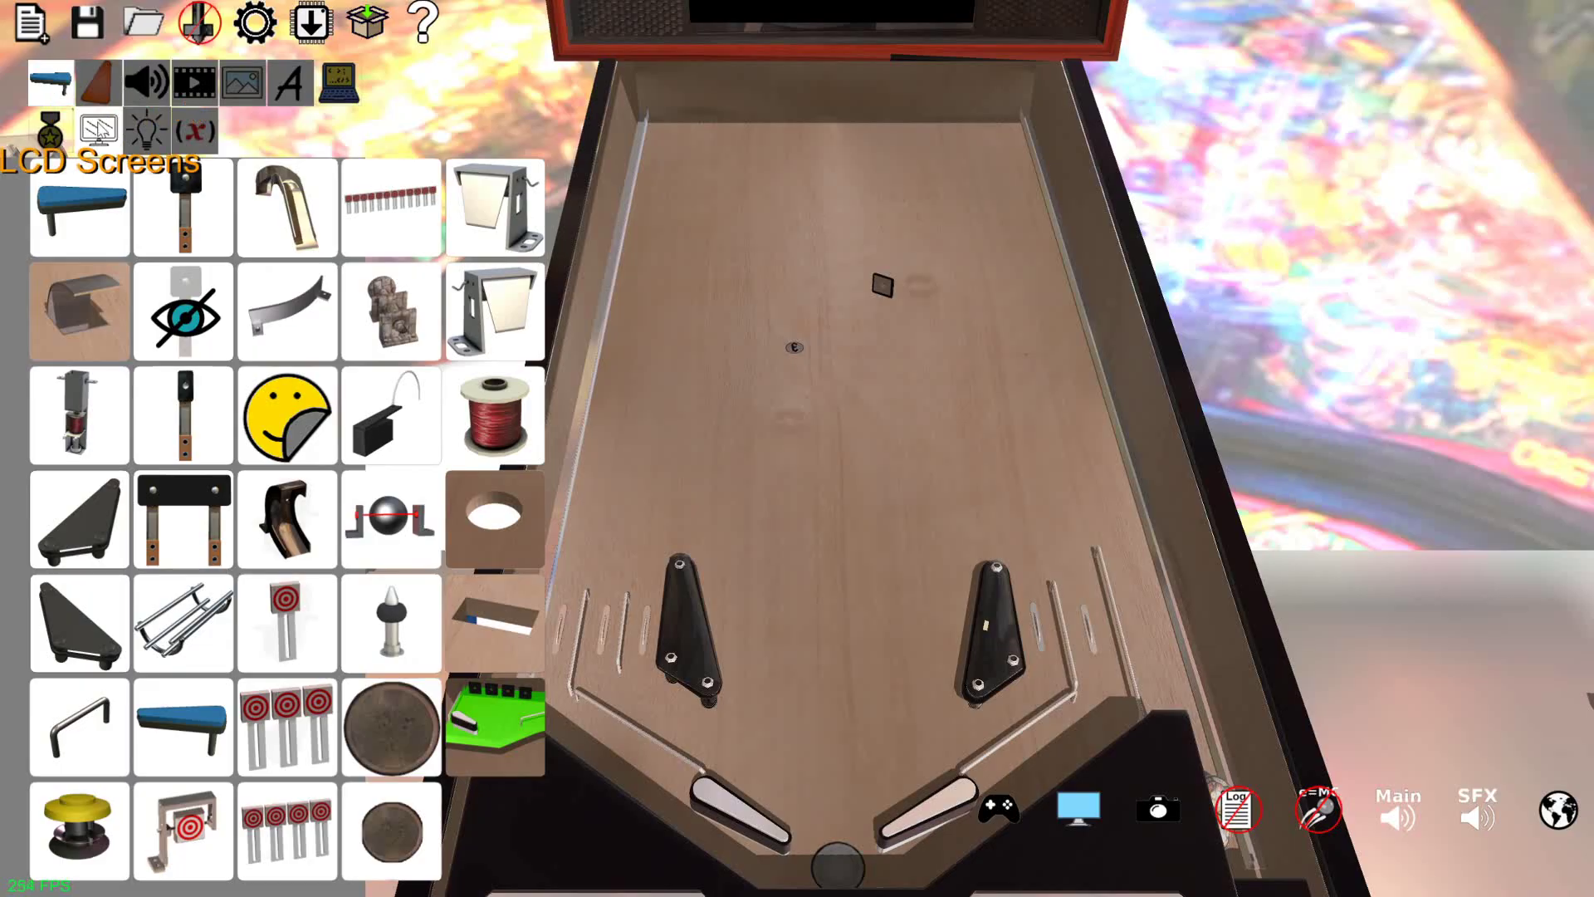
# Examine the layouts of the Demo Screen and the Gameplay Main Screen among the LCD screens
pyautogui.click(98, 139)
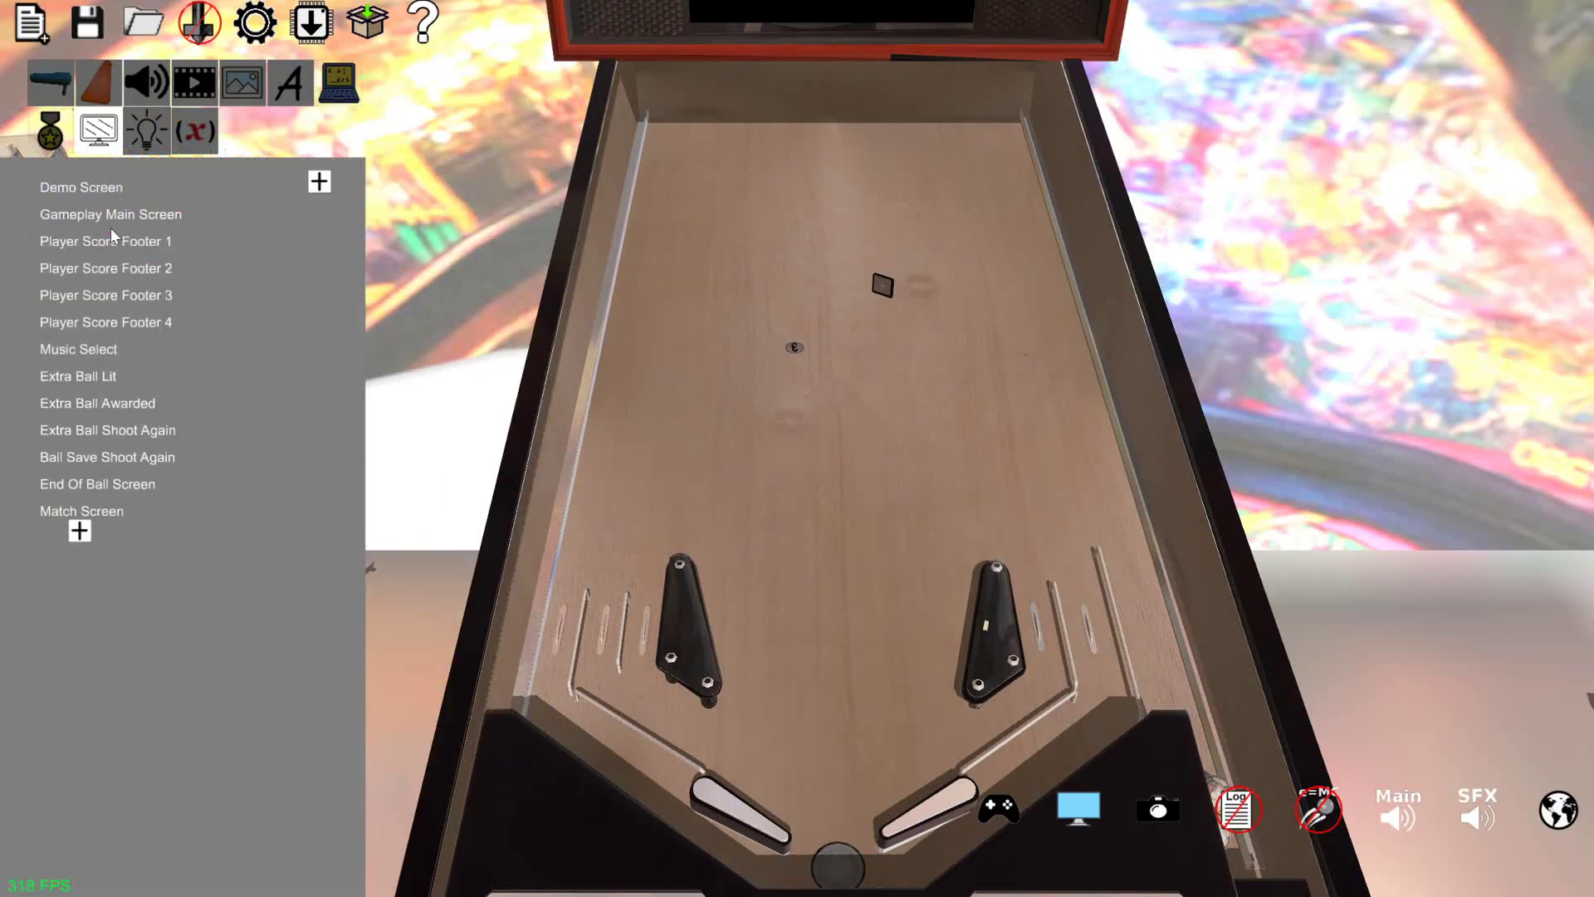
pyautogui.click(98, 196)
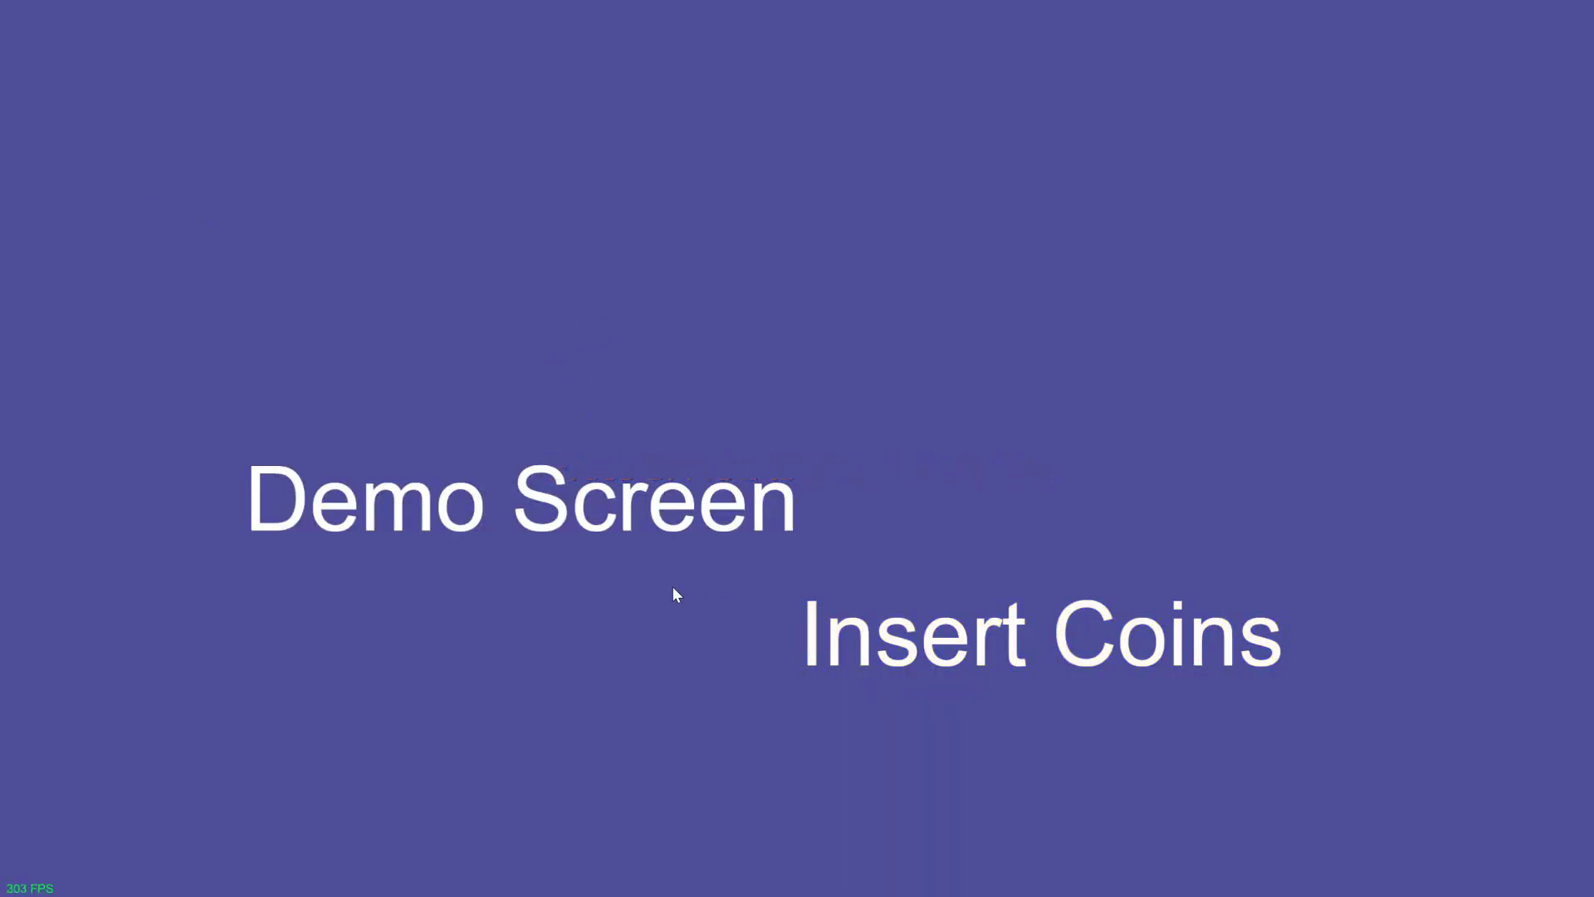
pyautogui.press('Escape')
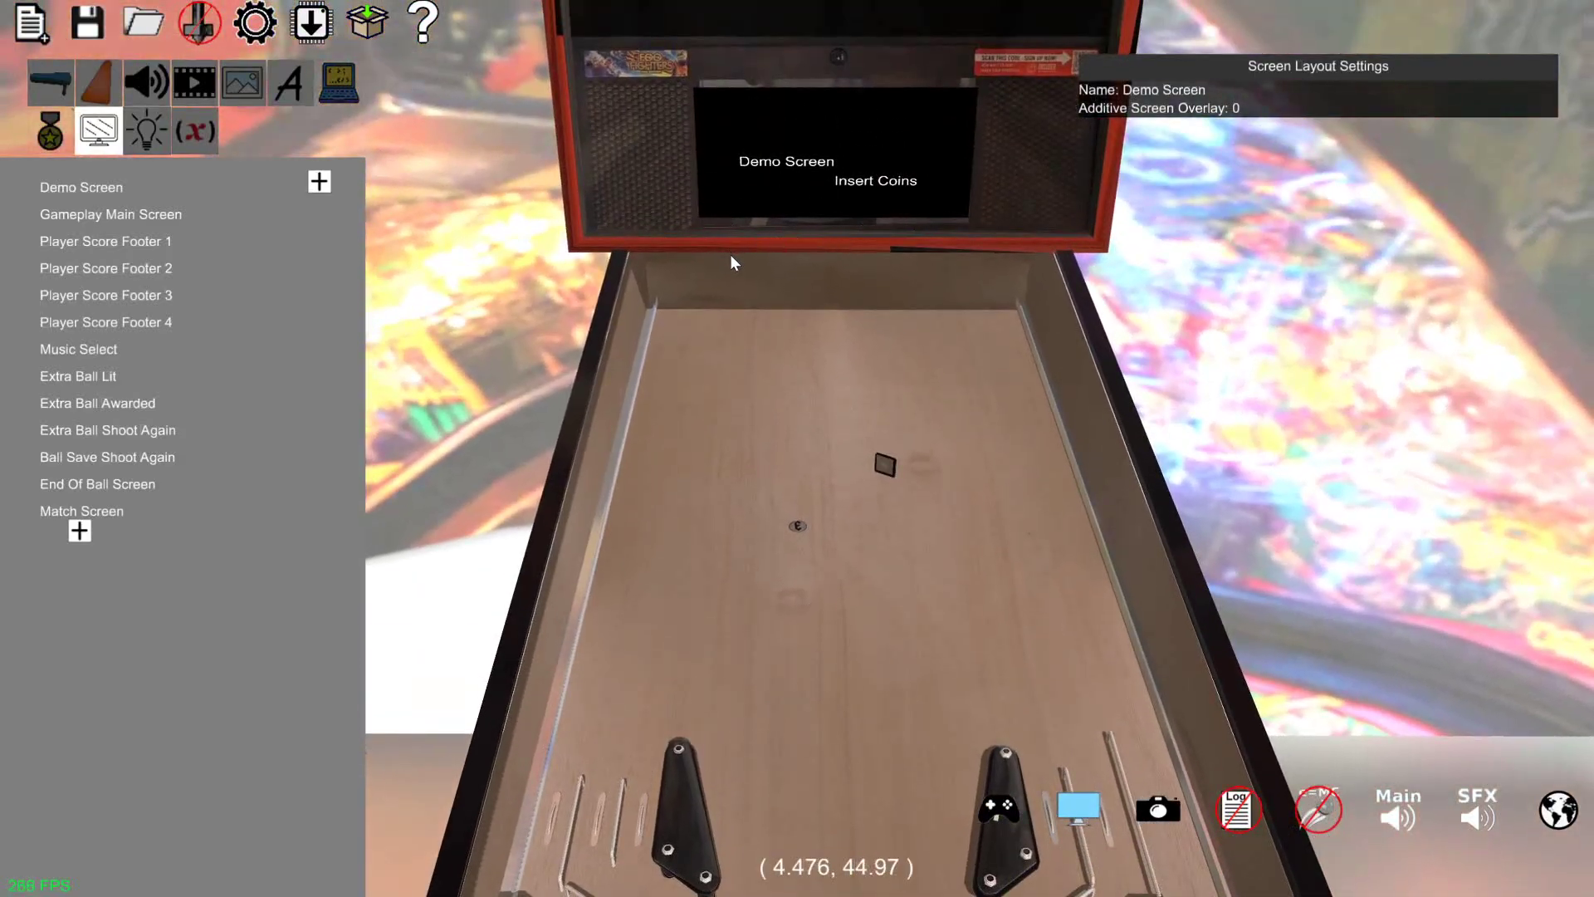
pyautogui.click(102, 216)
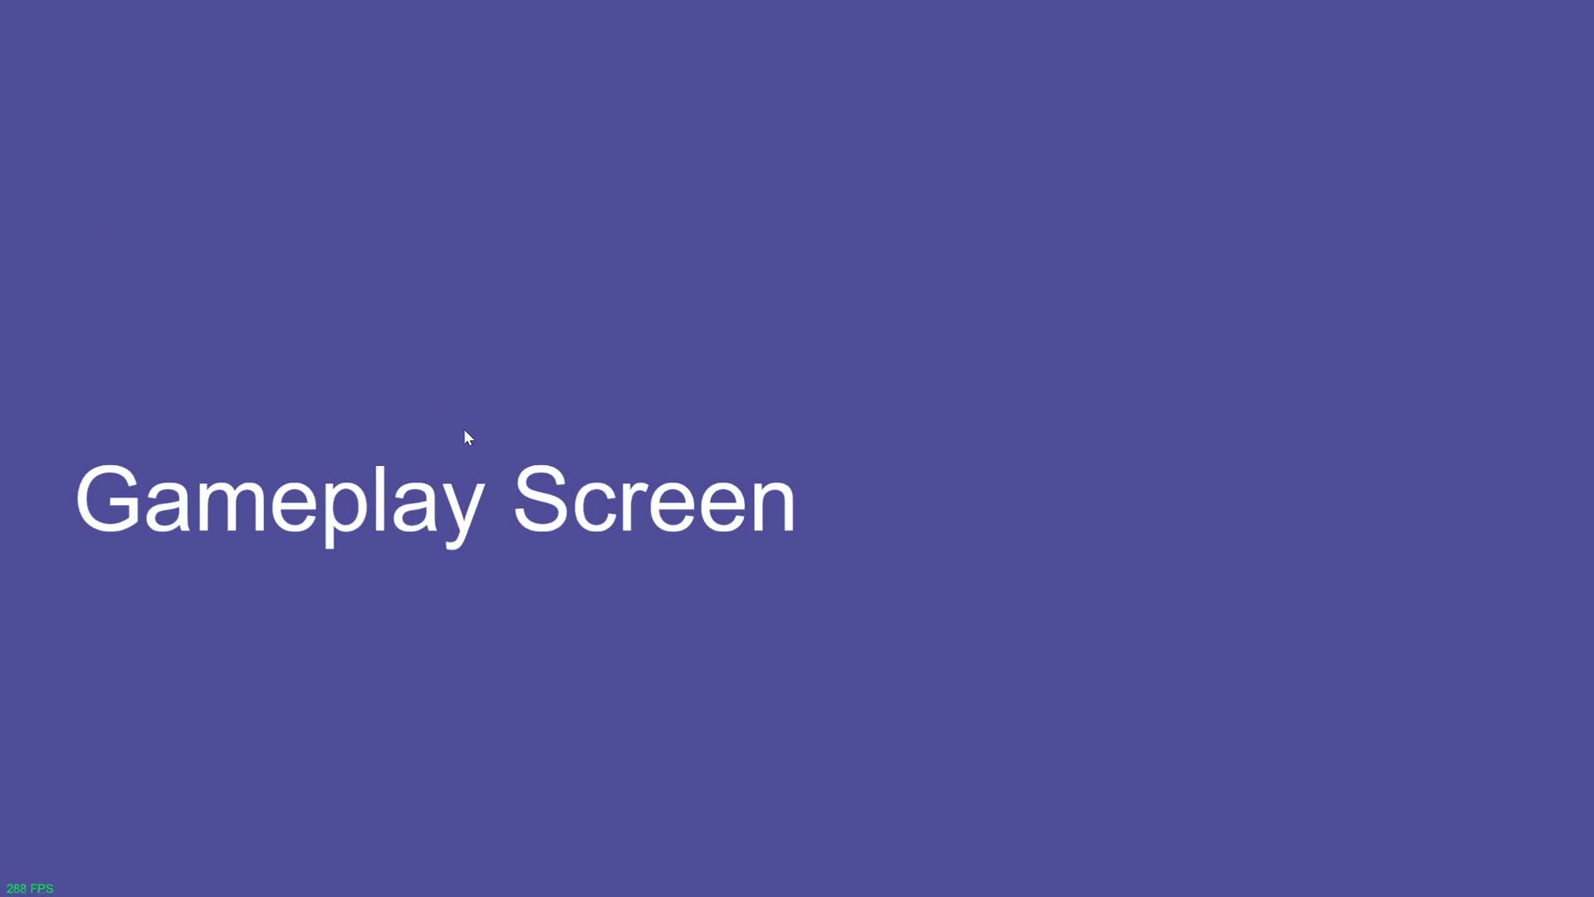
pyautogui.press('Escape')
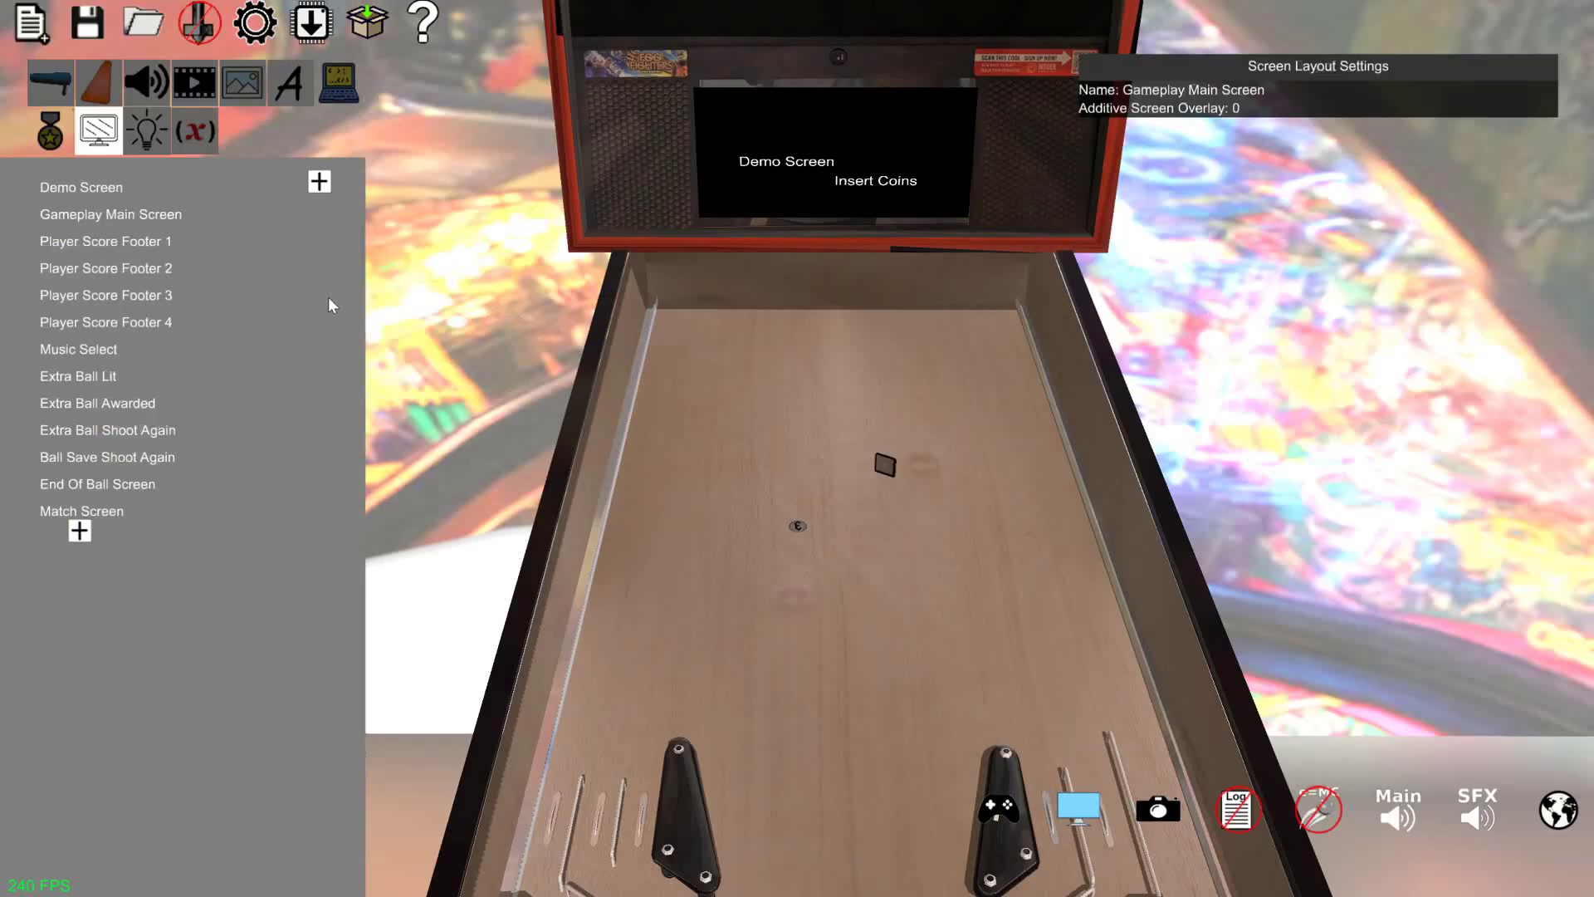
# Test the LCD screens in play mode by inserting a coin and starting a game, and return to editing
pyautogui.press('Escape')
pyautogui.doubleClick(211, 794)
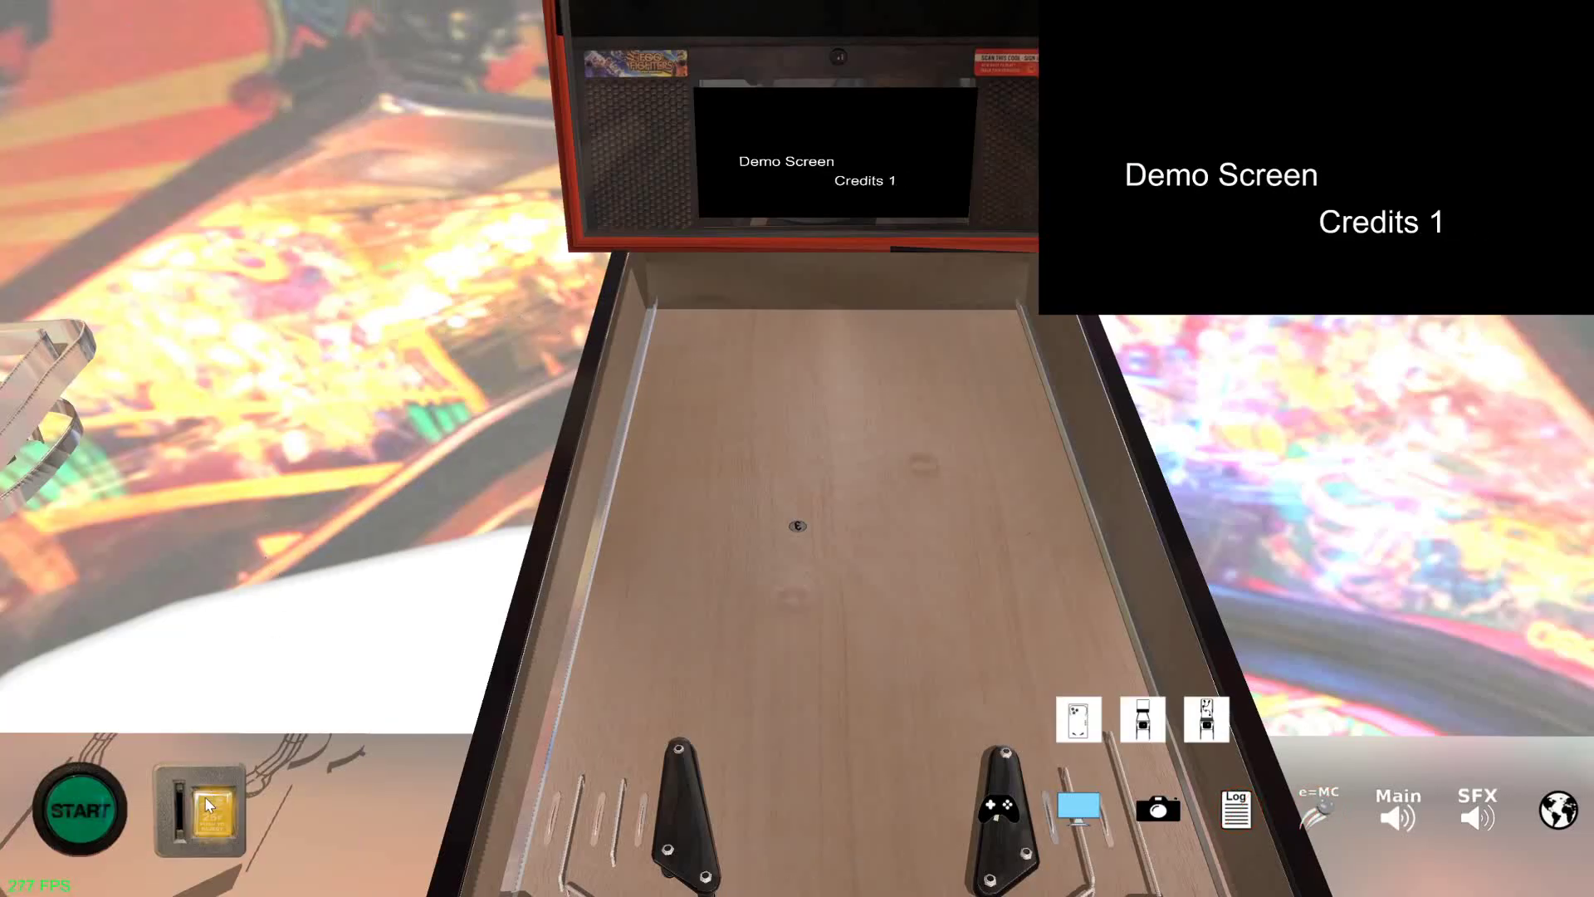
pyautogui.click(81, 807)
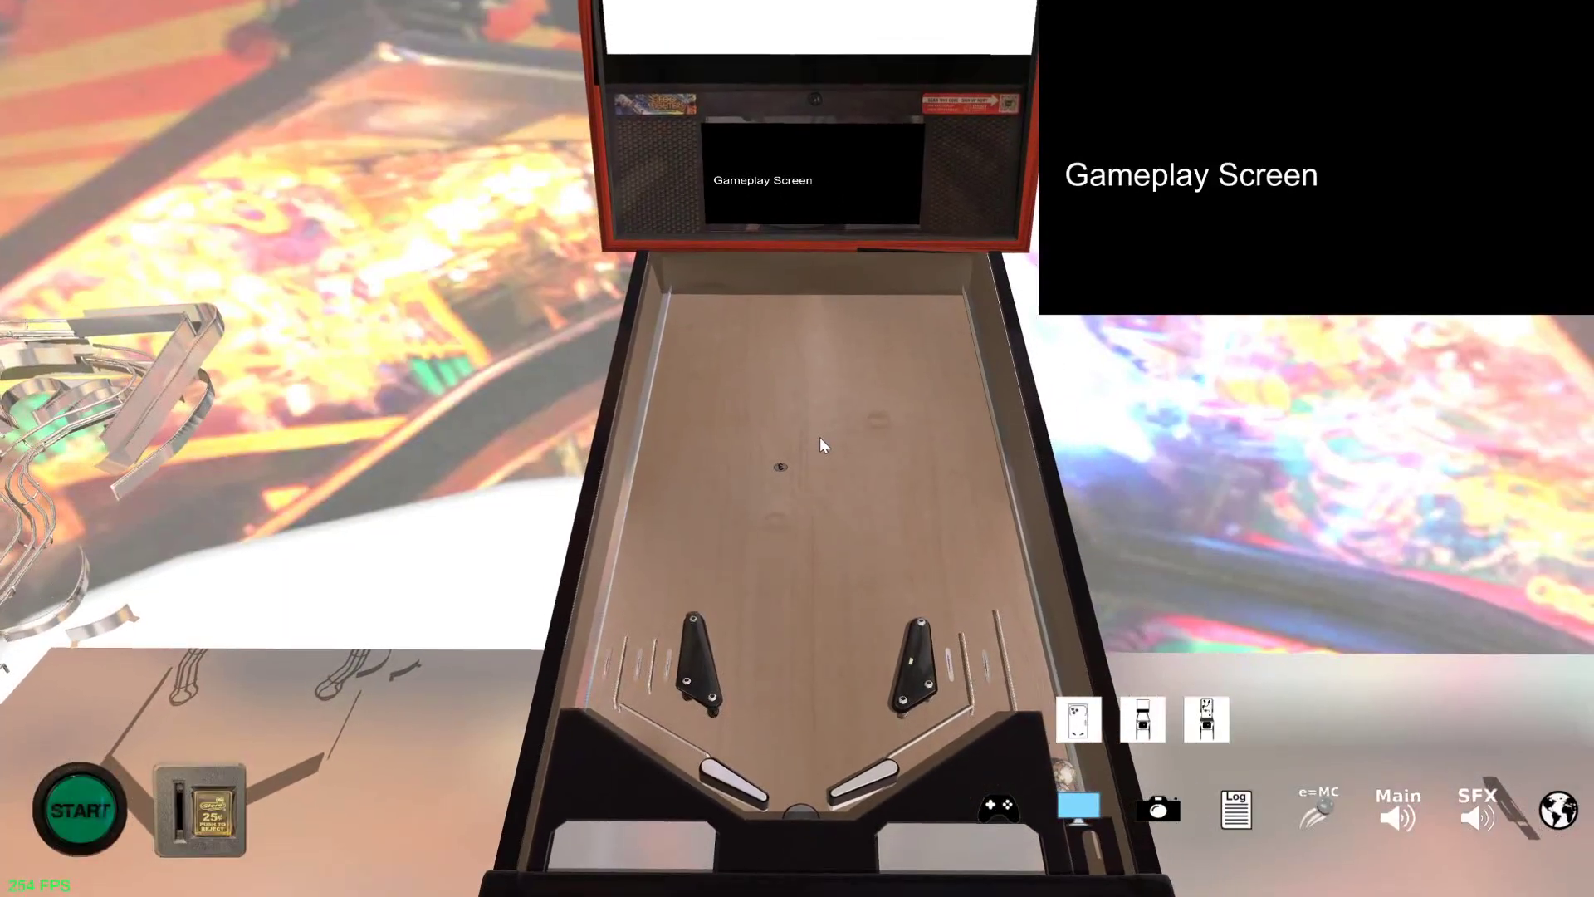
pyautogui.press('Escape')
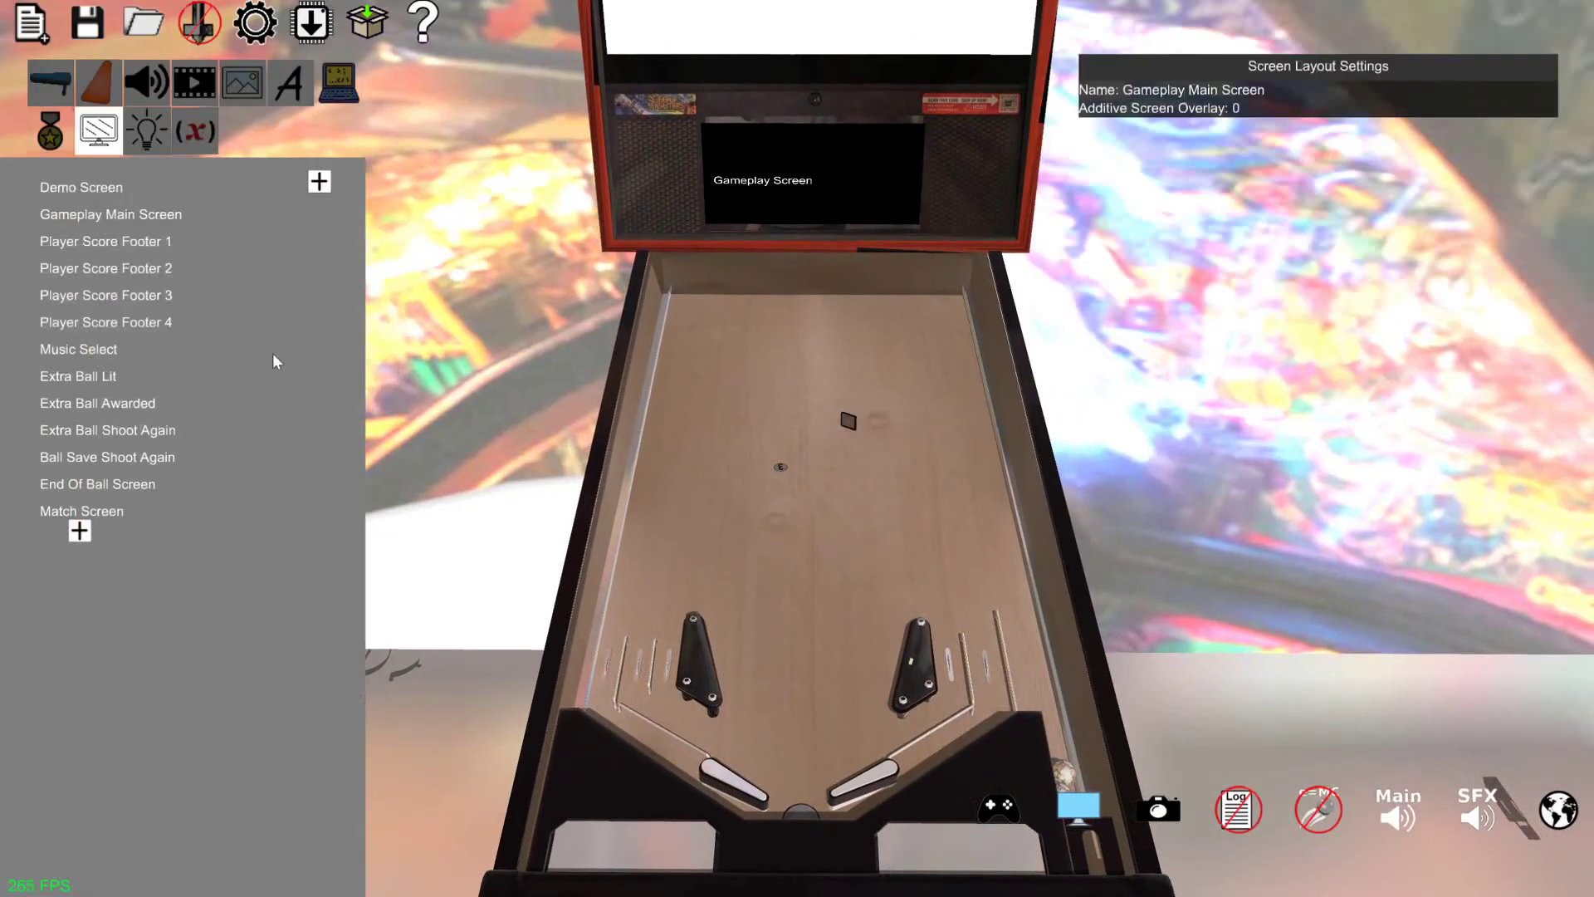
# Delete the "Gameplay Screen" text from the Gameplay Main Screen layout
pyautogui.click(137, 216)
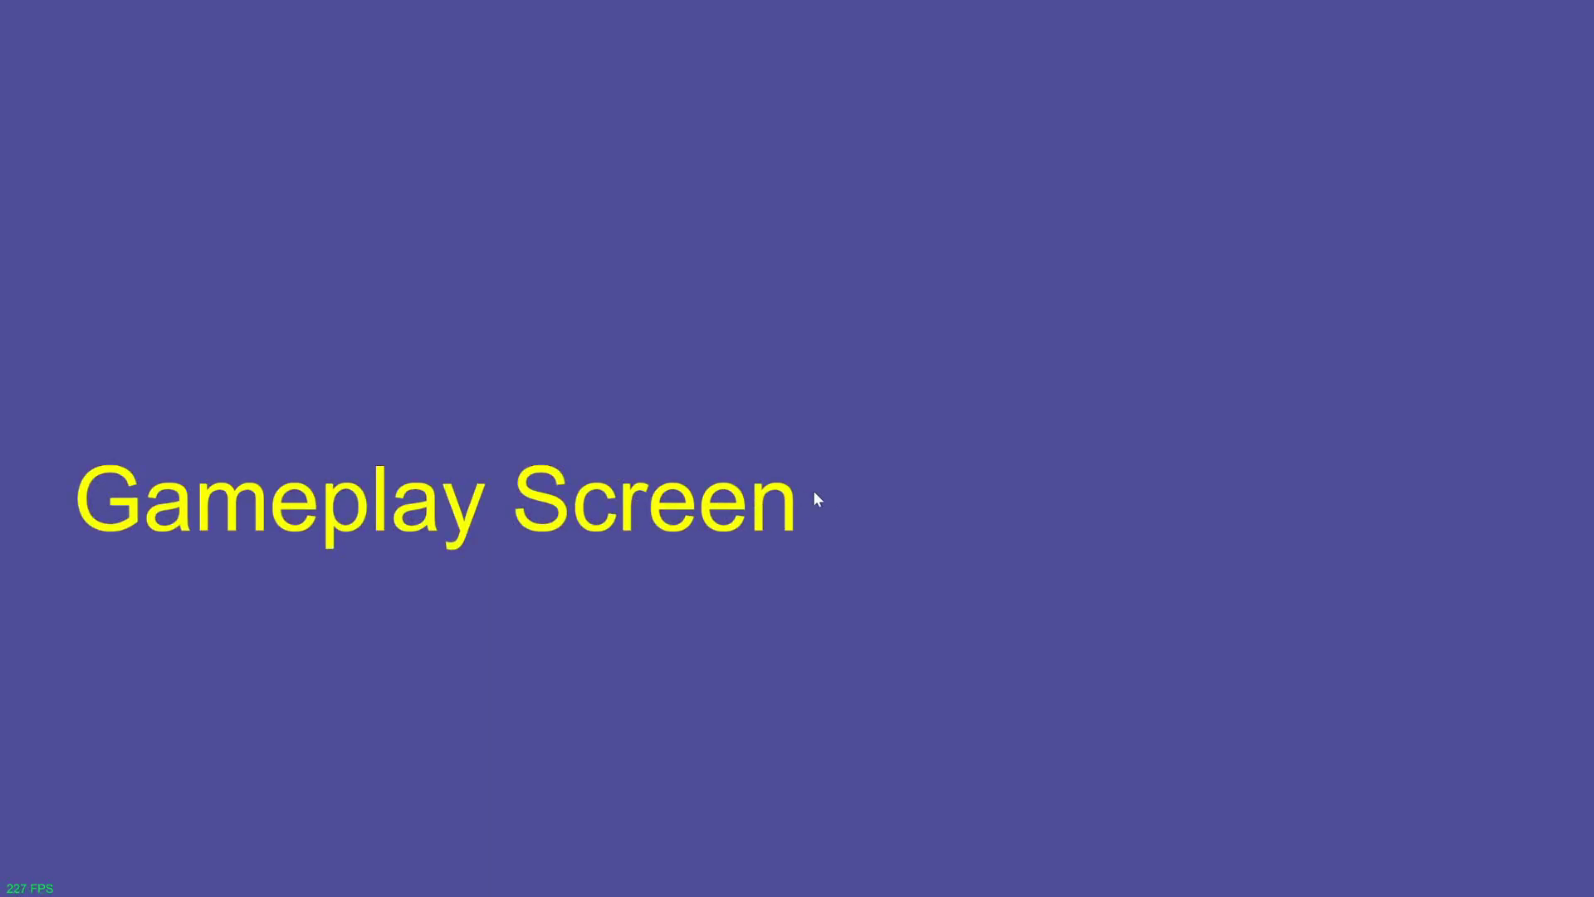
pyautogui.click(743, 502)
pyautogui.press('Delete')
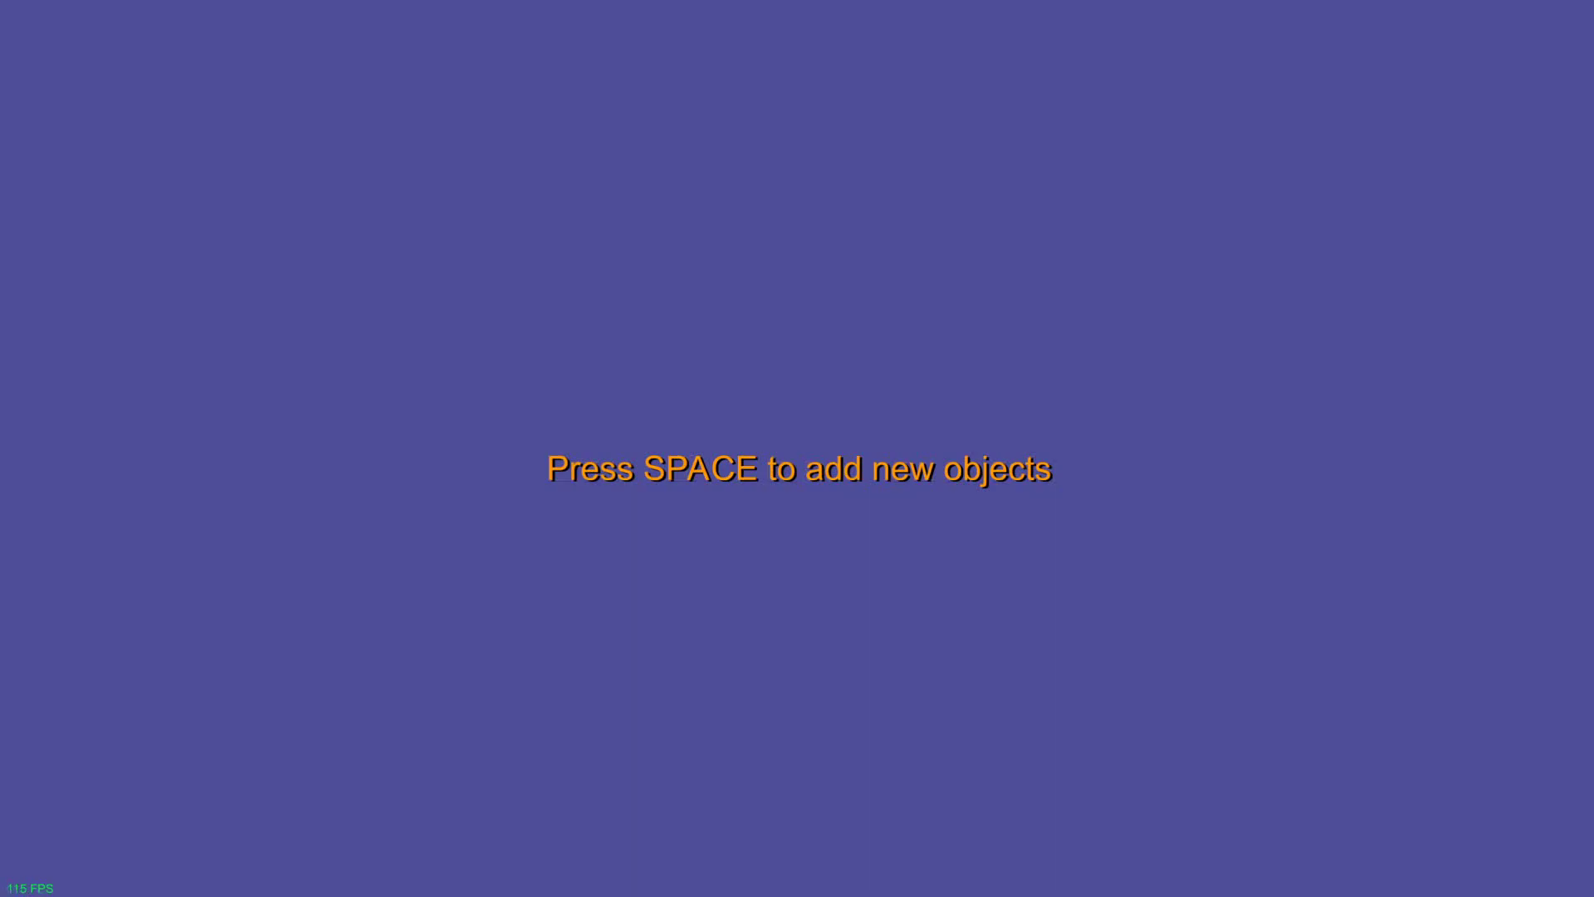
# Add a static image to the Gameplay Main Screen, using fullscreenoverlay.png with an image size of 1
pyautogui.press('space')
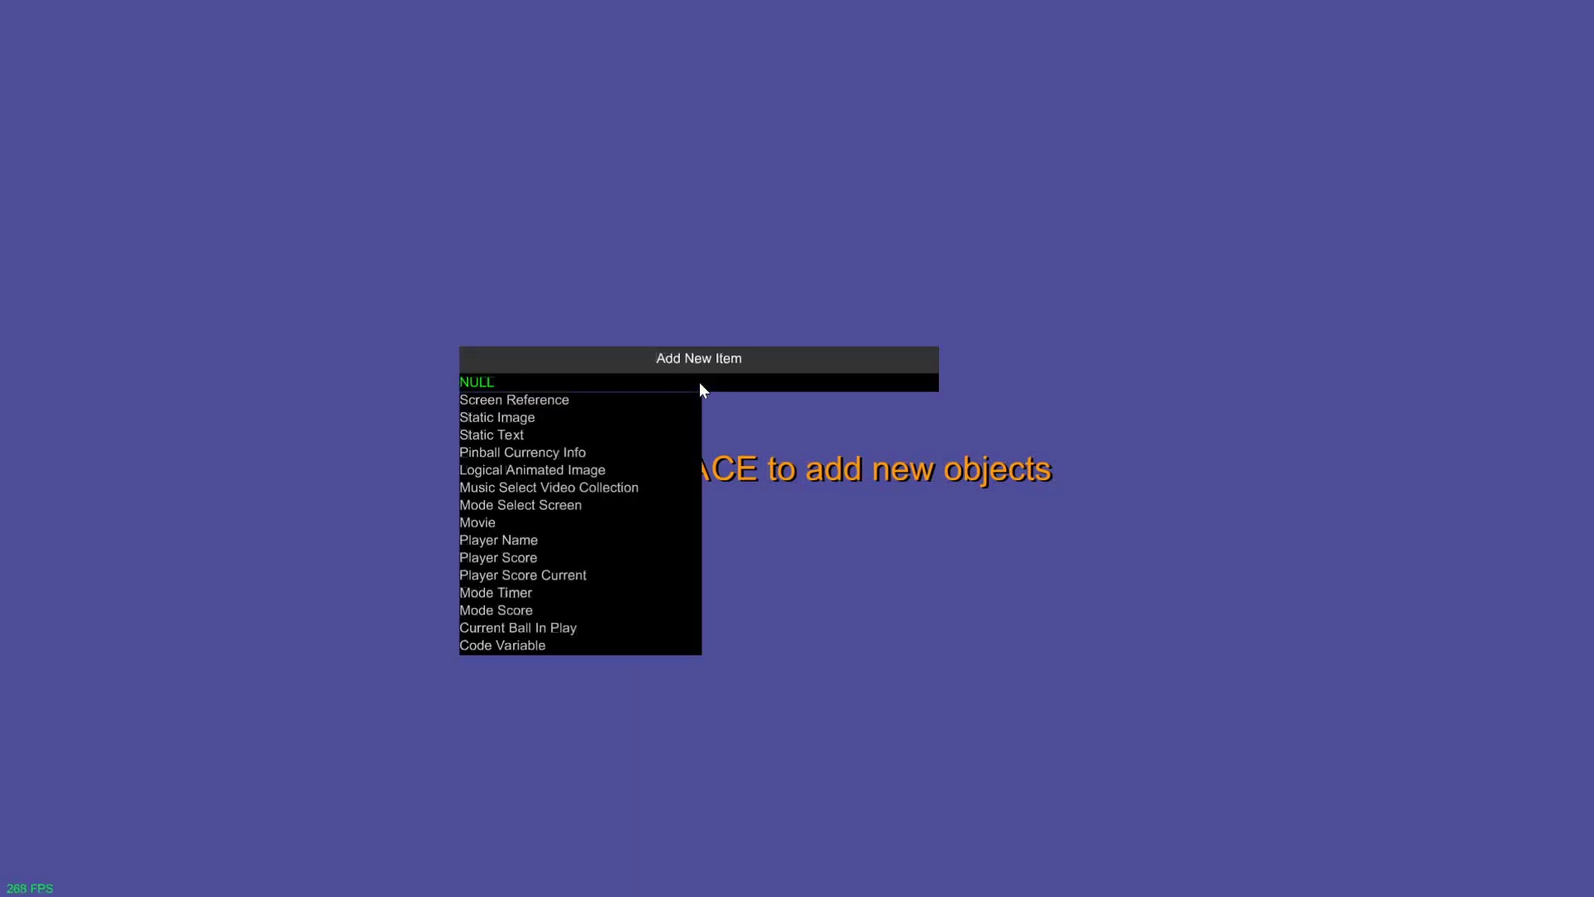
pyautogui.click(510, 418)
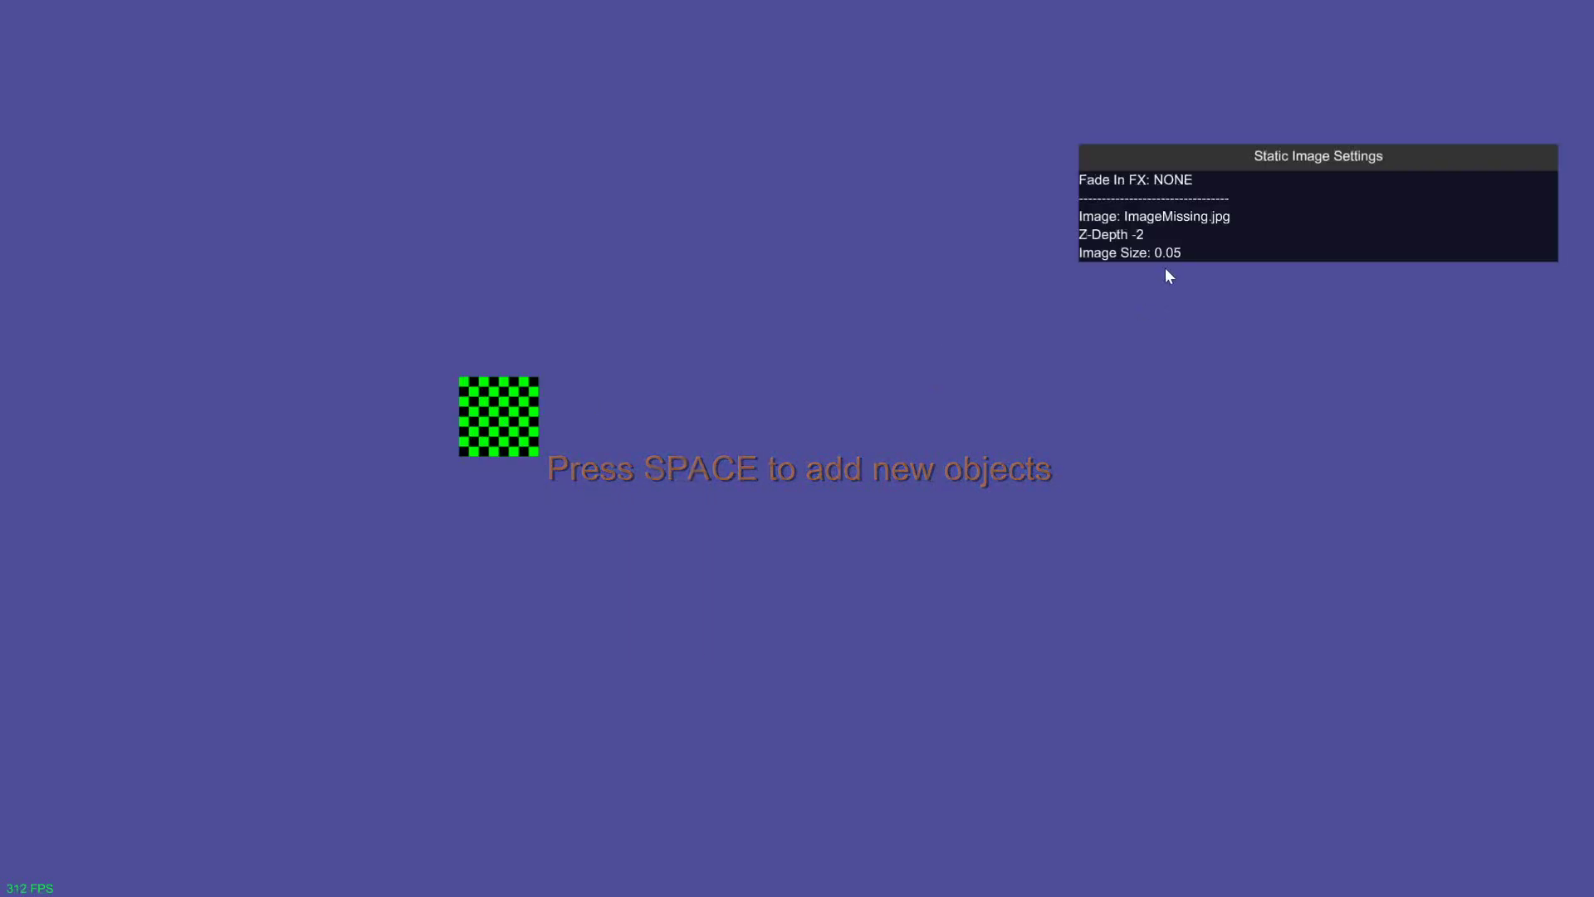
pyautogui.scroll(-1, 1243, 218)
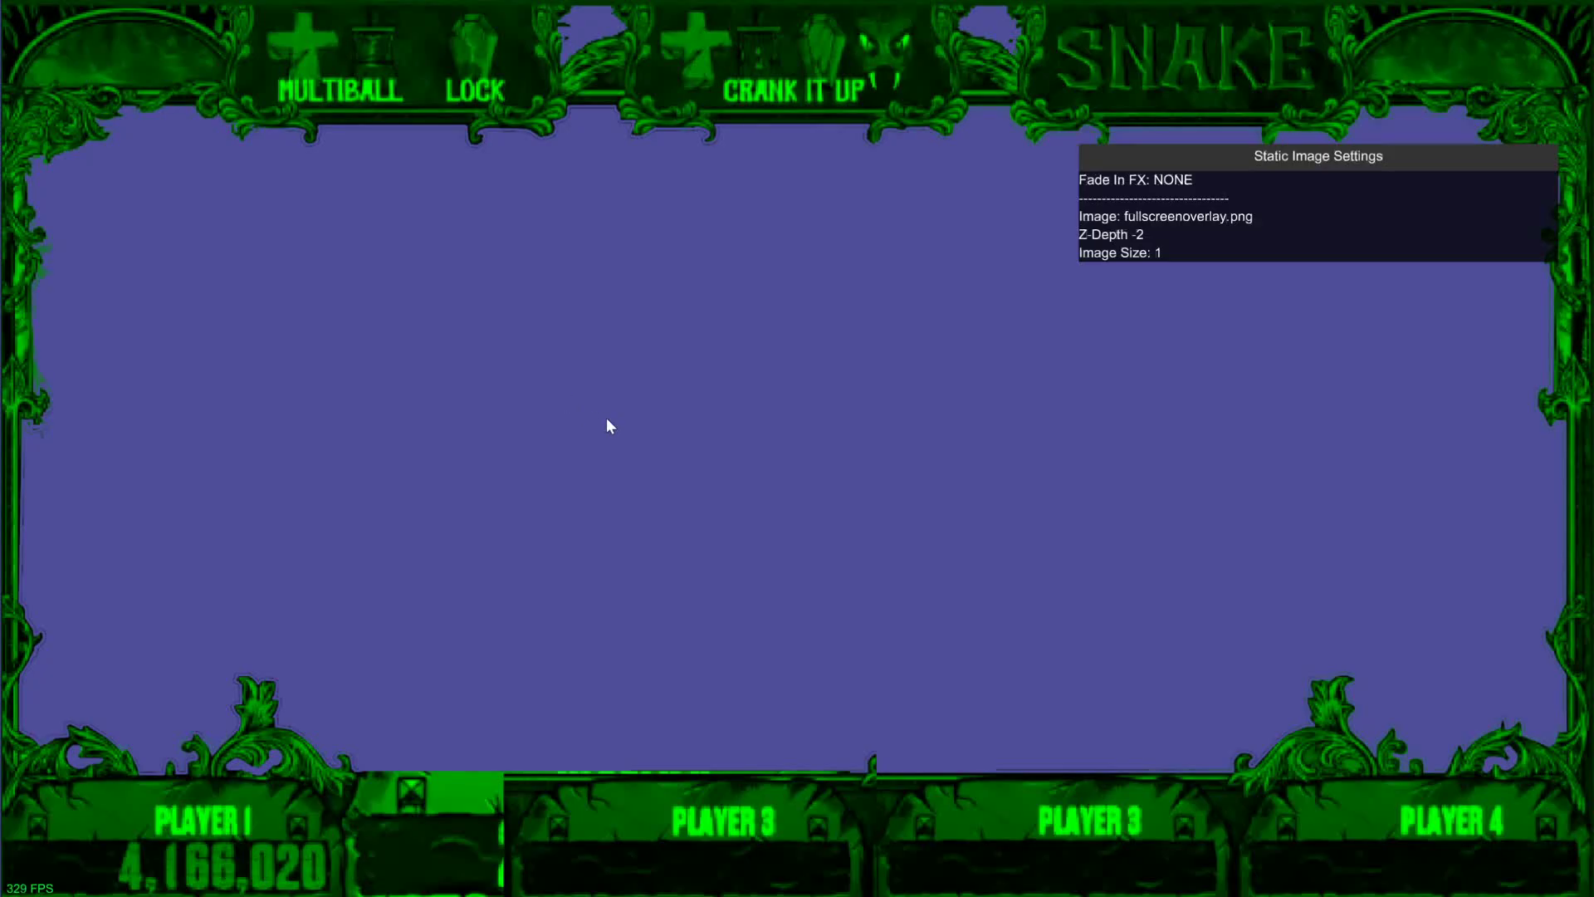
# Add a static text reading "Ball" in the overlay's upper-left corner with a font size of 0.11
pyautogui.rightClick(657, 441)
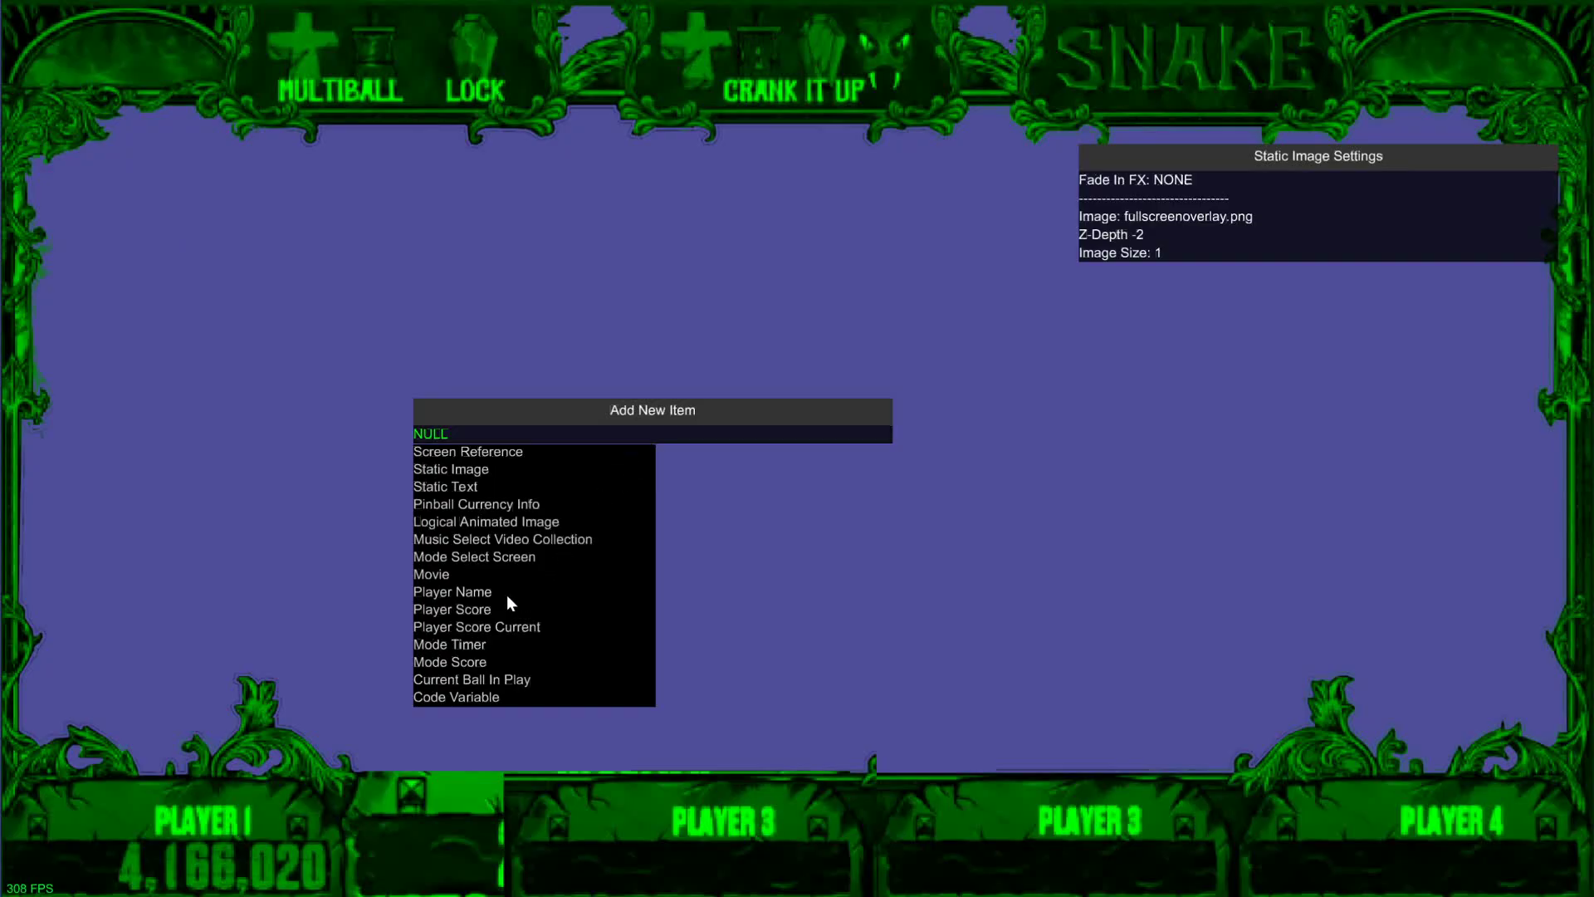
pyautogui.click(450, 488)
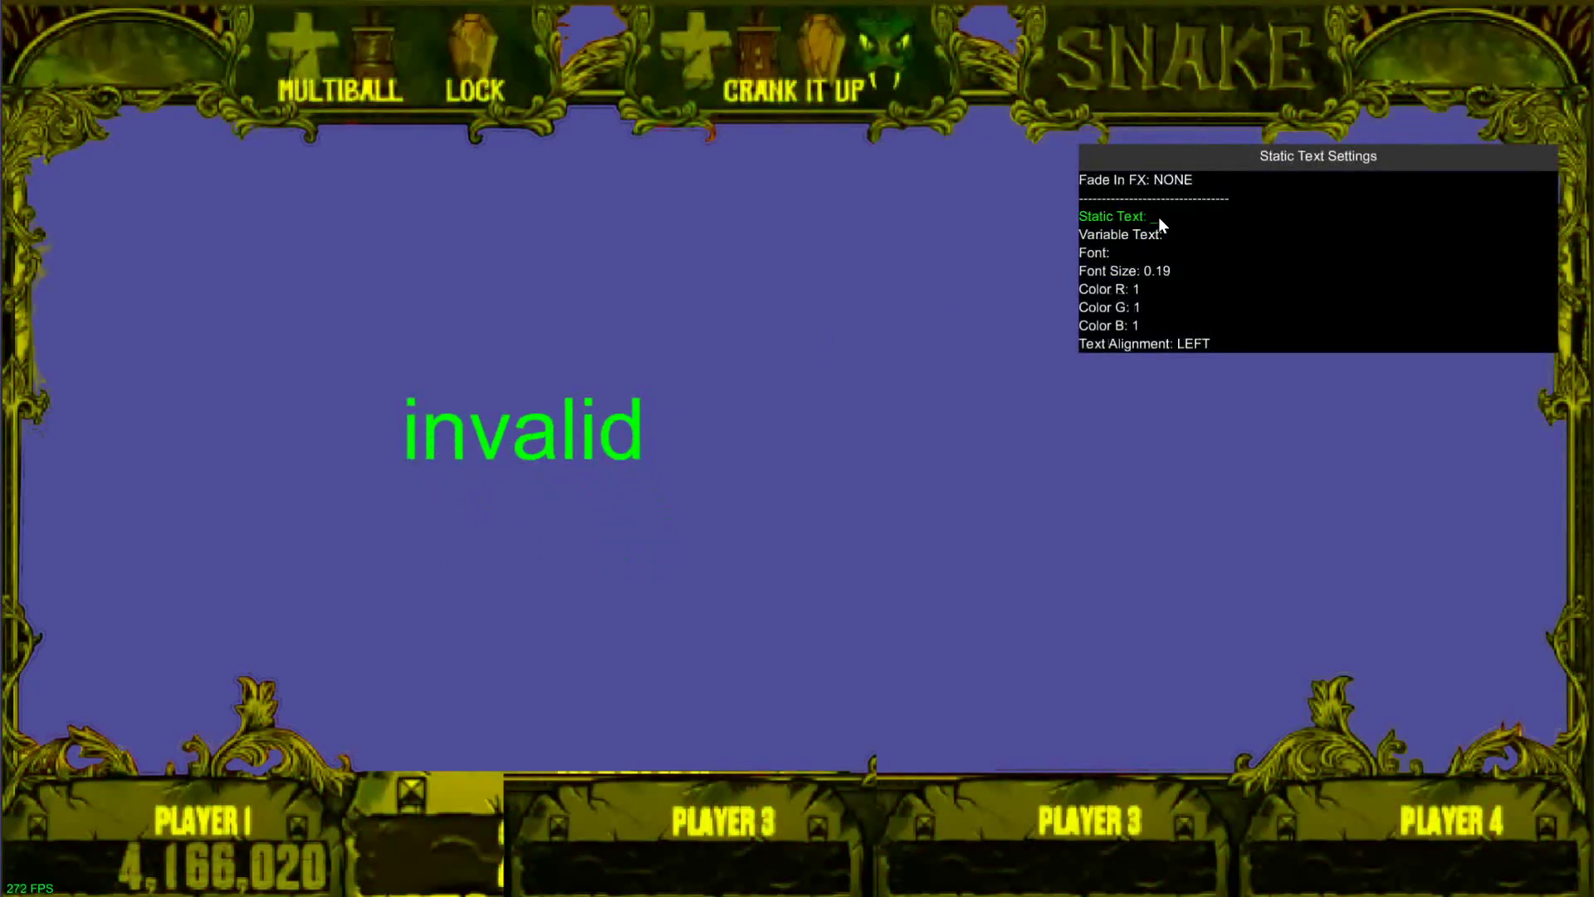
pyautogui.write('Ball')
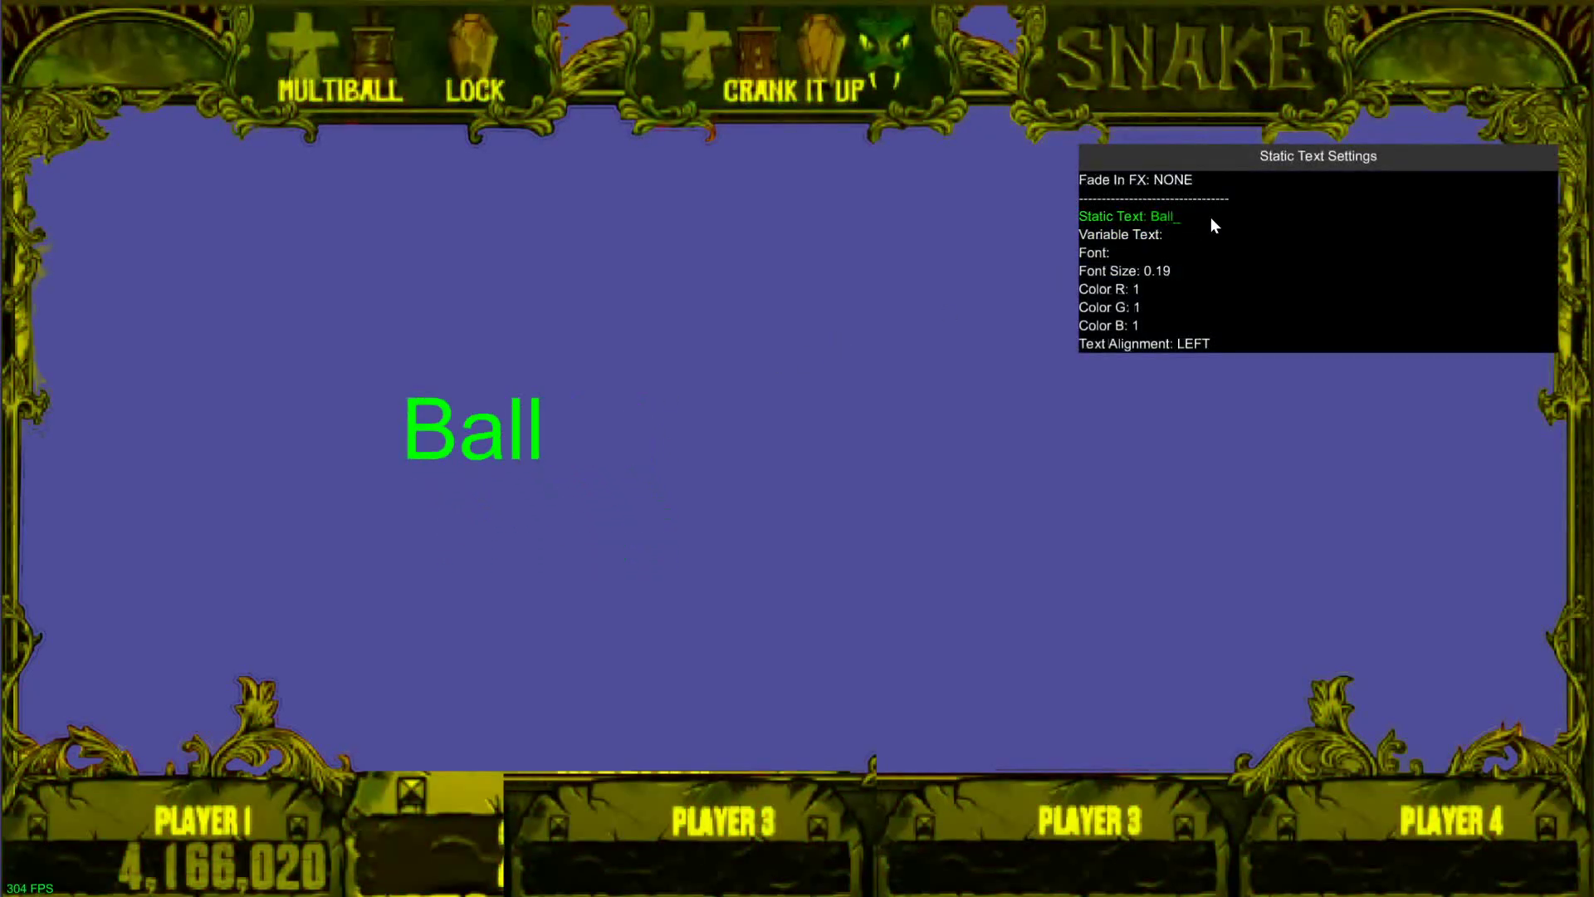
pyautogui.moveTo(411, 406); pyautogui.dragTo(22, 37)
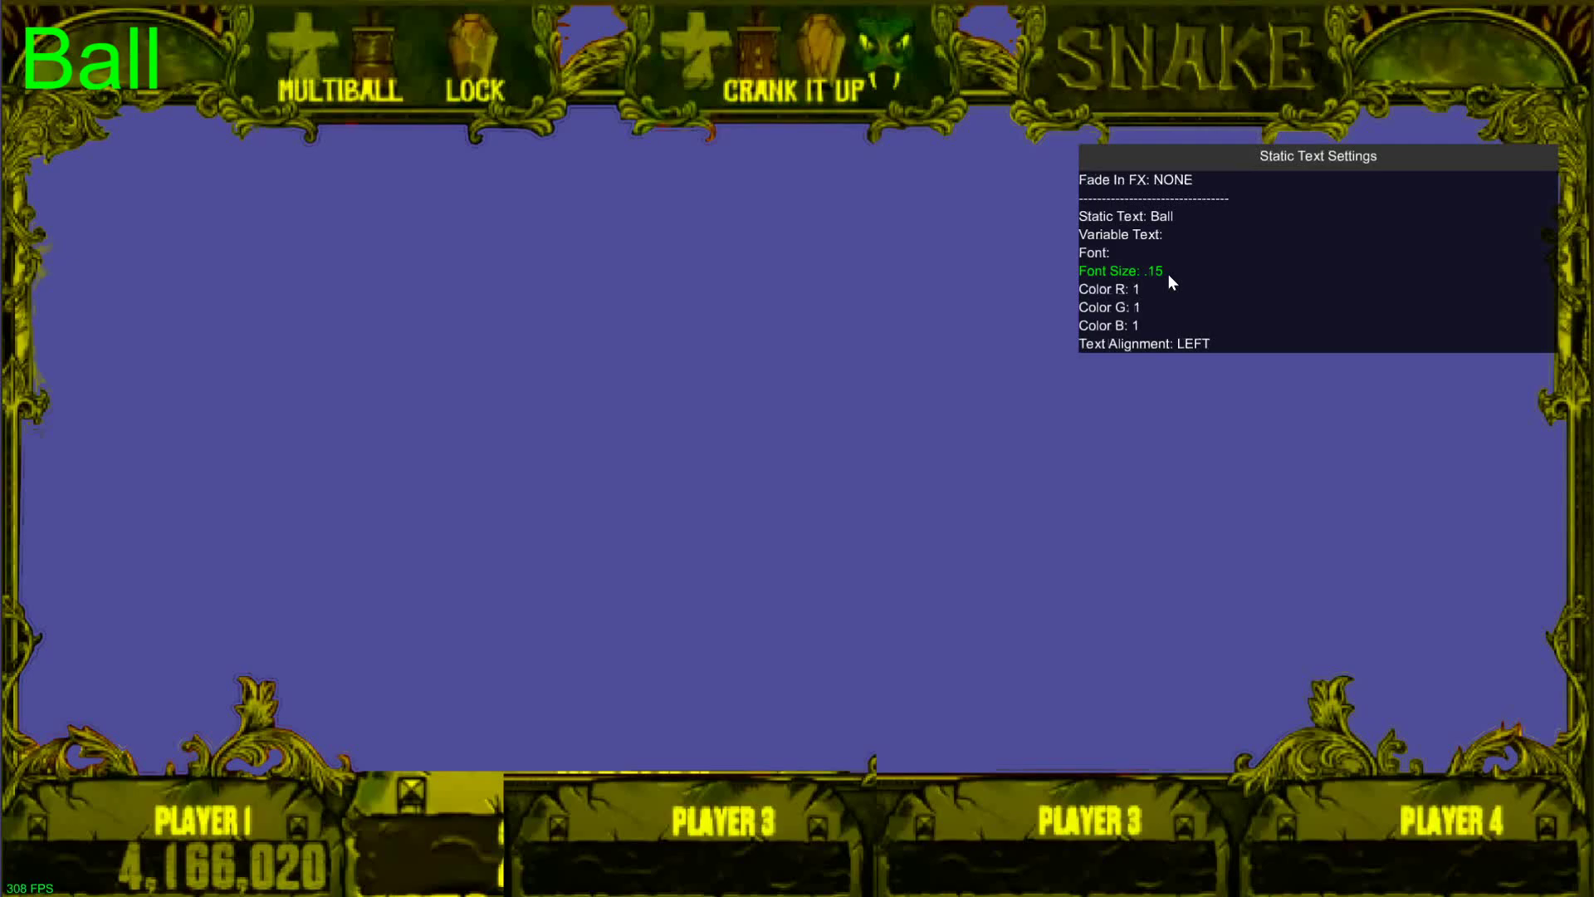
pyautogui.press('Return')
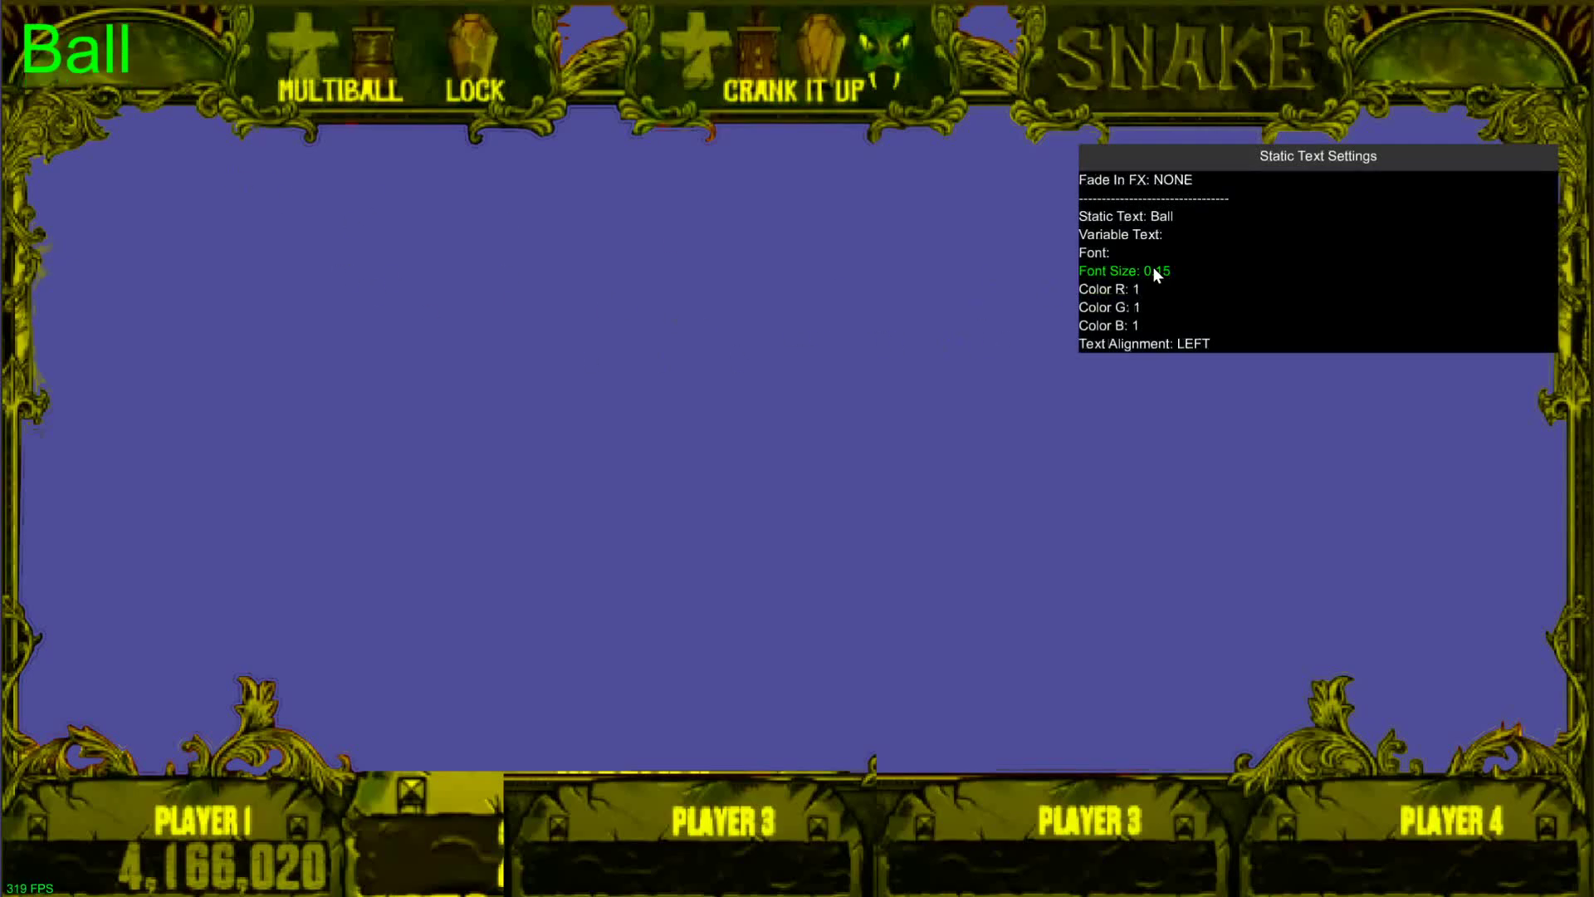
pyautogui.write('1')
pyautogui.press('Return')
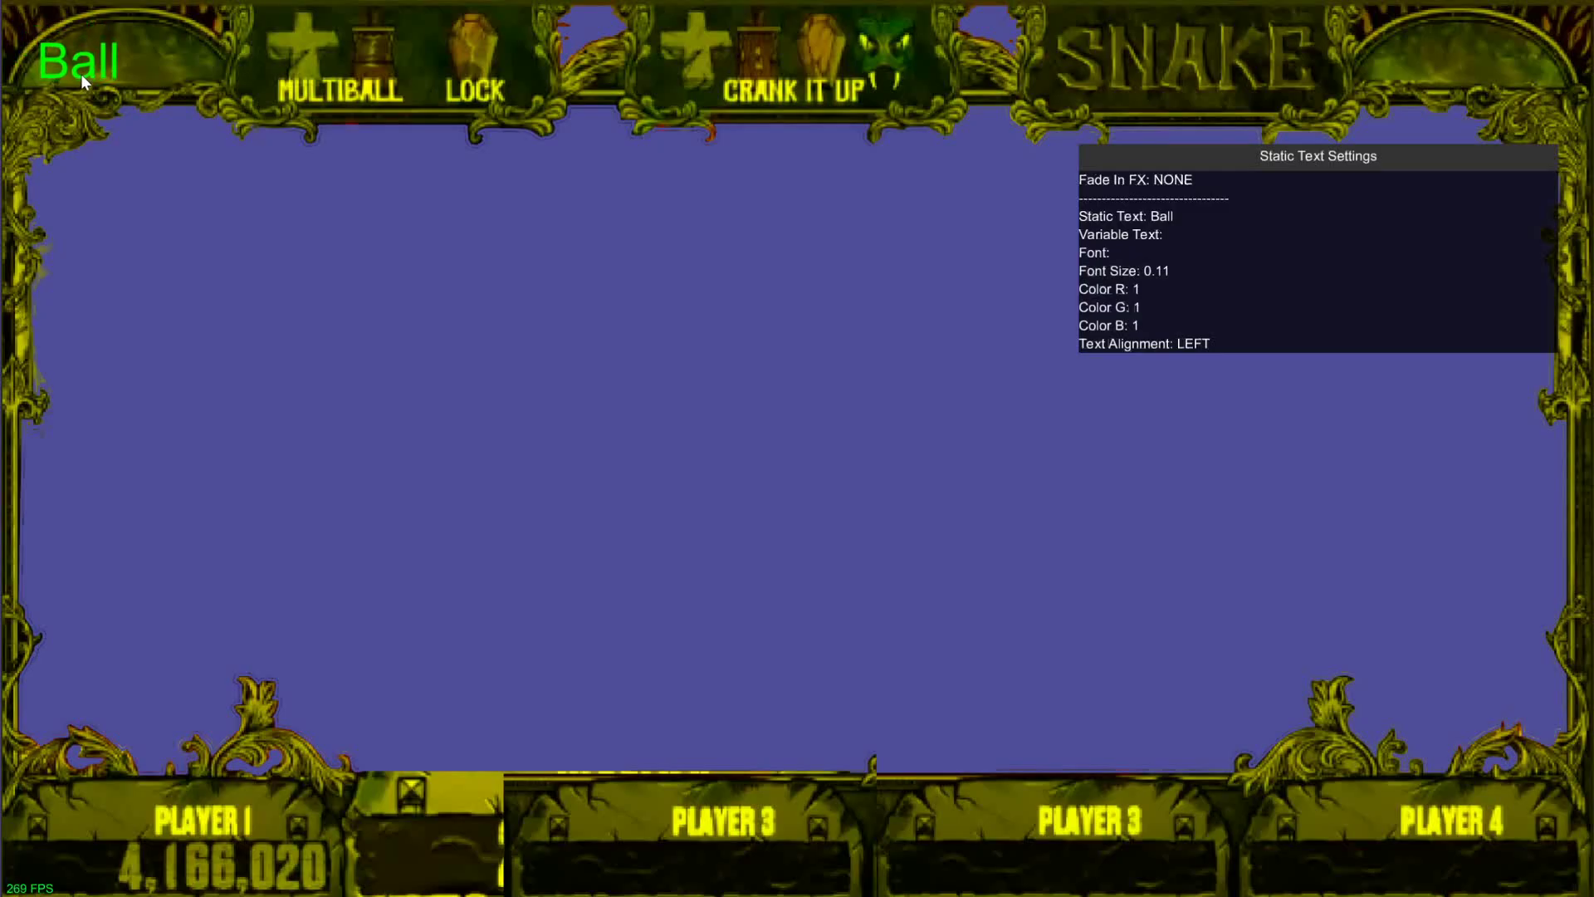
pyautogui.click(262, 248)
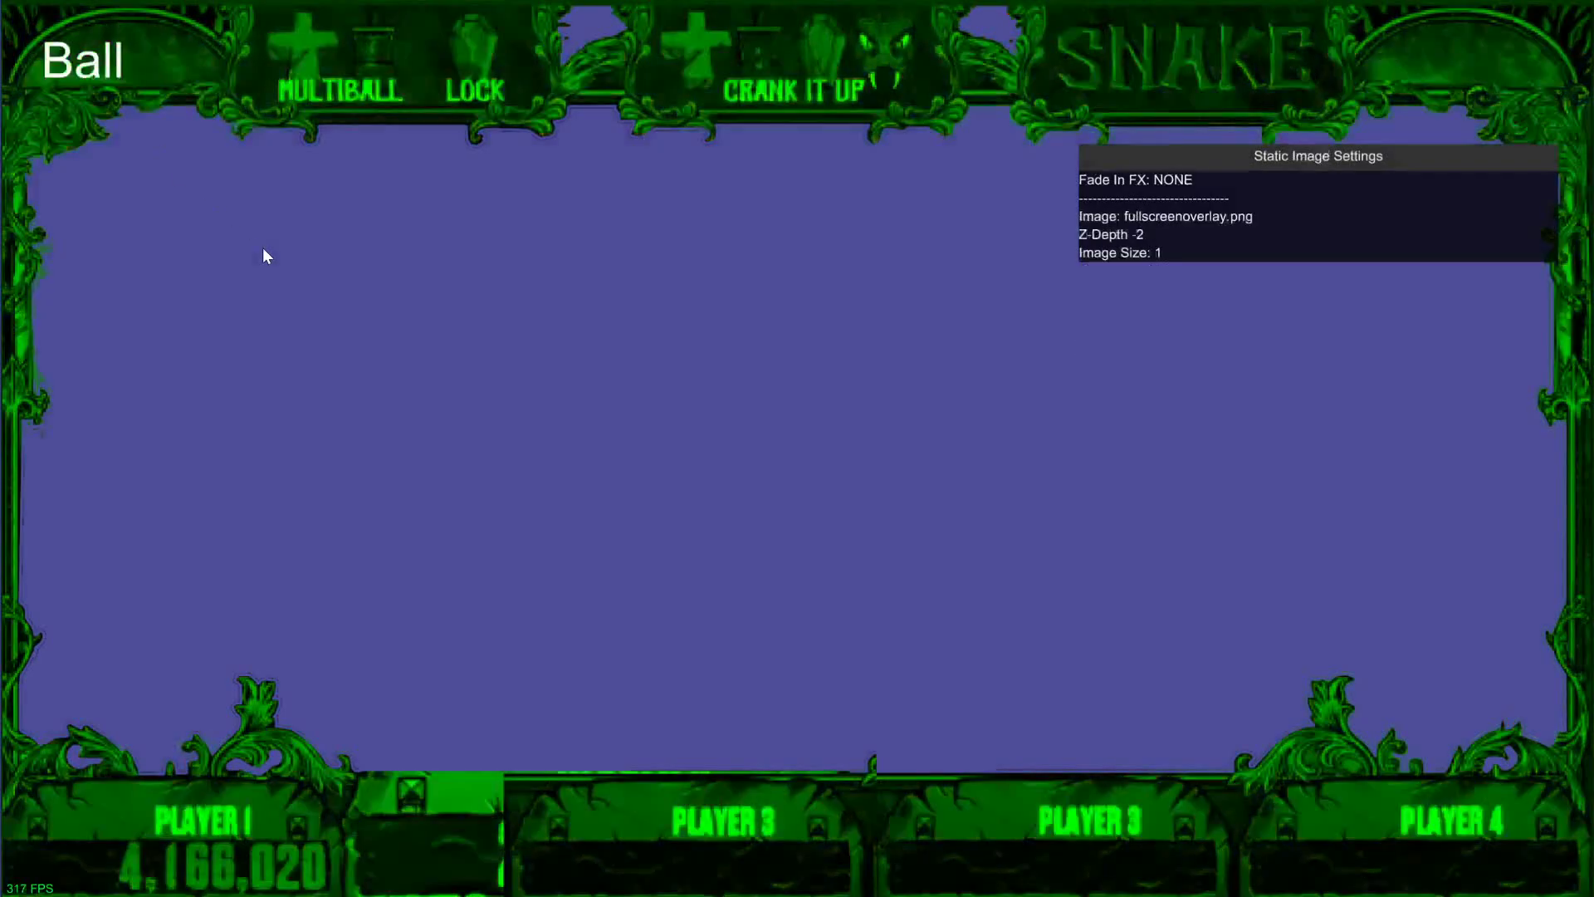
# Add another static text item to the layout and set its variable text to Global.Ball Number
pyautogui.rightClick(326, 348)
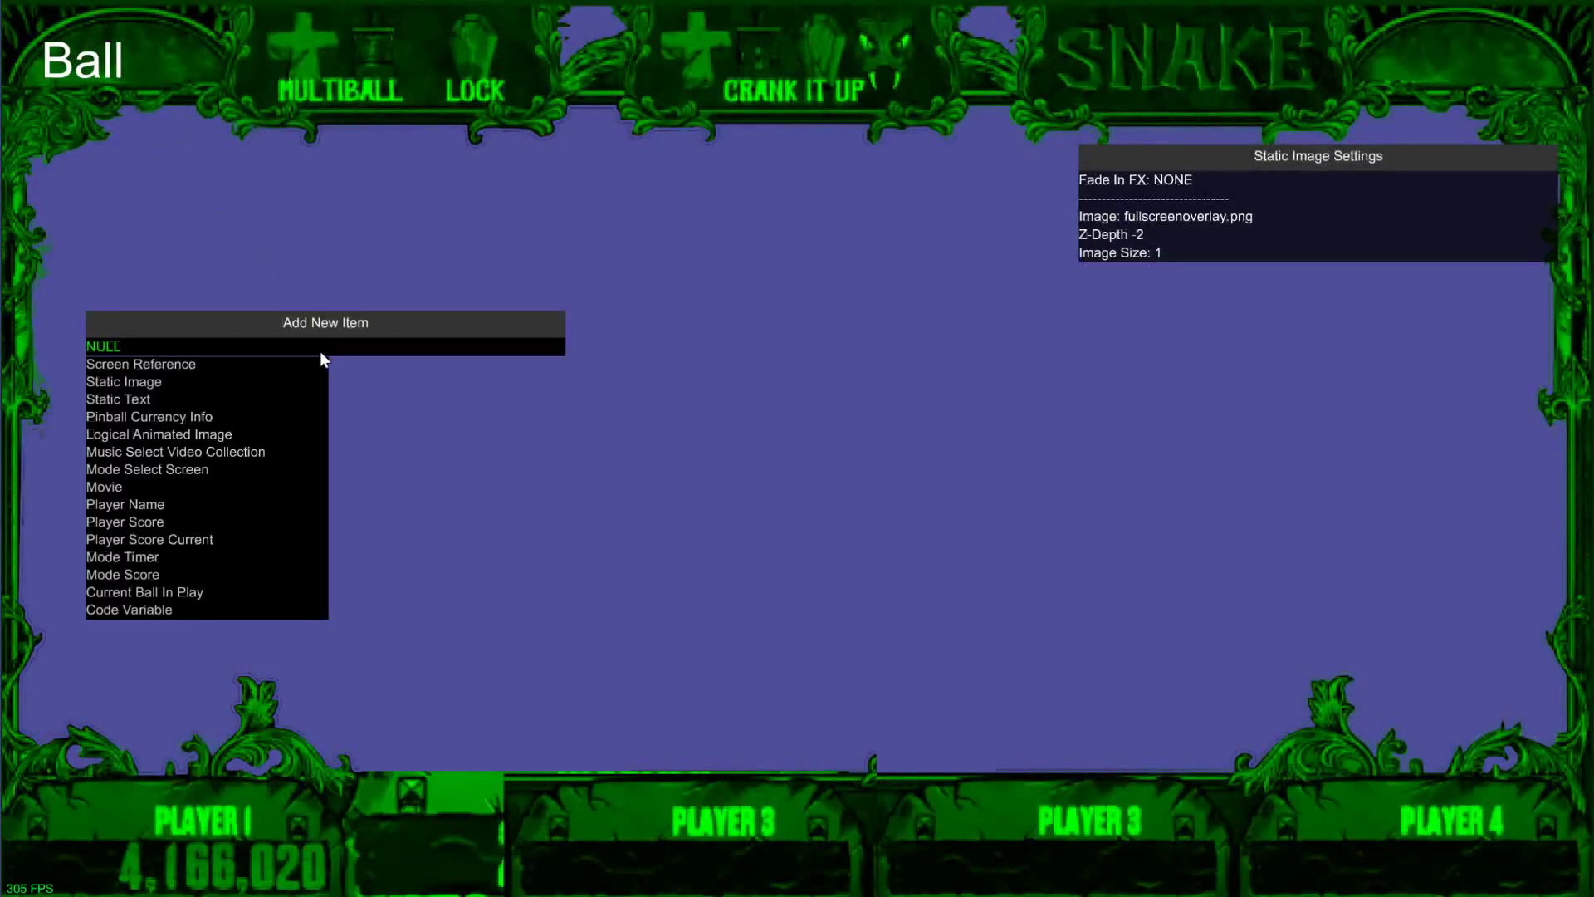
pyautogui.click(123, 395)
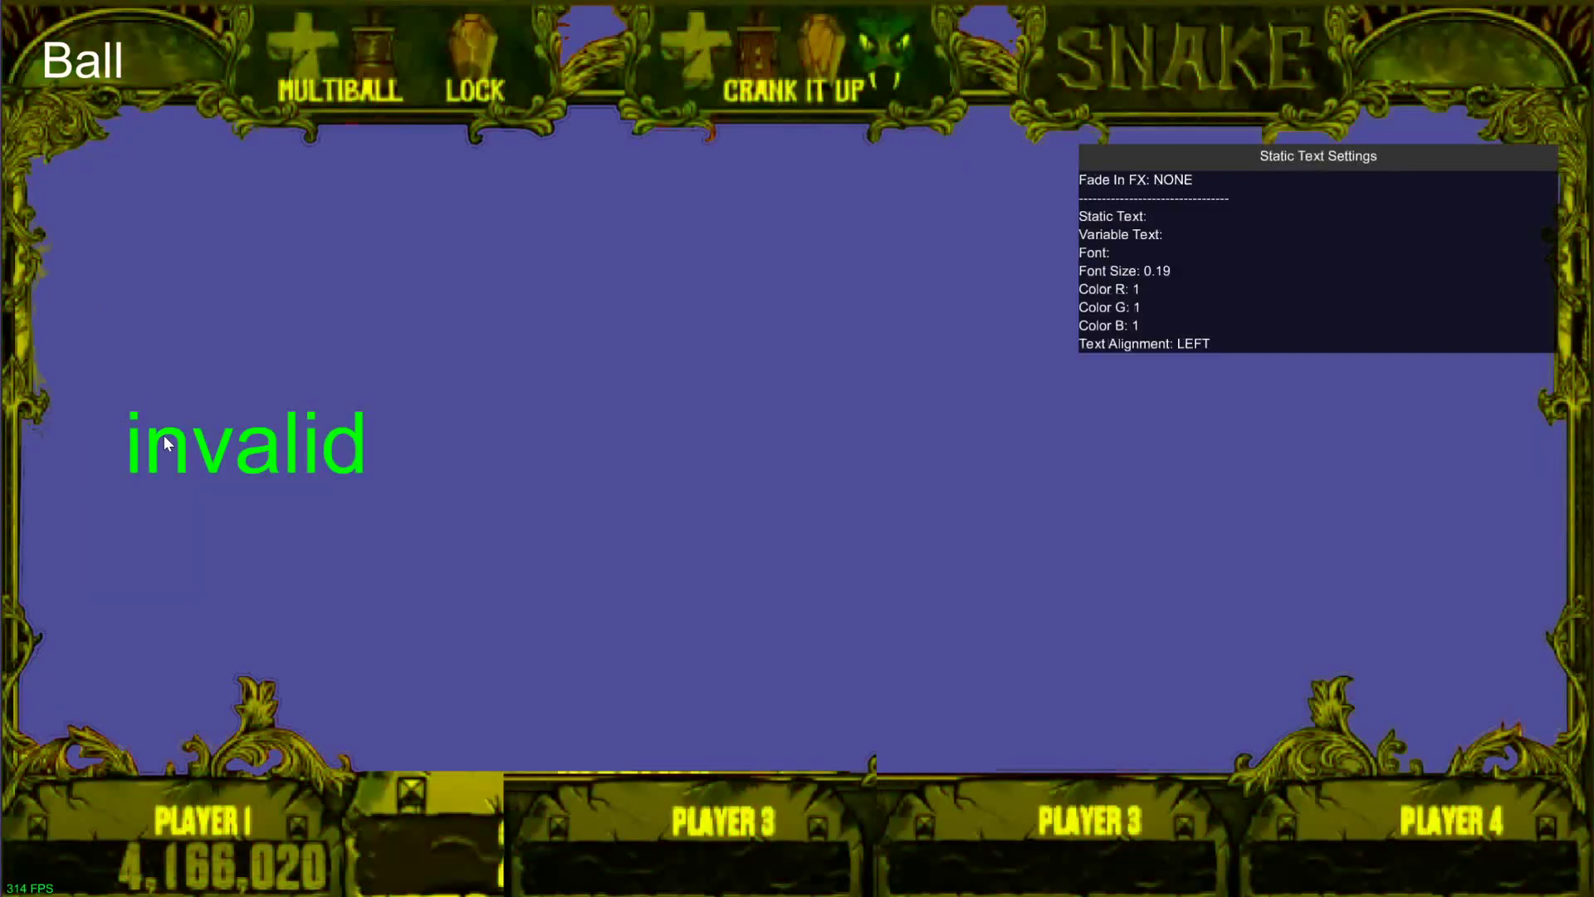
pyautogui.moveTo(165, 443); pyautogui.dragTo(264, 431)
pyautogui.click(1158, 235)
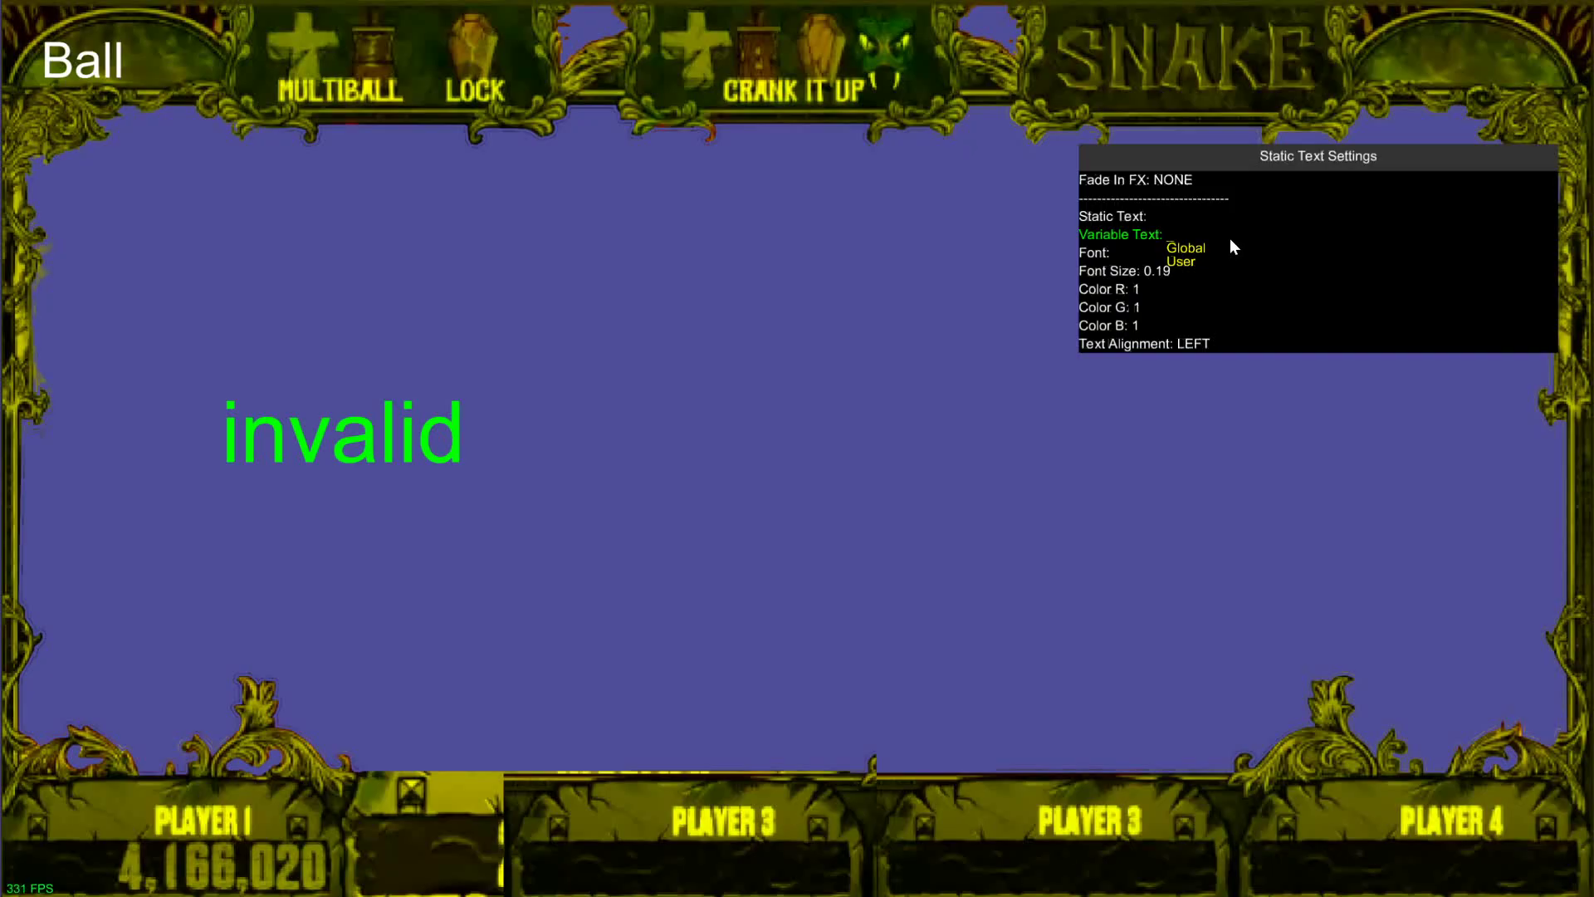
pyautogui.write('global.')
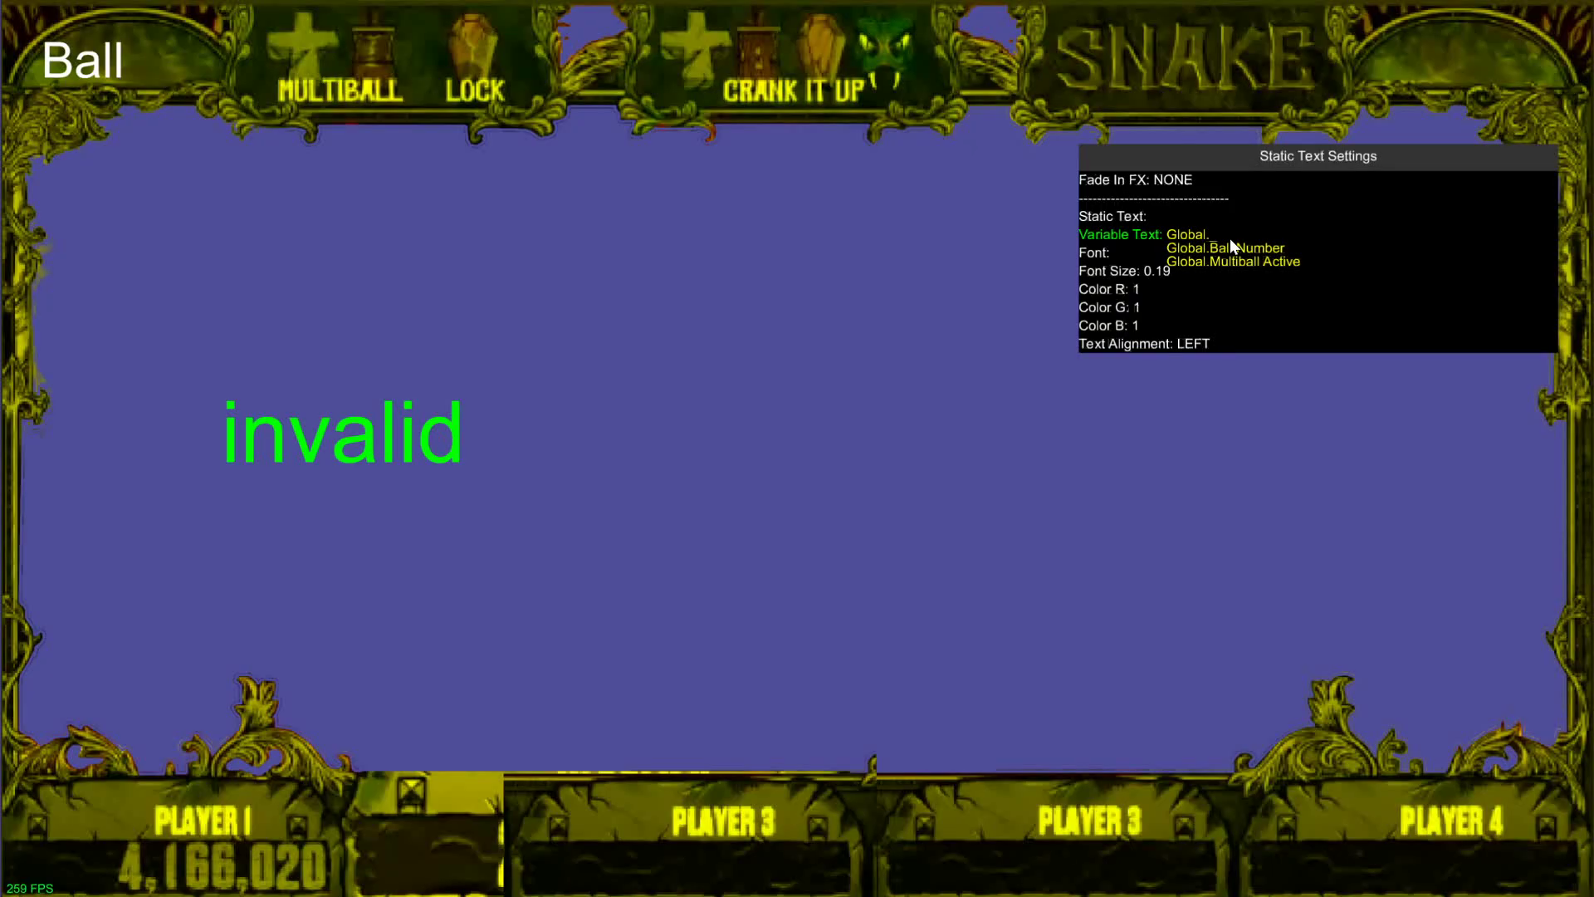
pyautogui.write('Ball N')
pyautogui.write('umber')
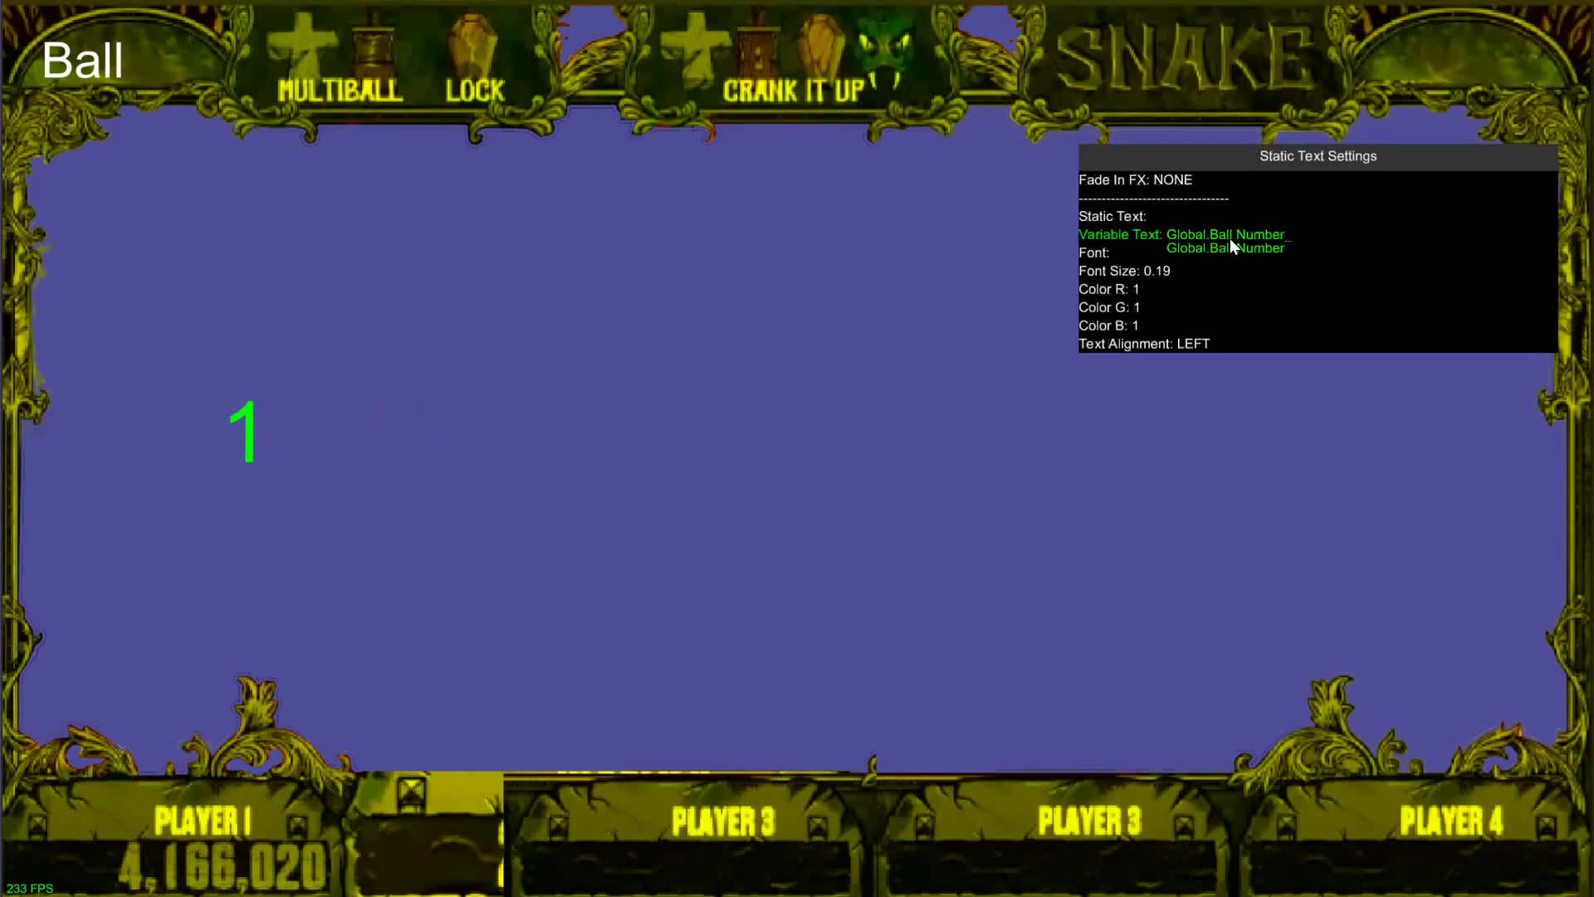
pyautogui.press('Return')
# Place the ball number text beside the "Ball" label and set its font size to 0.12
pyautogui.moveTo(254, 435); pyautogui.dragTo(177, 69)
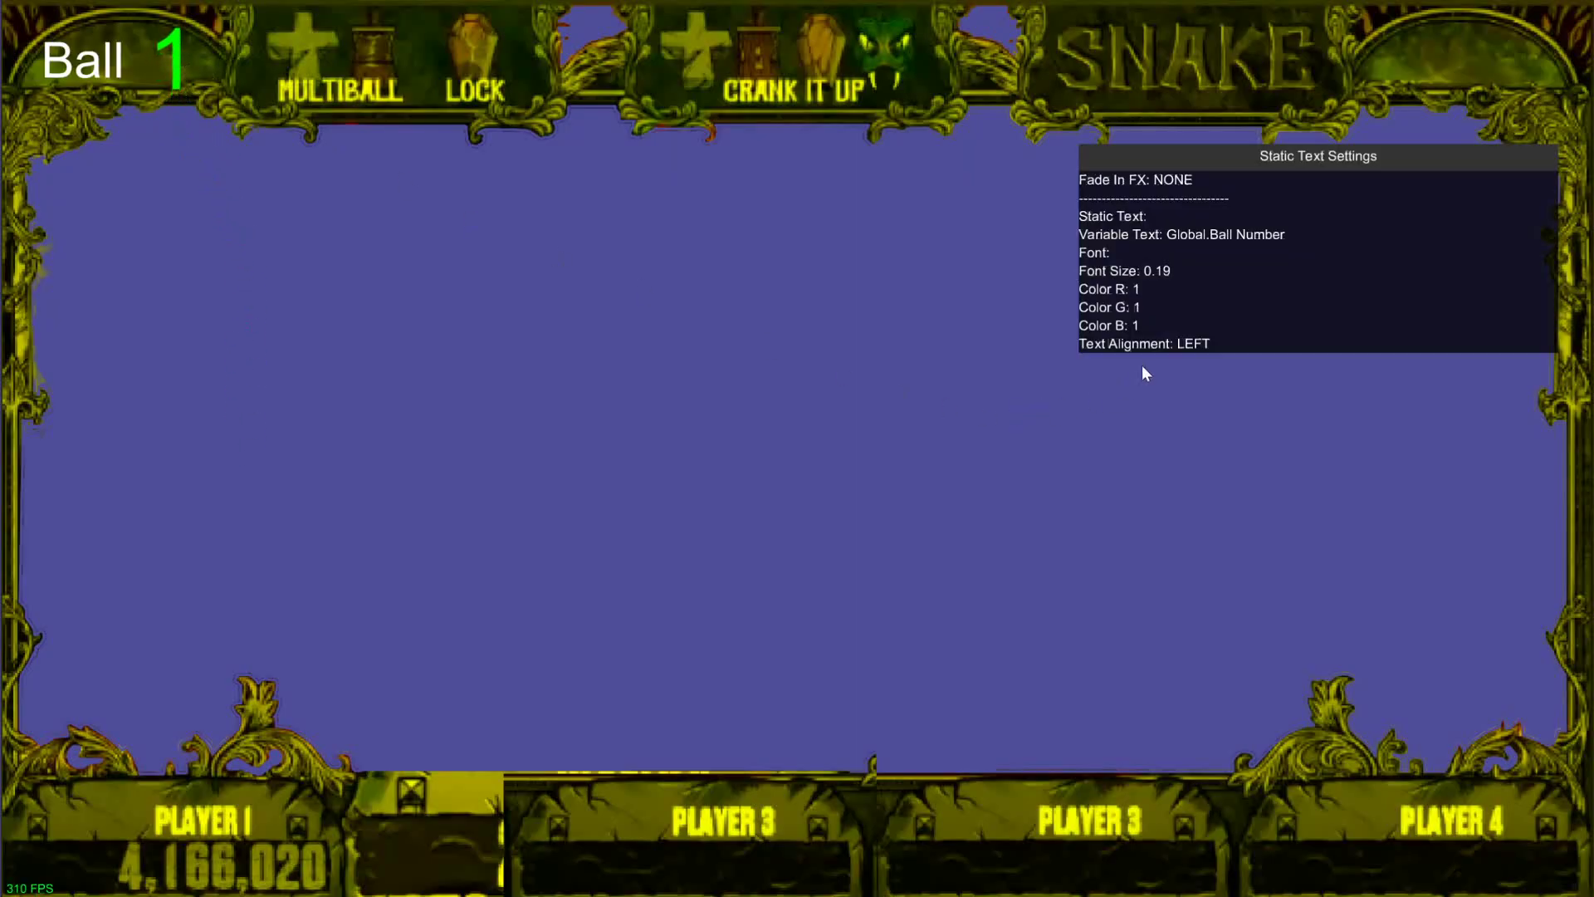
pyautogui.click(1161, 274)
pyautogui.write('.12')
pyautogui.press('Return')
pyautogui.click(341, 342)
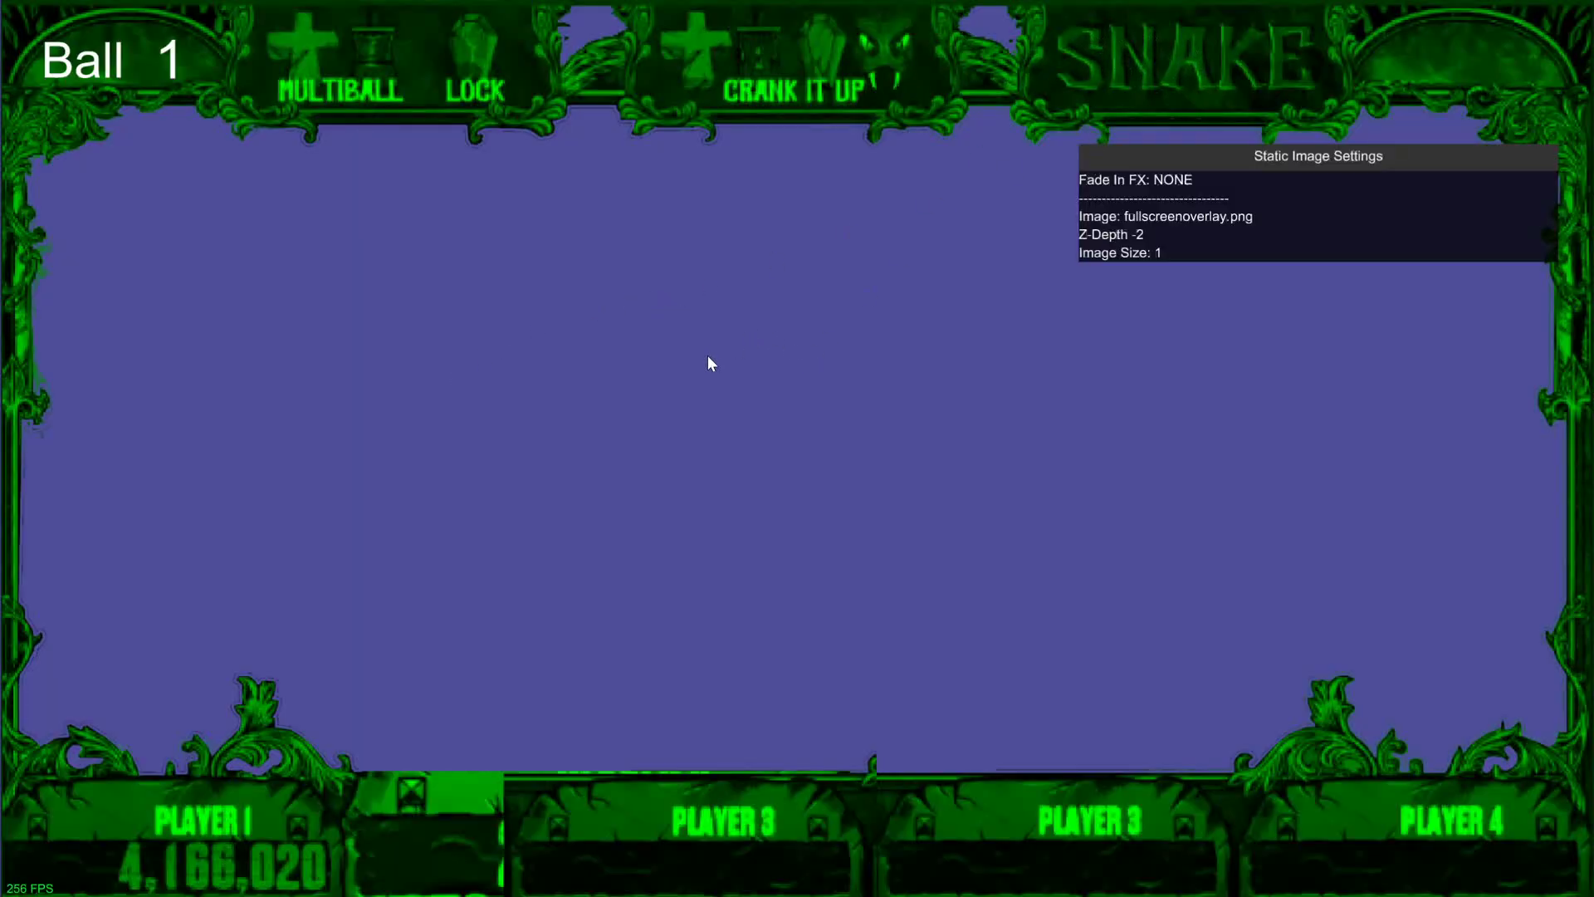
# Add a Pinball Currency Info item to the Gameplay Main Screen and set its font size to 0.12
pyautogui.rightClick(641, 356)
pyautogui.click(459, 425)
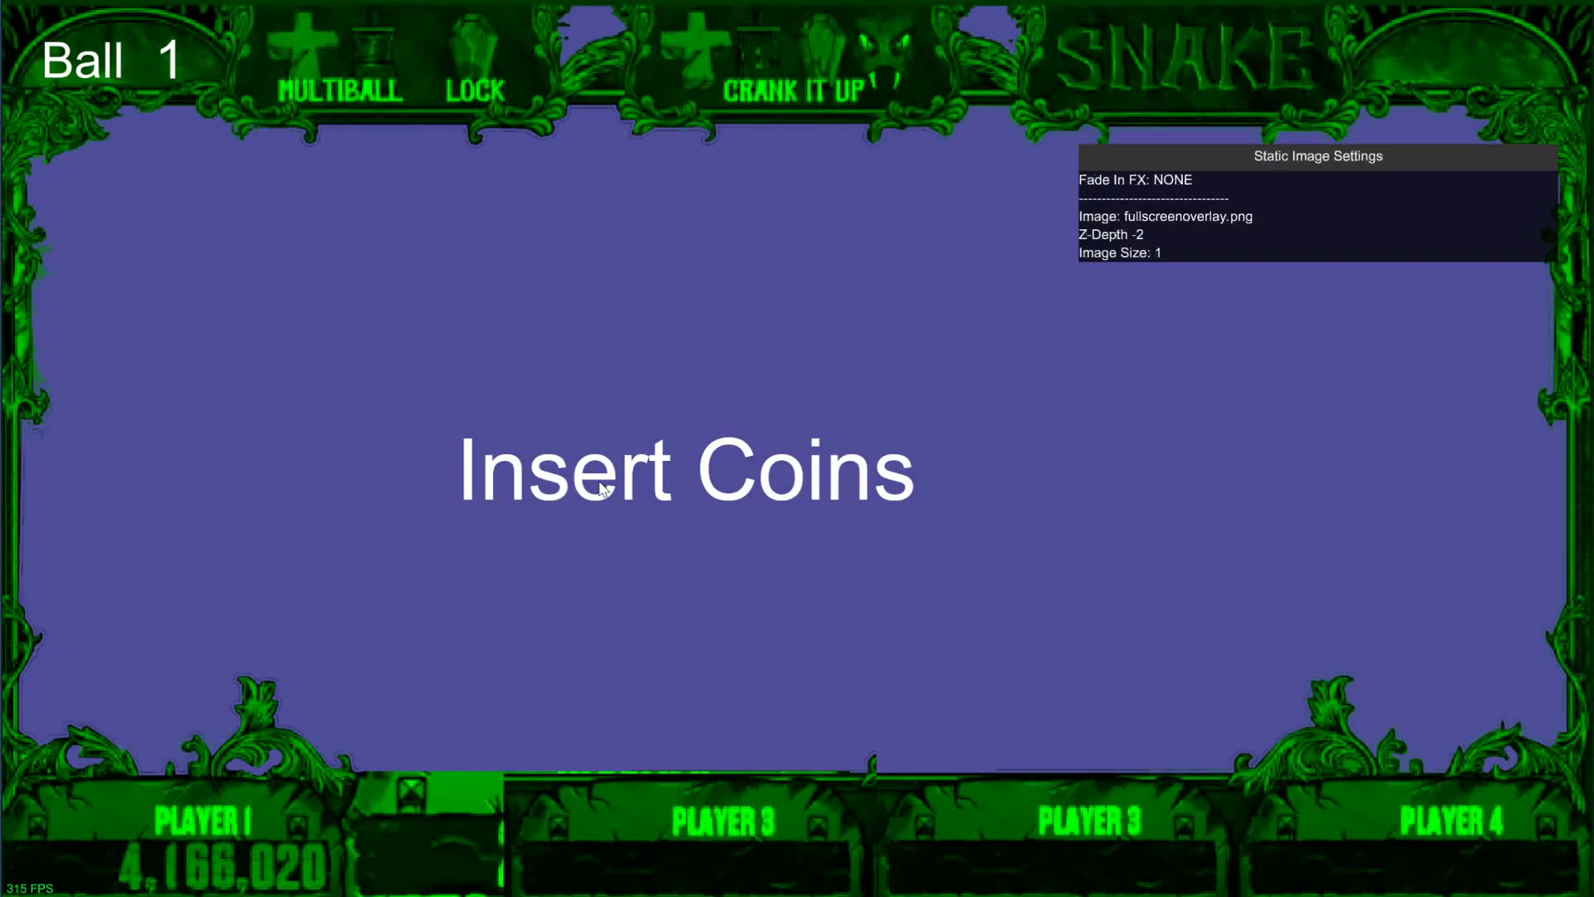
pyautogui.moveTo(510, 470); pyautogui.dragTo(664, 408)
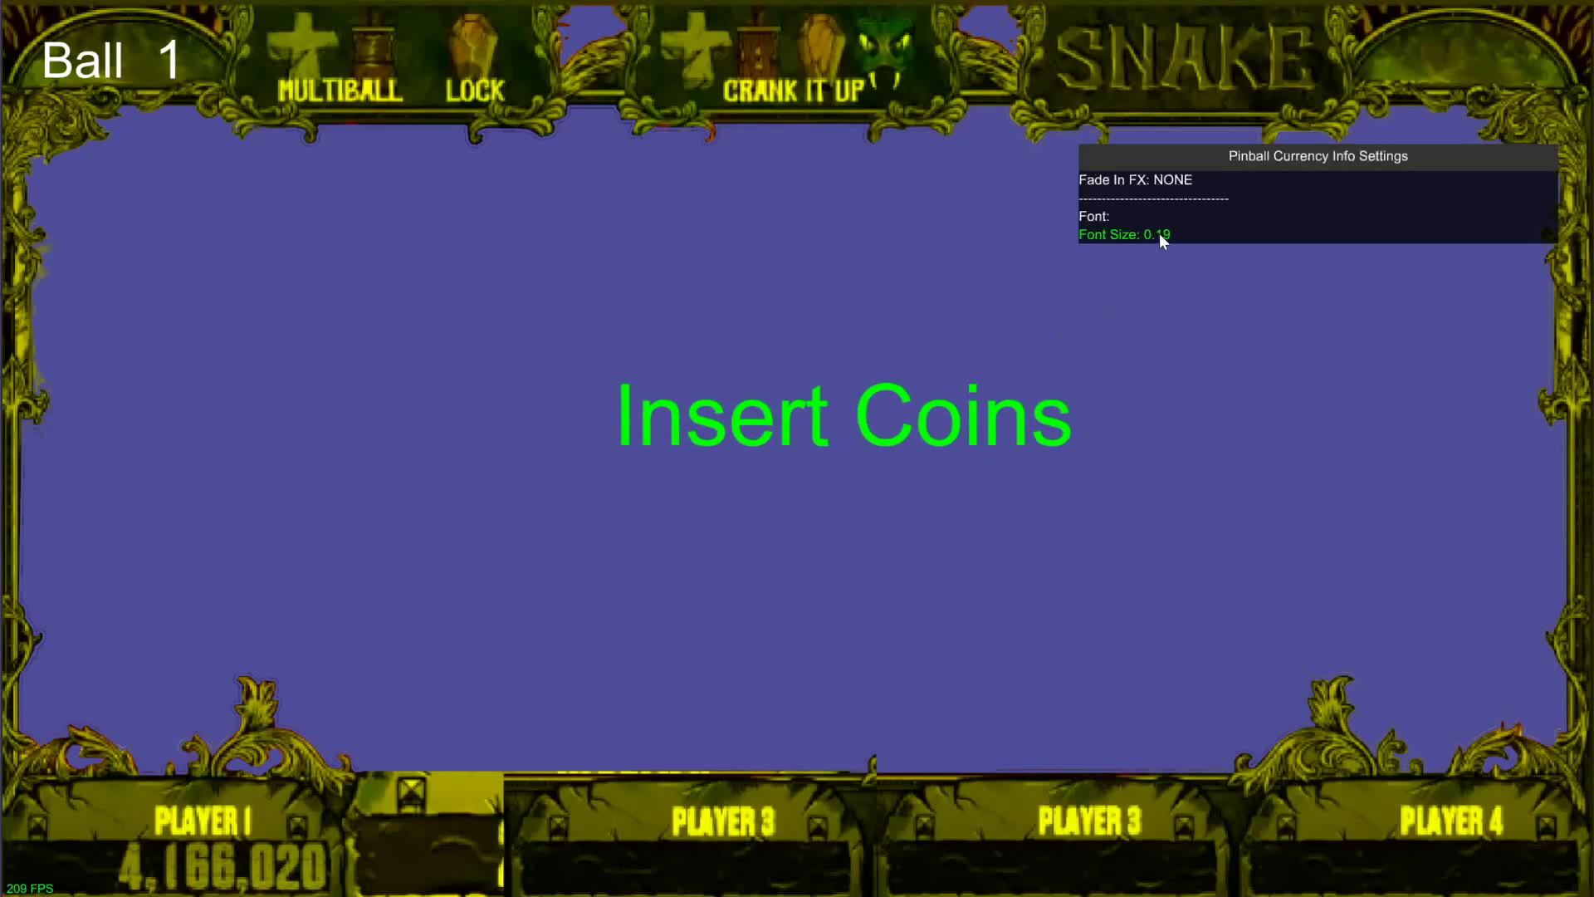
pyautogui.write('1')
pyautogui.press('Return')
pyautogui.click(704, 402)
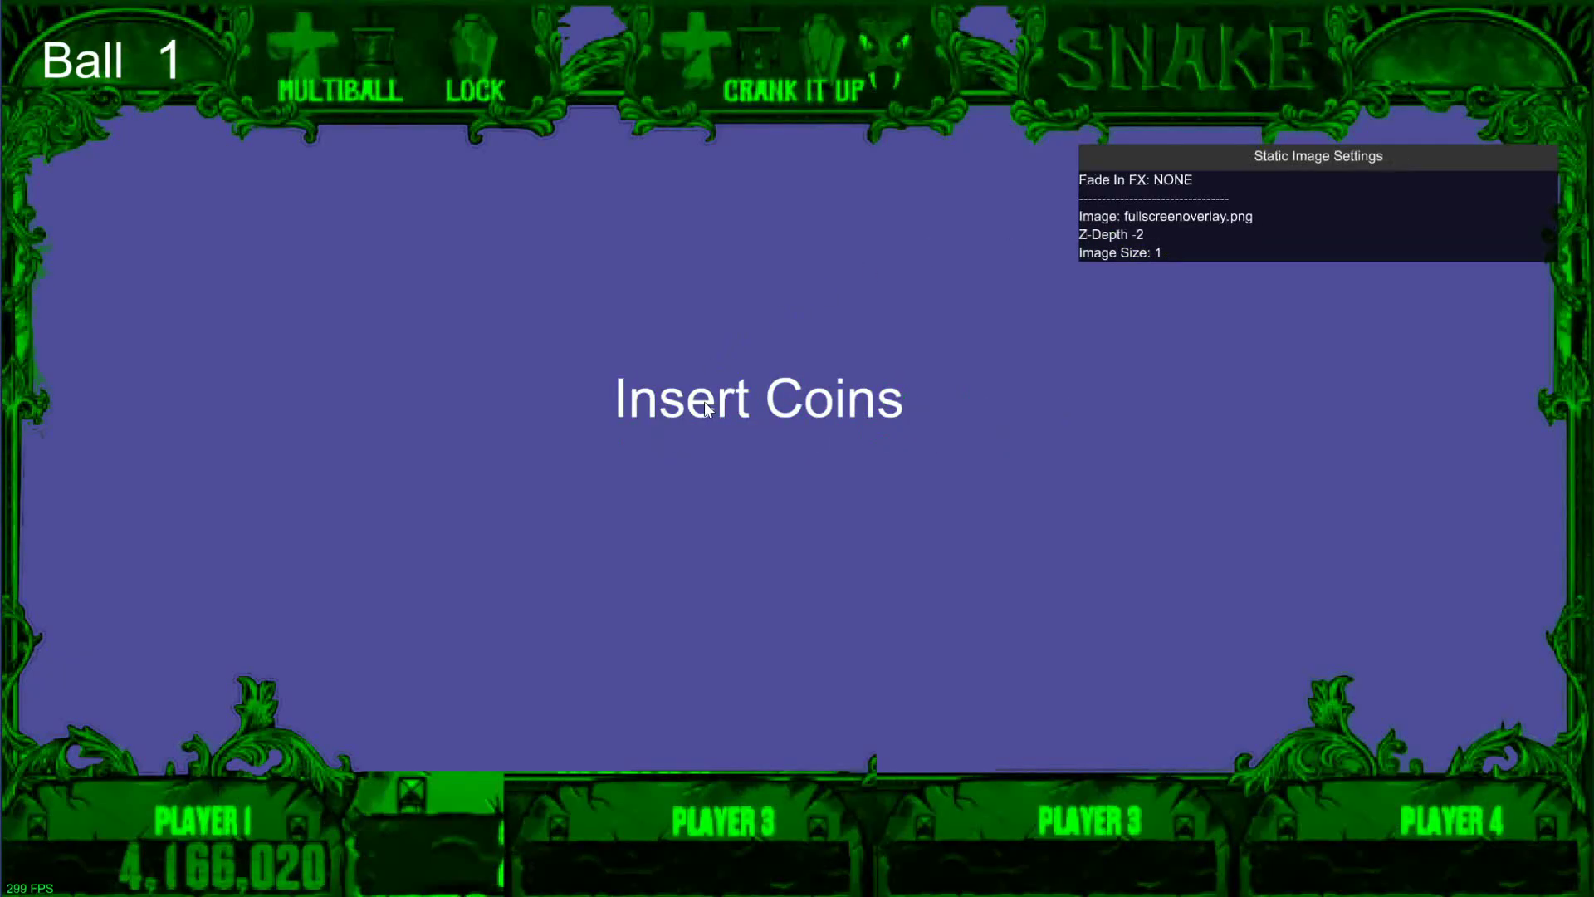
# Move the "Insert Coins" currency text to the overlay's upper-right corner and close the screen layout
pyautogui.click(690, 402)
pyautogui.moveTo(677, 400); pyautogui.dragTo(800, 360)
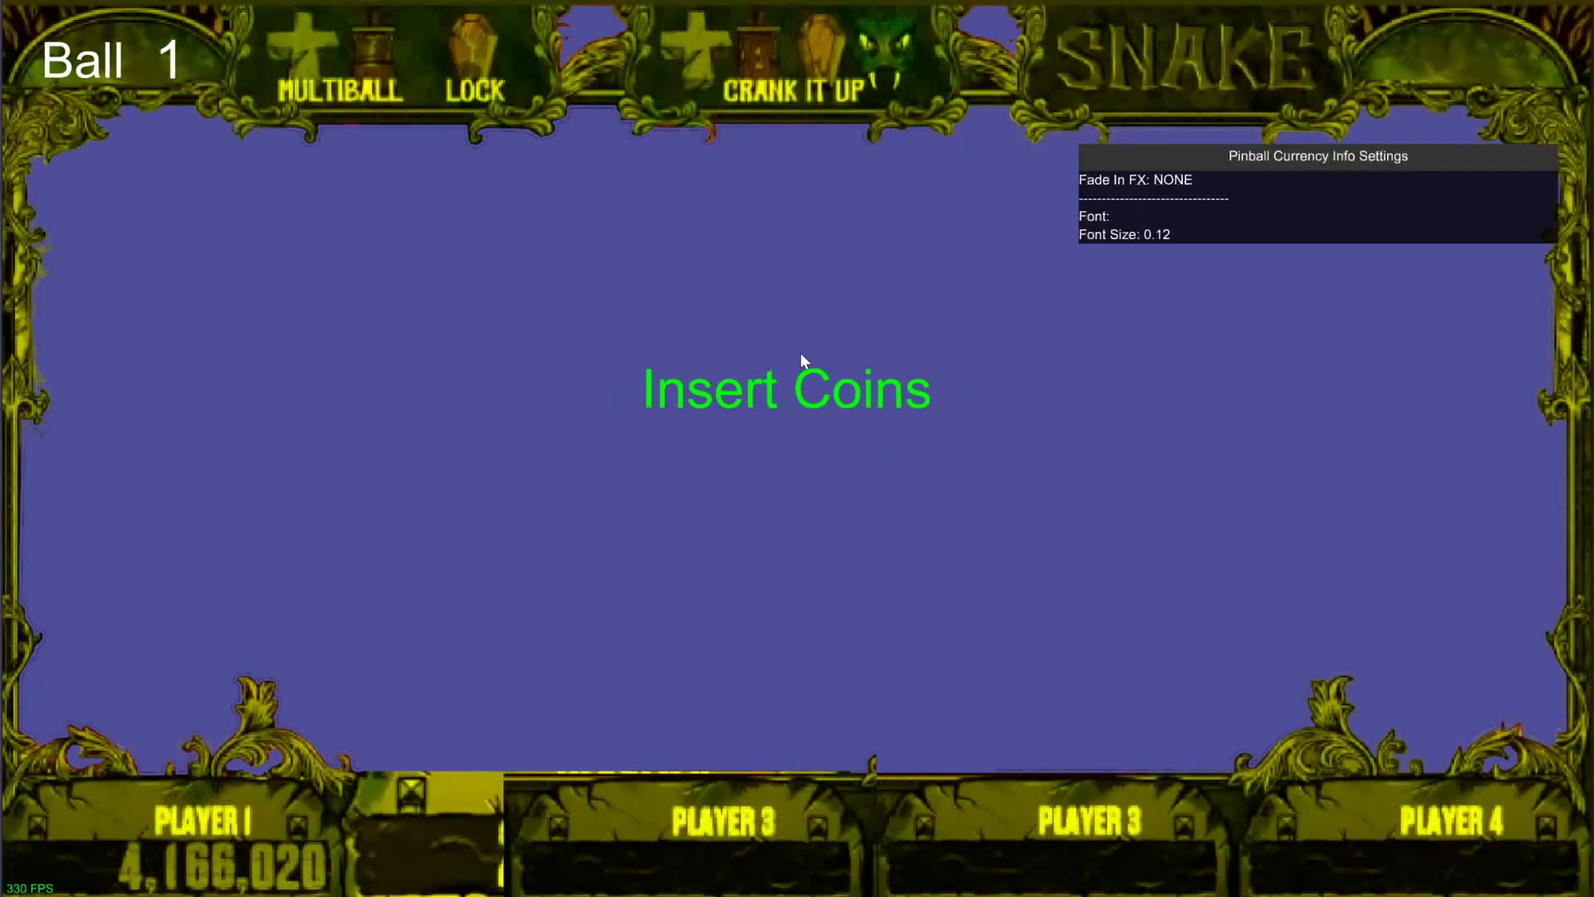
pyautogui.click(740, 390)
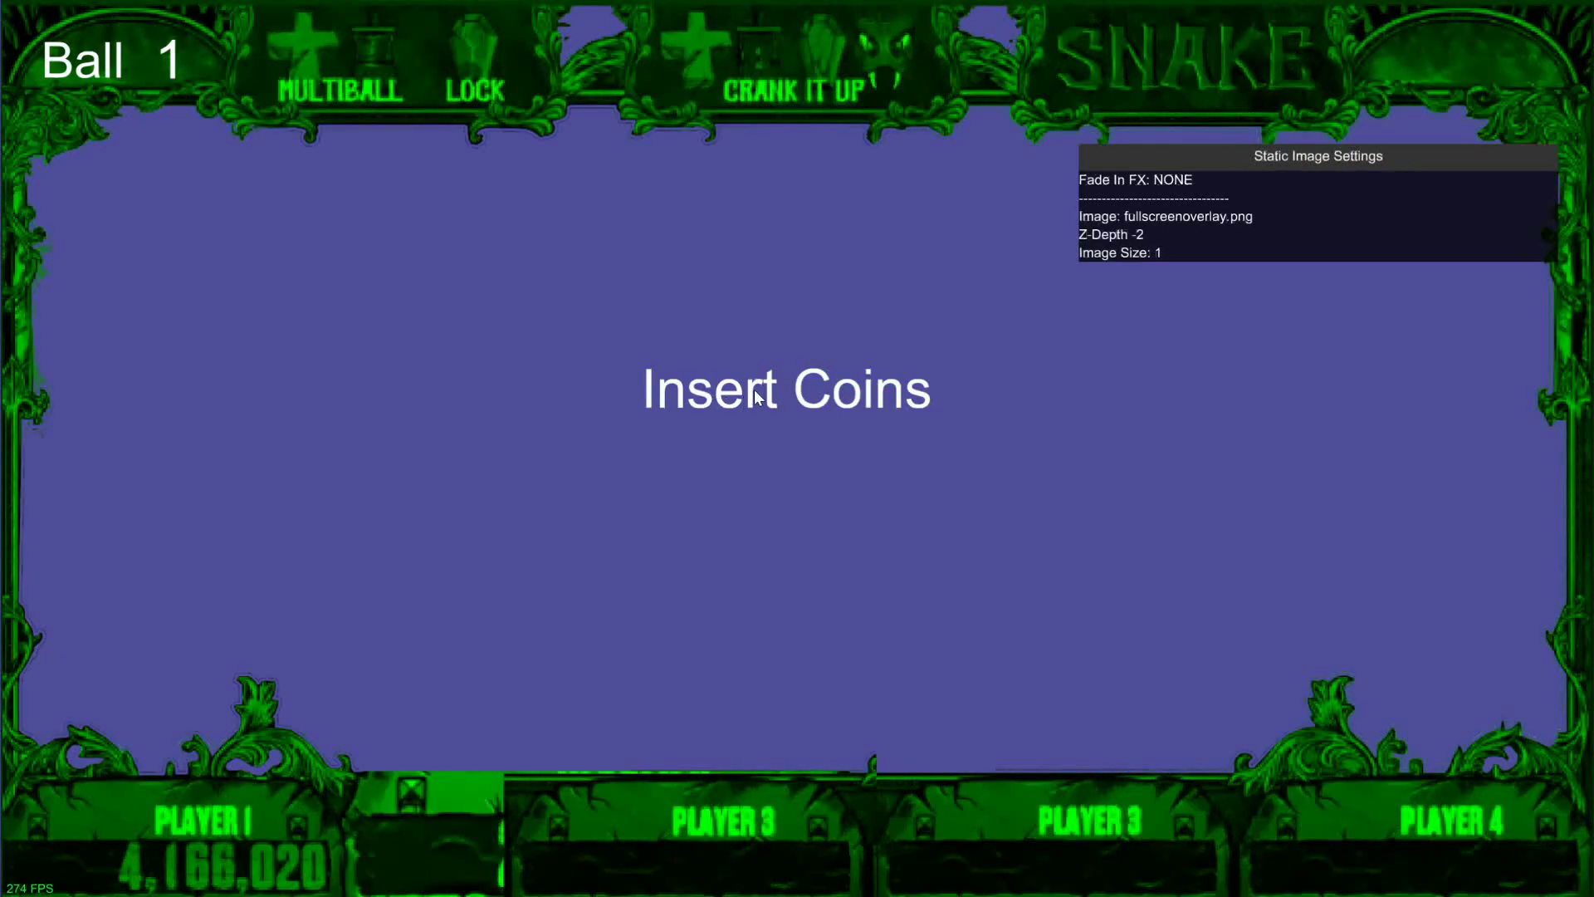
pyautogui.moveTo(669, 400); pyautogui.dragTo(1326, 75)
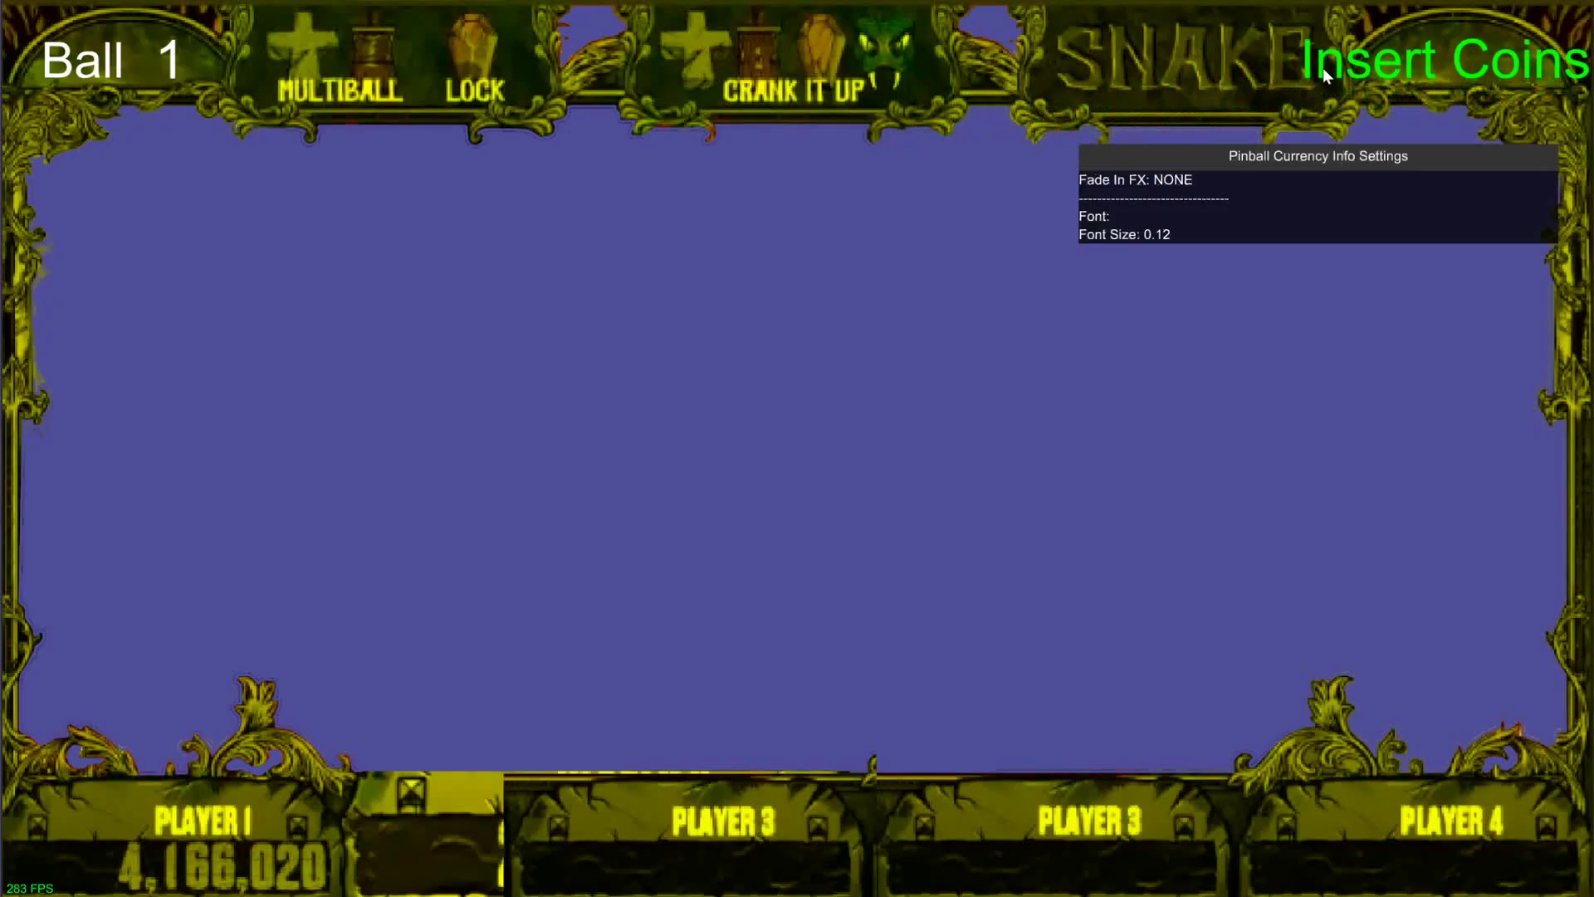
pyautogui.press('Escape')
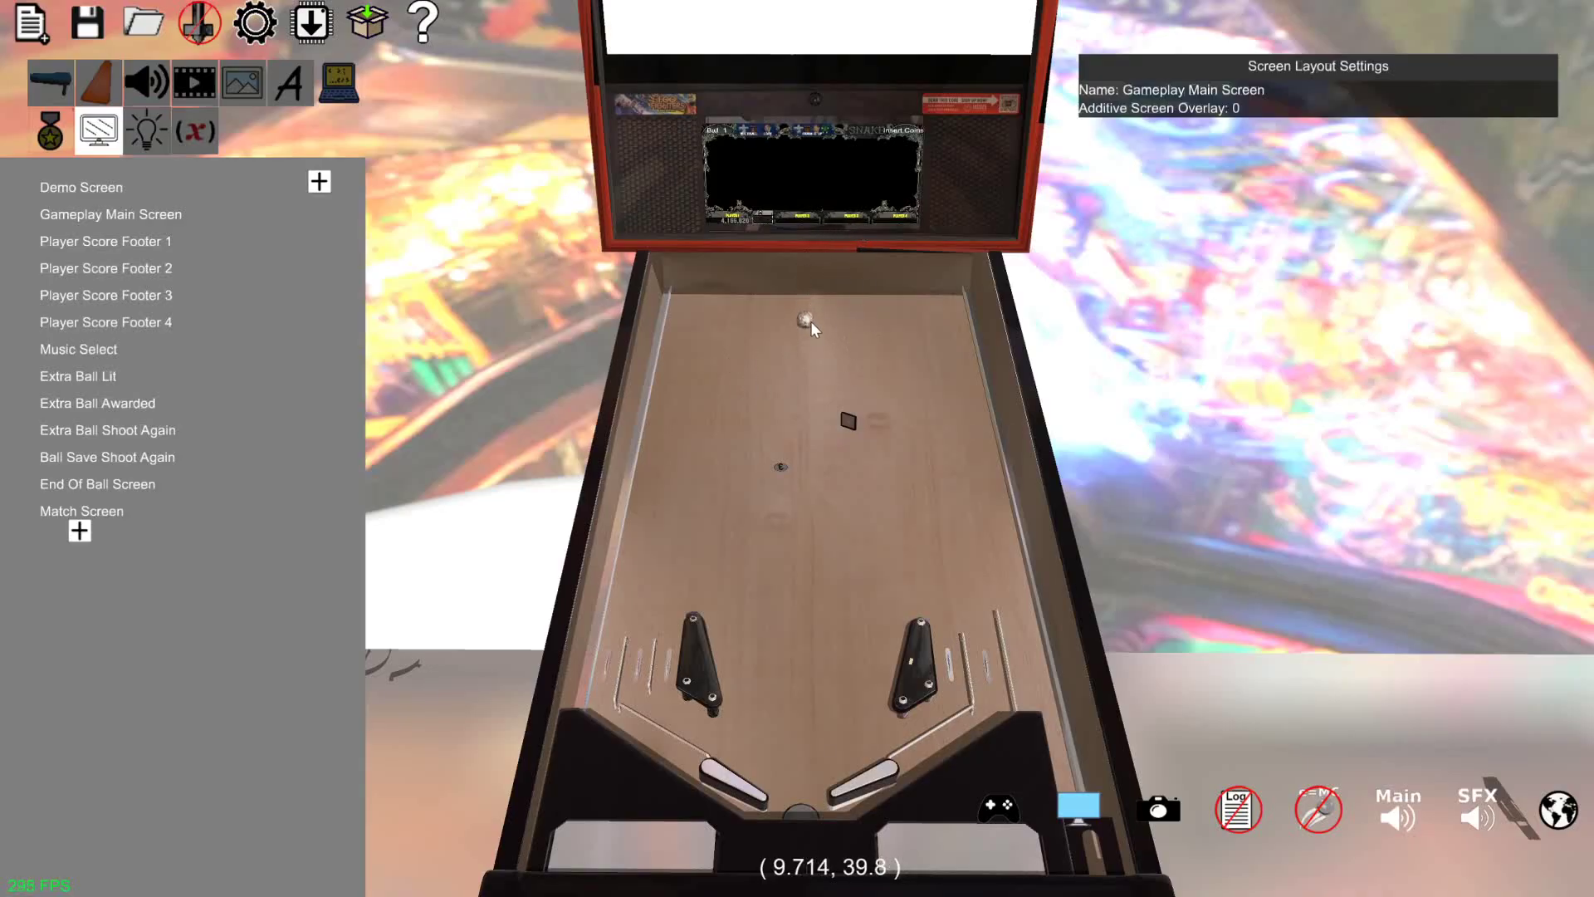
# Test the credits display in play mode by inserting several coins, and return to editing
pyautogui.press('Escape')
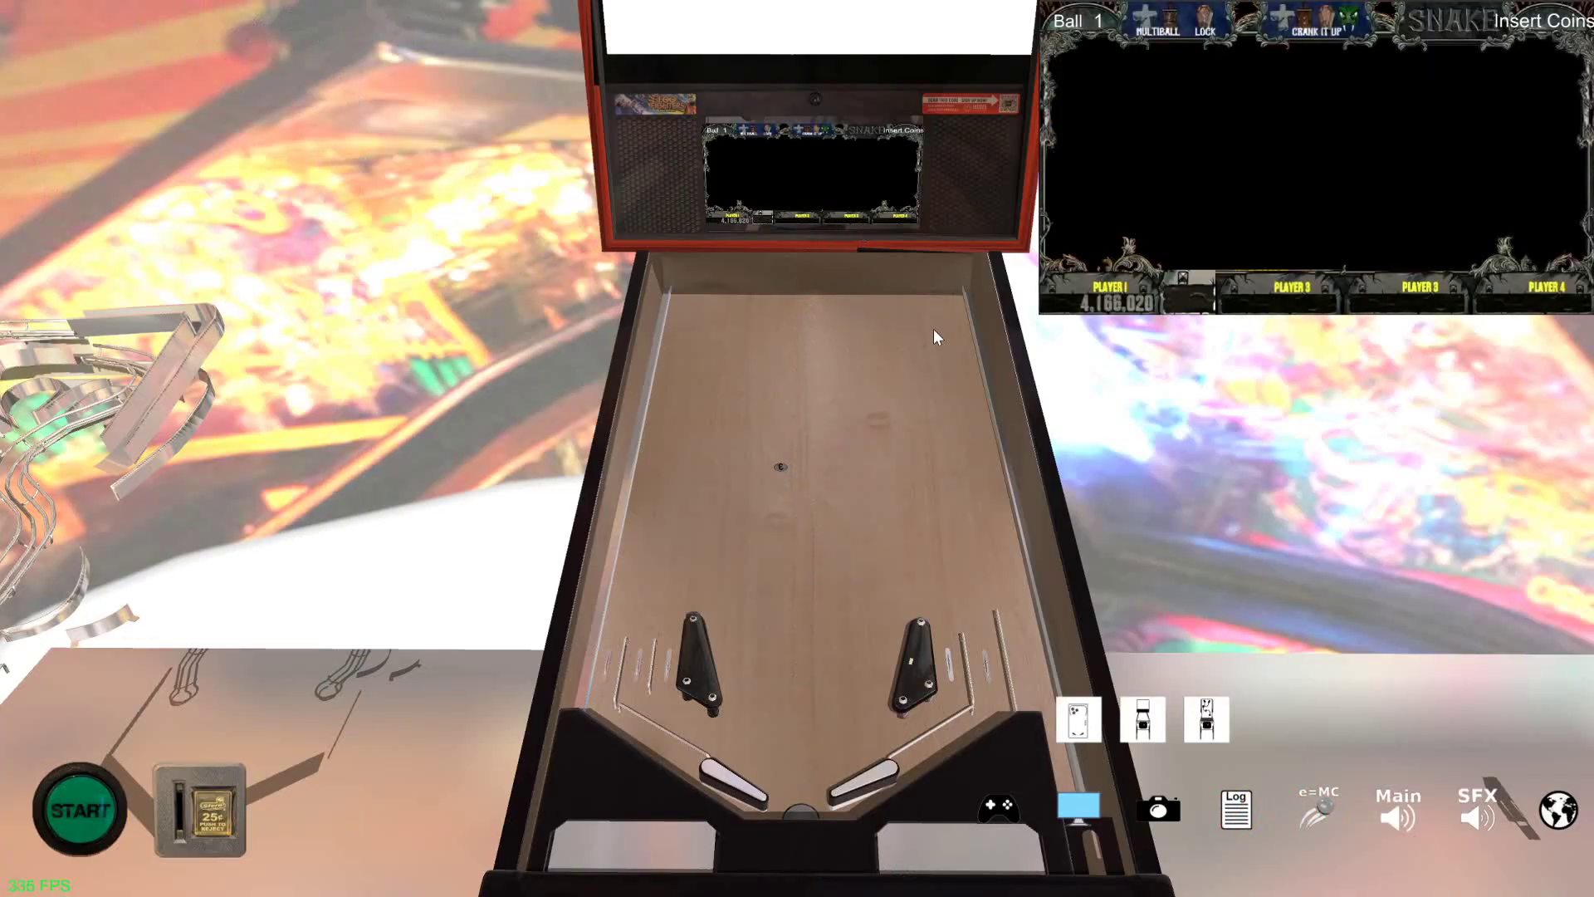
pyautogui.press('Escape')
pyautogui.press('Escape')
pyautogui.click(204, 803)
pyautogui.click(208, 835)
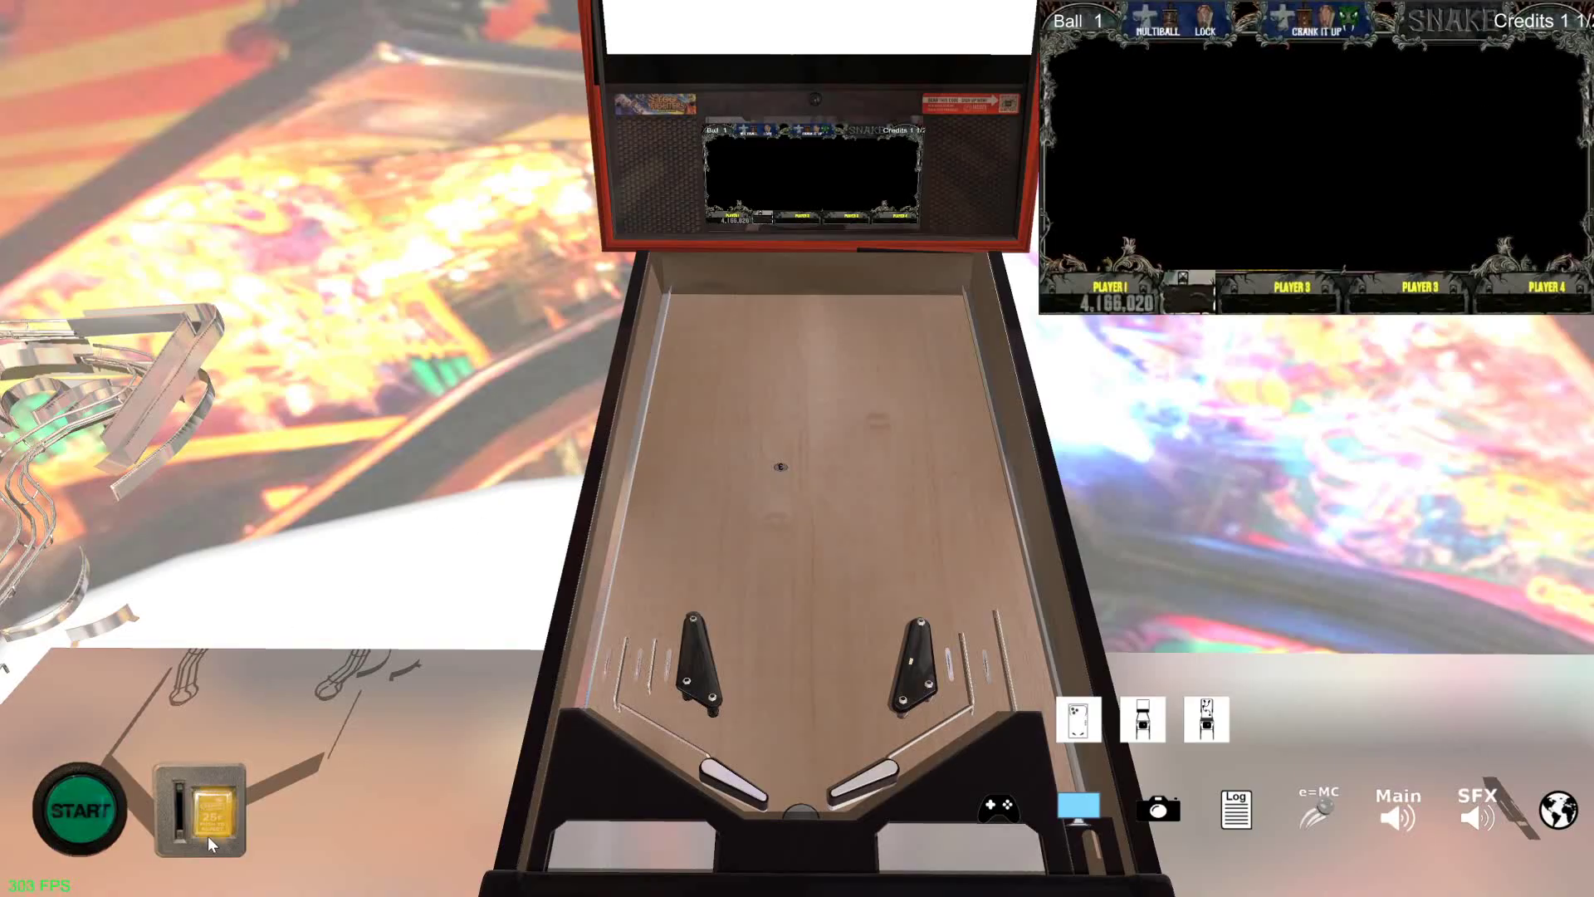
pyautogui.click(208, 835)
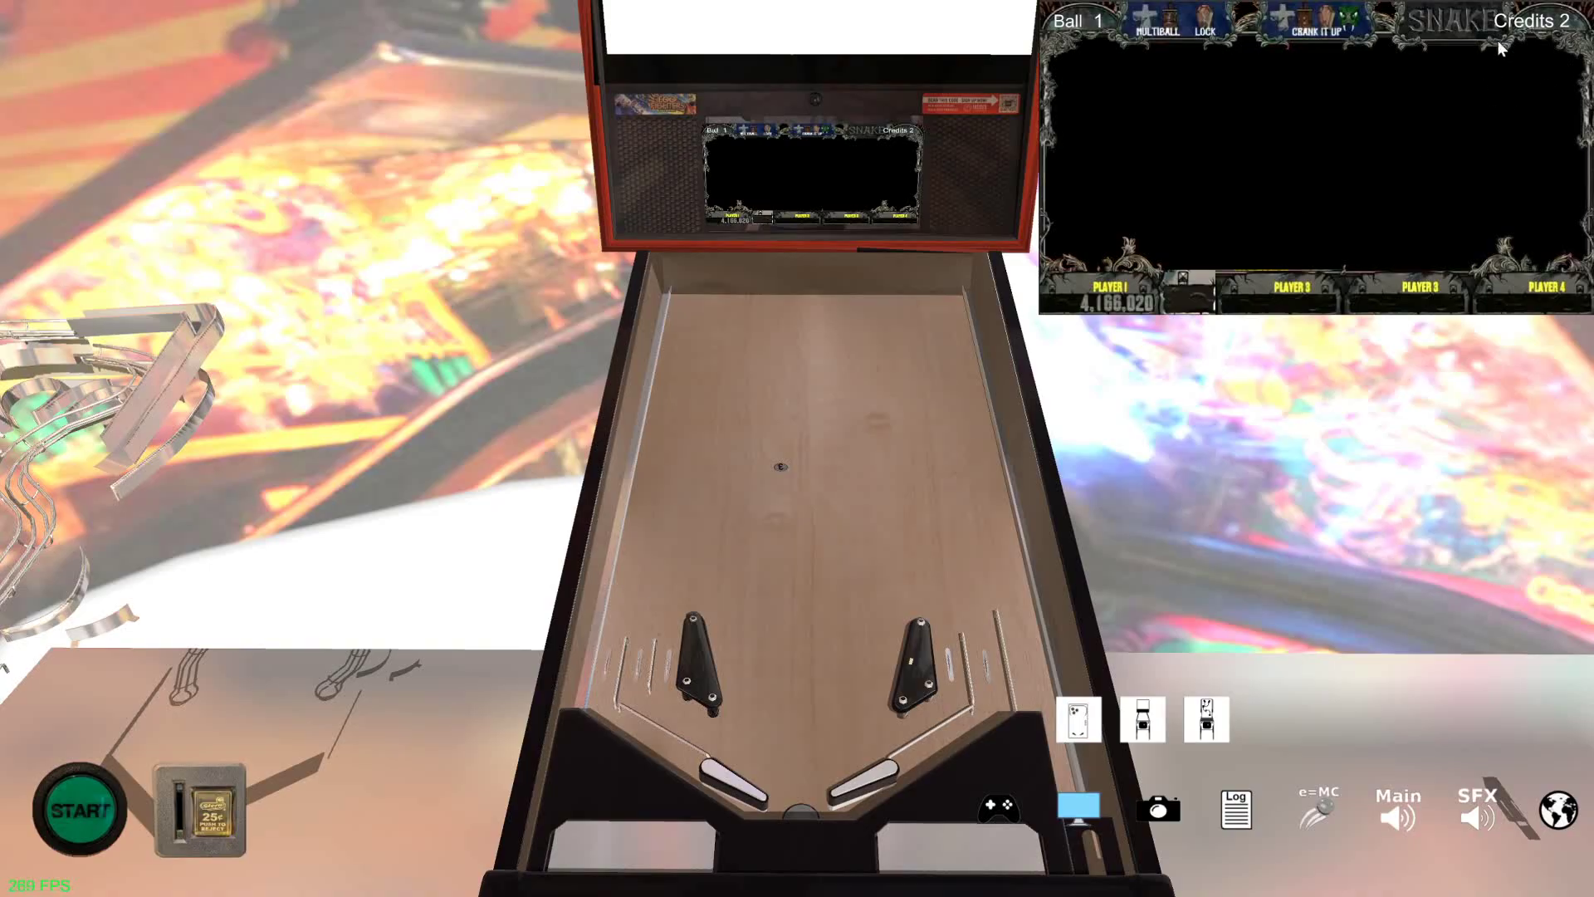
pyautogui.click(199, 828)
pyautogui.click(207, 835)
pyautogui.click(208, 835)
pyautogui.press('Escape')
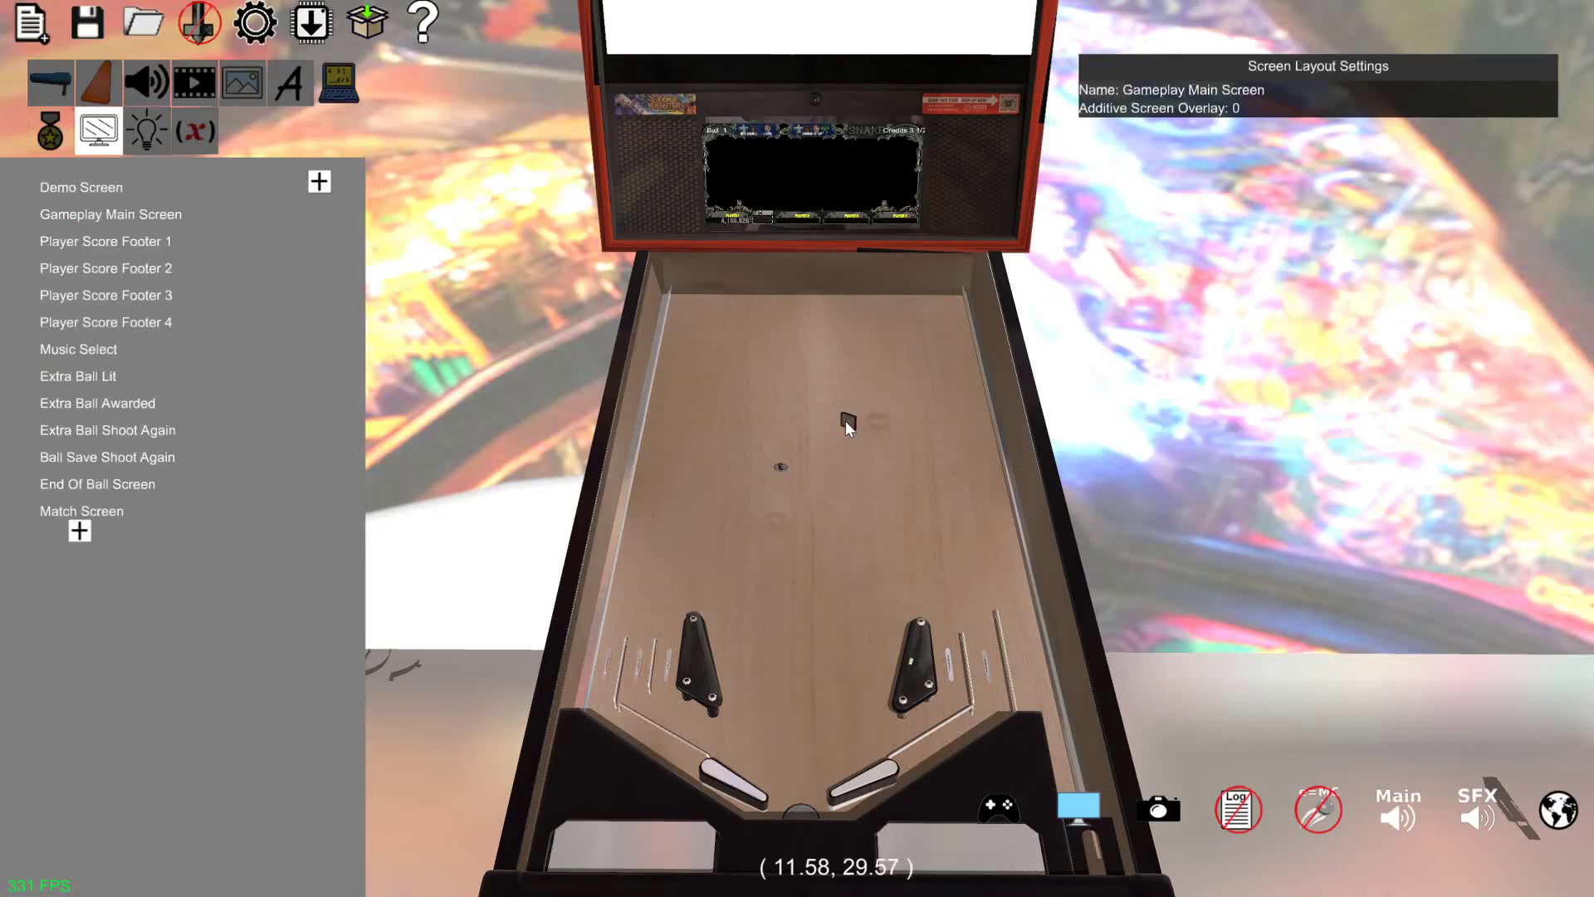
# Set the footer image of the Player Score Footer 1 screen to player1footer.png and close its layout
pyautogui.click(146, 241)
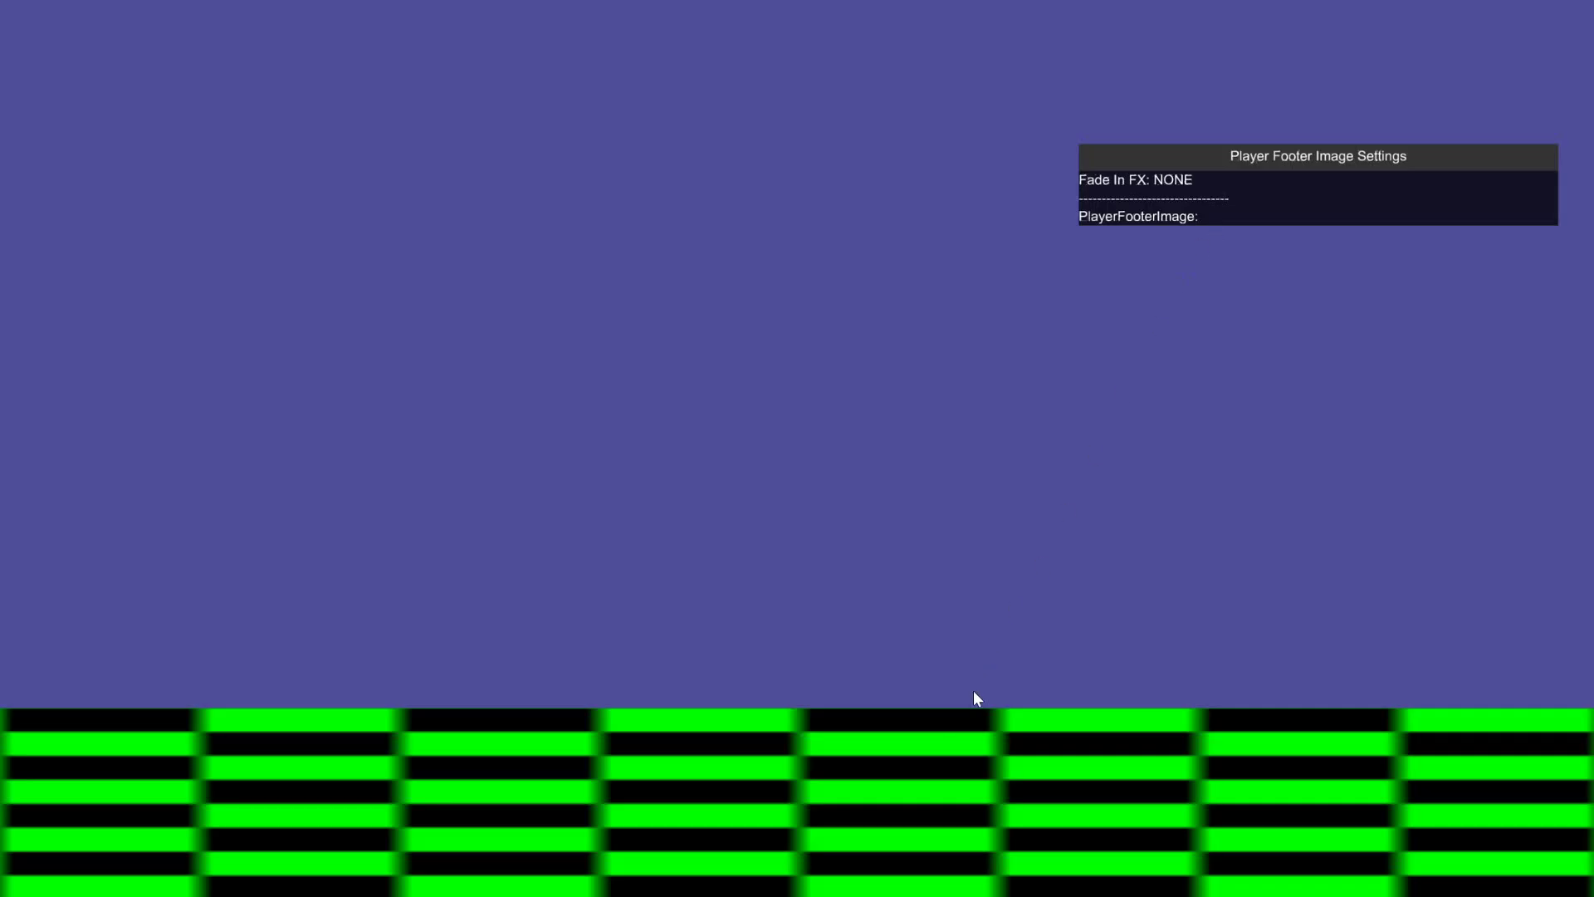
pyautogui.click(1211, 218)
pyautogui.press('Return')
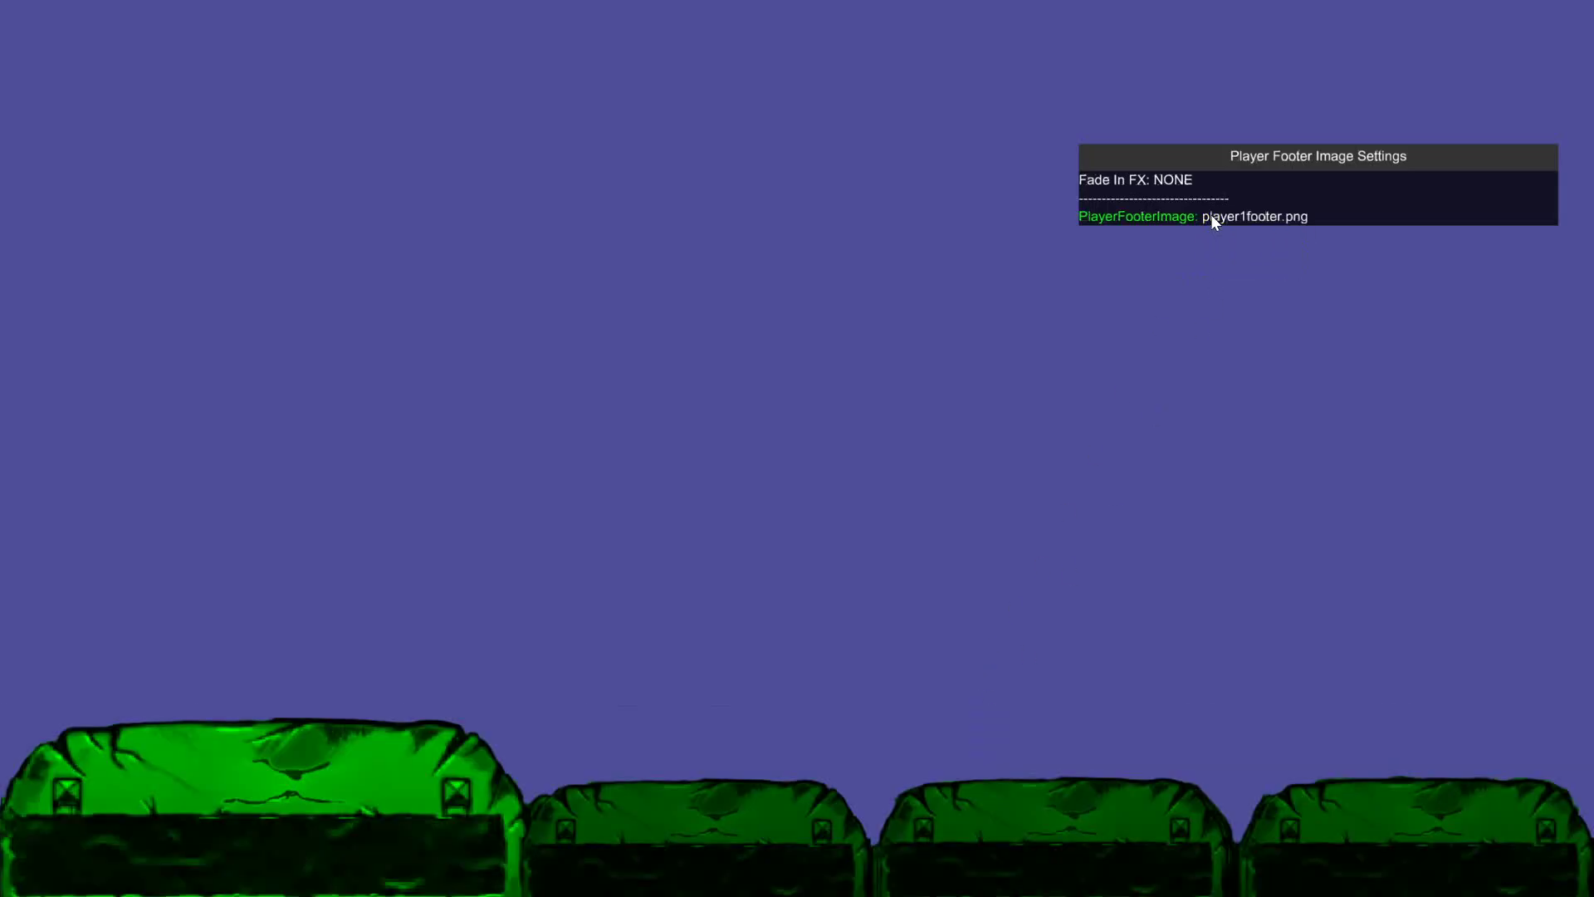
pyautogui.press('Return')
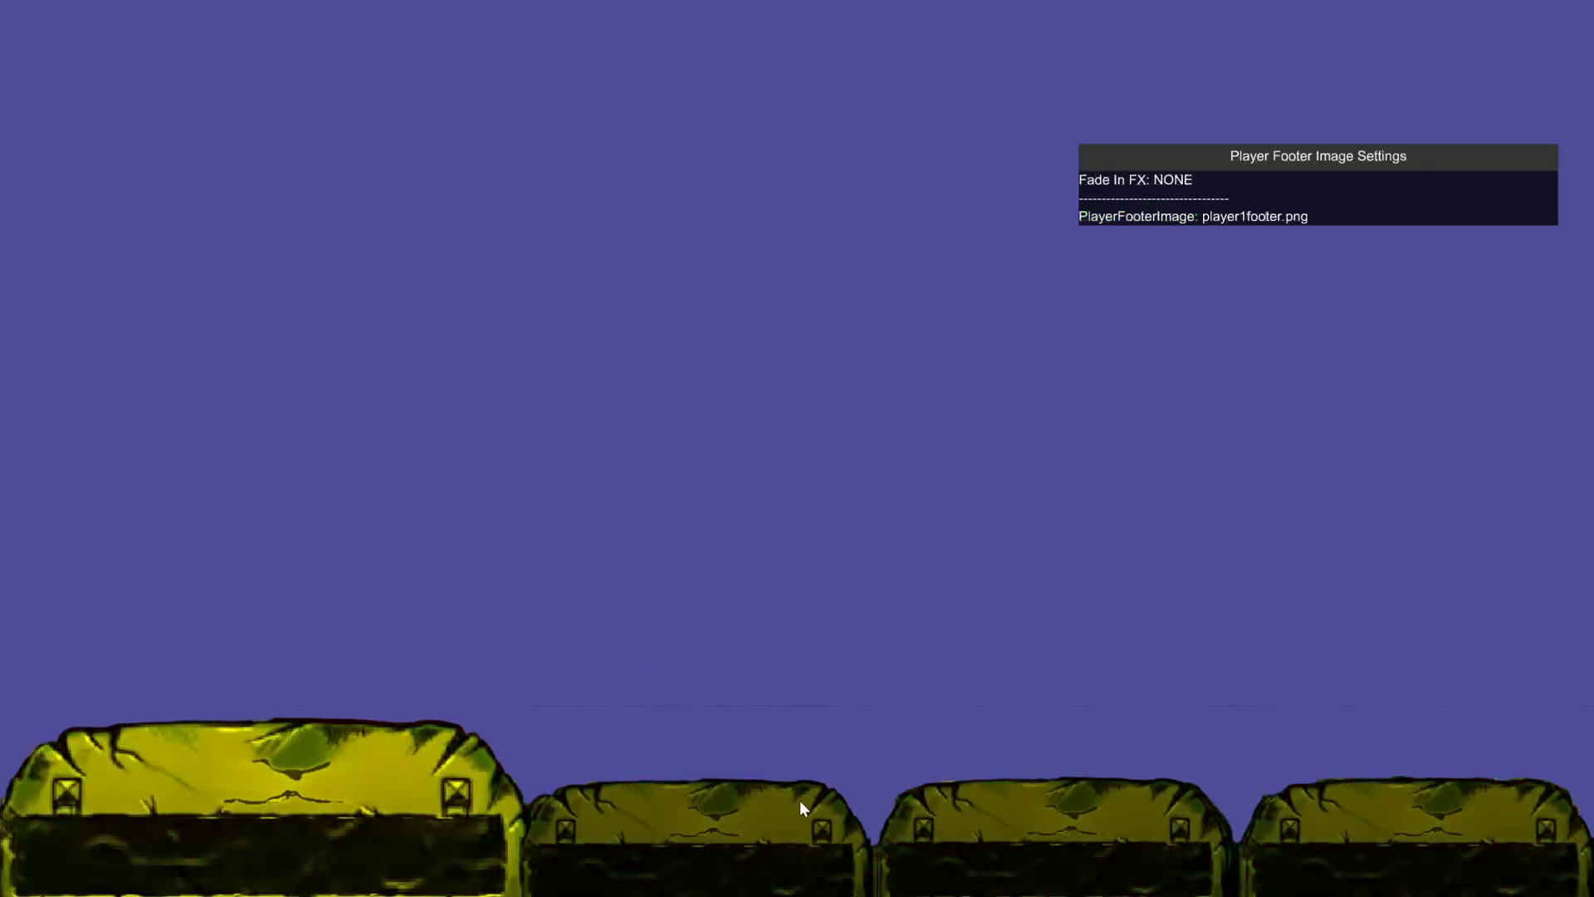
pyautogui.press('Escape')
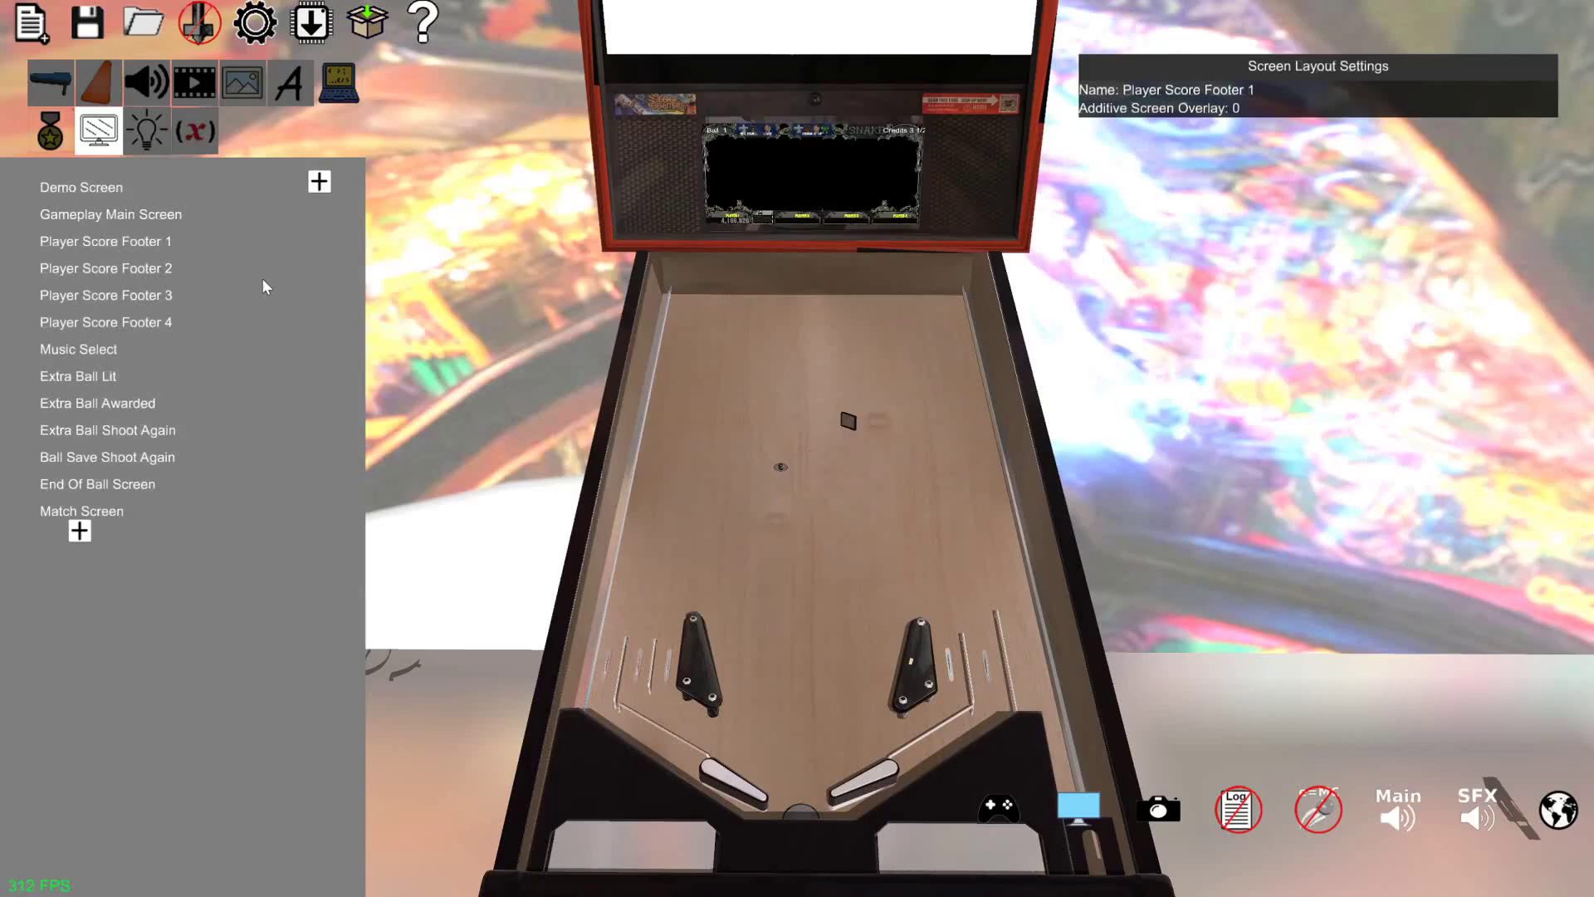
# Set the footer image of the Player Score Footer 2 screen to player2footer.png
pyautogui.click(118, 270)
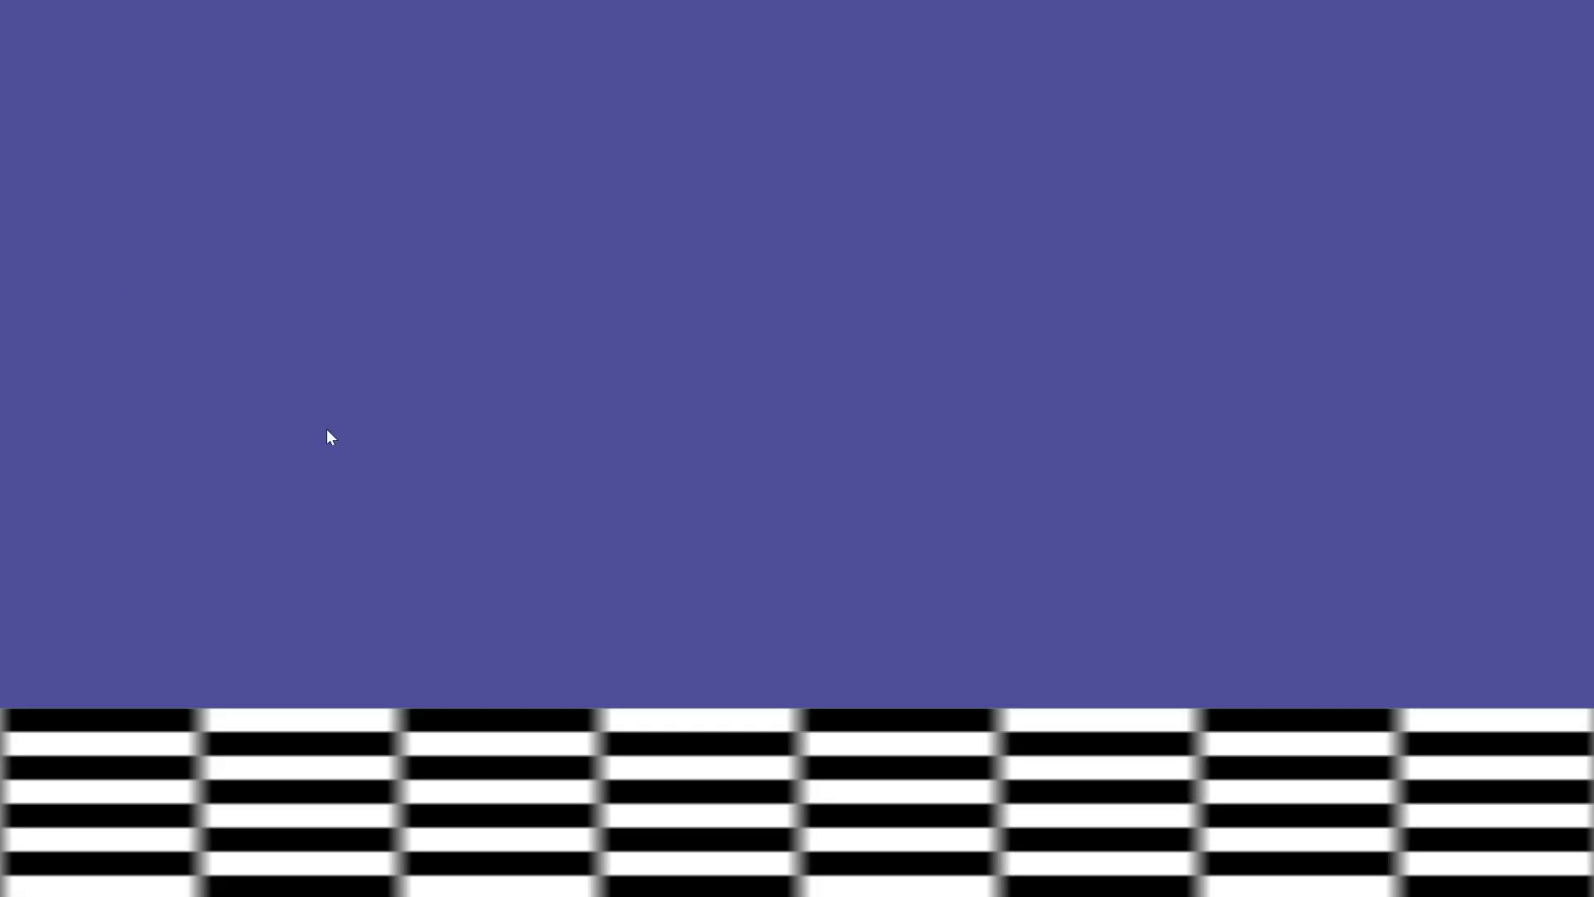
pyautogui.click(1212, 222)
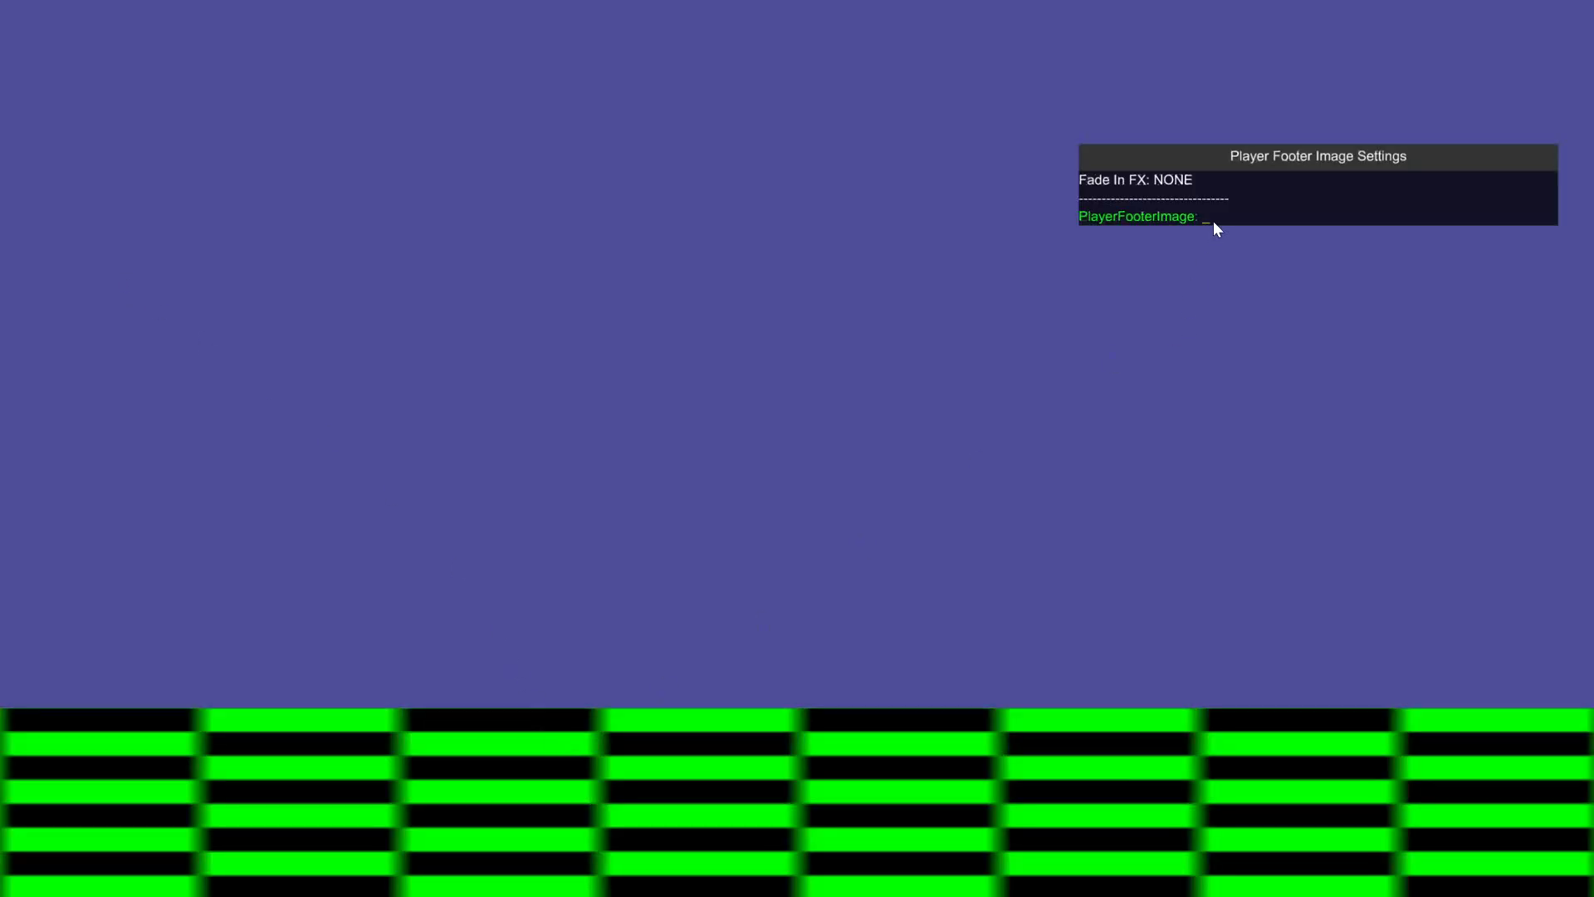
pyautogui.write('pla')
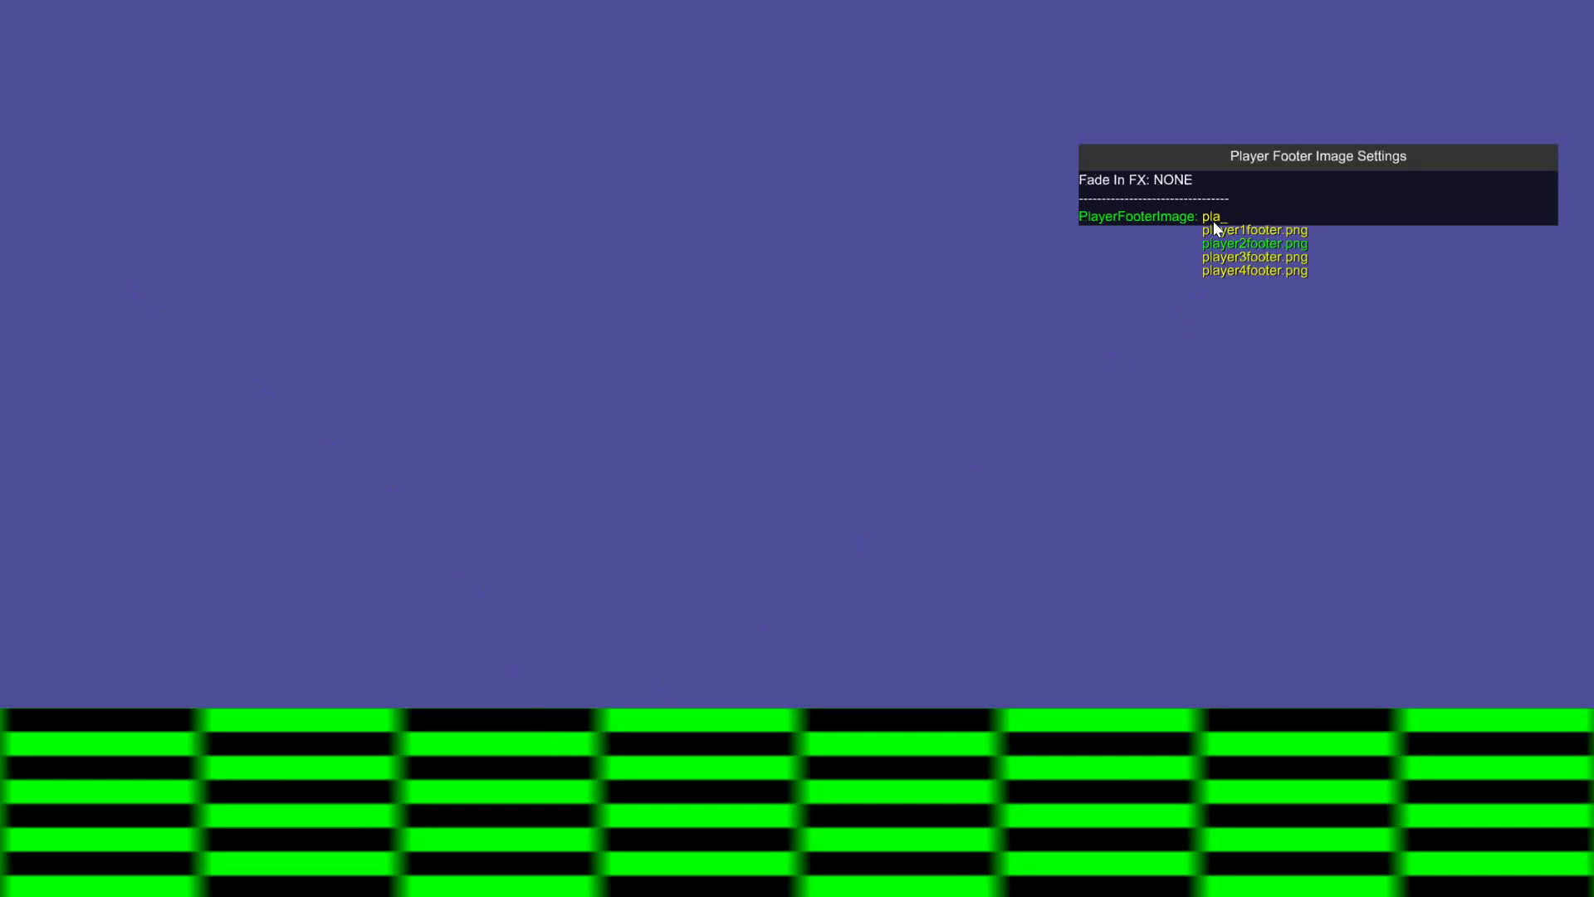
pyautogui.press('Return')
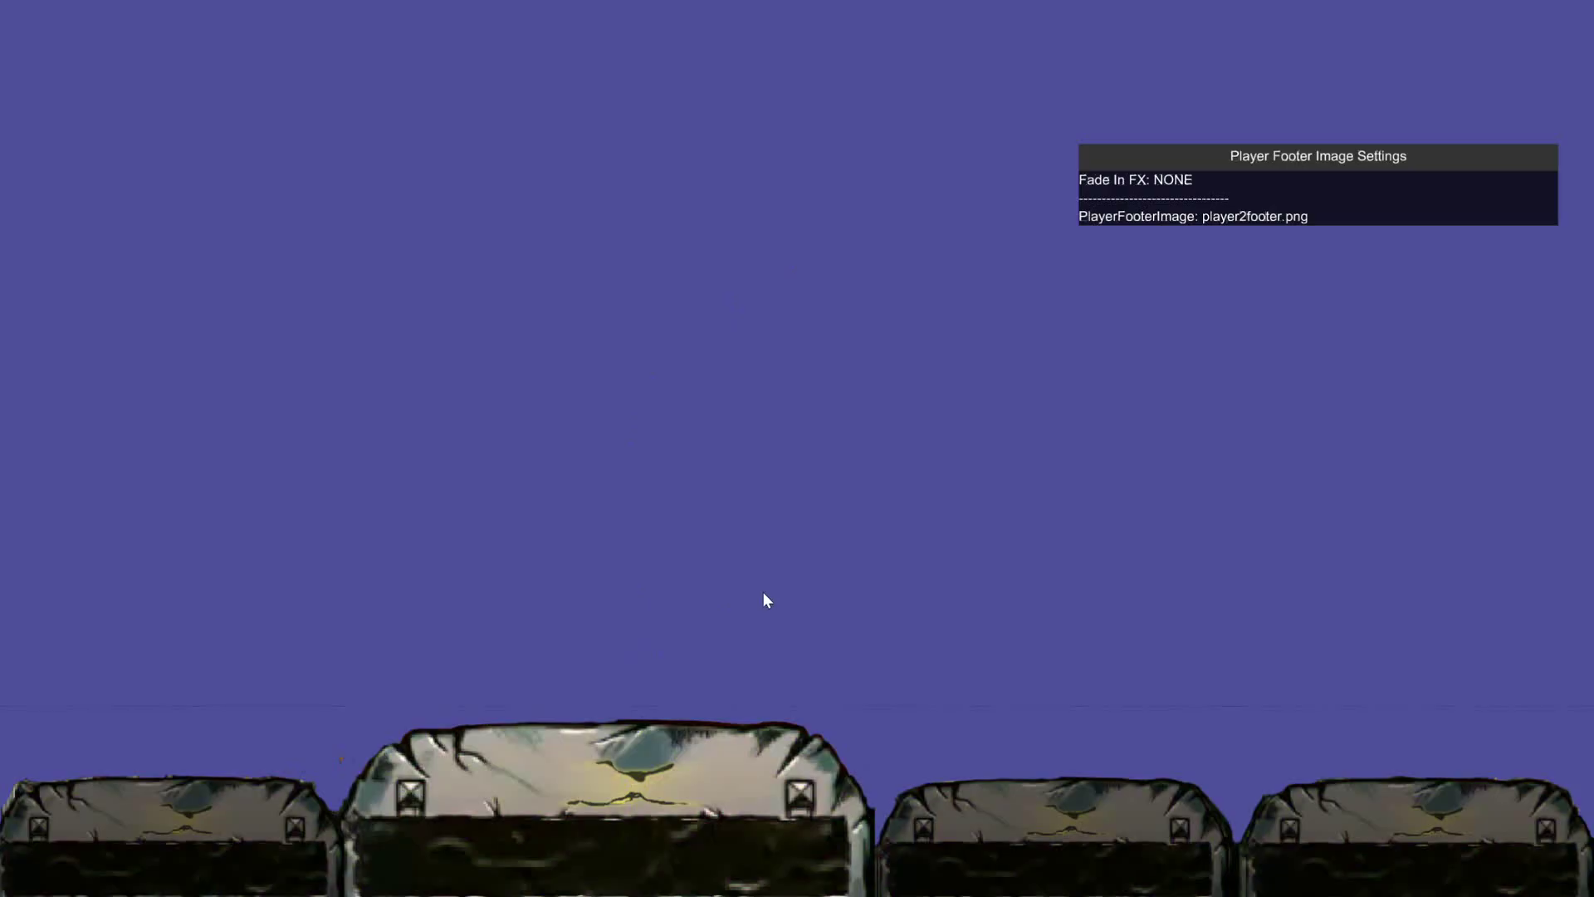
pyautogui.click(766, 489)
# Set the footer image of the Player Score Footer 3 screen to player3footer.png and close its layout
pyautogui.click(154, 299)
pyautogui.moveTo(619, 770)
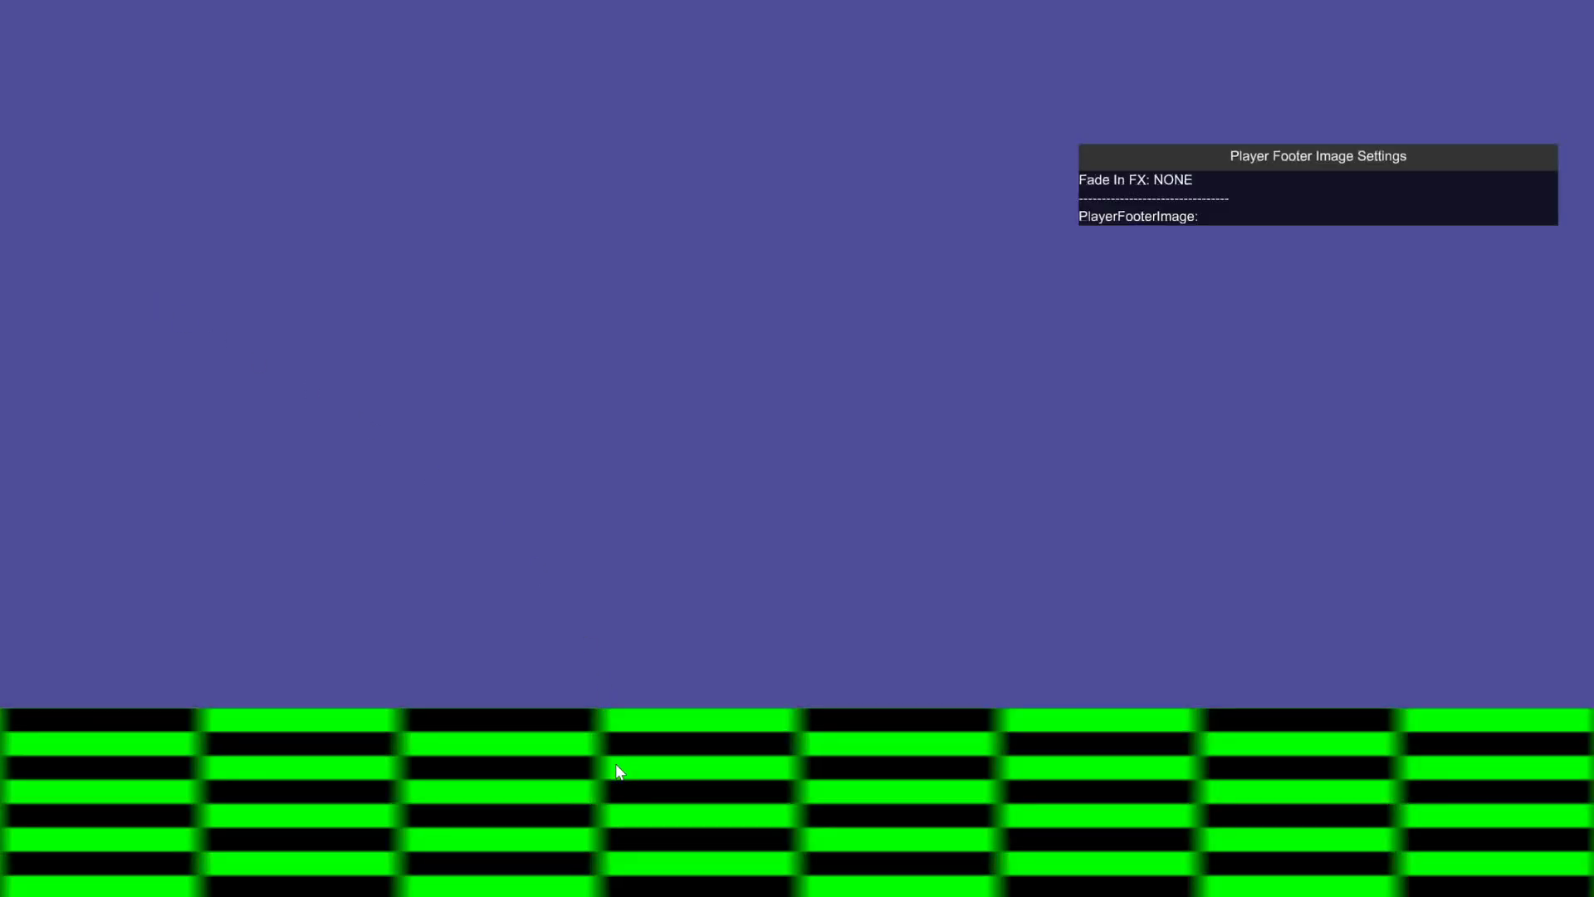
pyautogui.click(1227, 217)
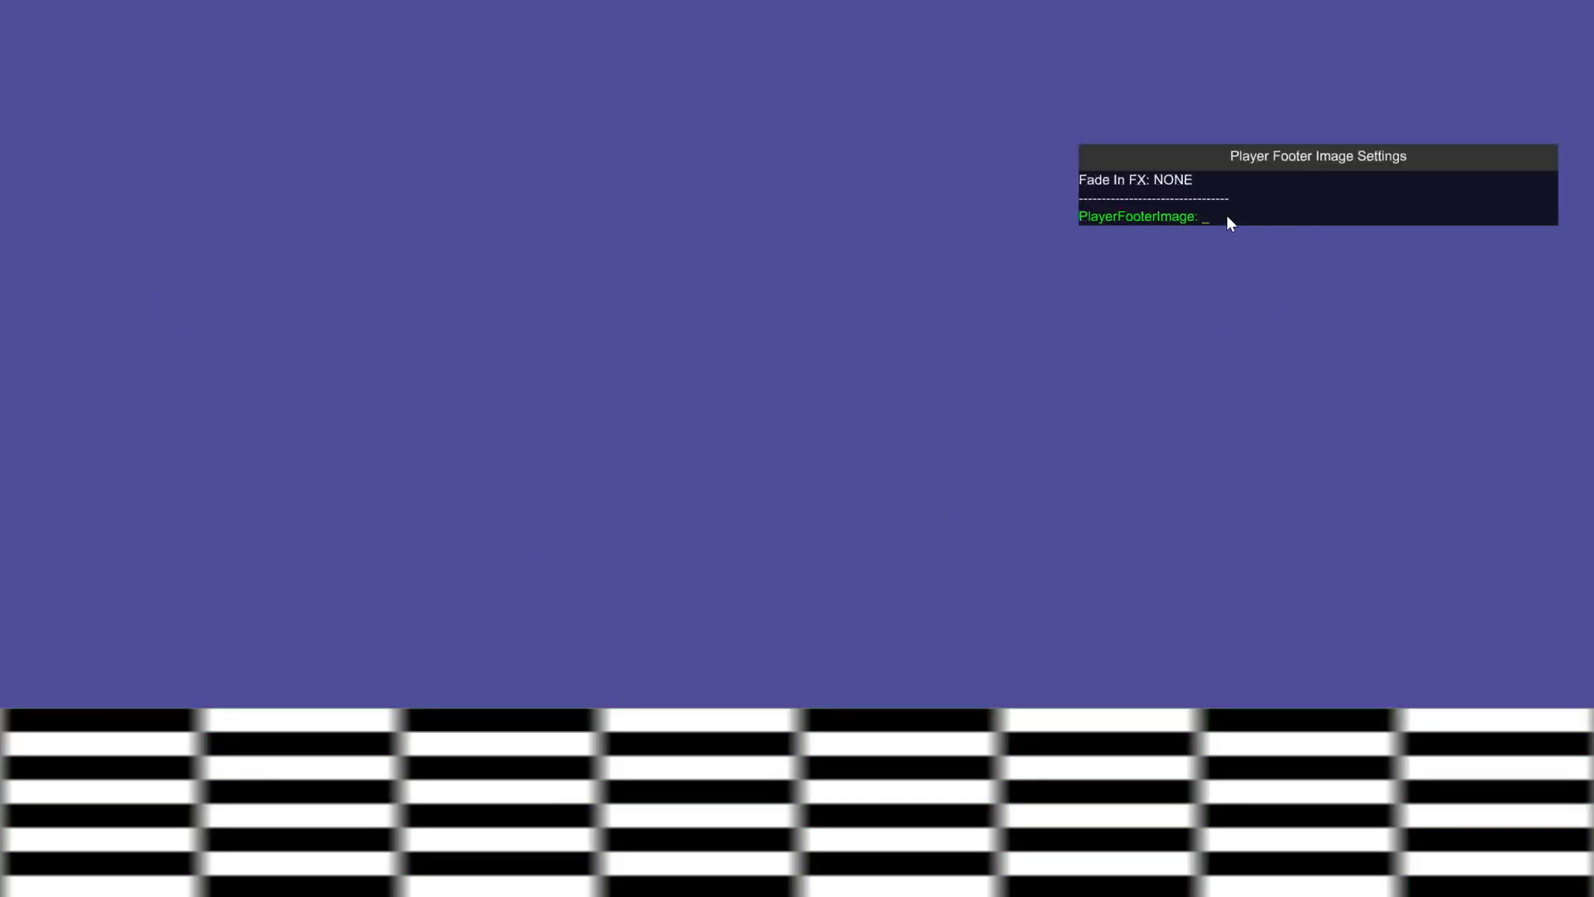
pyautogui.press('Down')
pyautogui.press('Down')
pyautogui.press('Return')
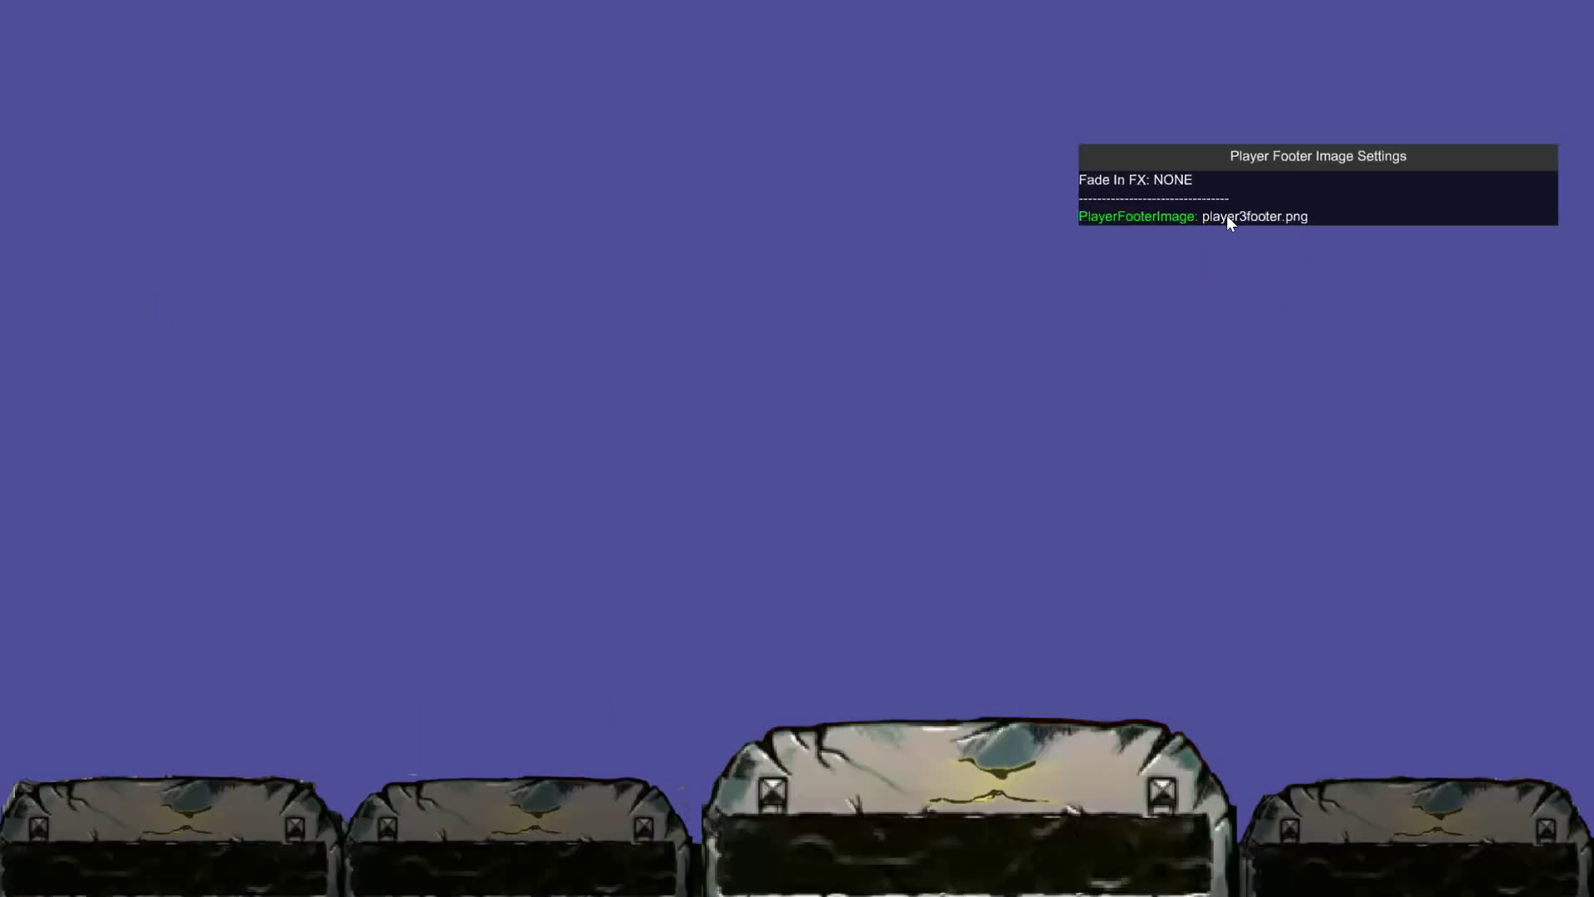
pyautogui.press('Escape')
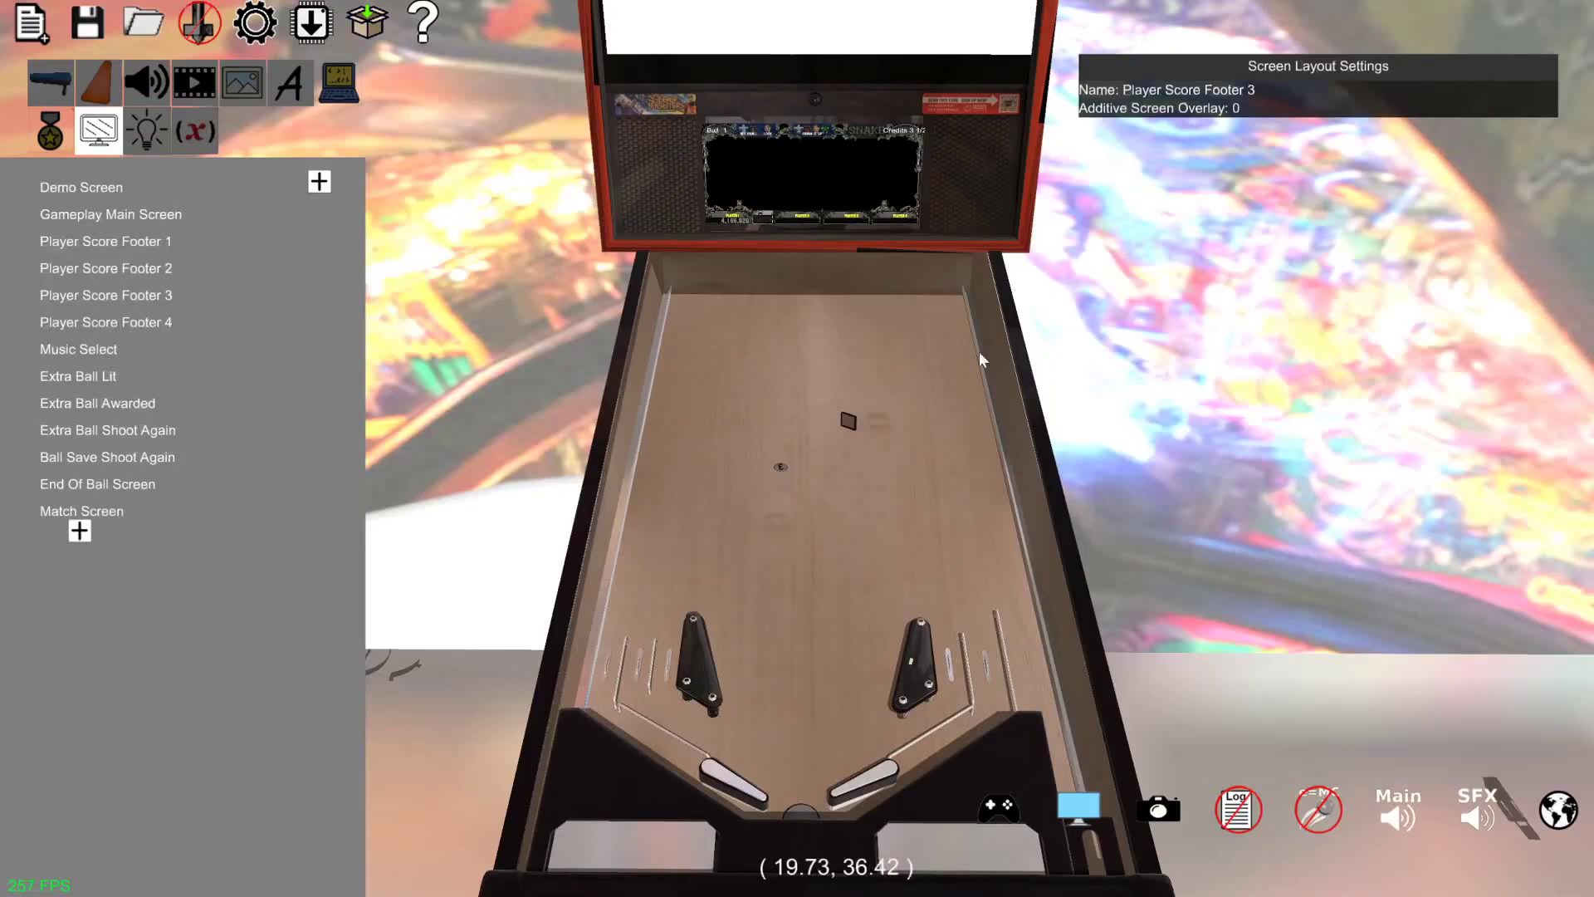
# Add a Player Score item to Player Score Footer 1, at font size 0.13 inside the first player's dark score box, and close the layout
pyautogui.click(176, 267)
pyautogui.rightClick(444, 400)
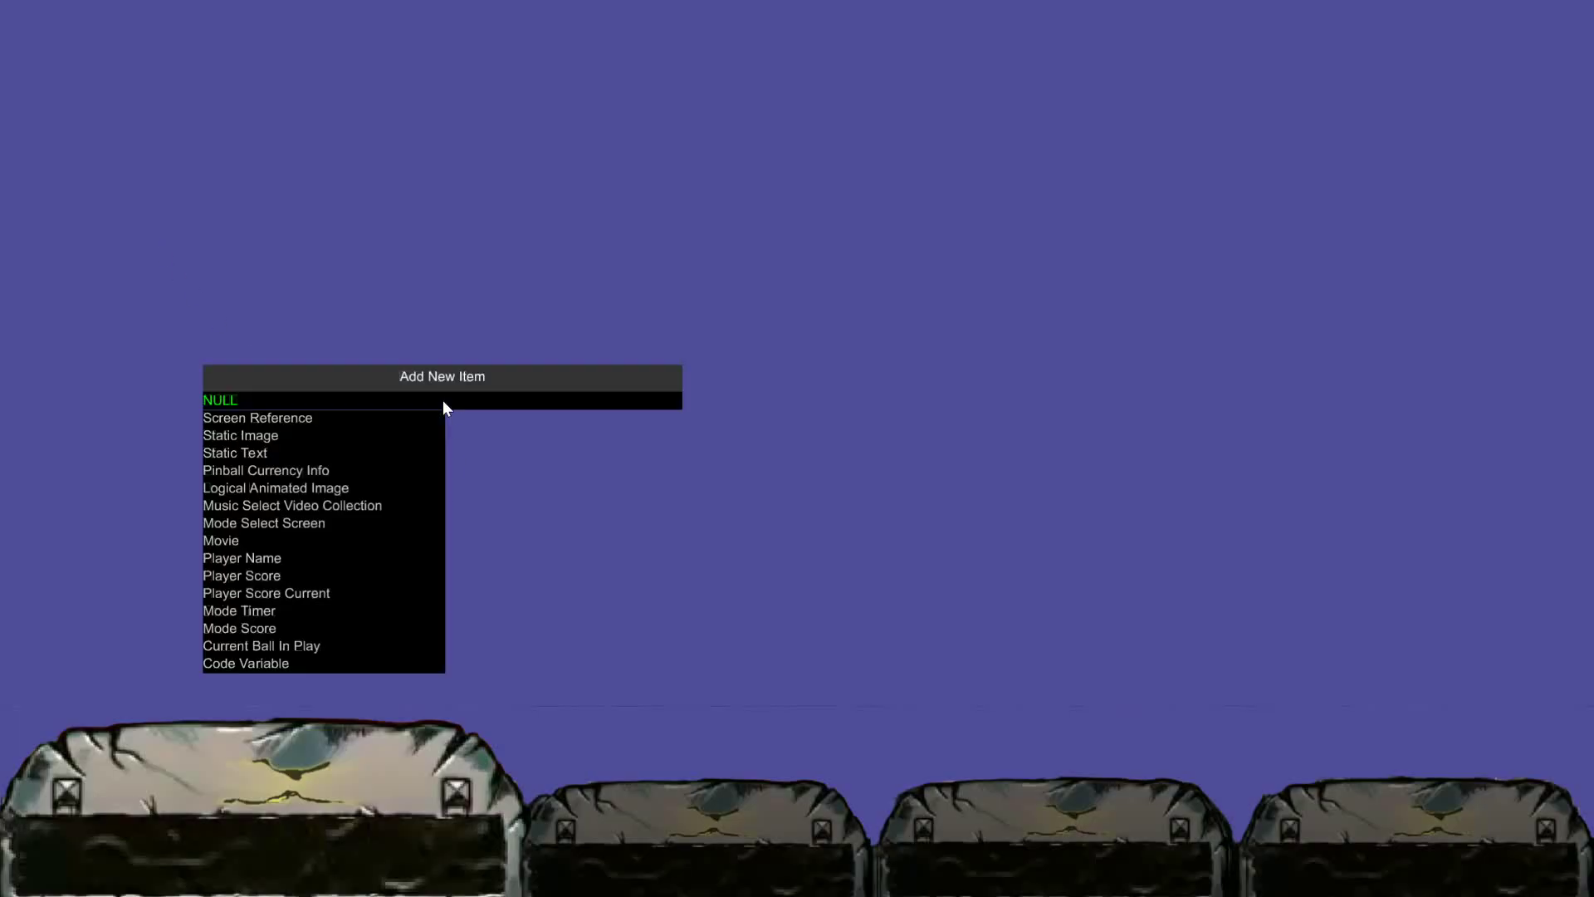
pyautogui.click(242, 576)
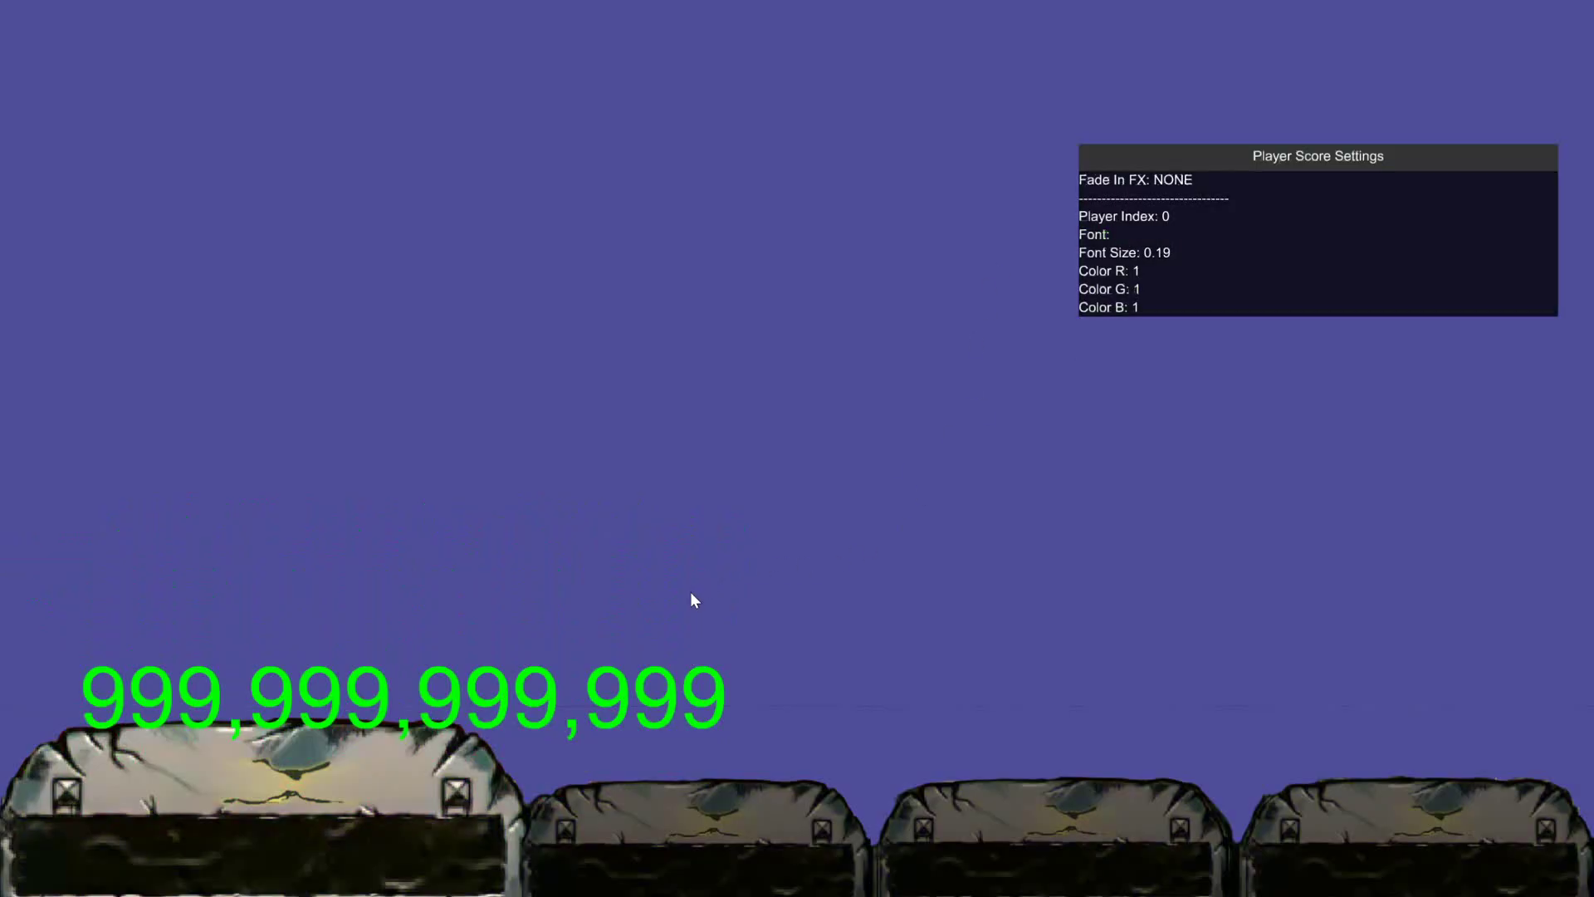
pyautogui.click(644, 681)
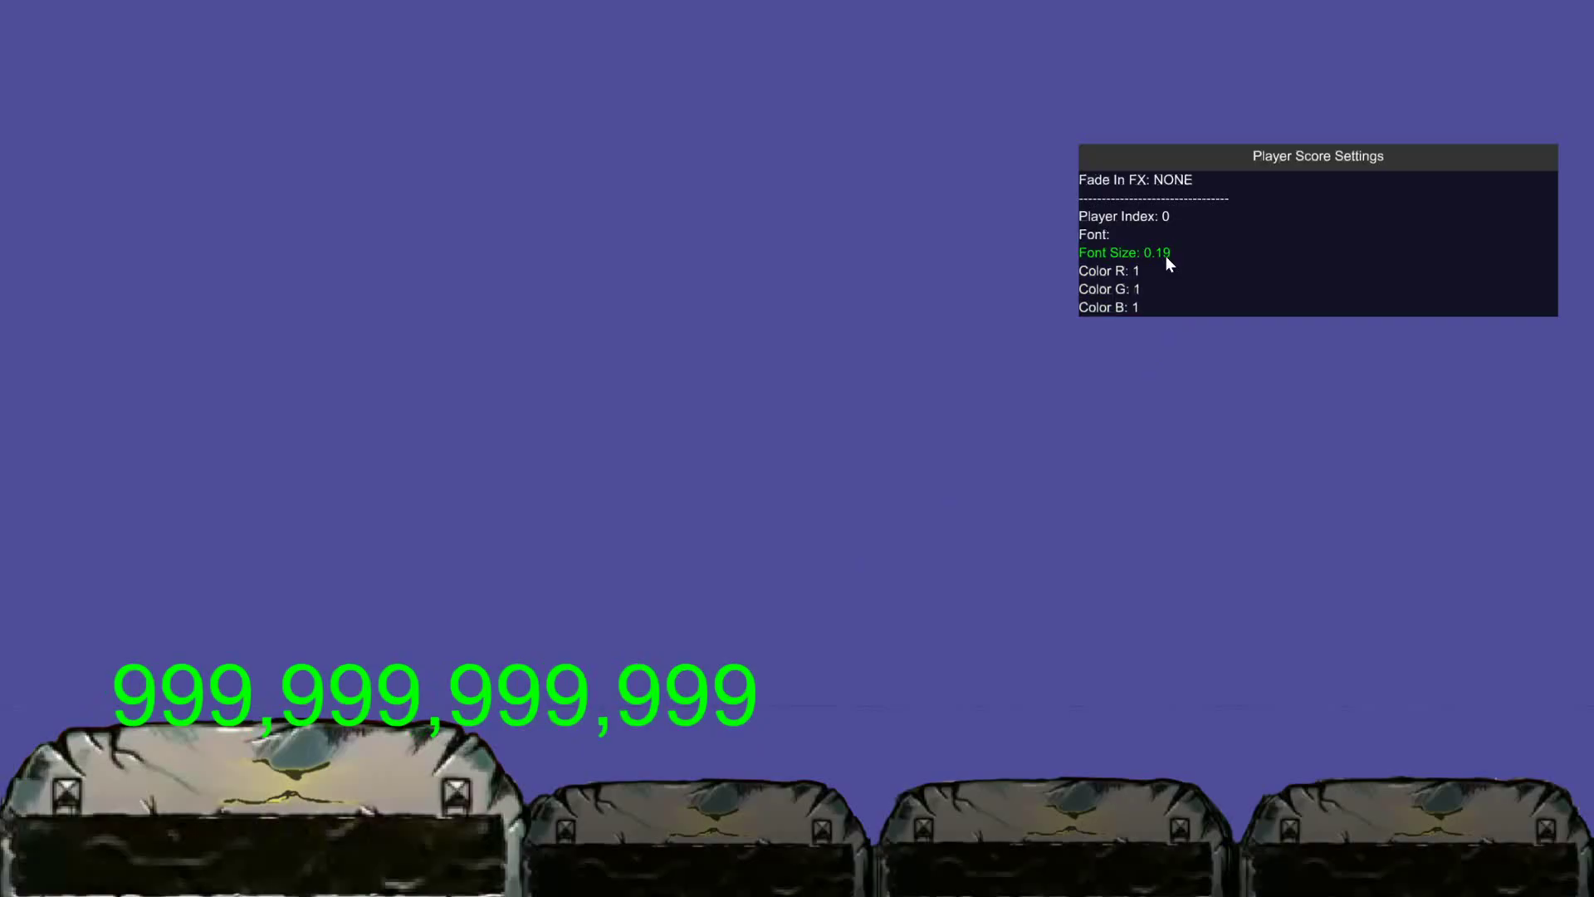
pyautogui.write('2')
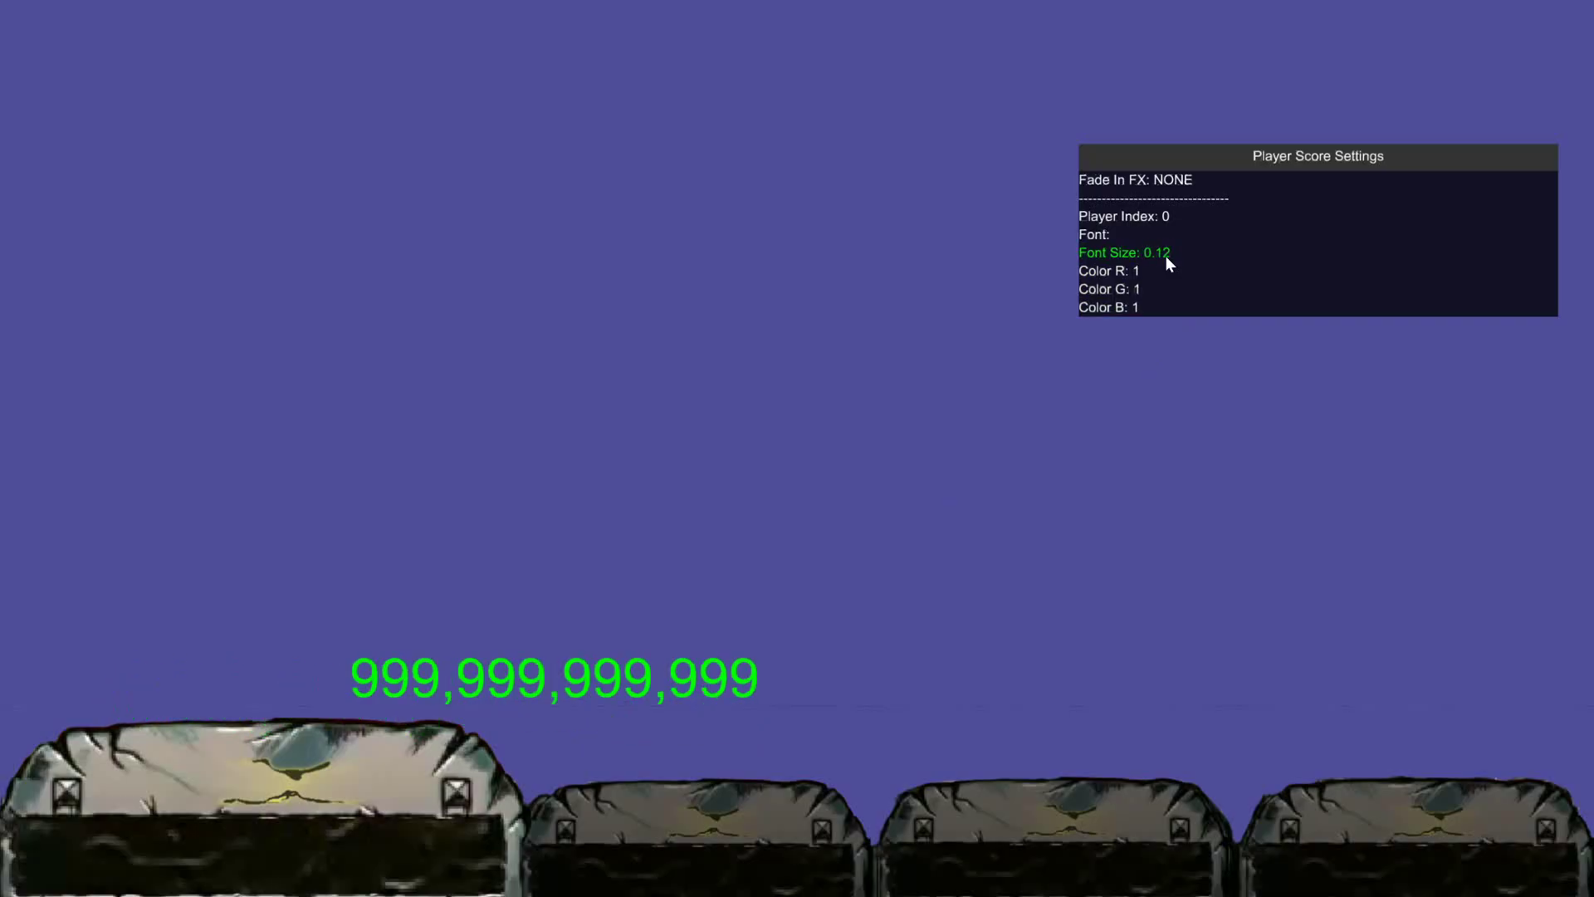
pyautogui.moveTo(644, 669); pyautogui.dragTo(383, 844)
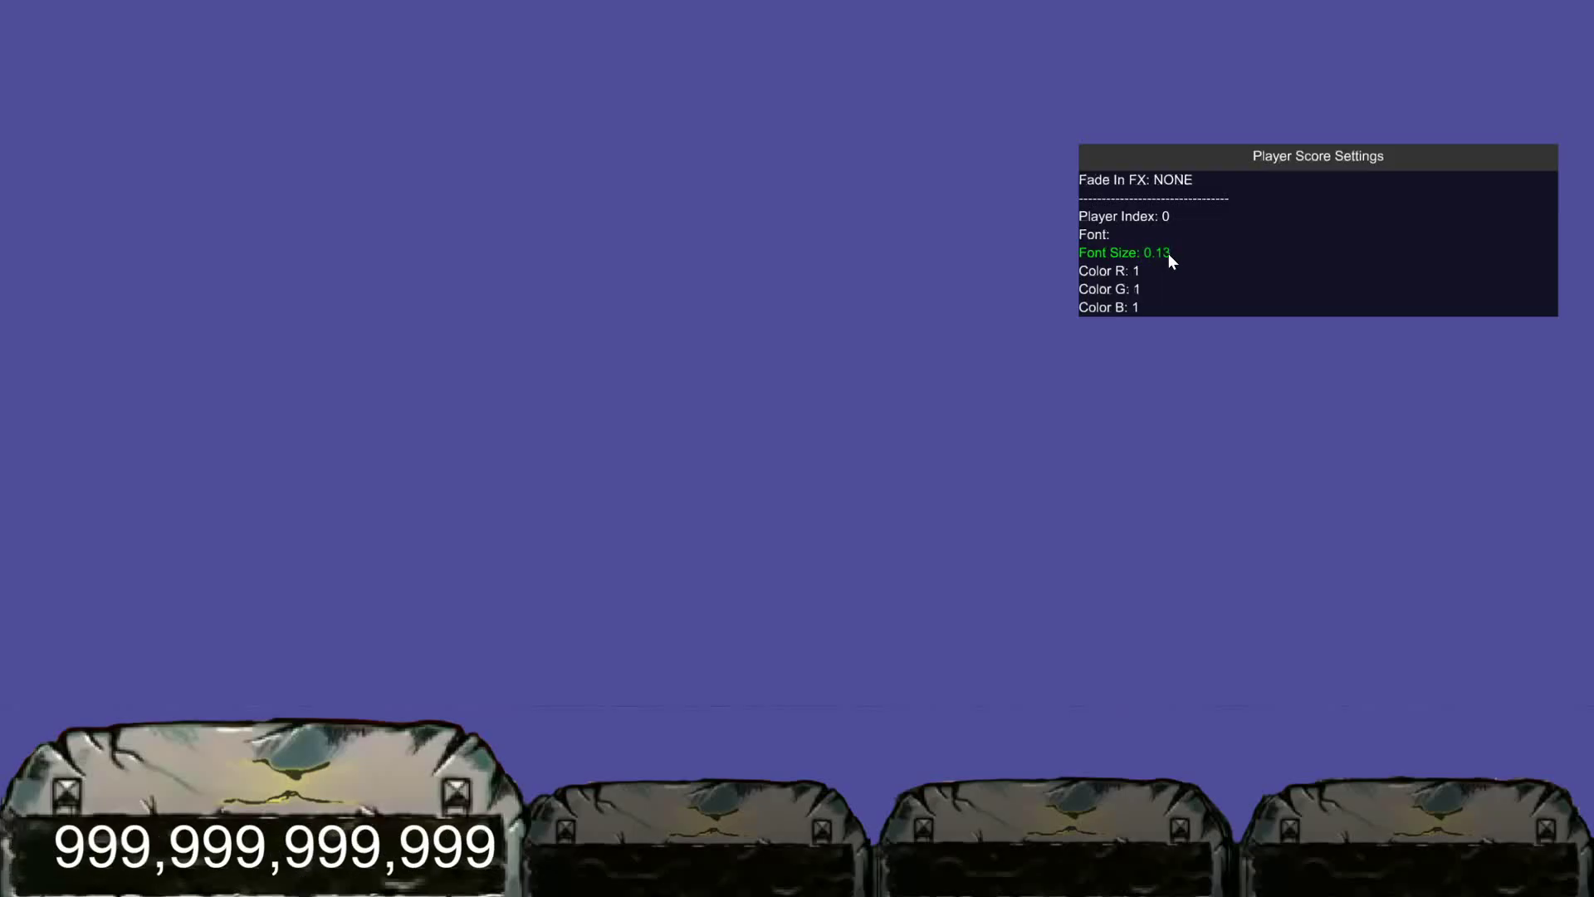
pyautogui.moveTo(463, 855); pyautogui.dragTo(458, 865)
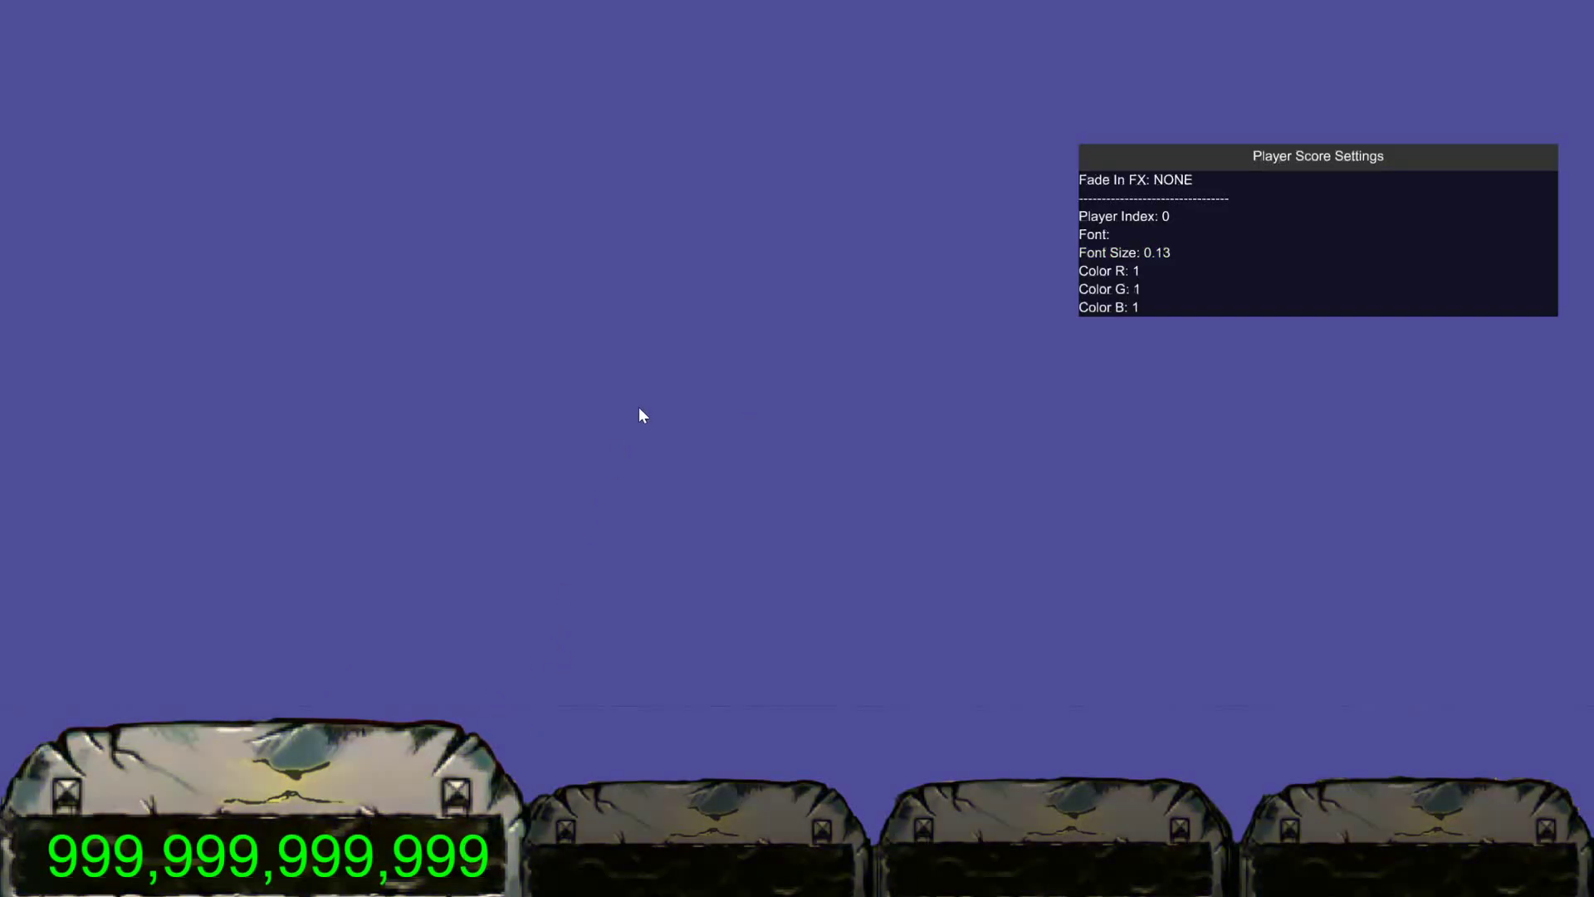
pyautogui.press('Escape')
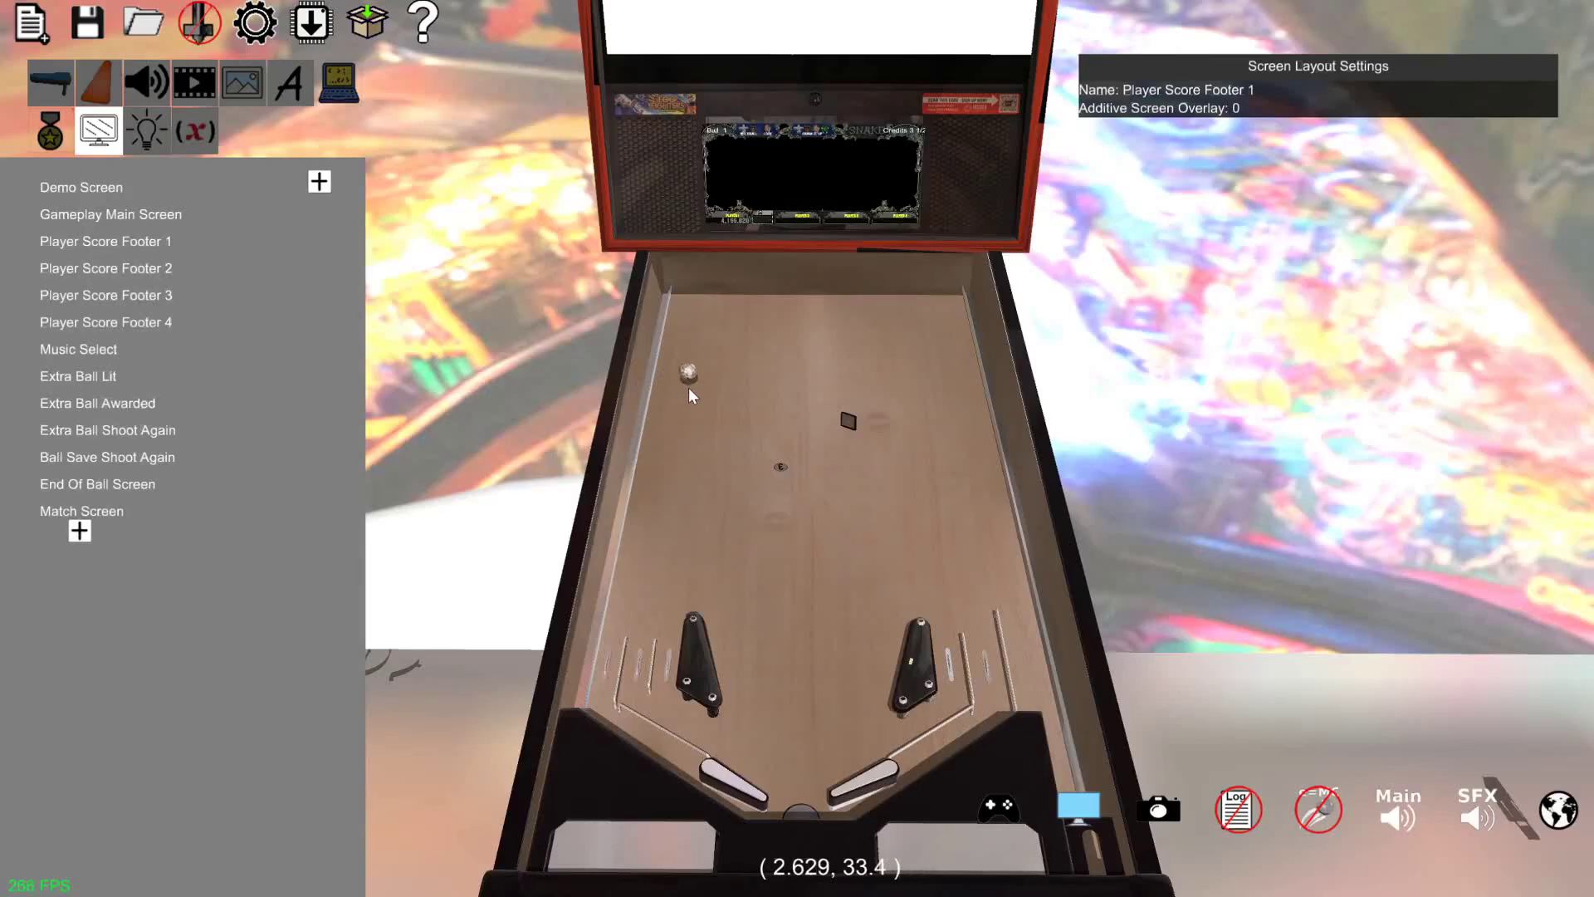
# Add a screen reference to the Player Score Footer 1 layout on the Gameplay Main Screen and close the layout
pyautogui.click(131, 219)
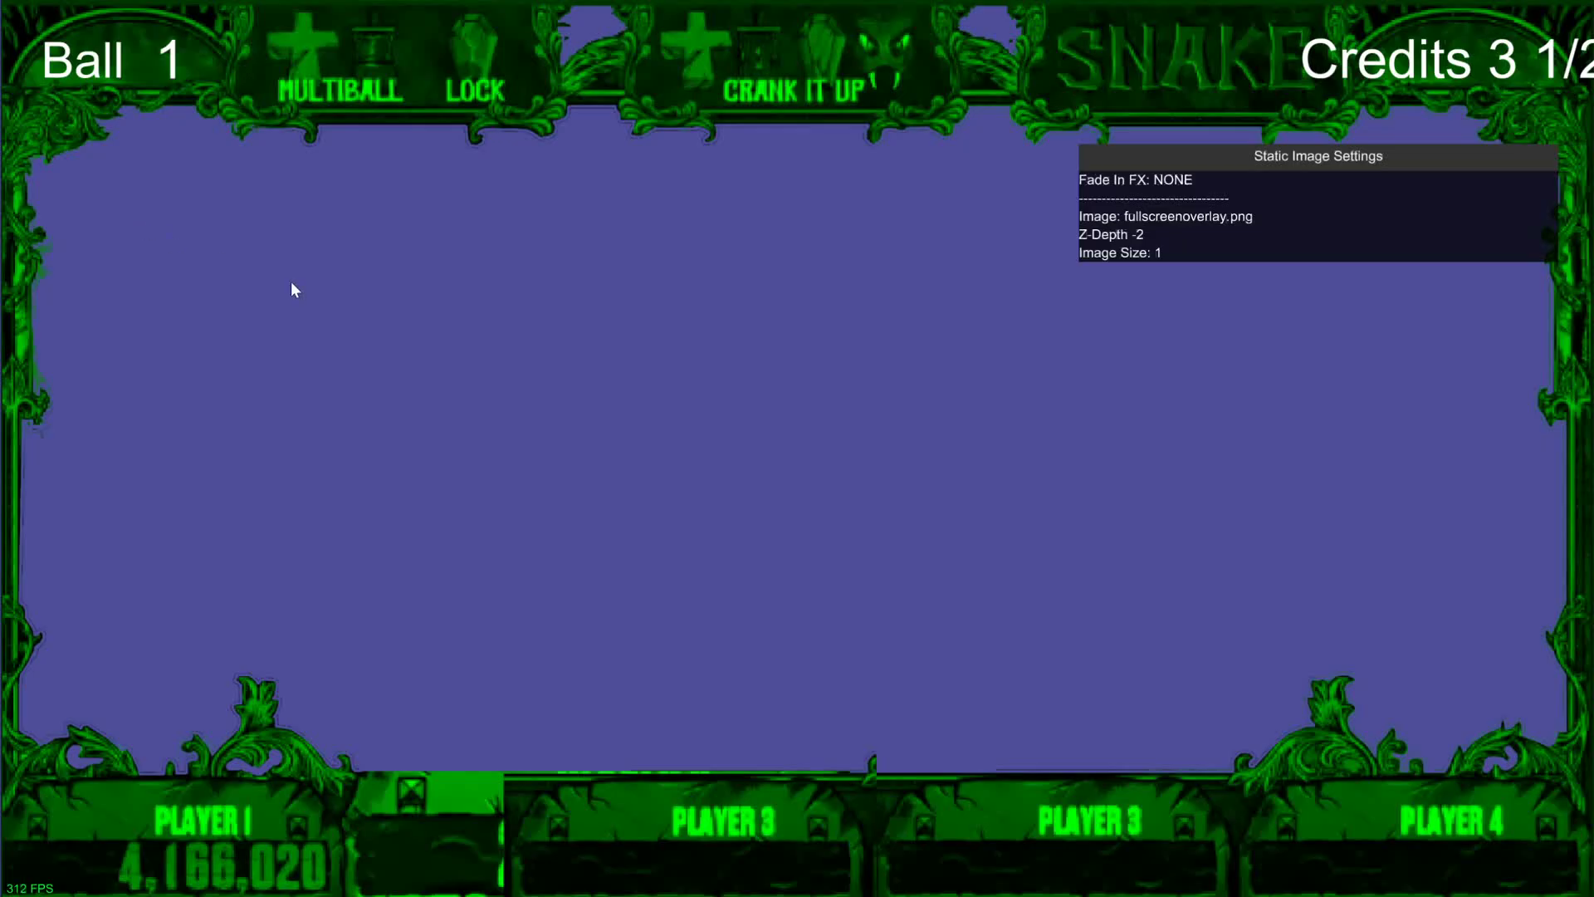
pyautogui.rightClick(636, 357)
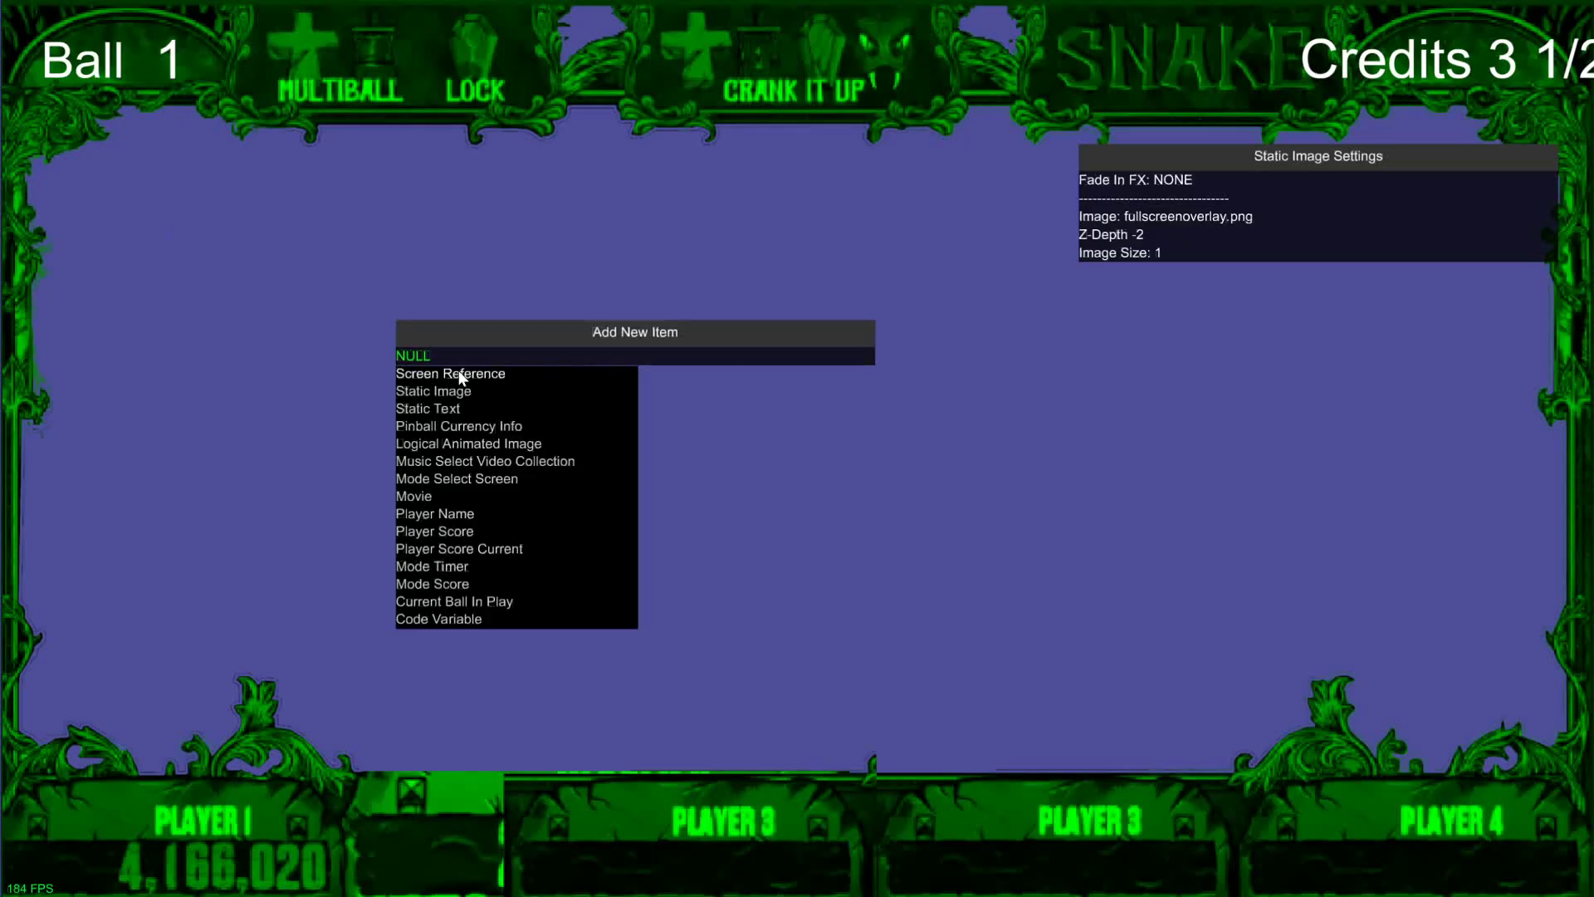
pyautogui.click(418, 373)
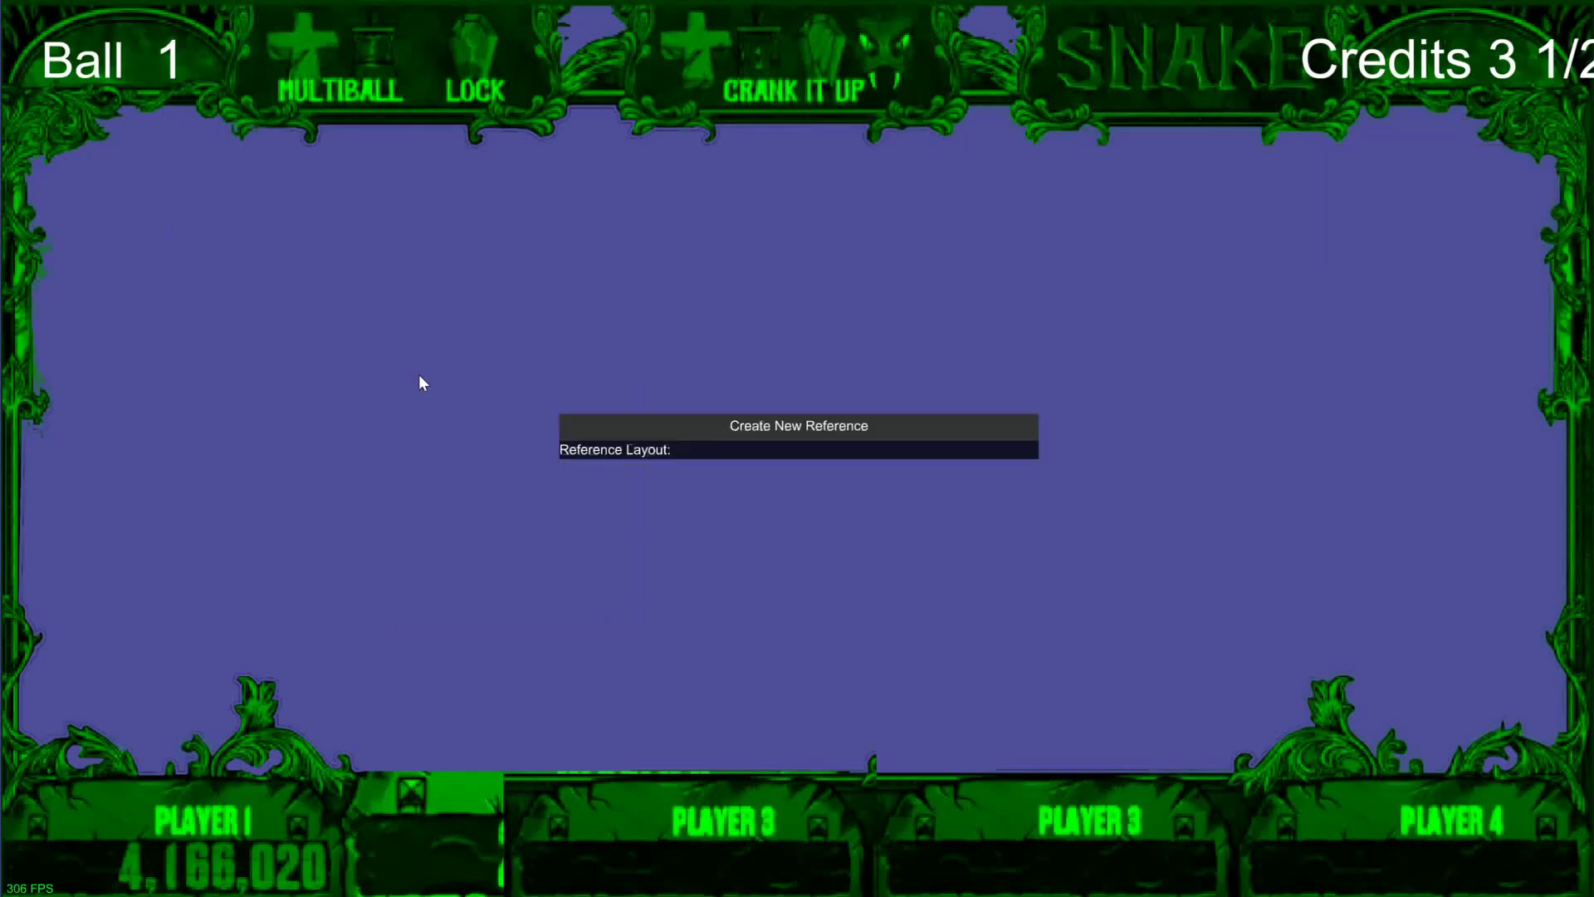
pyautogui.click(674, 448)
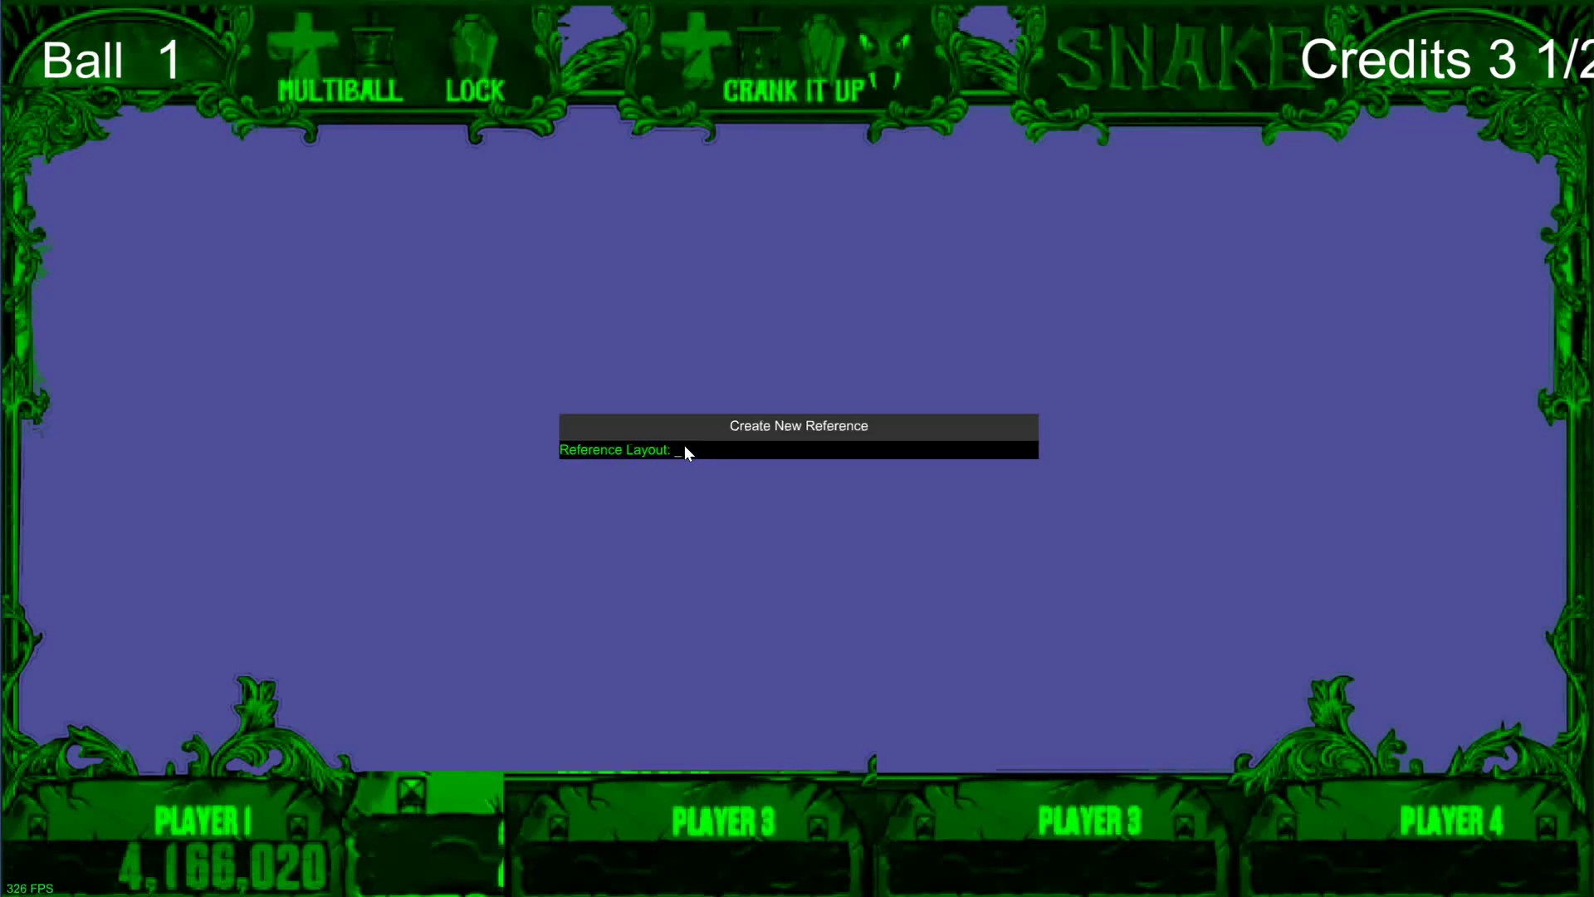
pyautogui.write('P')
pyautogui.press('Down')
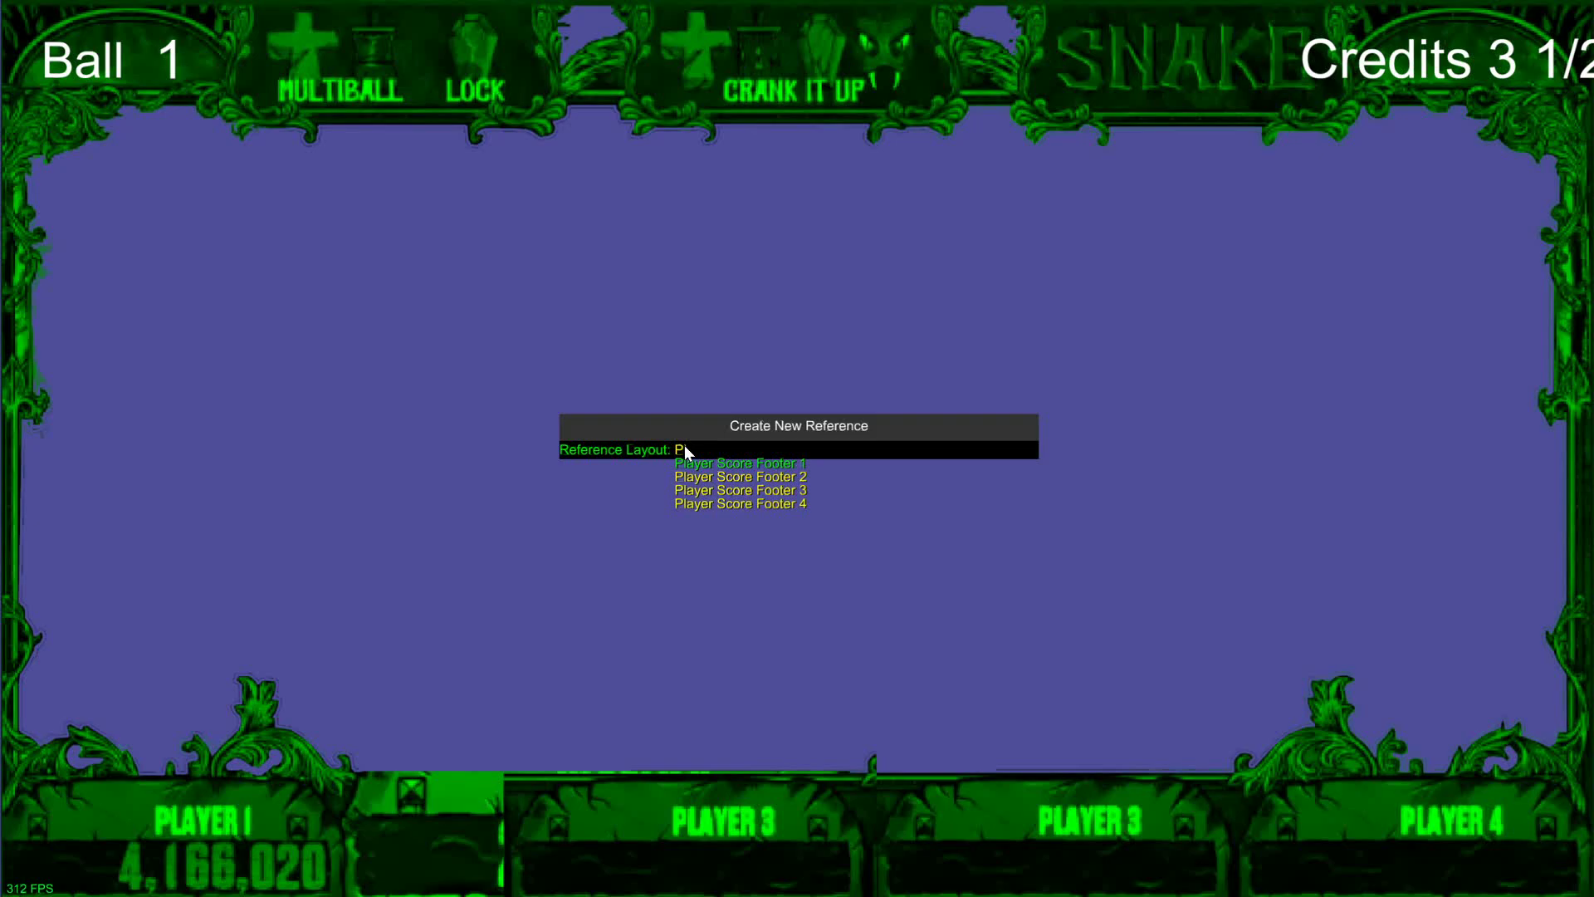
pyautogui.press('Return')
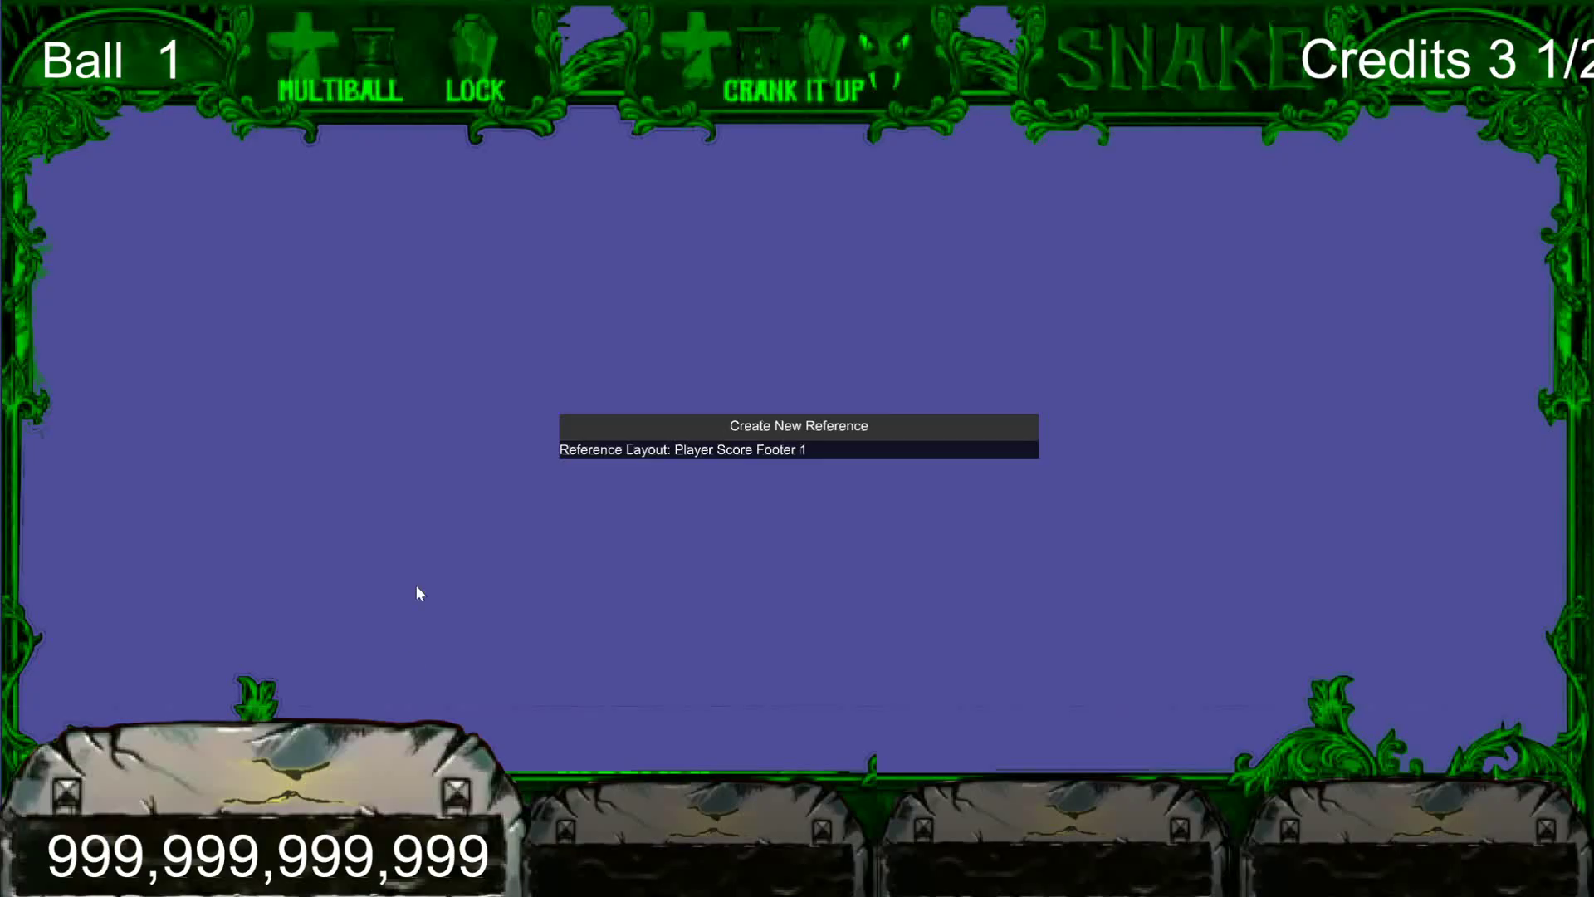
pyautogui.click(427, 450)
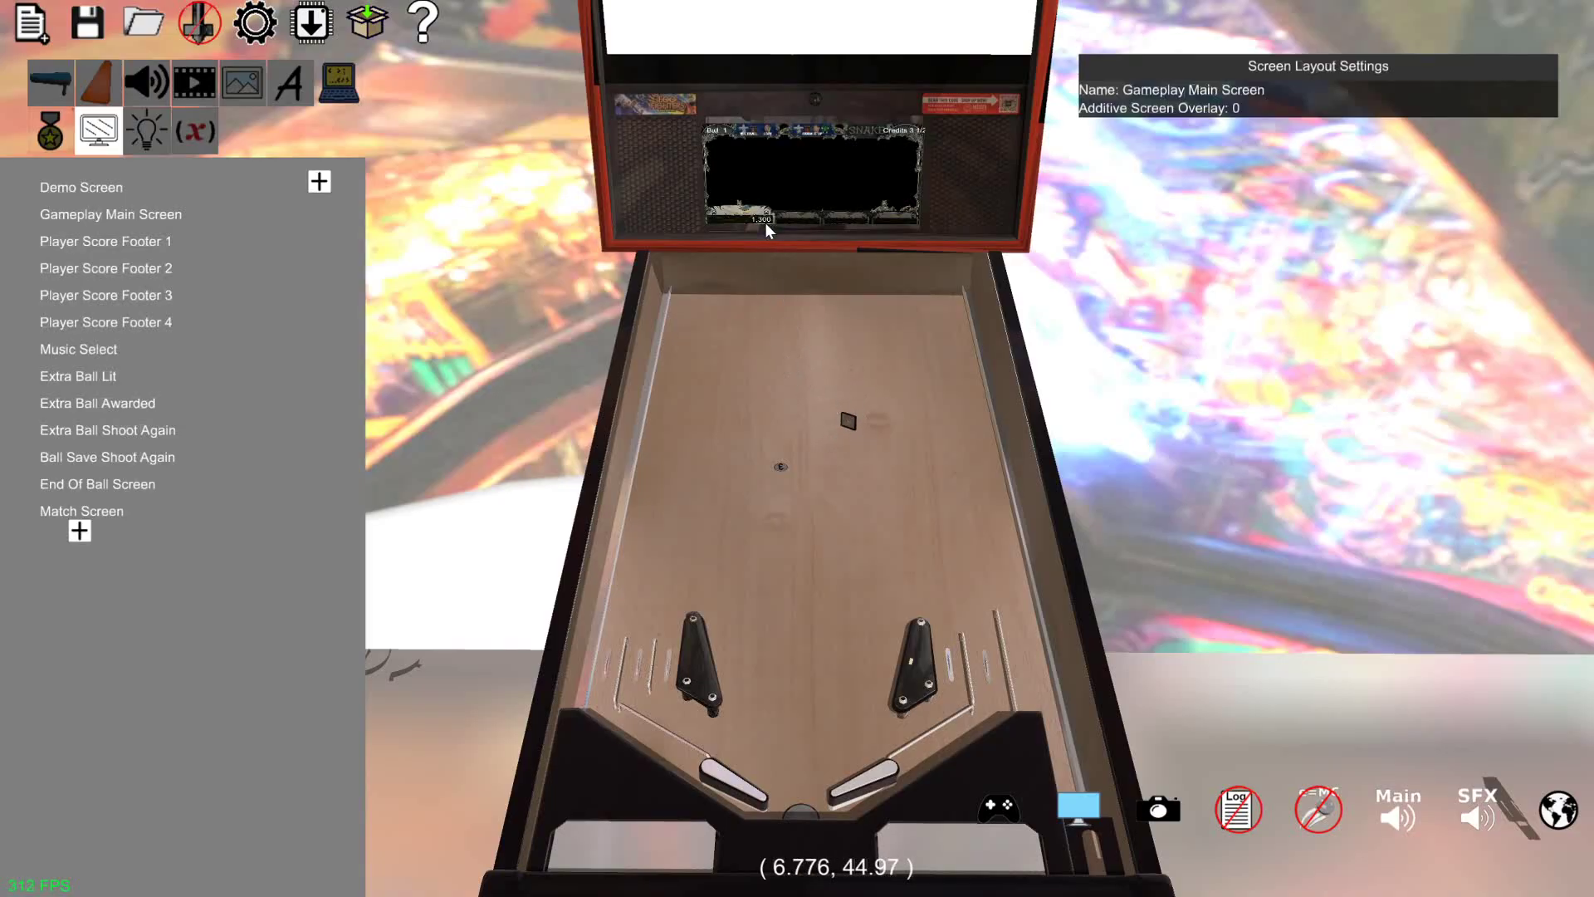
# Add a Player Name item to Player Score Footer 1 and place it above the first player's score
pyautogui.click(145, 241)
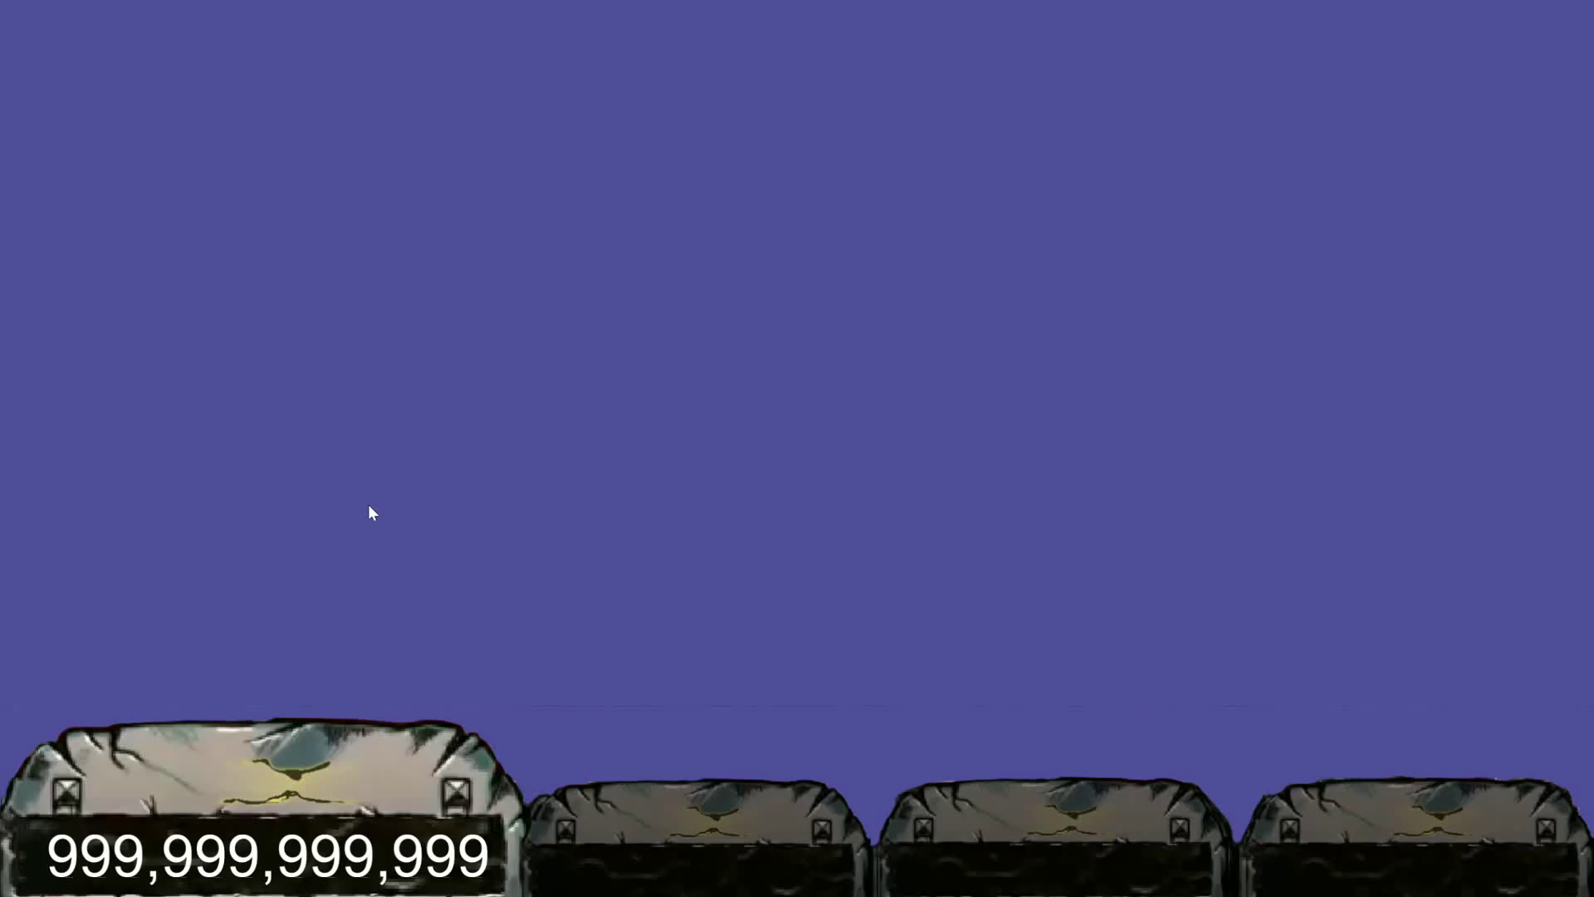
pyautogui.rightClick(407, 540)
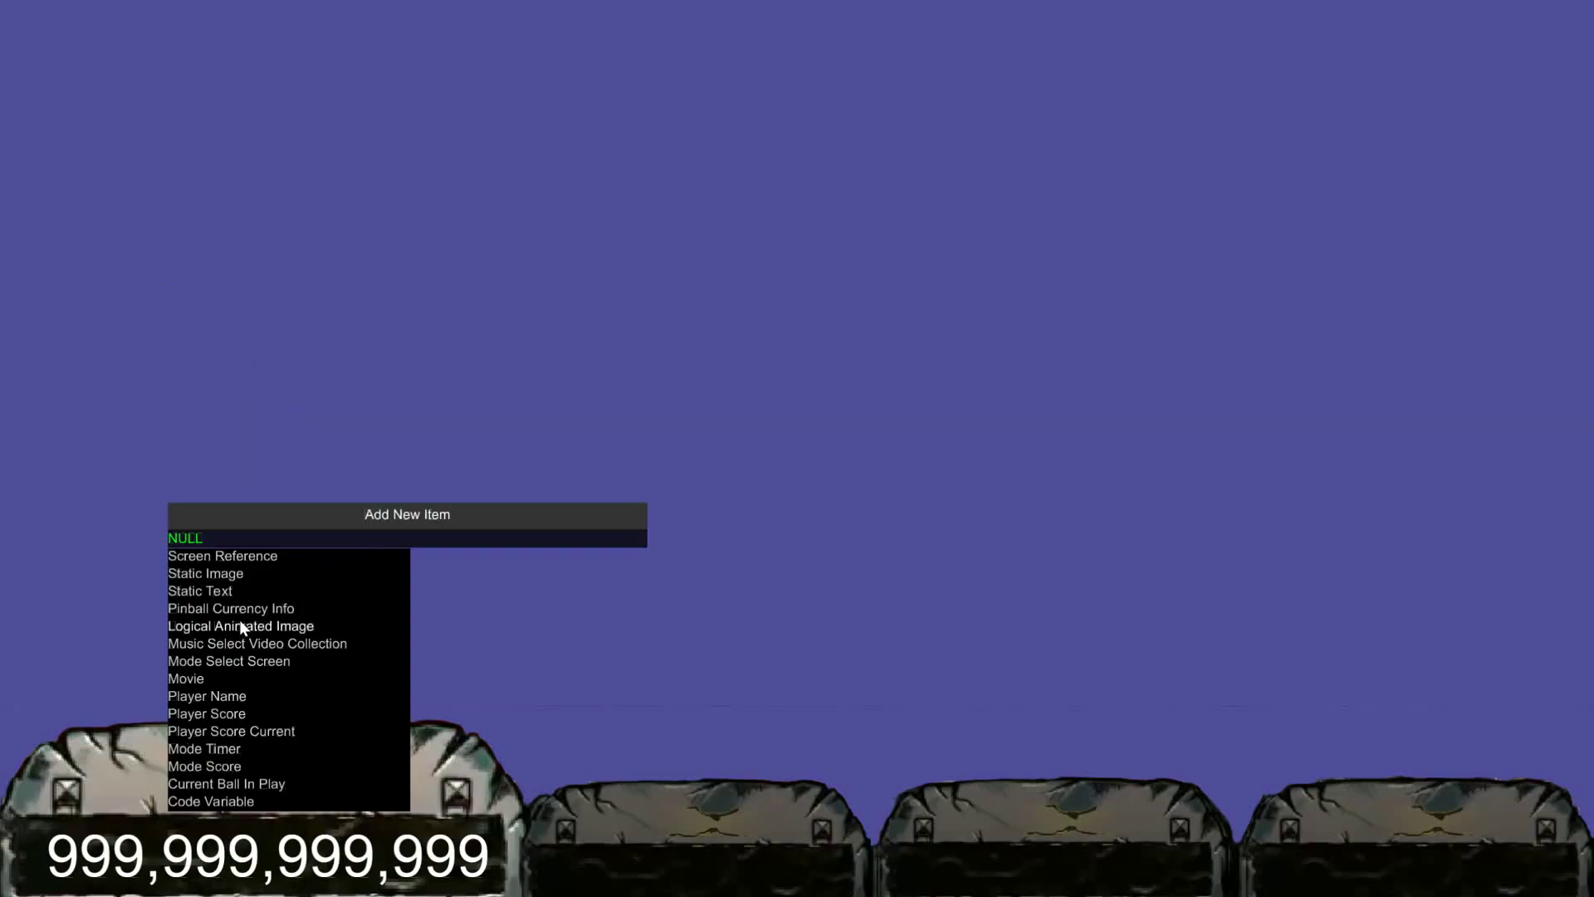
pyautogui.click(201, 696)
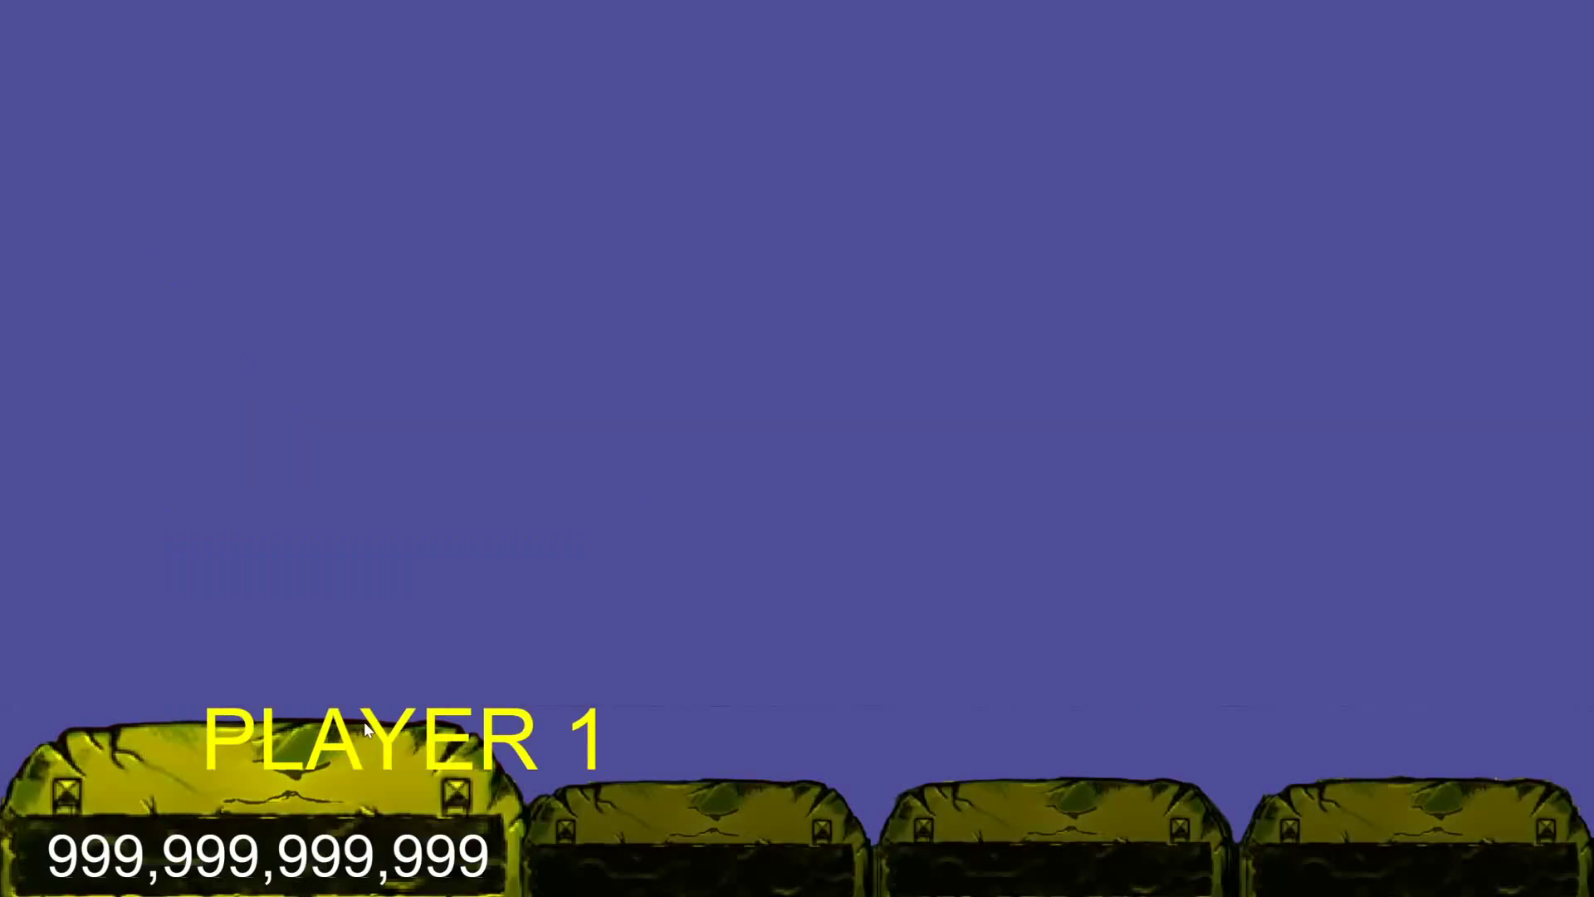
pyautogui.click(236, 762)
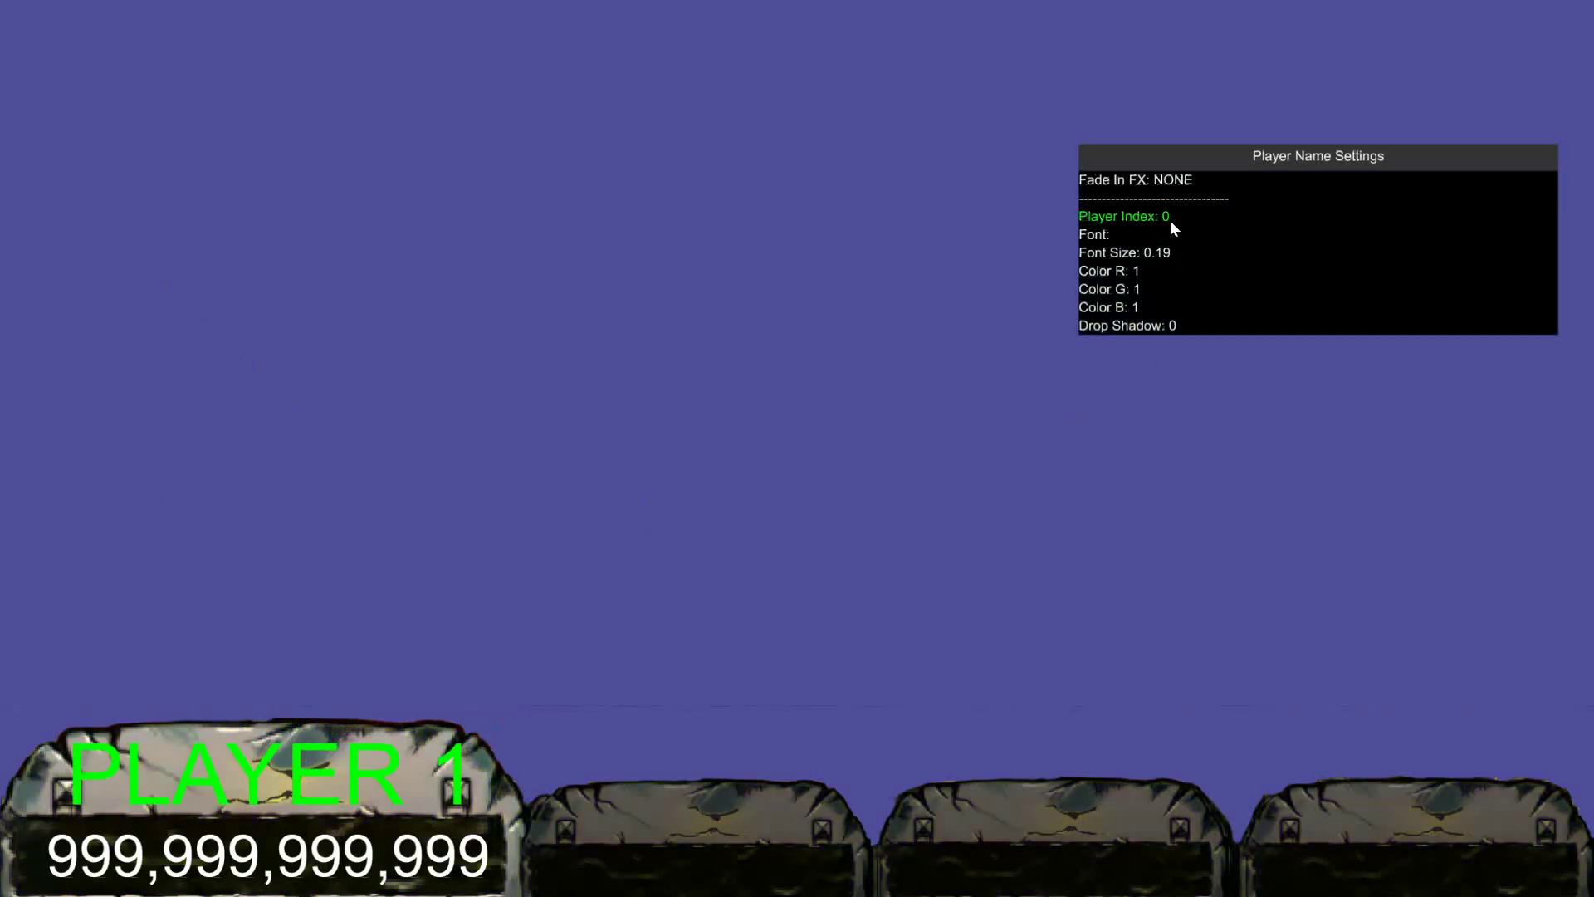
pyautogui.click(495, 415)
# Add a second Player Name item on the second player's panel with font size 0.13 and player index 1
pyautogui.rightClick(455, 412)
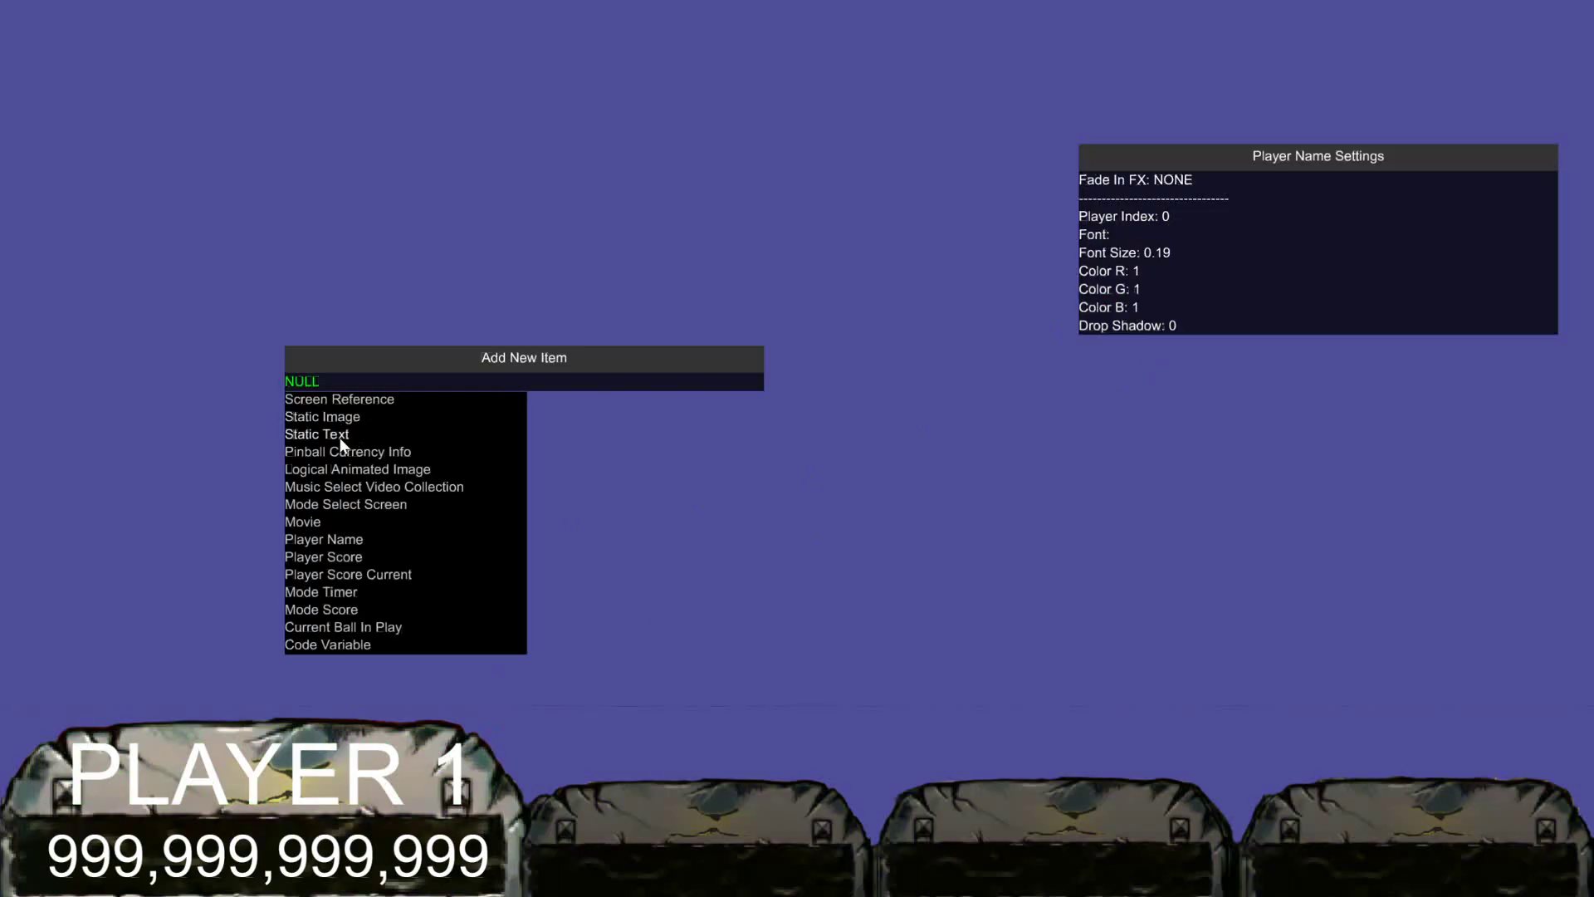
pyautogui.click(327, 541)
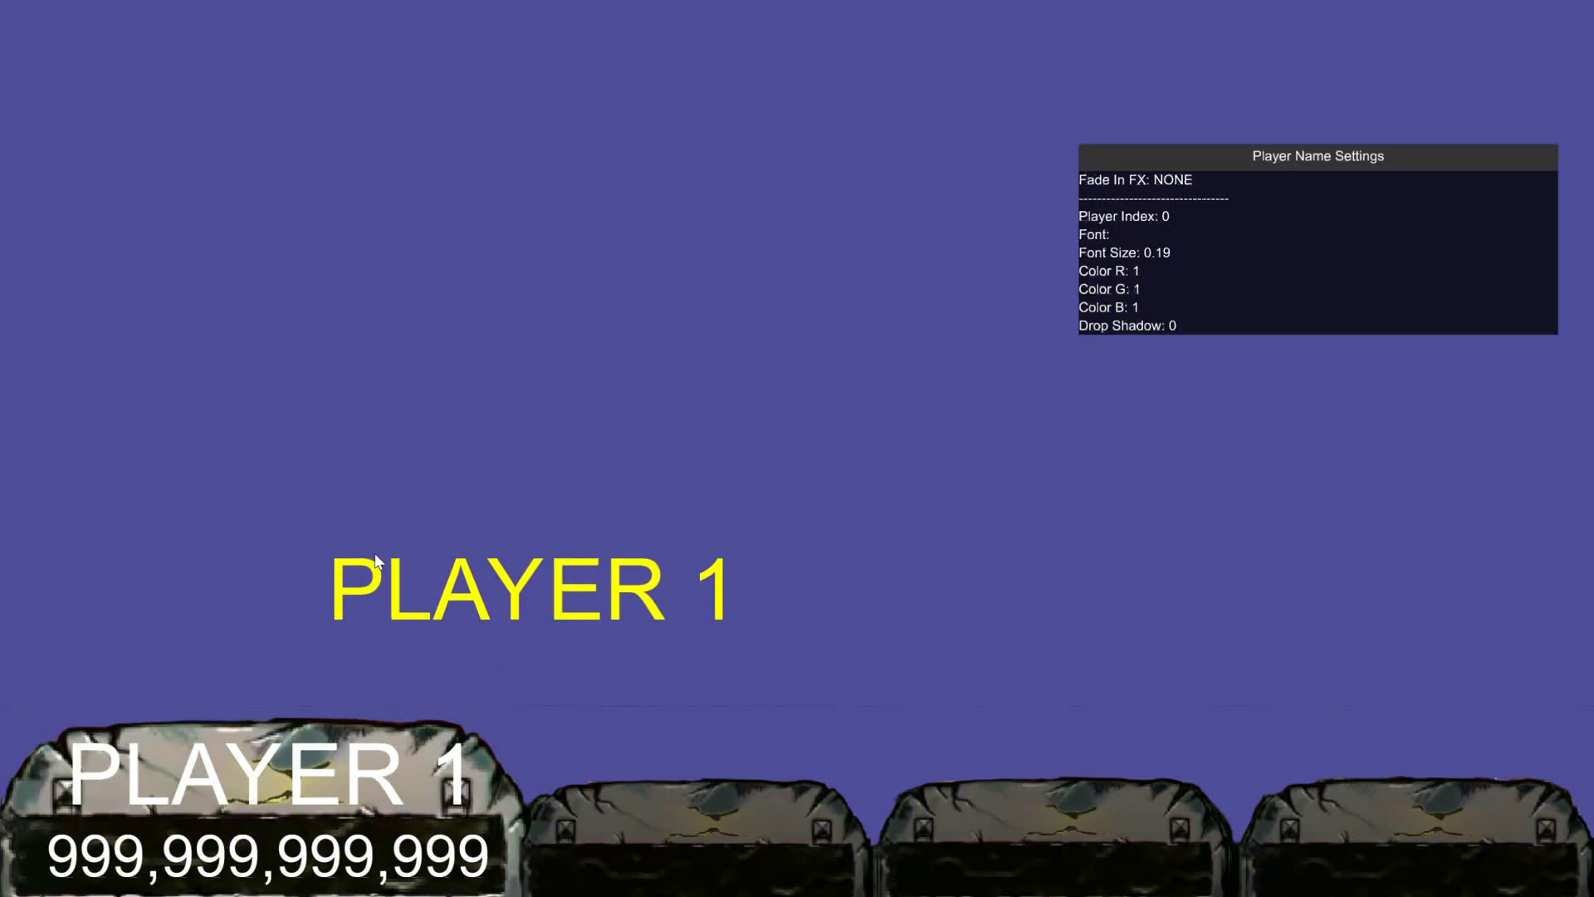
pyautogui.moveTo(381, 586); pyautogui.dragTo(606, 820)
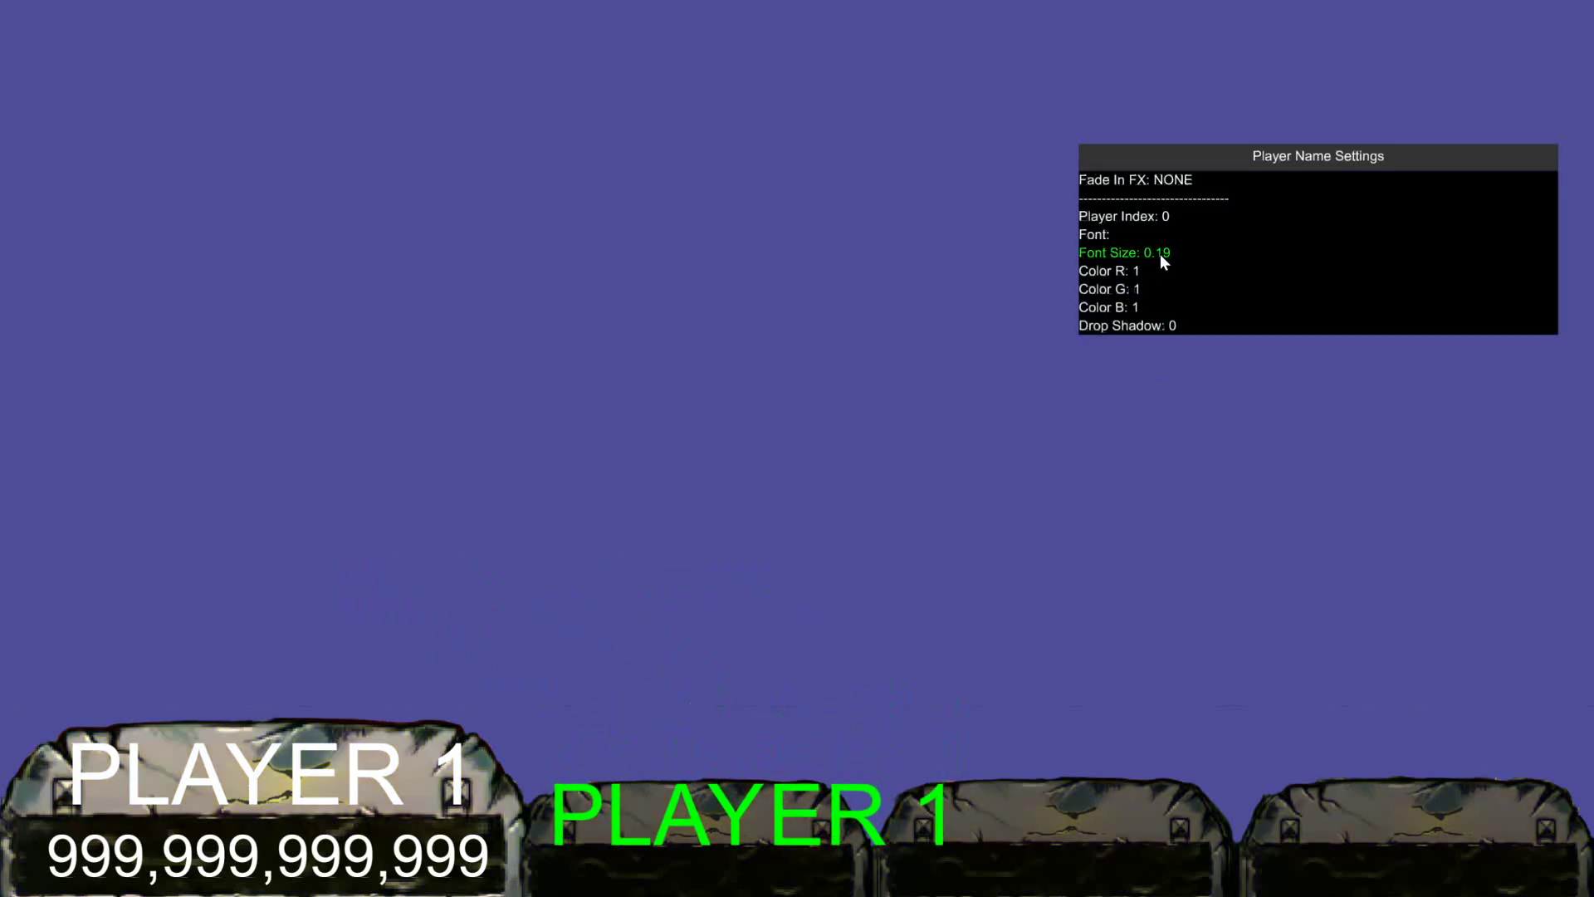
pyautogui.press('Return')
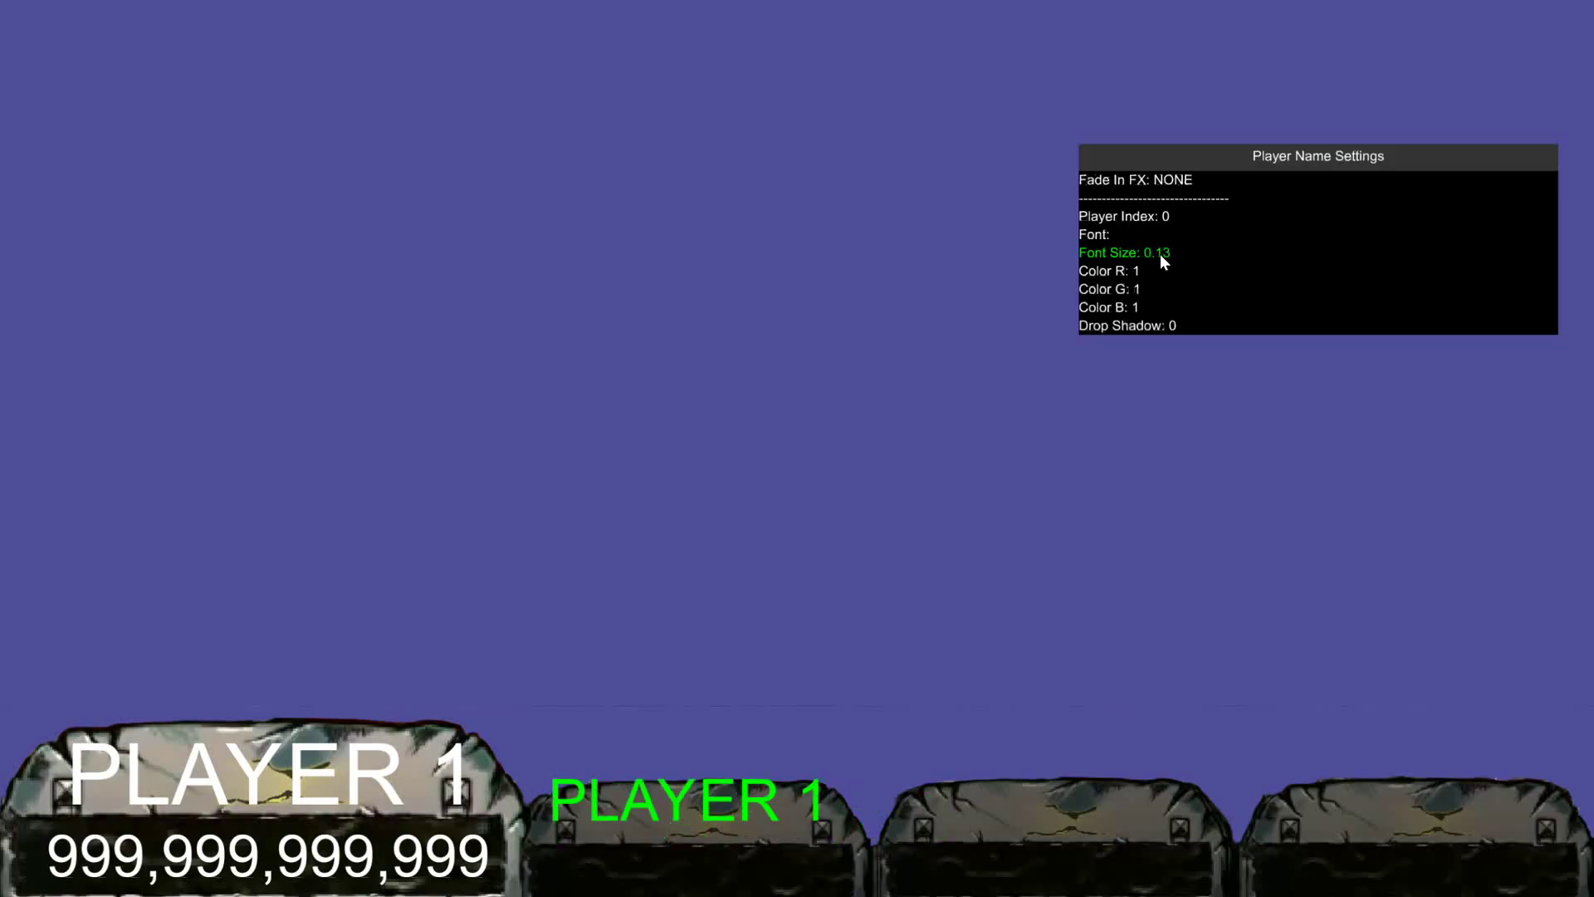
pyautogui.moveTo(579, 789); pyautogui.dragTo(589, 805)
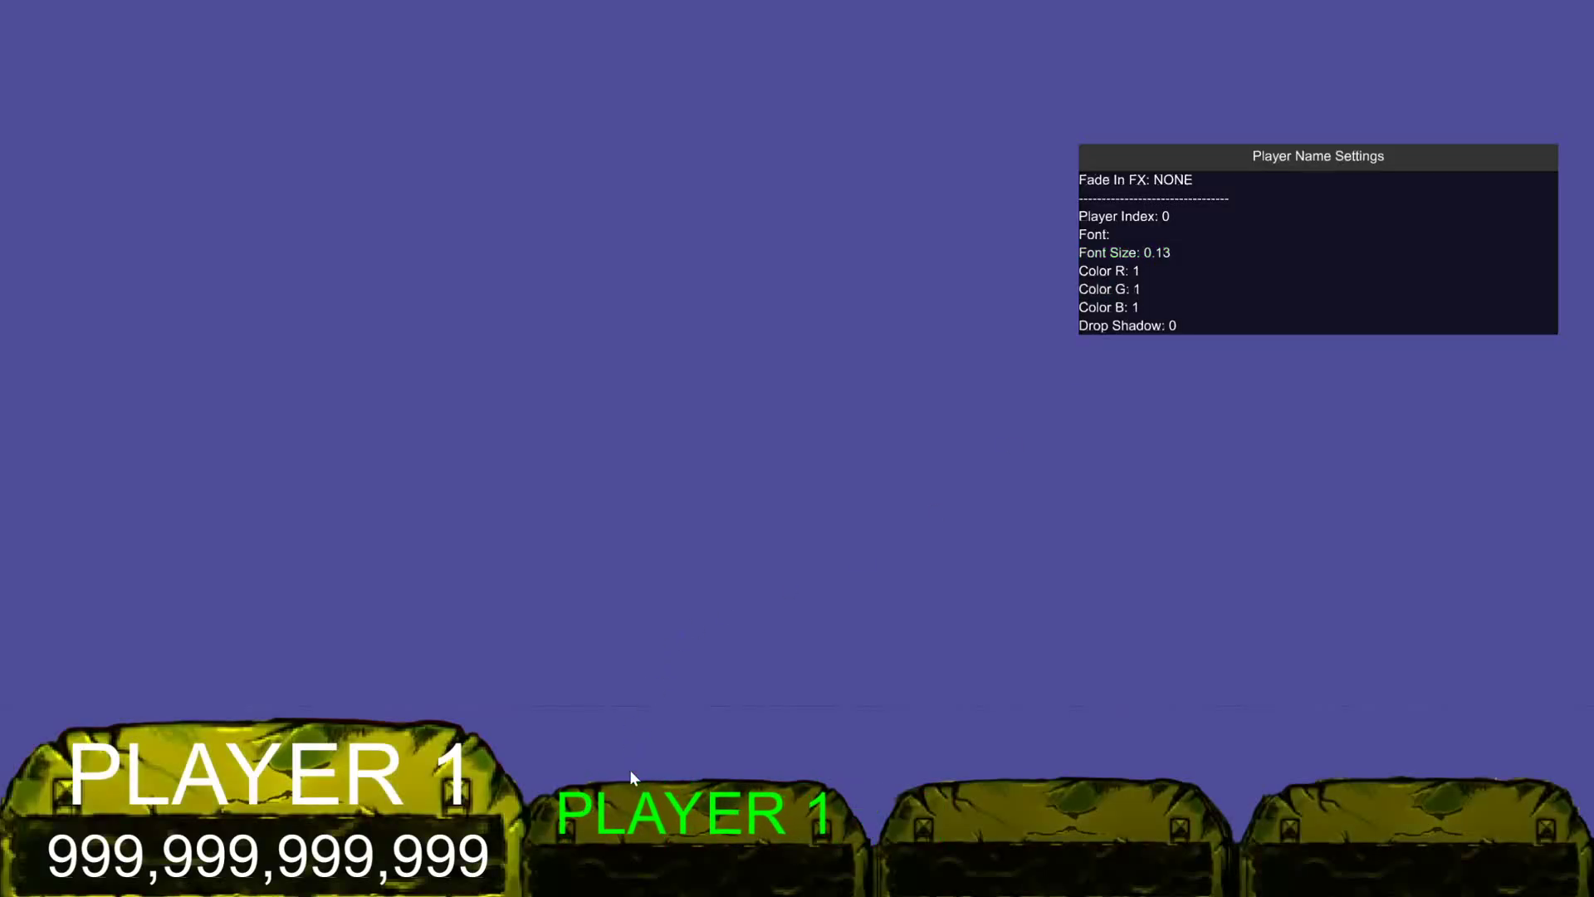
pyautogui.click(1172, 219)
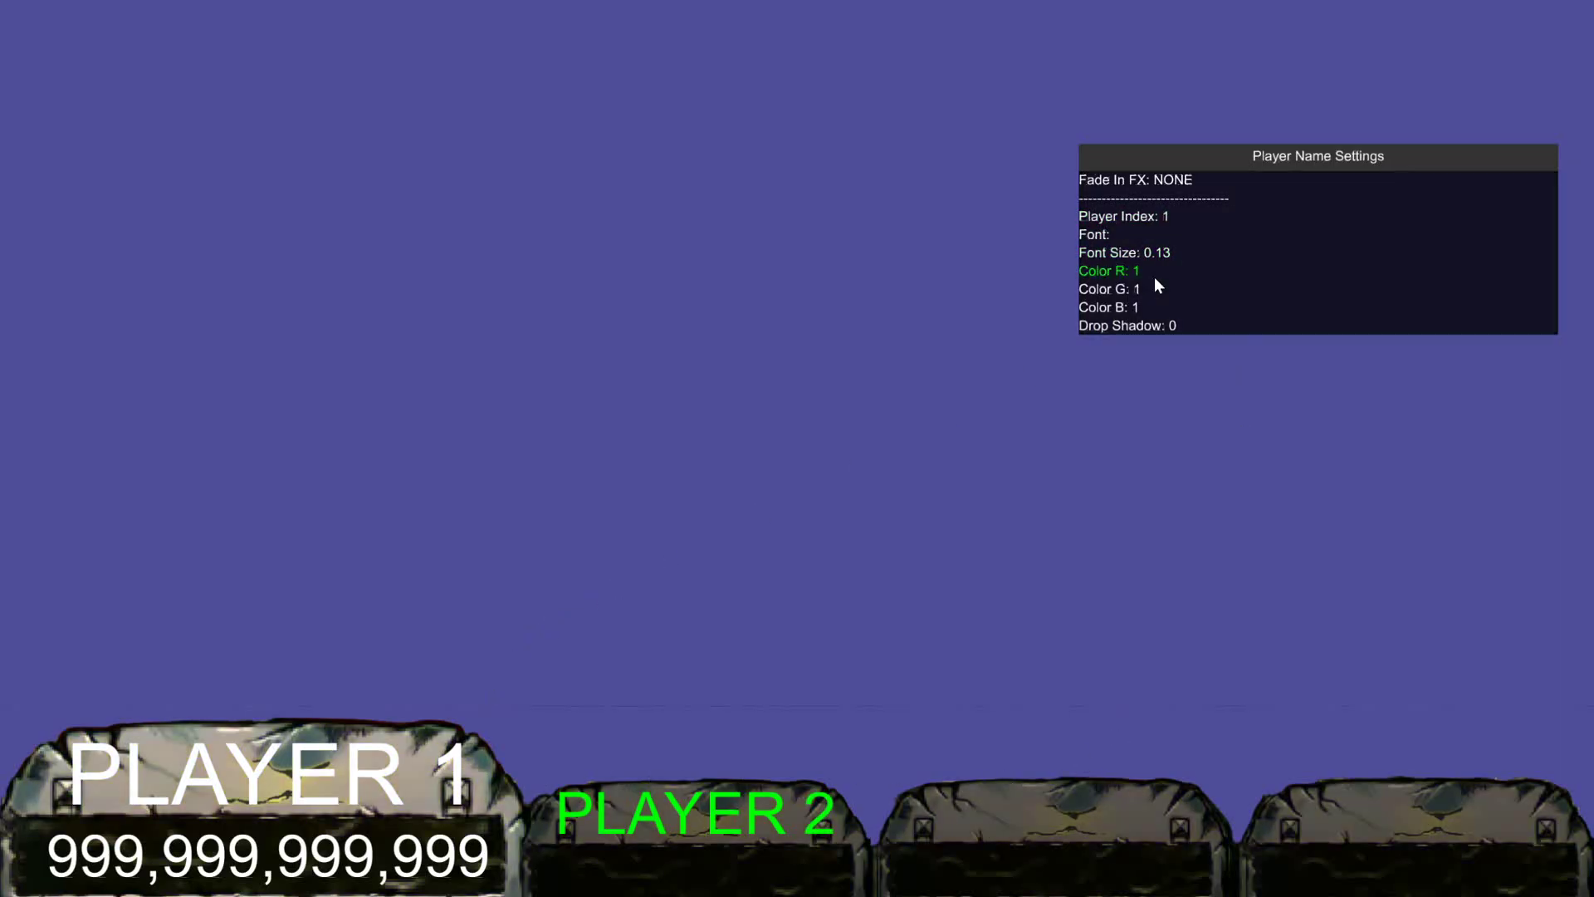
pyautogui.moveTo(596, 809); pyautogui.dragTo(593, 815)
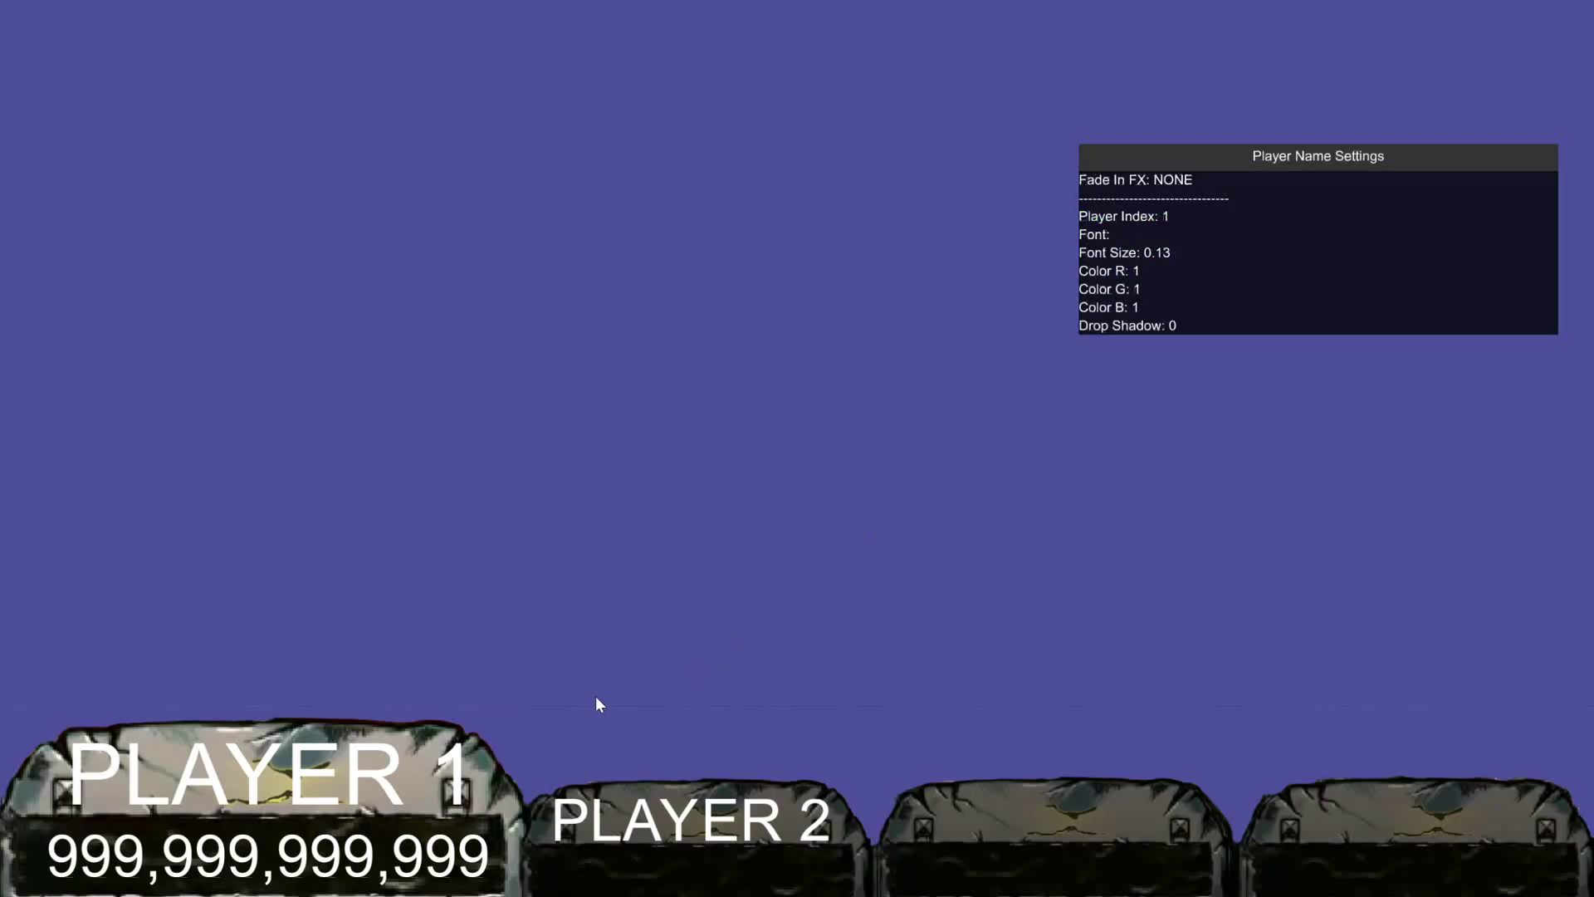
pyautogui.rightClick(614, 624)
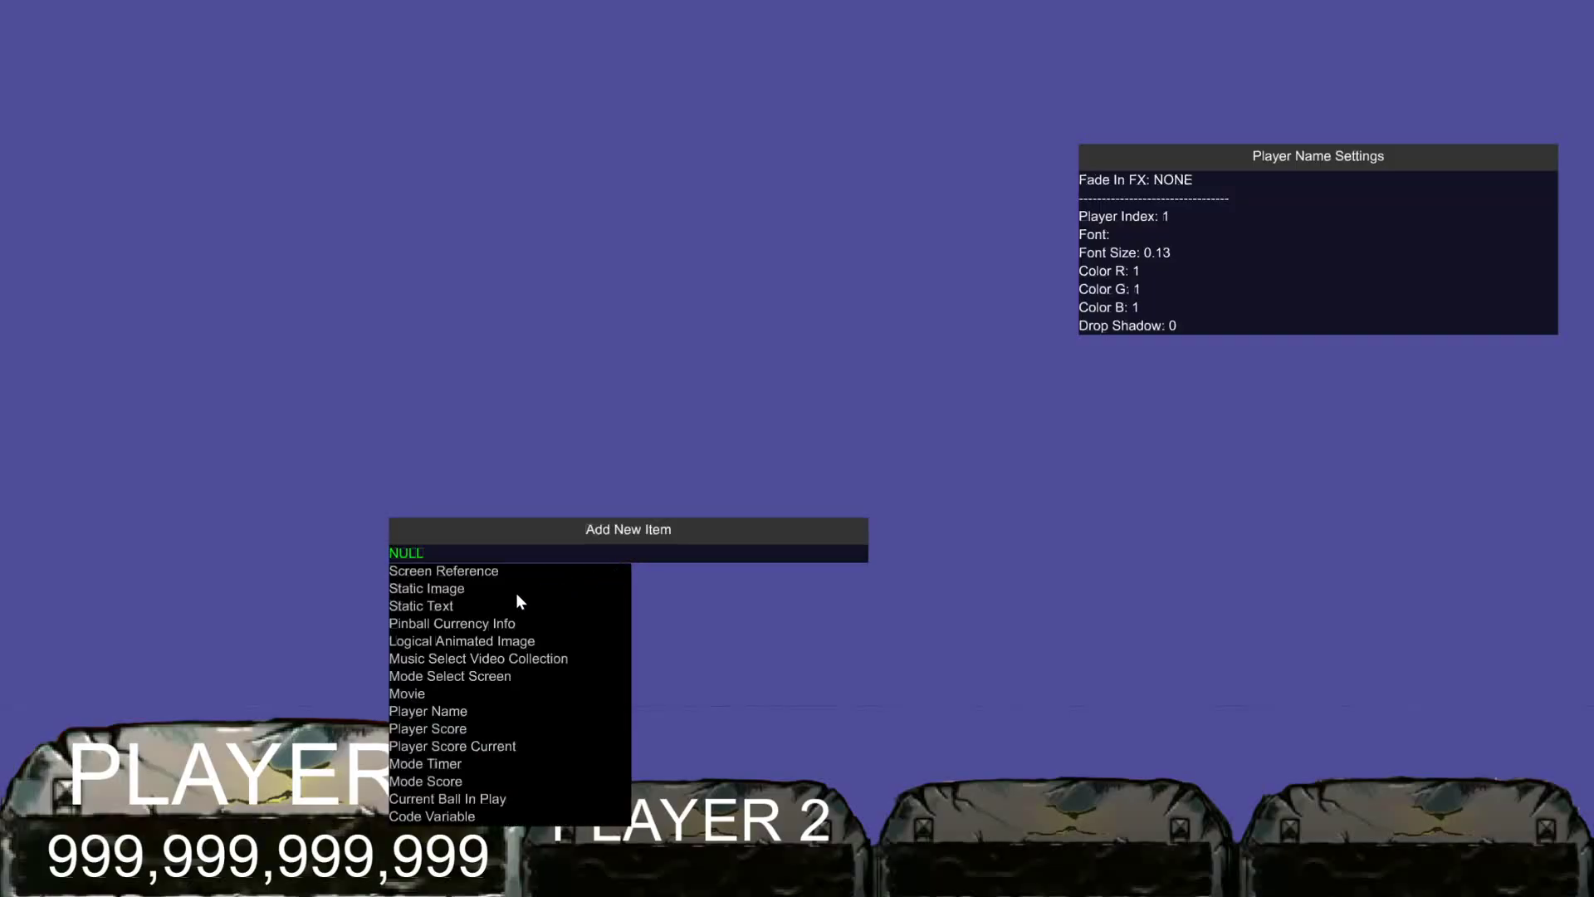
pyautogui.press('Escape')
pyautogui.press('Escape')
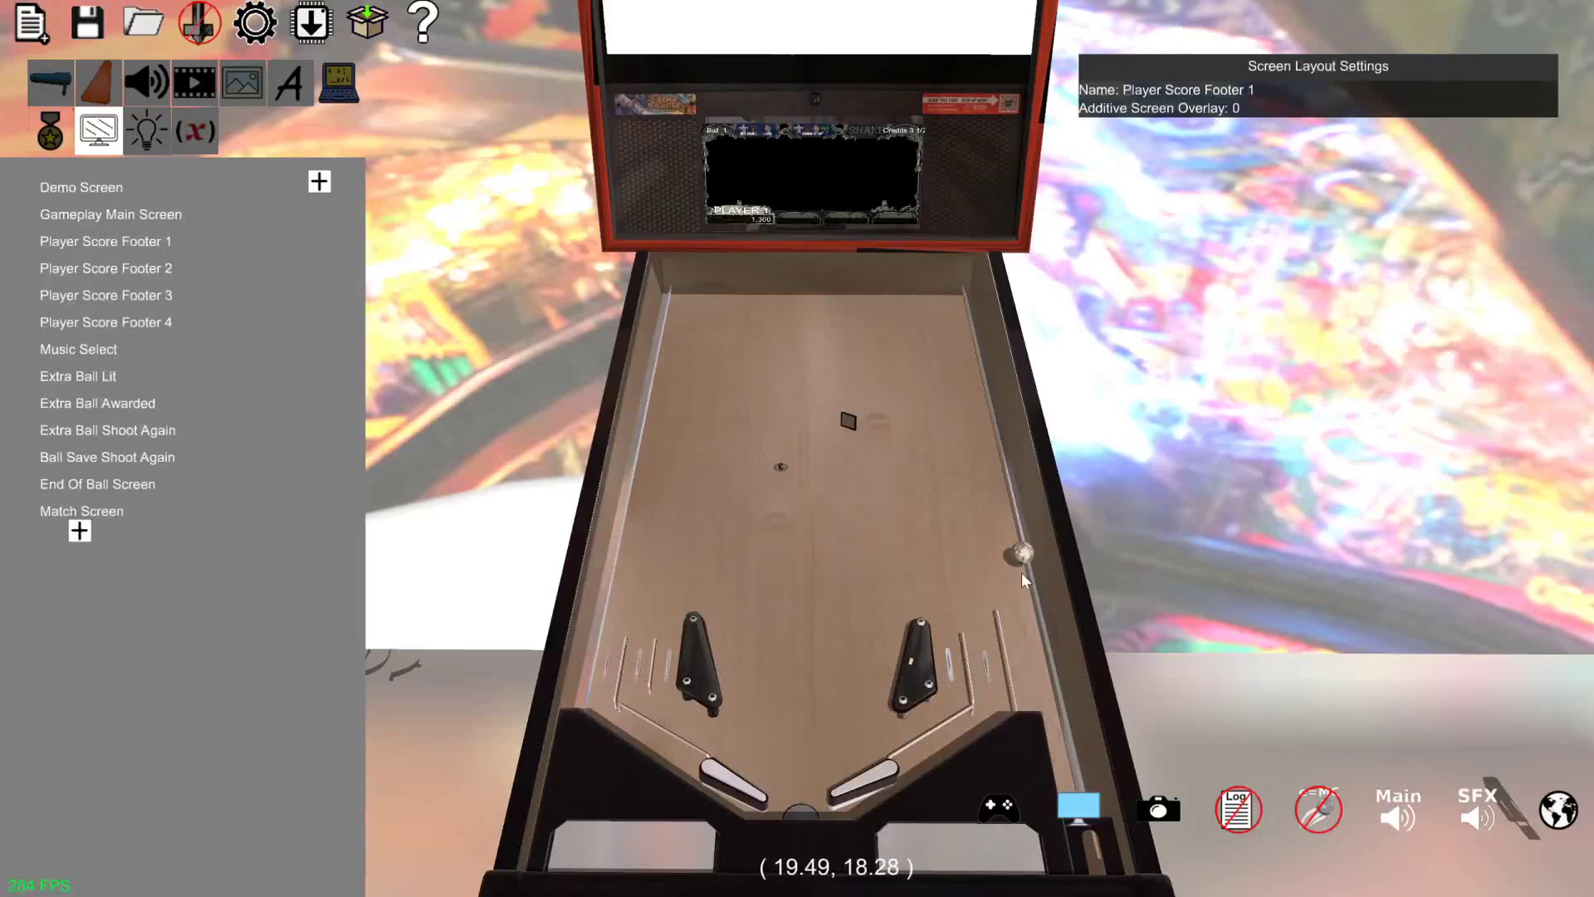
pyautogui.click(136, 241)
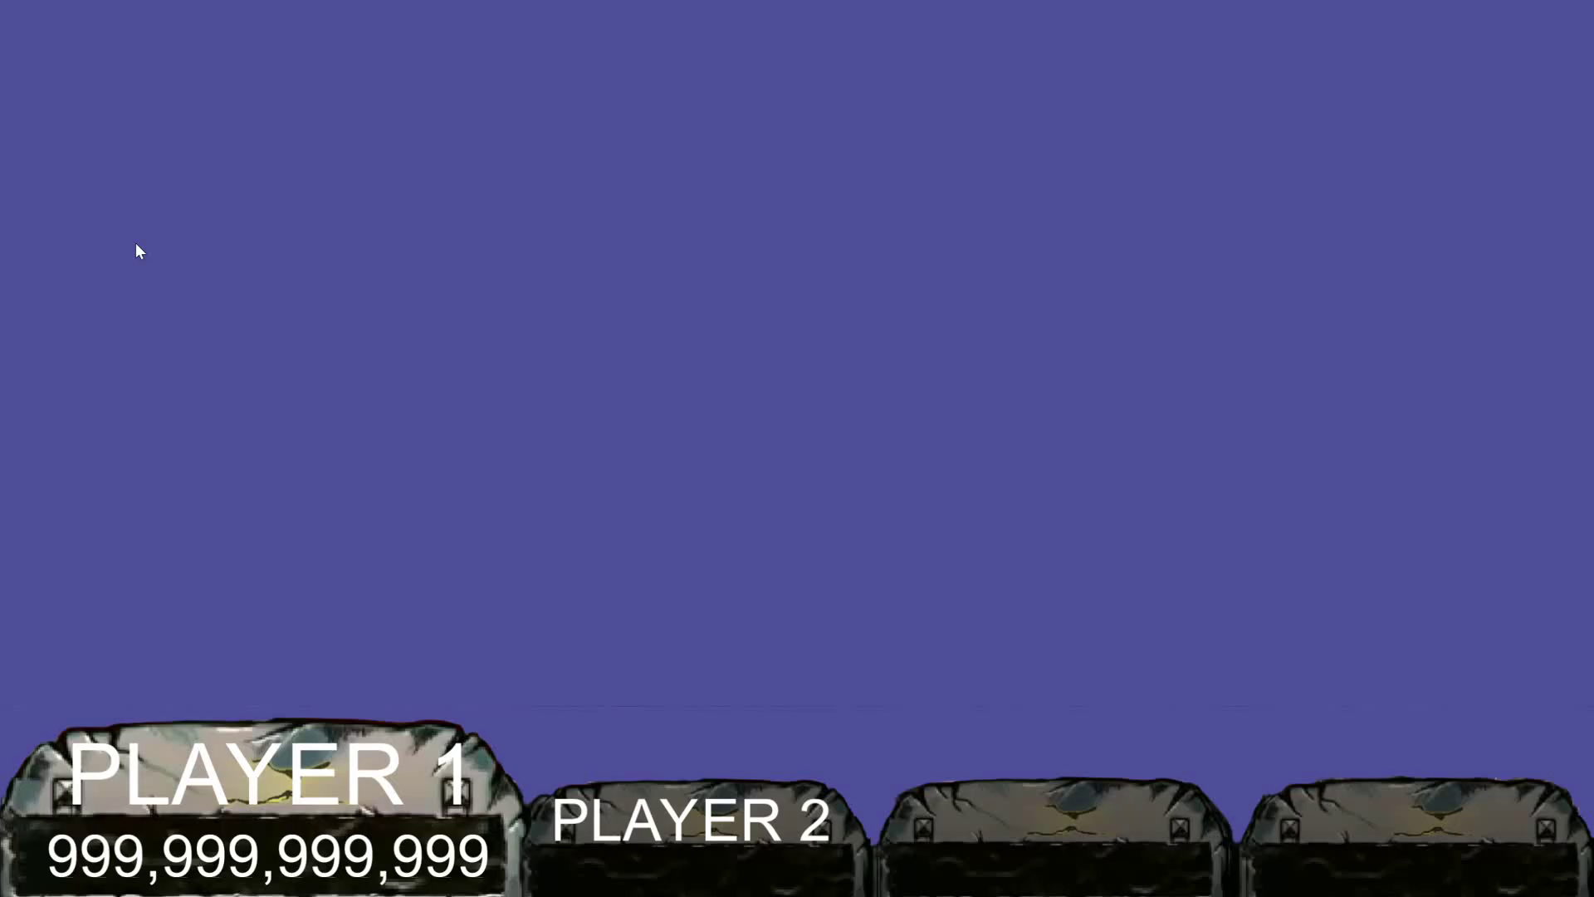
# Copy the Player 2 name onto the third and fourth players' panels, with player indexes 2 and 3
pyautogui.click(634, 828)
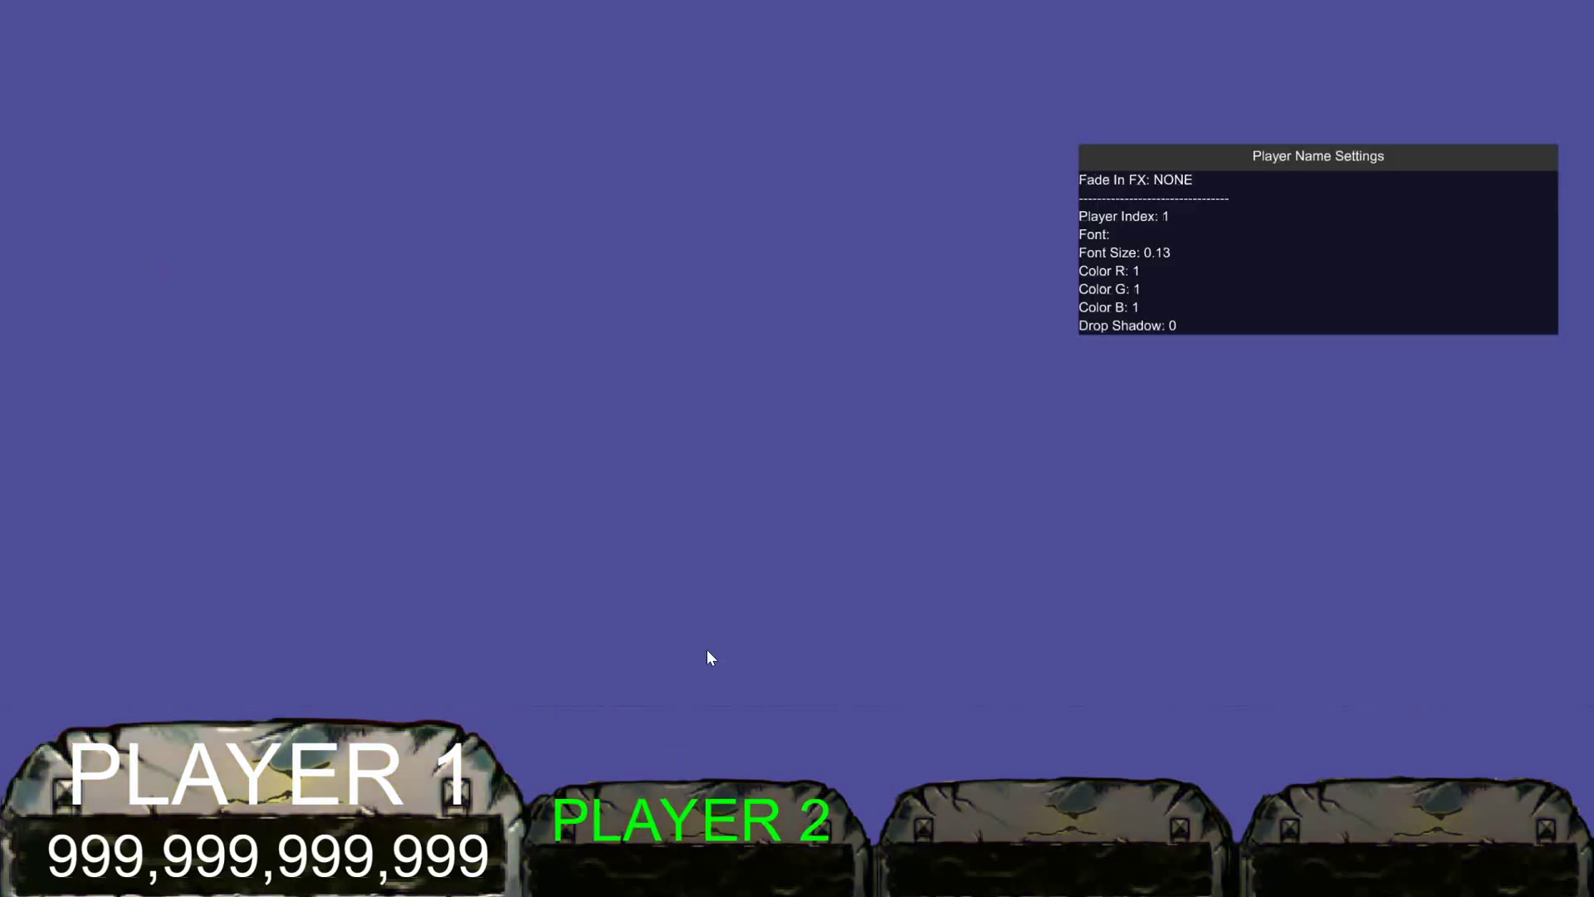
pyautogui.hotkey('ctrl', 'v')
pyautogui.click(753, 673)
pyautogui.moveTo(752, 679); pyautogui.dragTo(954, 806)
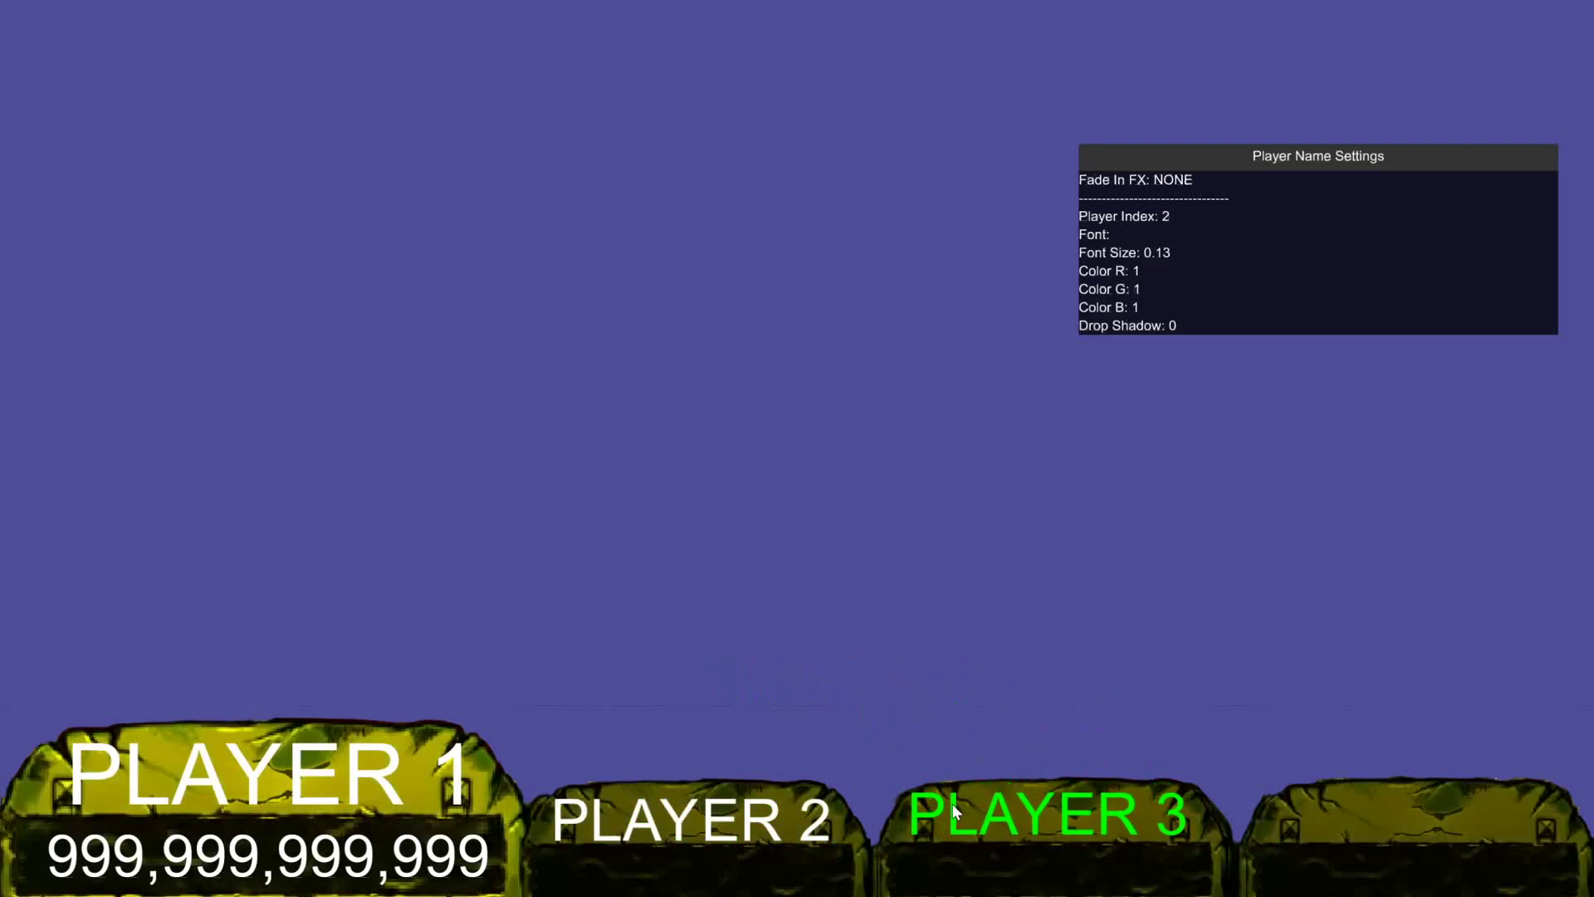
pyautogui.click(983, 604)
pyautogui.click(957, 799)
pyautogui.moveTo(956, 799); pyautogui.dragTo(1326, 831)
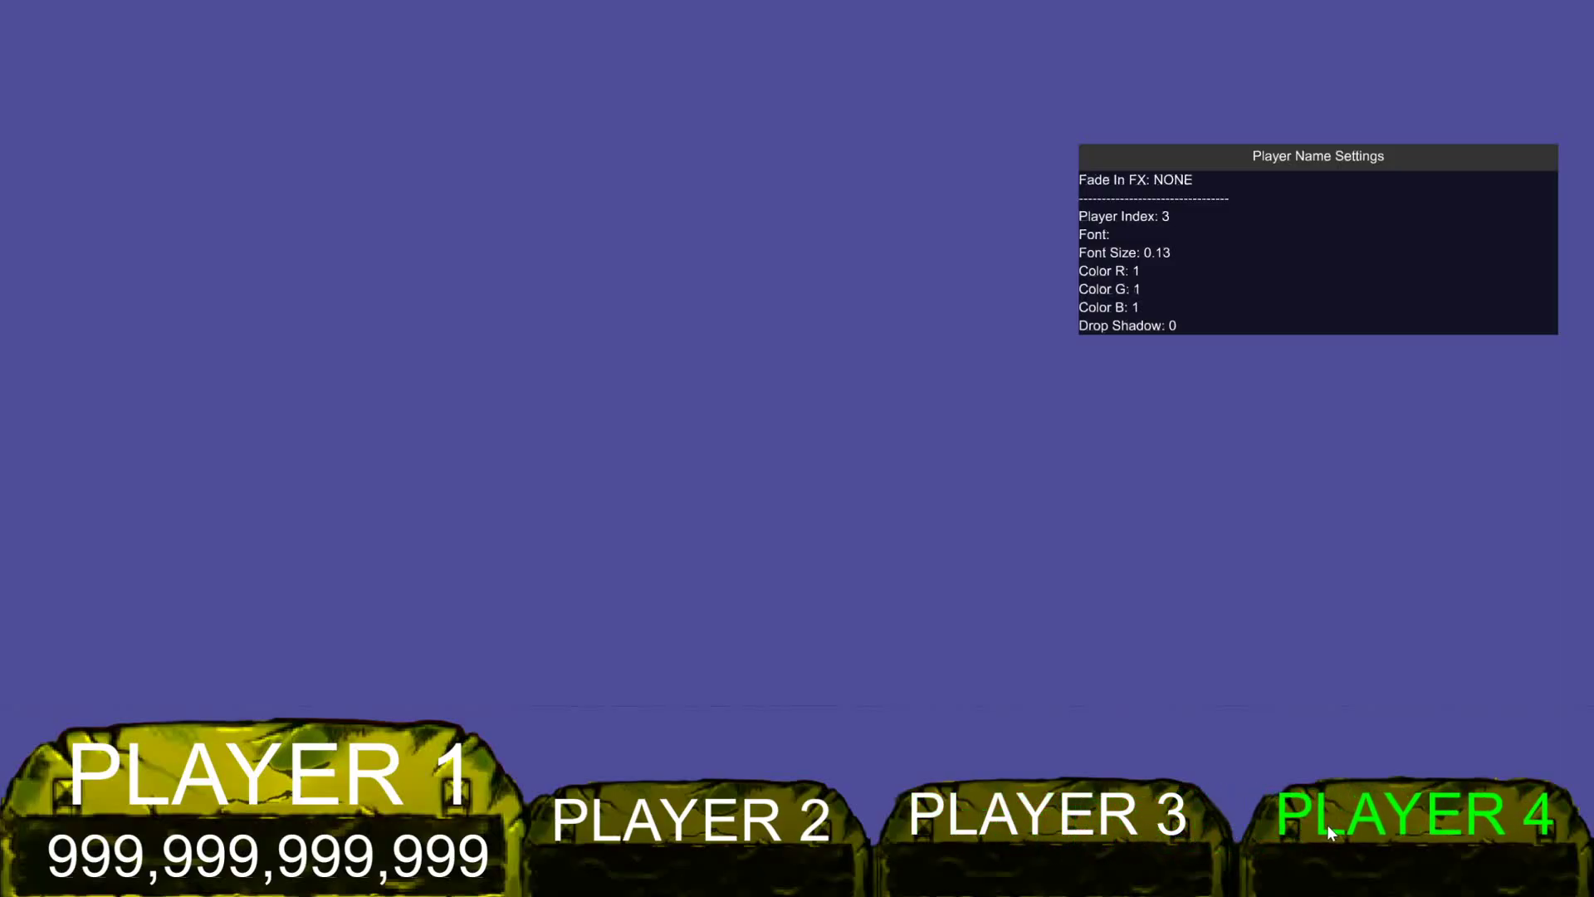
# Nudge the Player 3 name slightly on the third player's panel and deselect it
pyautogui.click(990, 588)
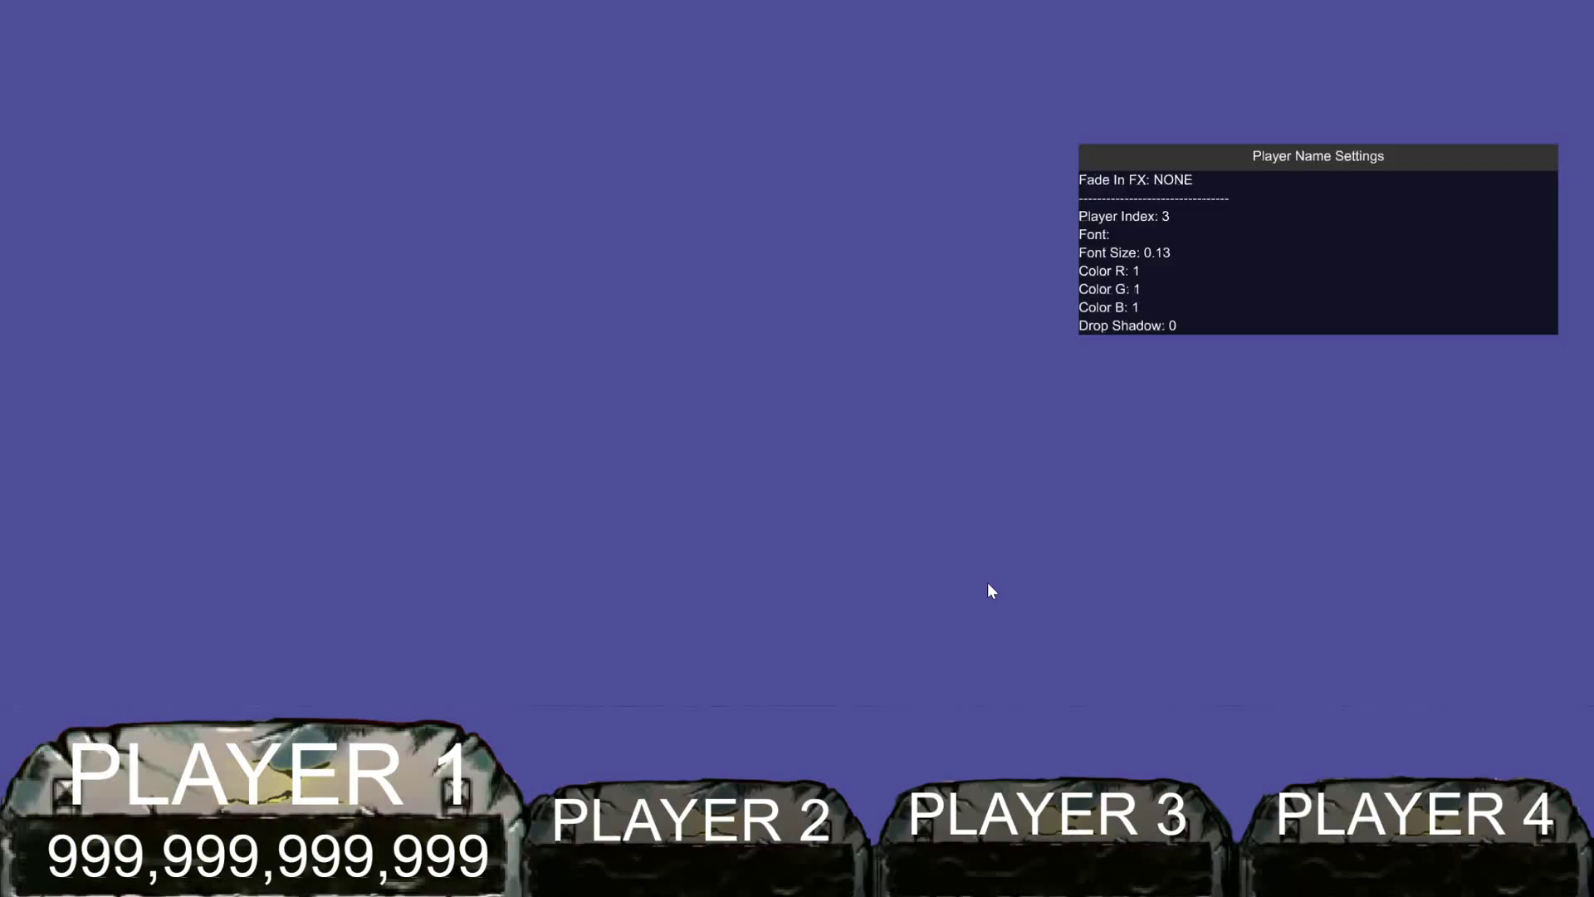
pyautogui.click(928, 799)
pyautogui.click(907, 660)
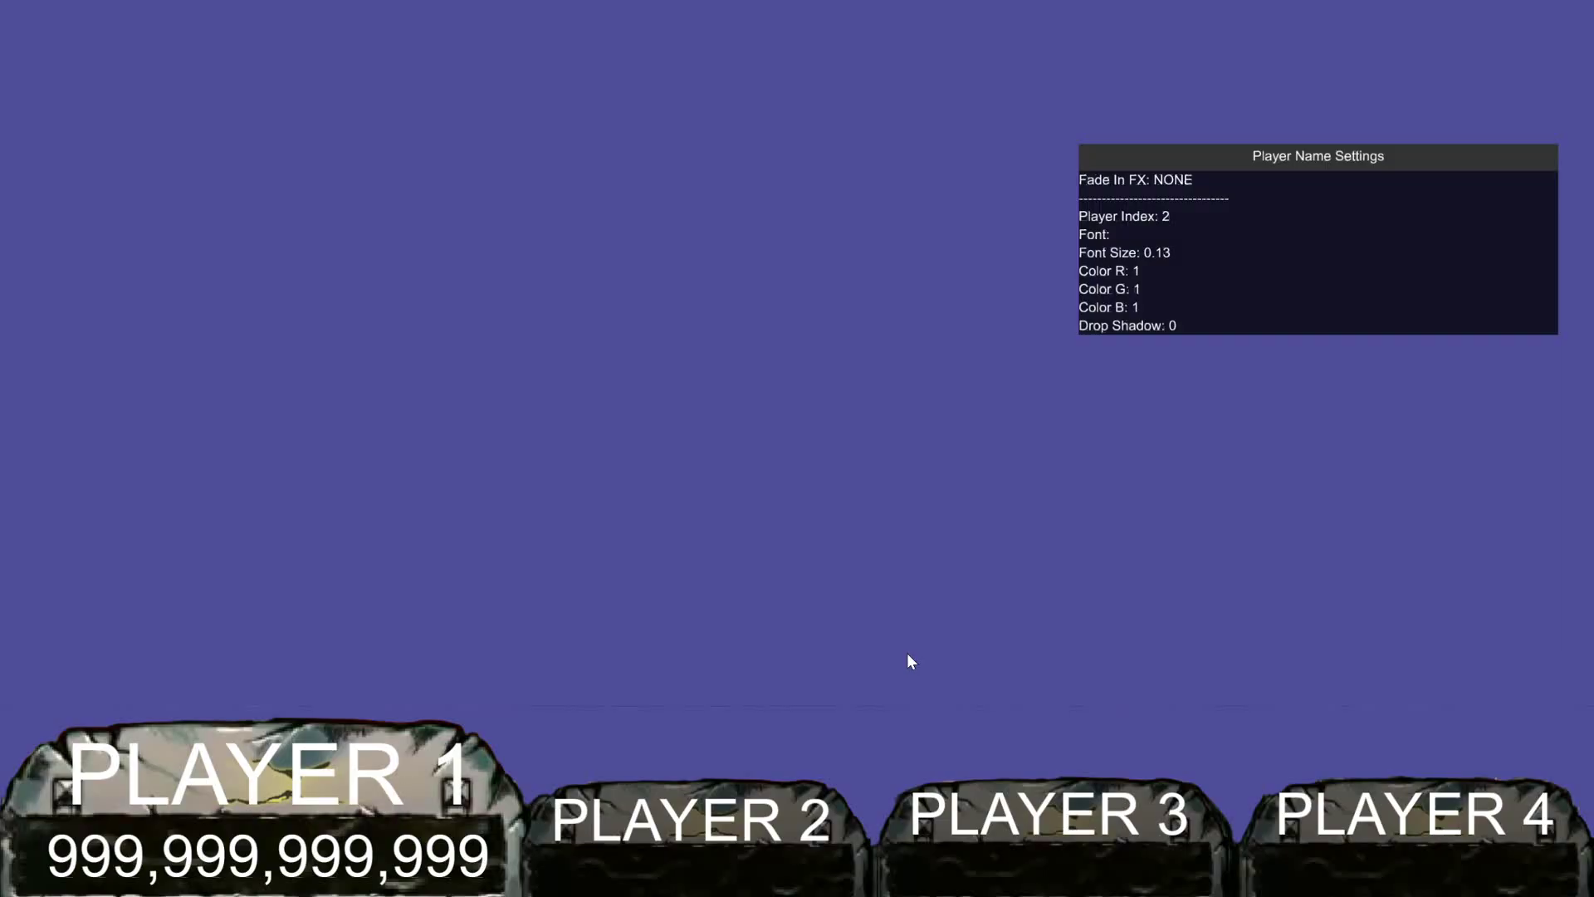
# Add a Player Score item on the second player's panel with font size 0.09 and player index 1
pyautogui.rightClick(792, 561)
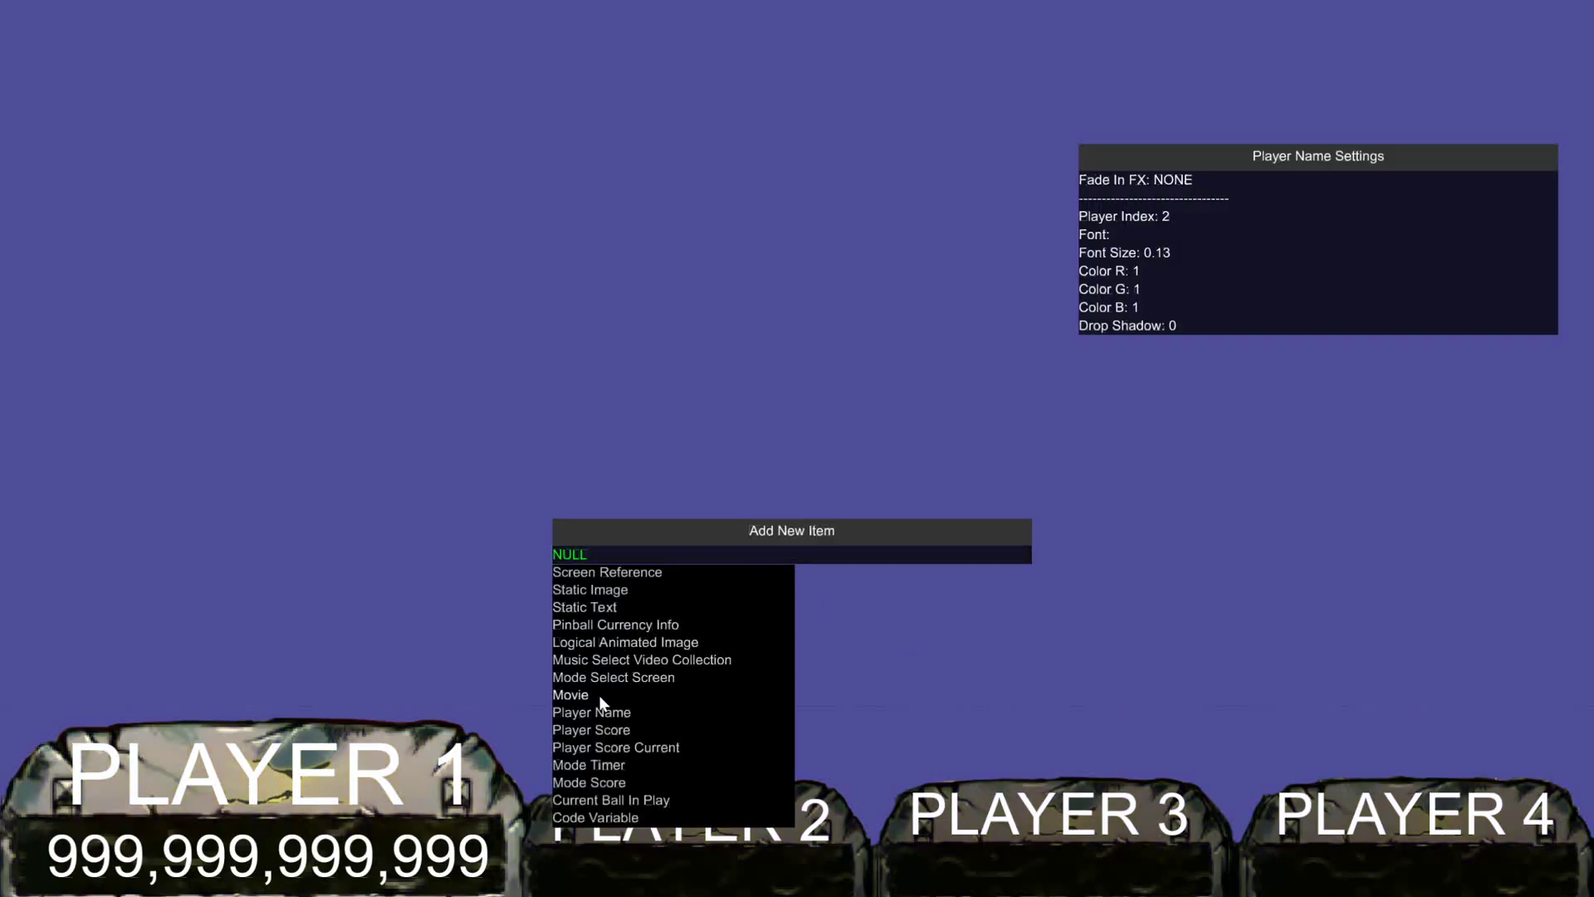
pyautogui.click(602, 729)
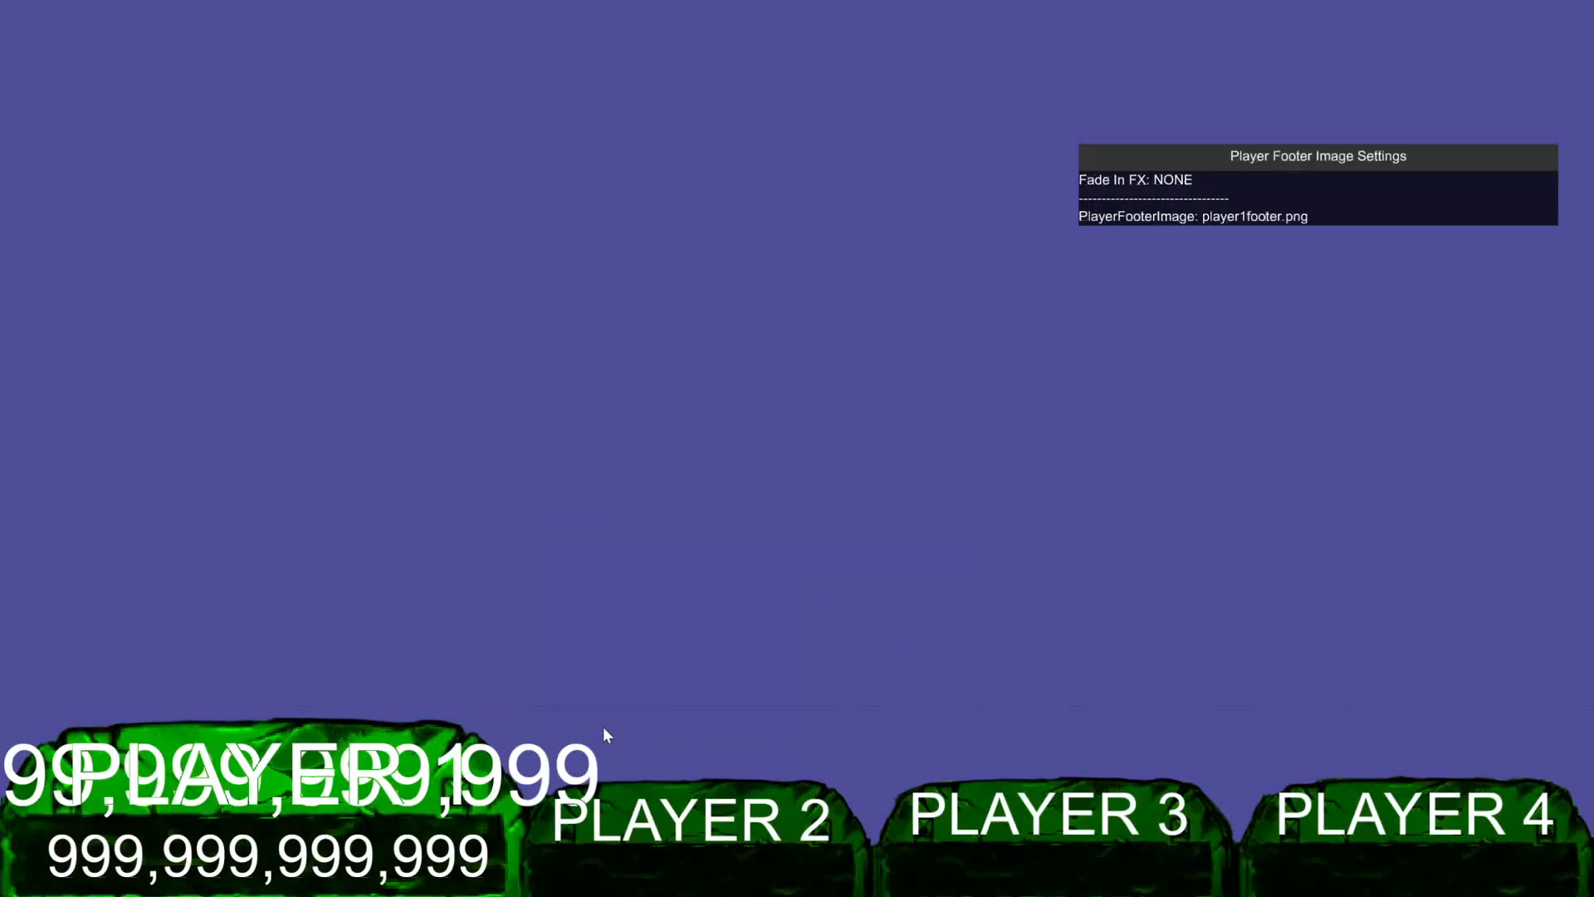
pyautogui.moveTo(585, 760); pyautogui.dragTo(768, 634)
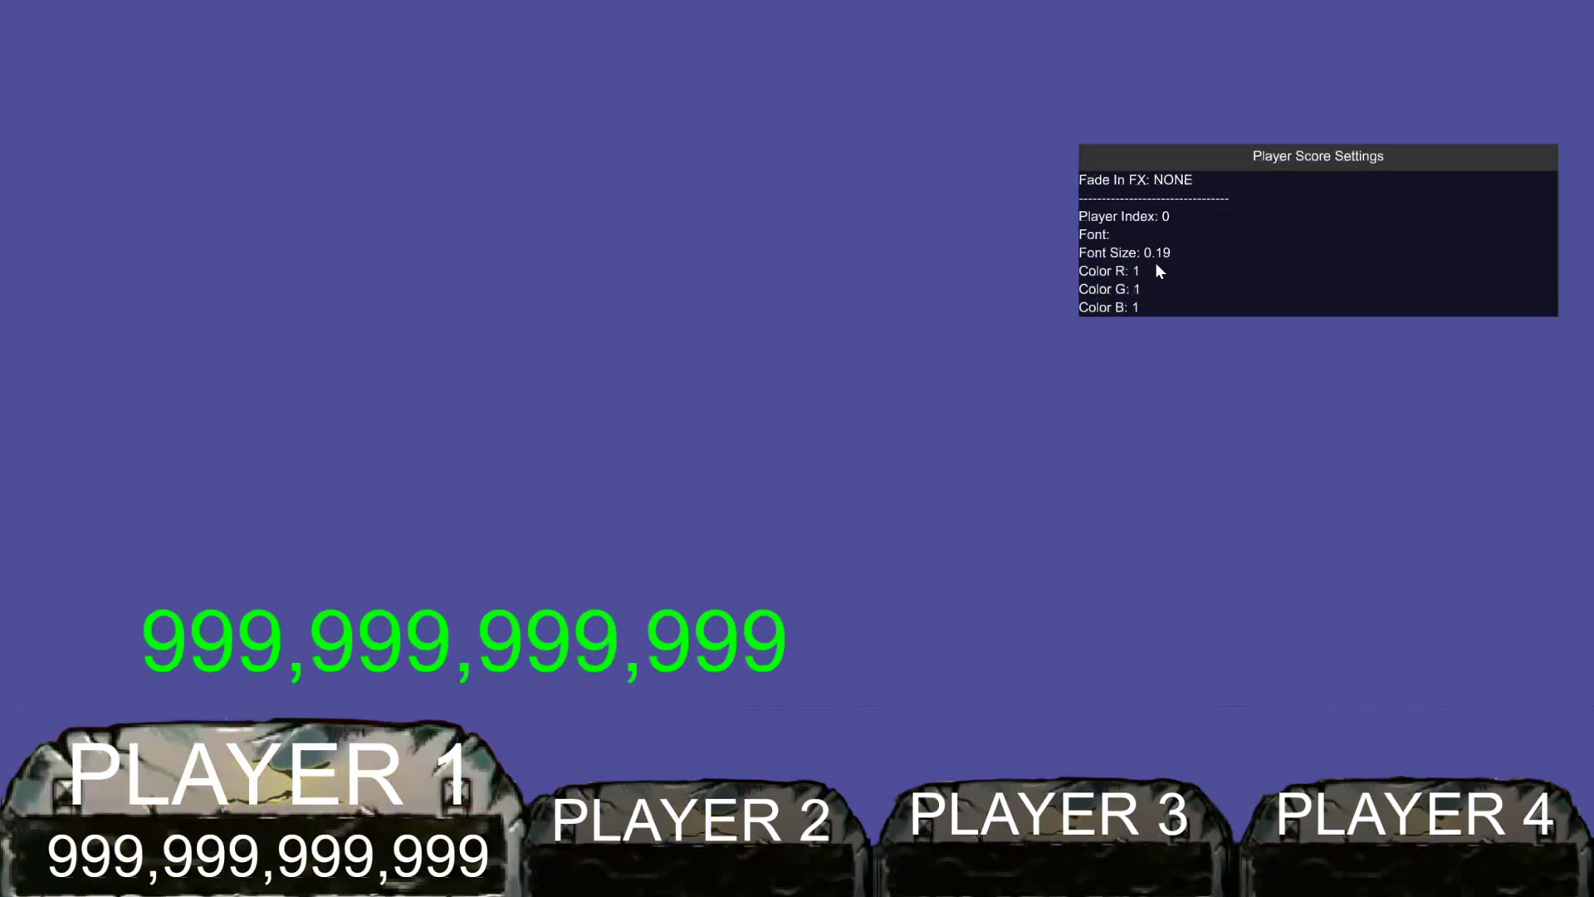
pyautogui.write('2')
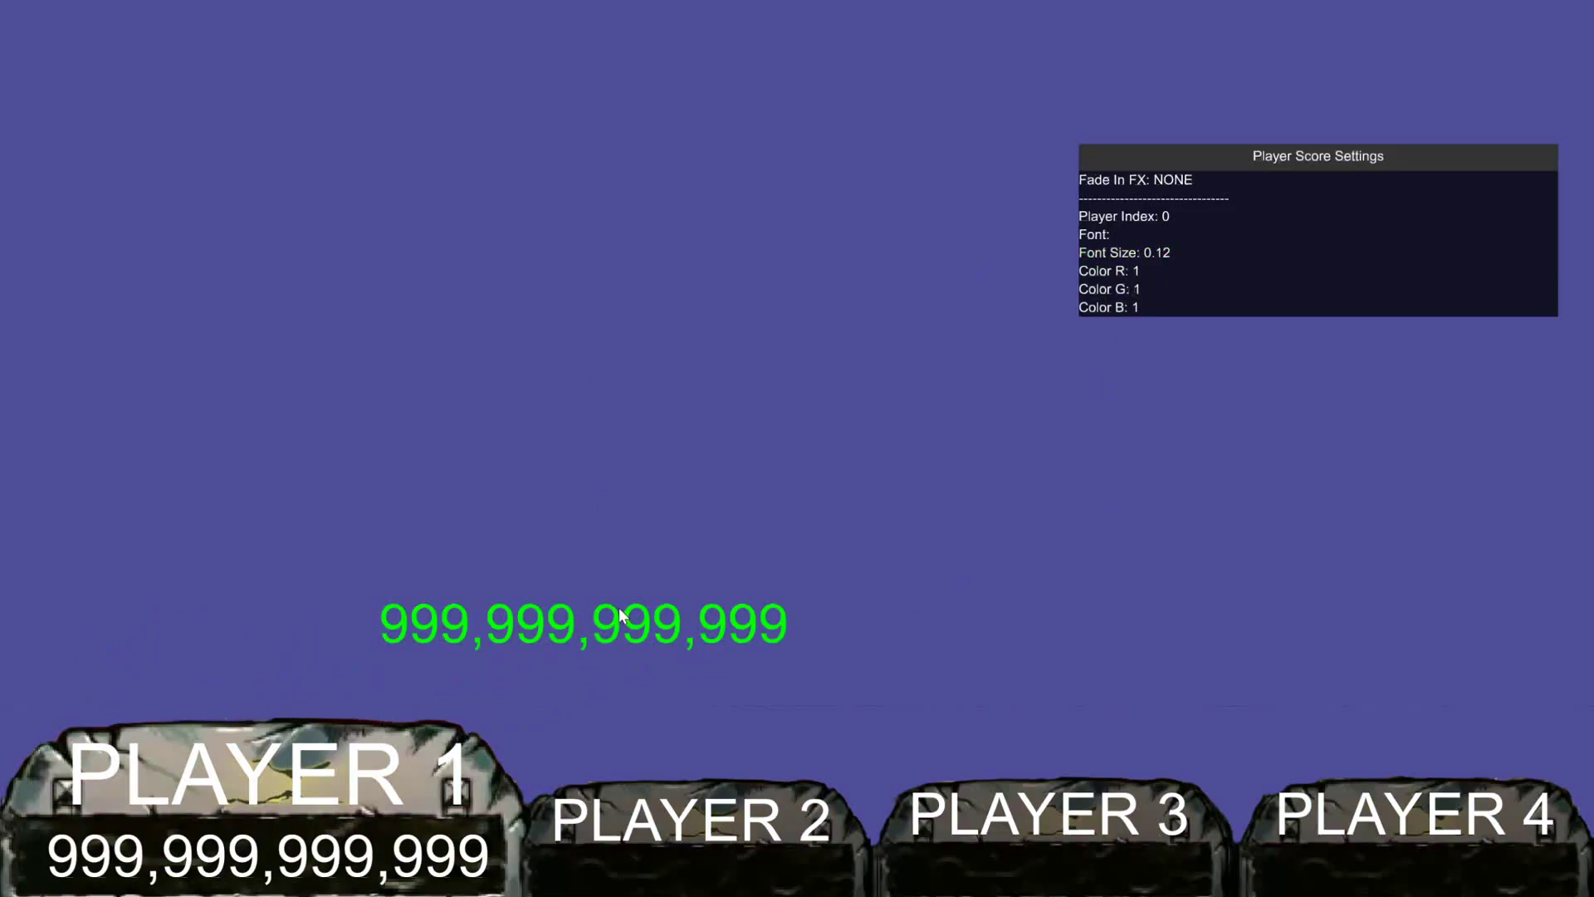
pyautogui.moveTo(619, 616); pyautogui.dragTo(764, 664)
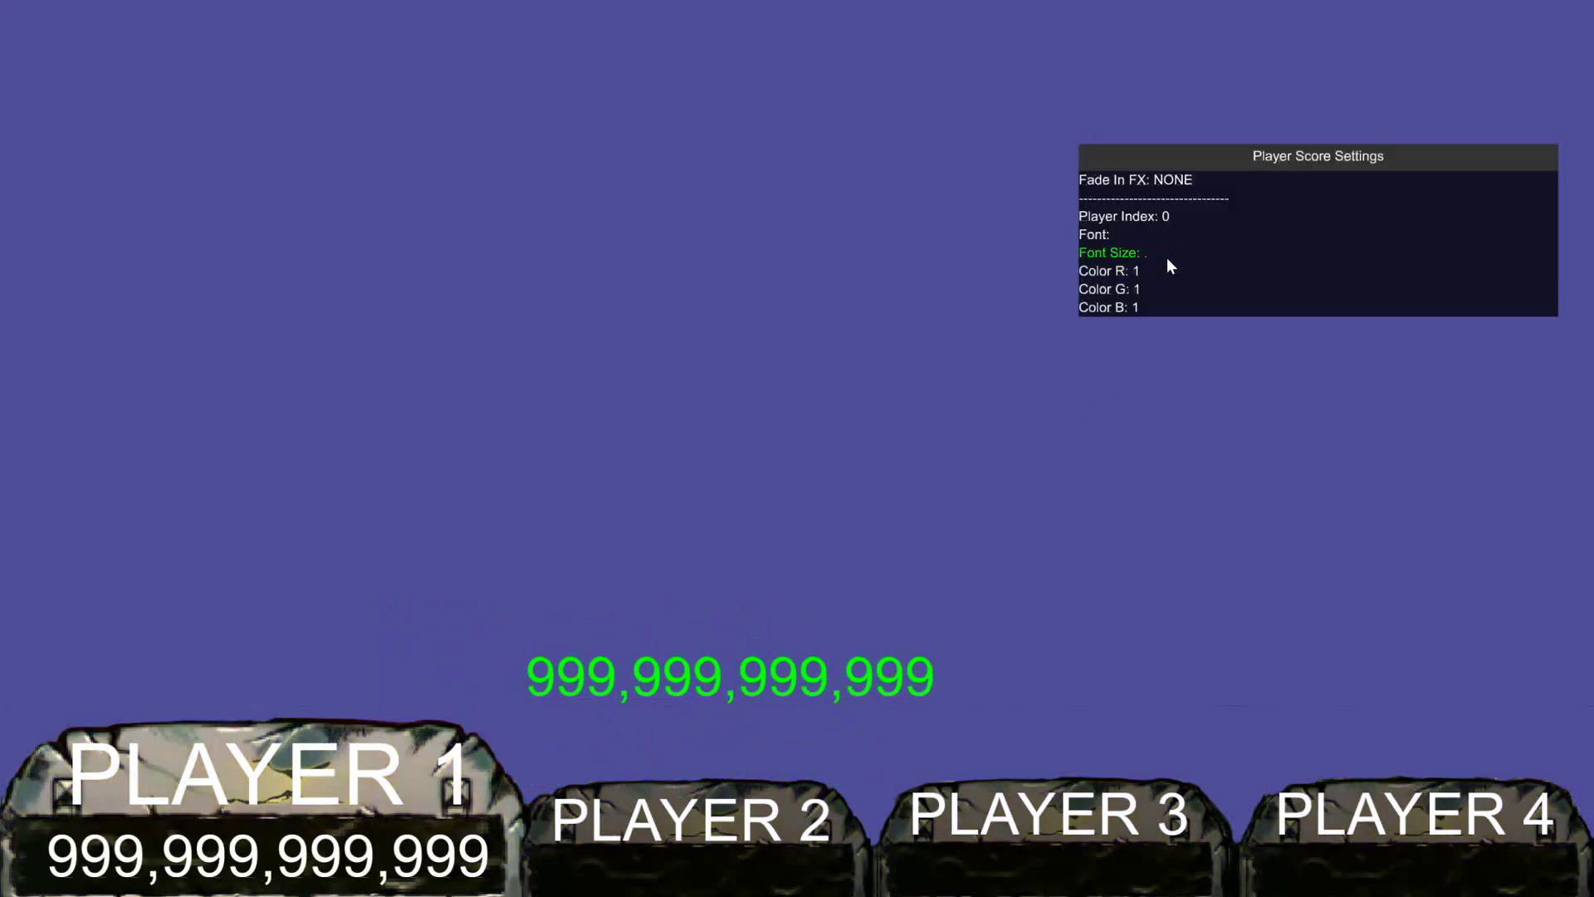
pyautogui.write('9')
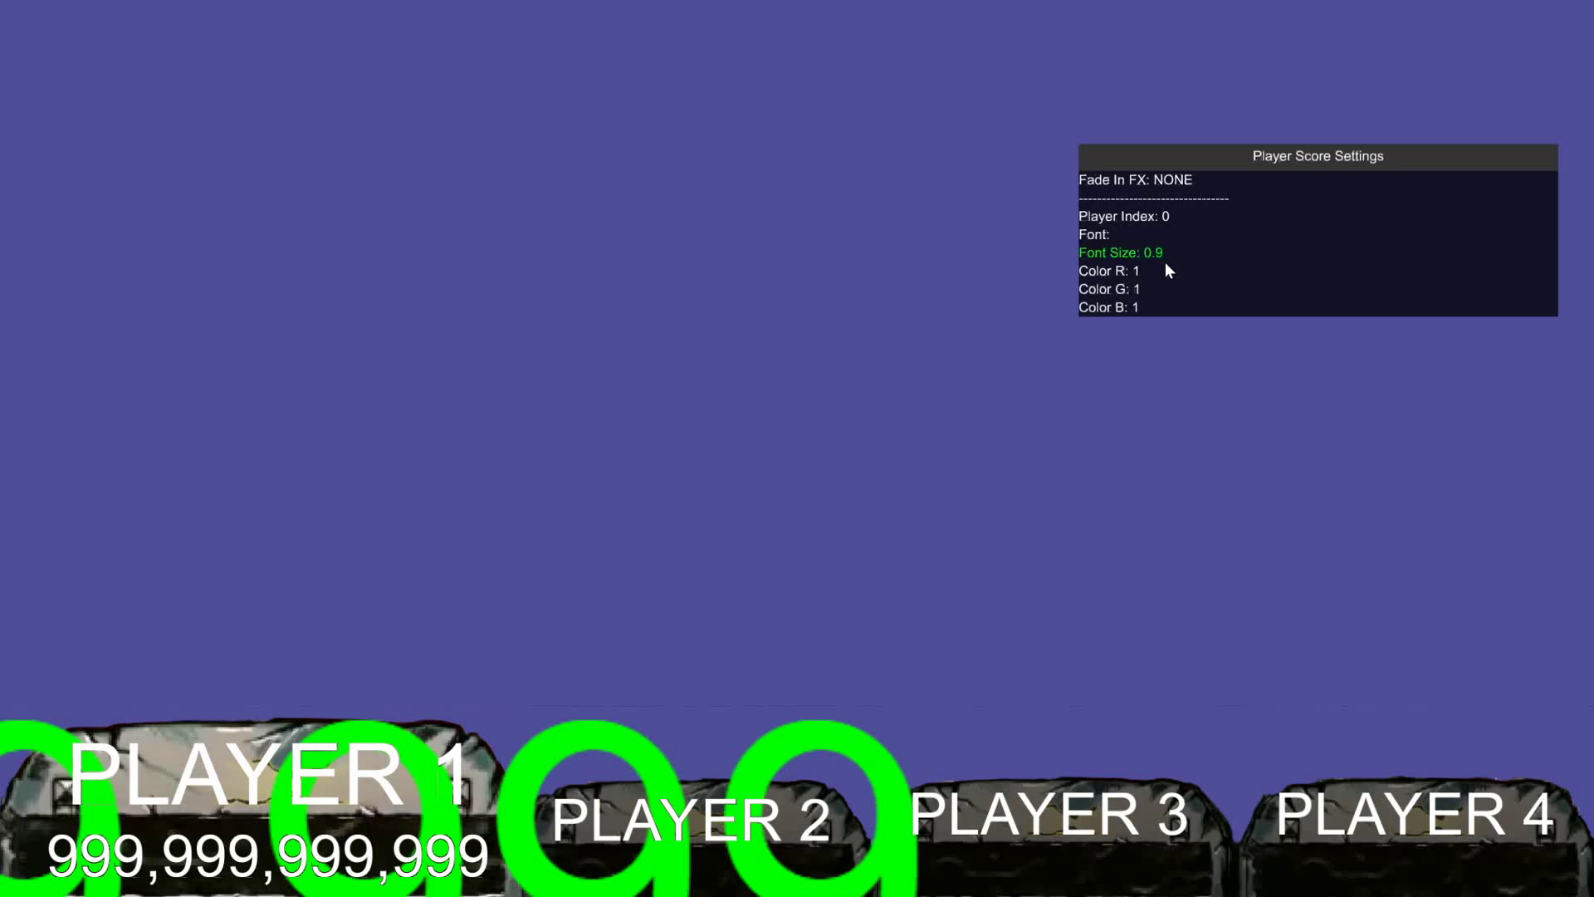
pyautogui.press('BackSpace')
pyautogui.write('09')
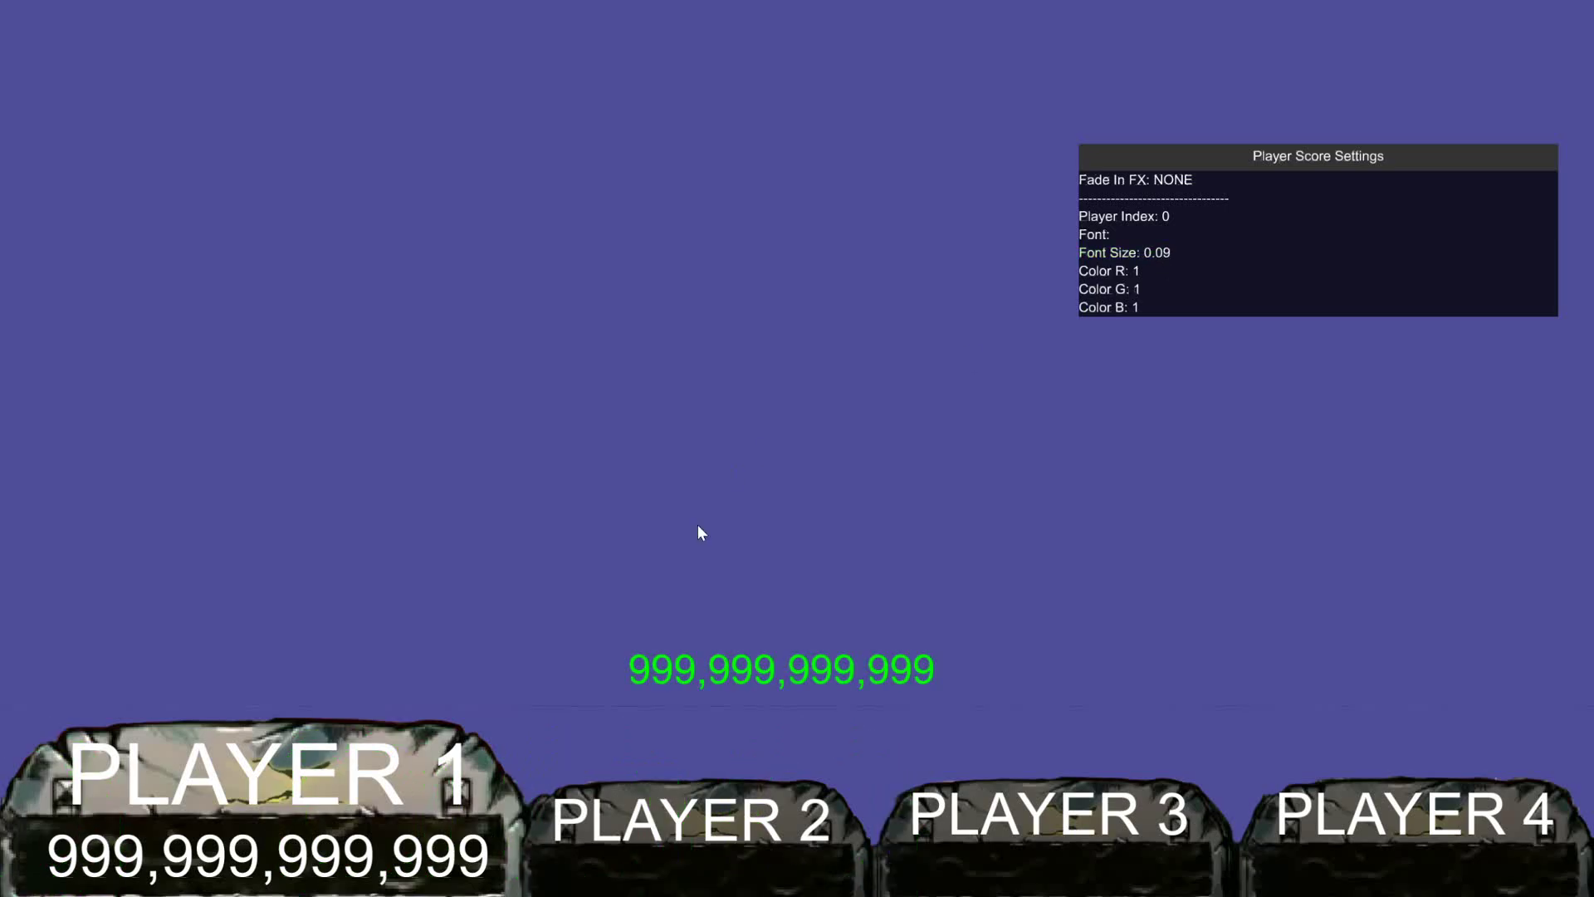
pyautogui.click(687, 669)
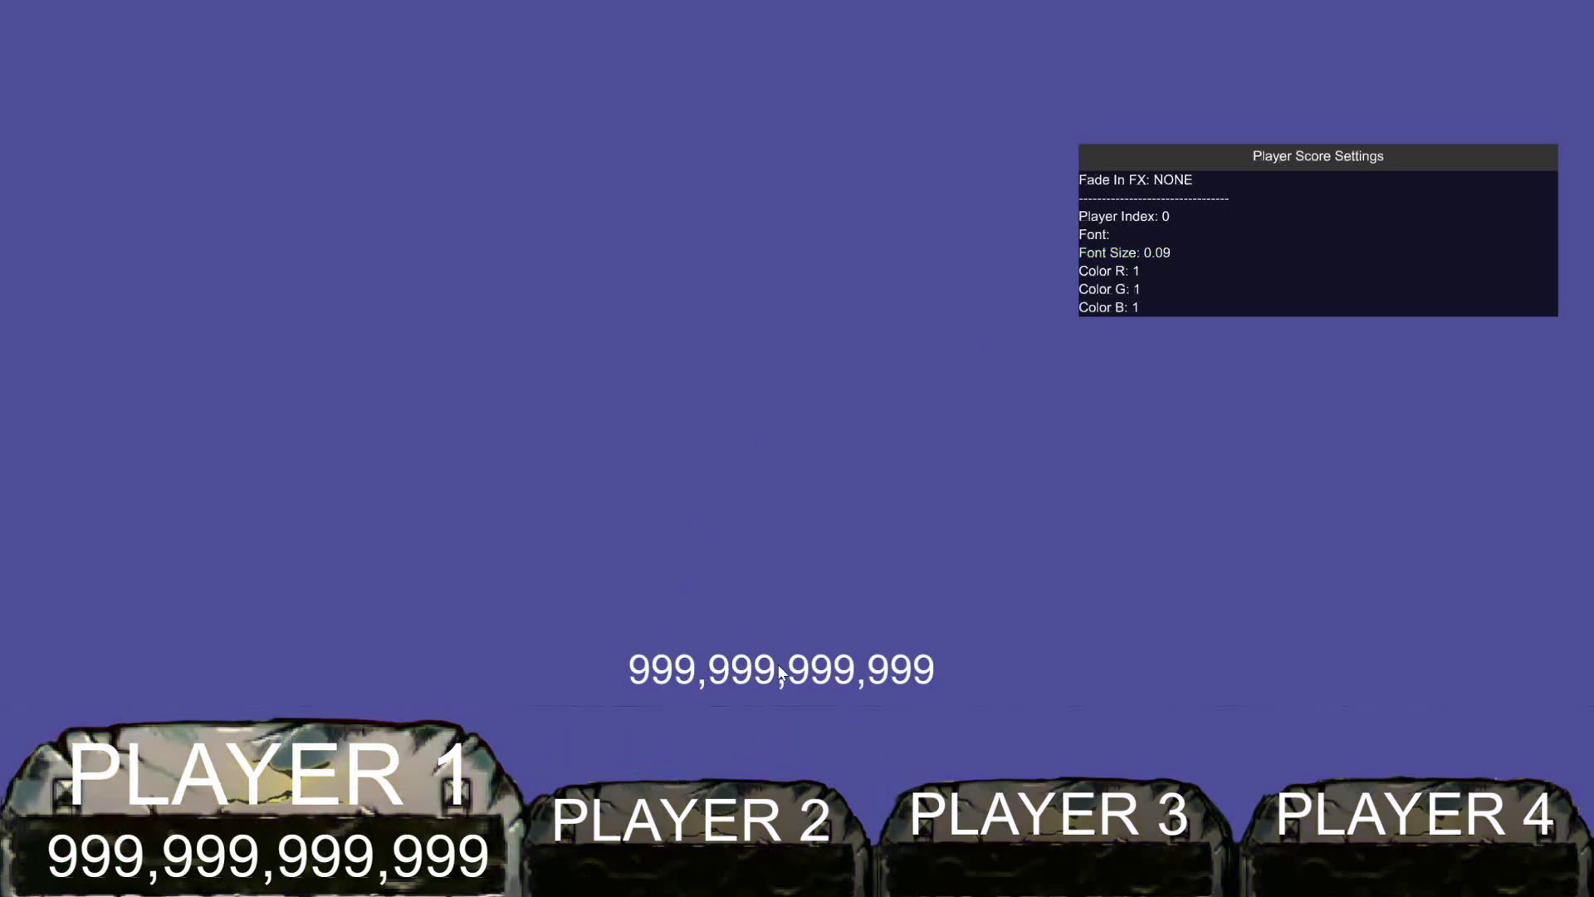
pyautogui.moveTo(822, 670); pyautogui.dragTo(739, 872)
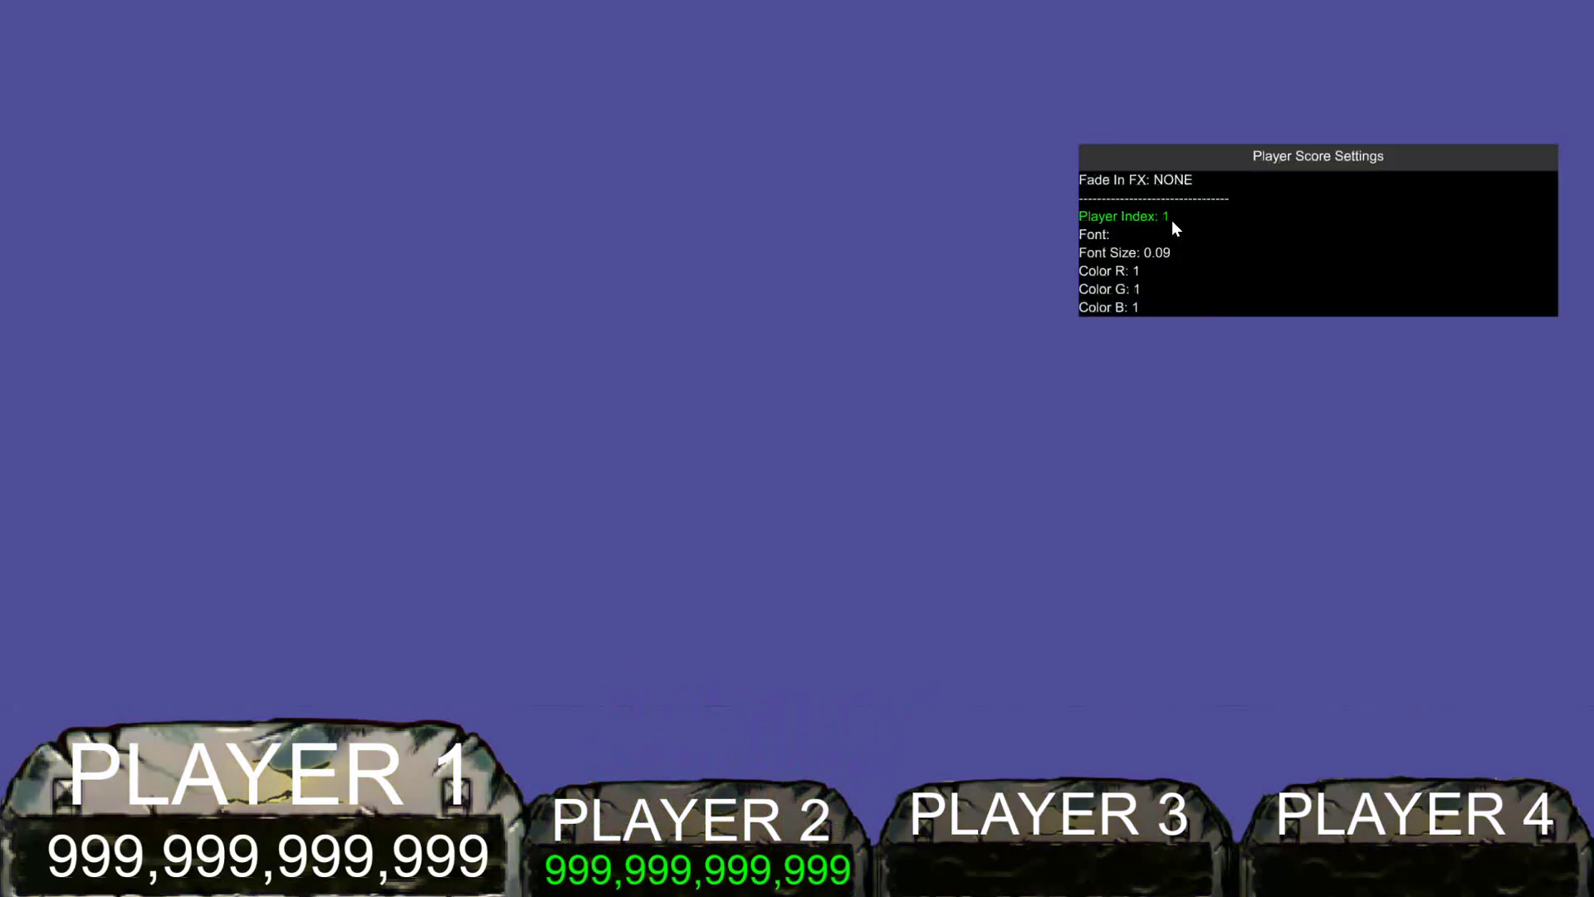
# Copy the second player's score onto the third and fourth panels with player indexes 2 and 3, and close the layout
pyautogui.click(742, 868)
pyautogui.click(868, 755)
pyautogui.moveTo(834, 762); pyautogui.dragTo(992, 840)
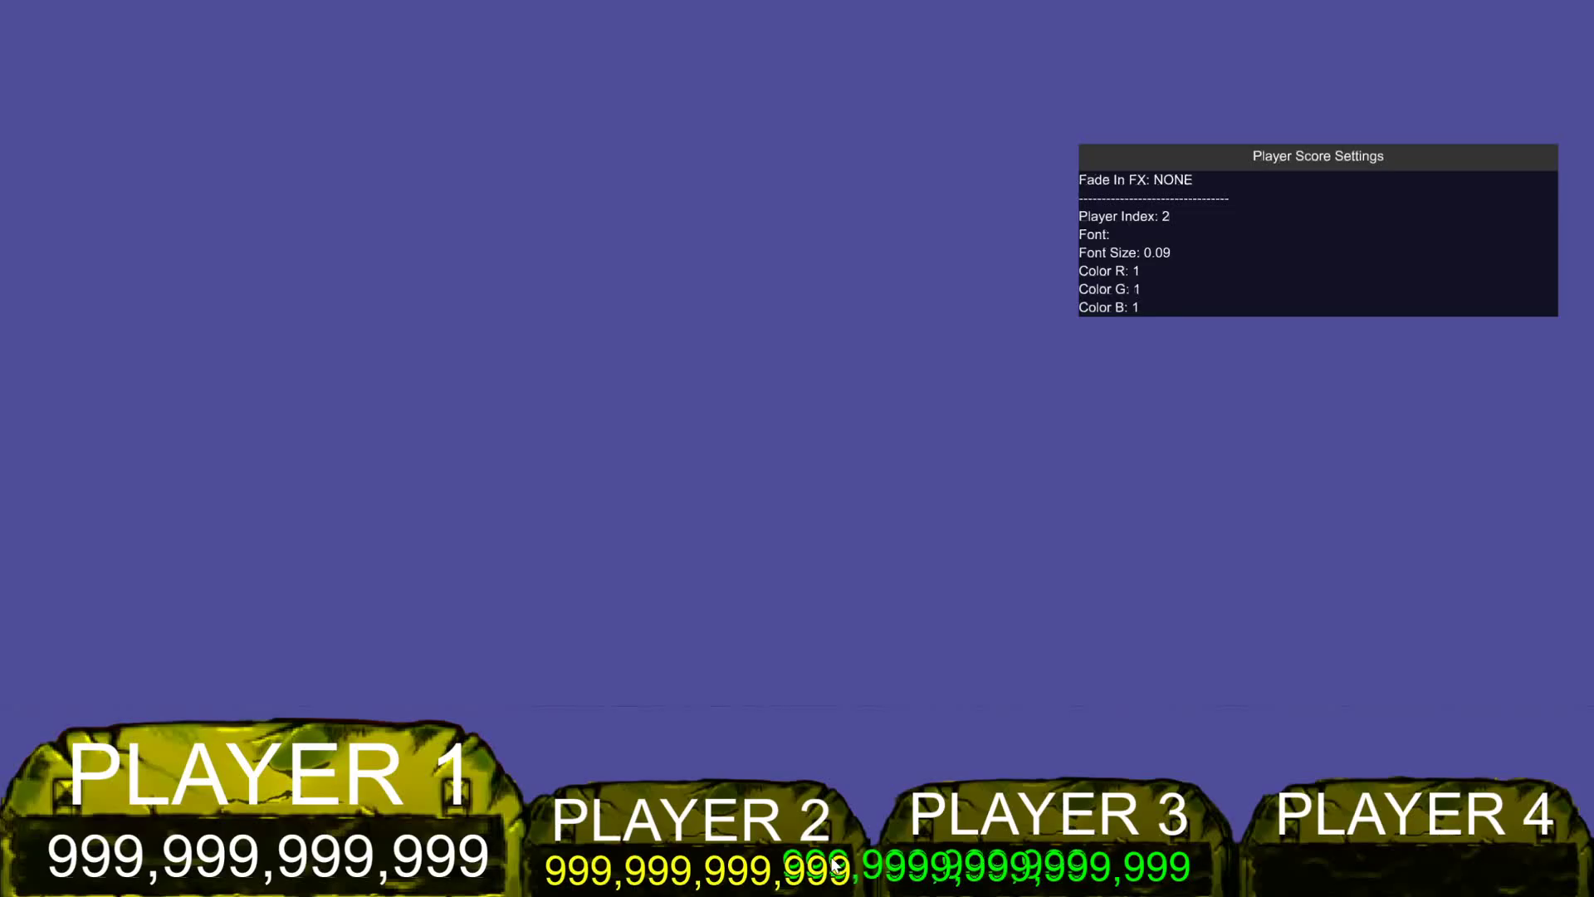
pyautogui.click(880, 847)
pyautogui.click(880, 863)
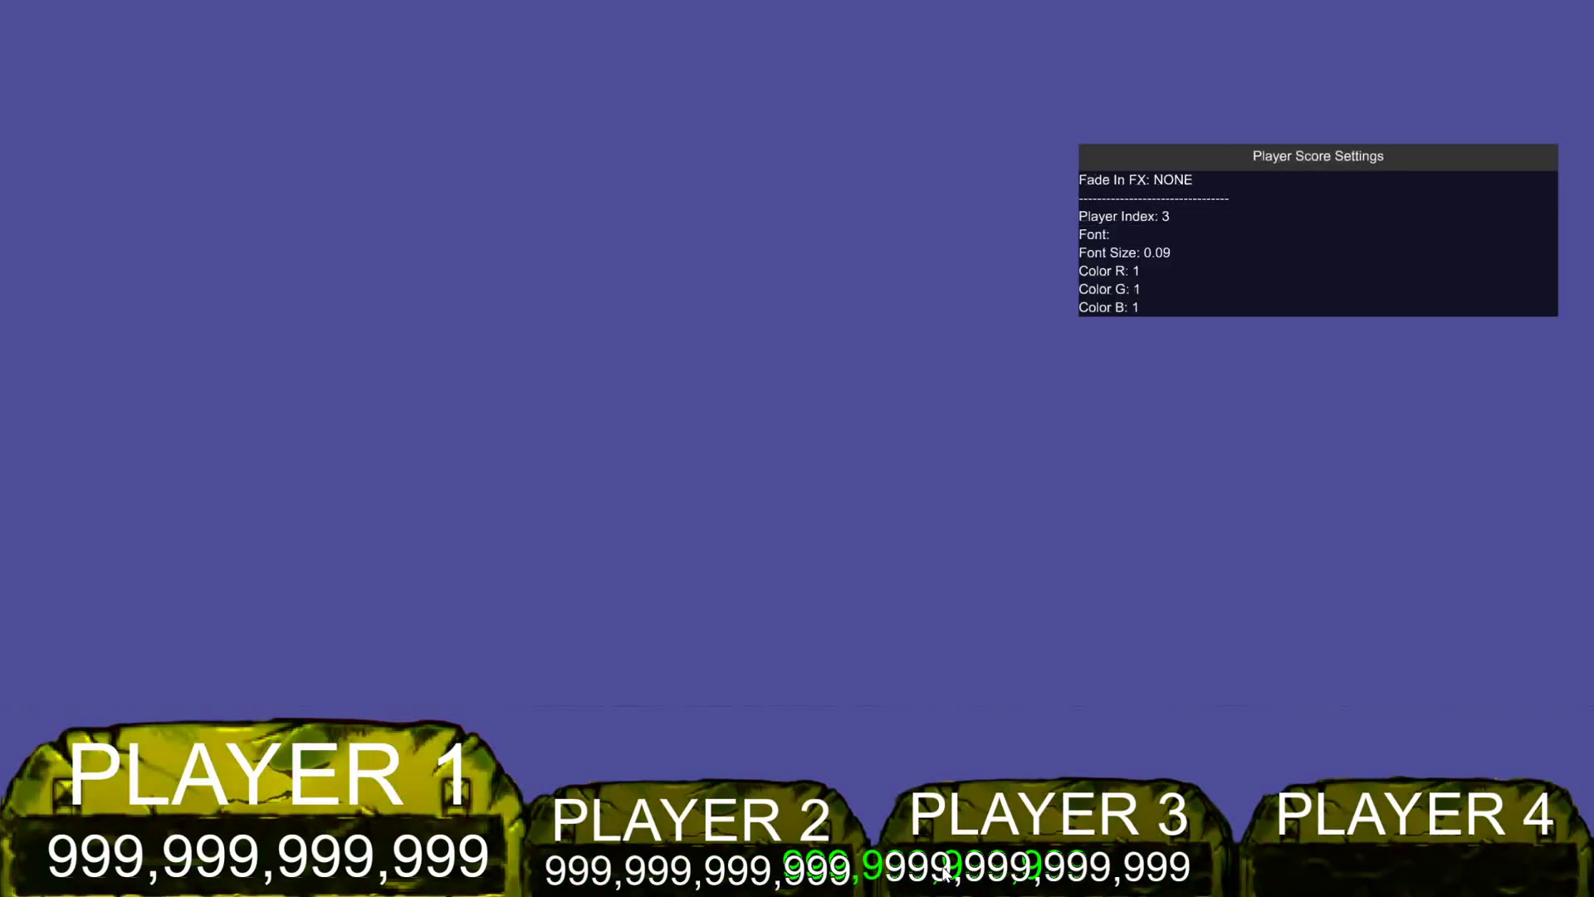
pyautogui.moveTo(951, 871); pyautogui.dragTo(1451, 864)
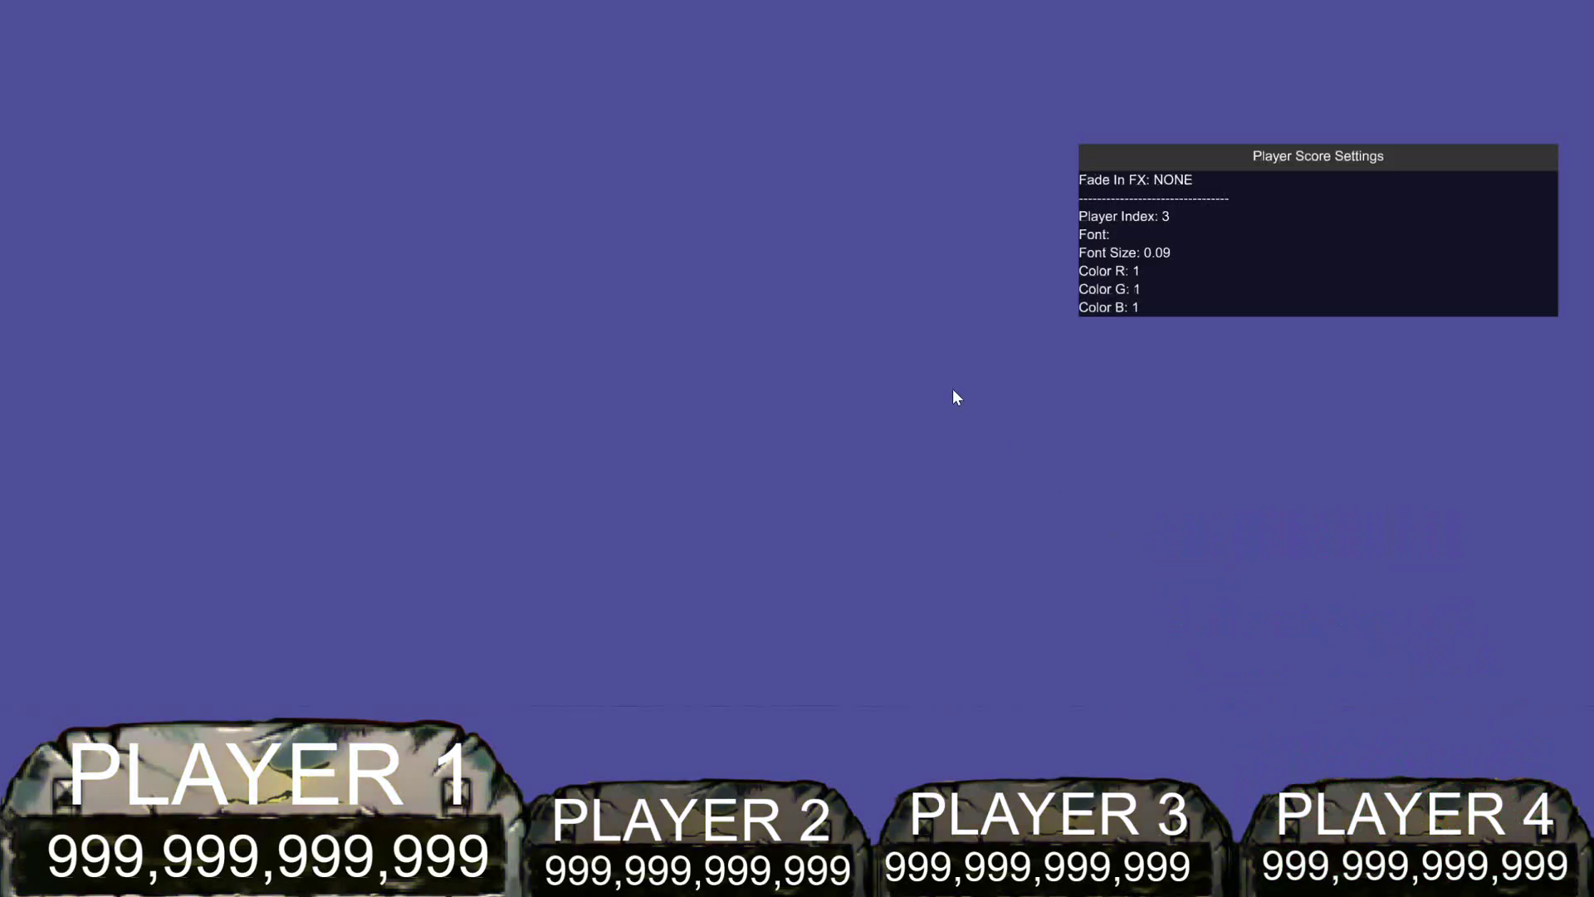
pyautogui.press('Escape')
# Reopen the Player Score Footer 1 layout to review its names and scores, and close it
pyautogui.moveTo(953, 397); pyautogui.dragTo(779, 395)
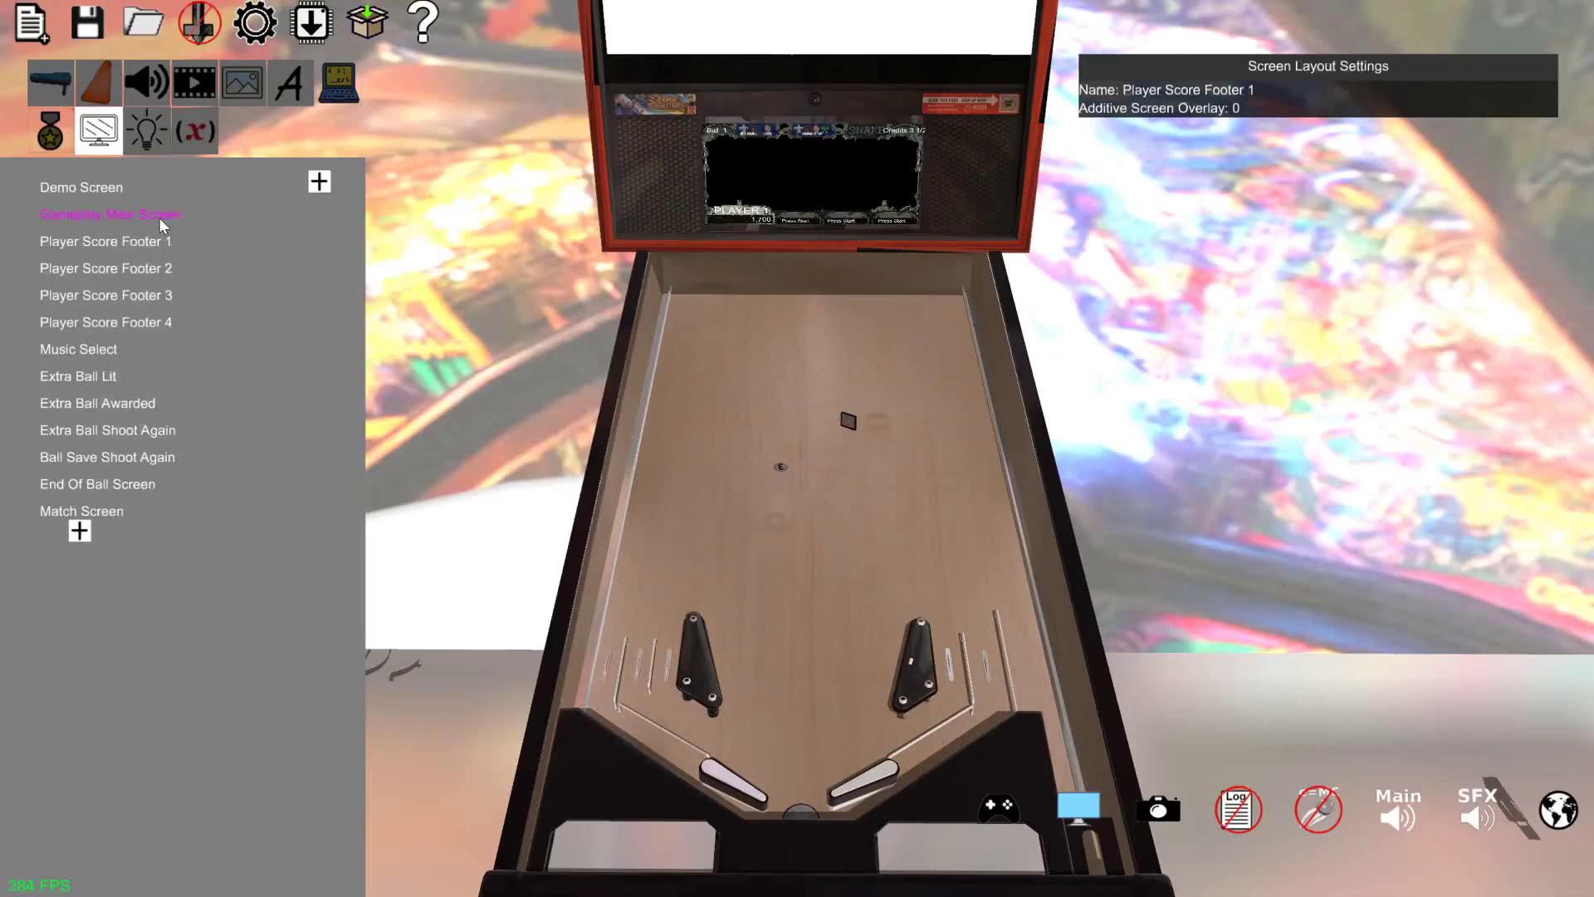
pyautogui.click(151, 244)
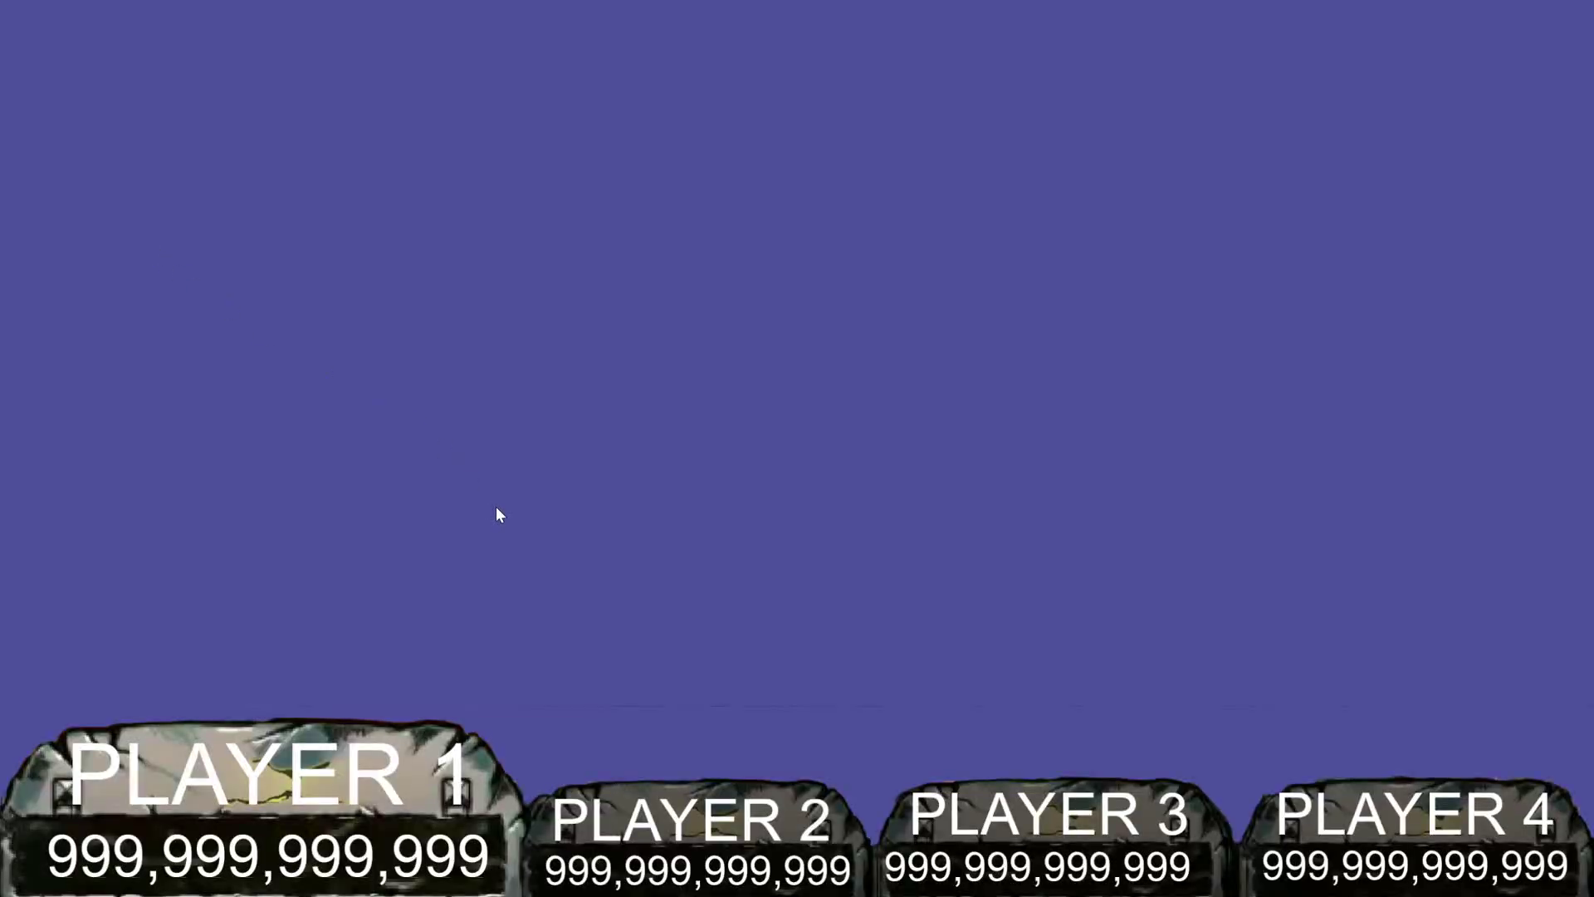
pyautogui.press('Escape')
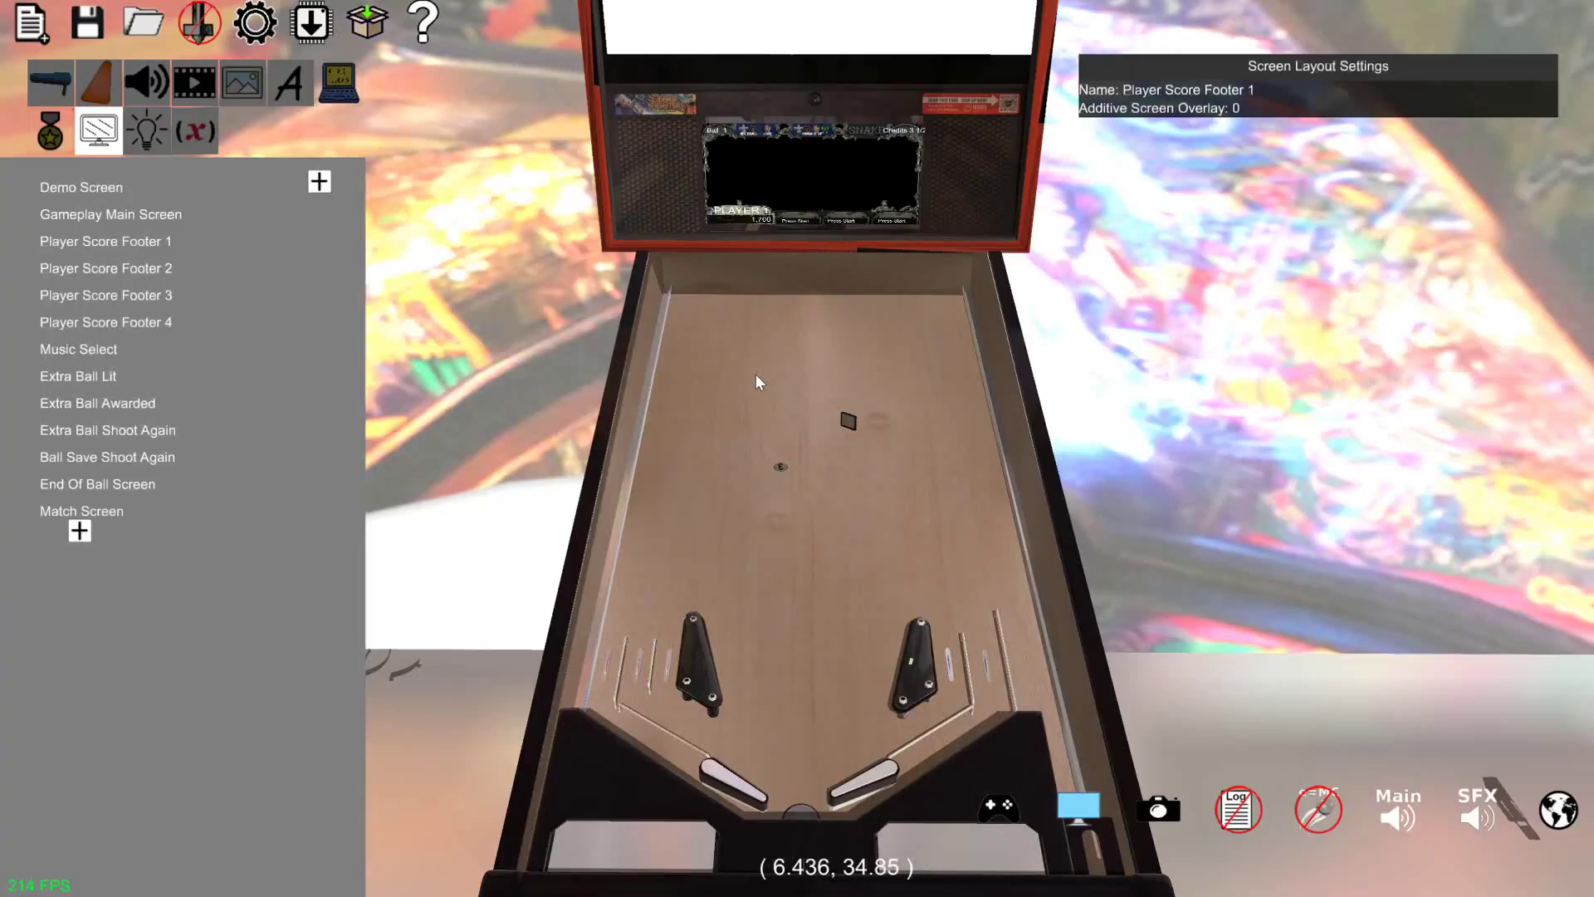
# Play-test the table with a two-player game to check the score footers and return to the editor
pyautogui.press('Escape')
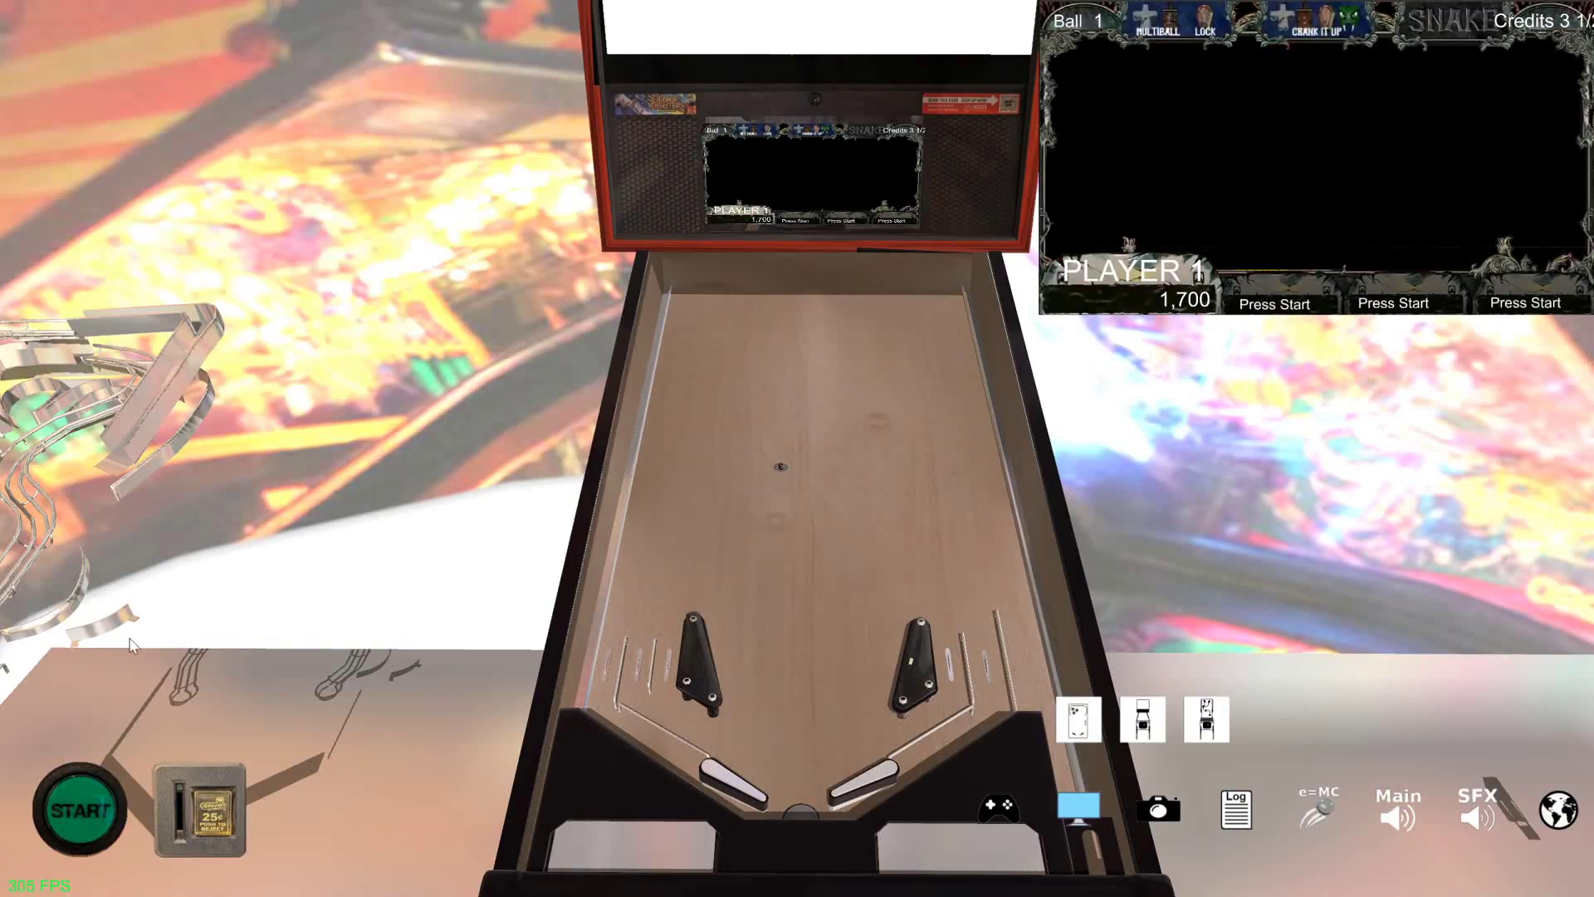
pyautogui.press('1')
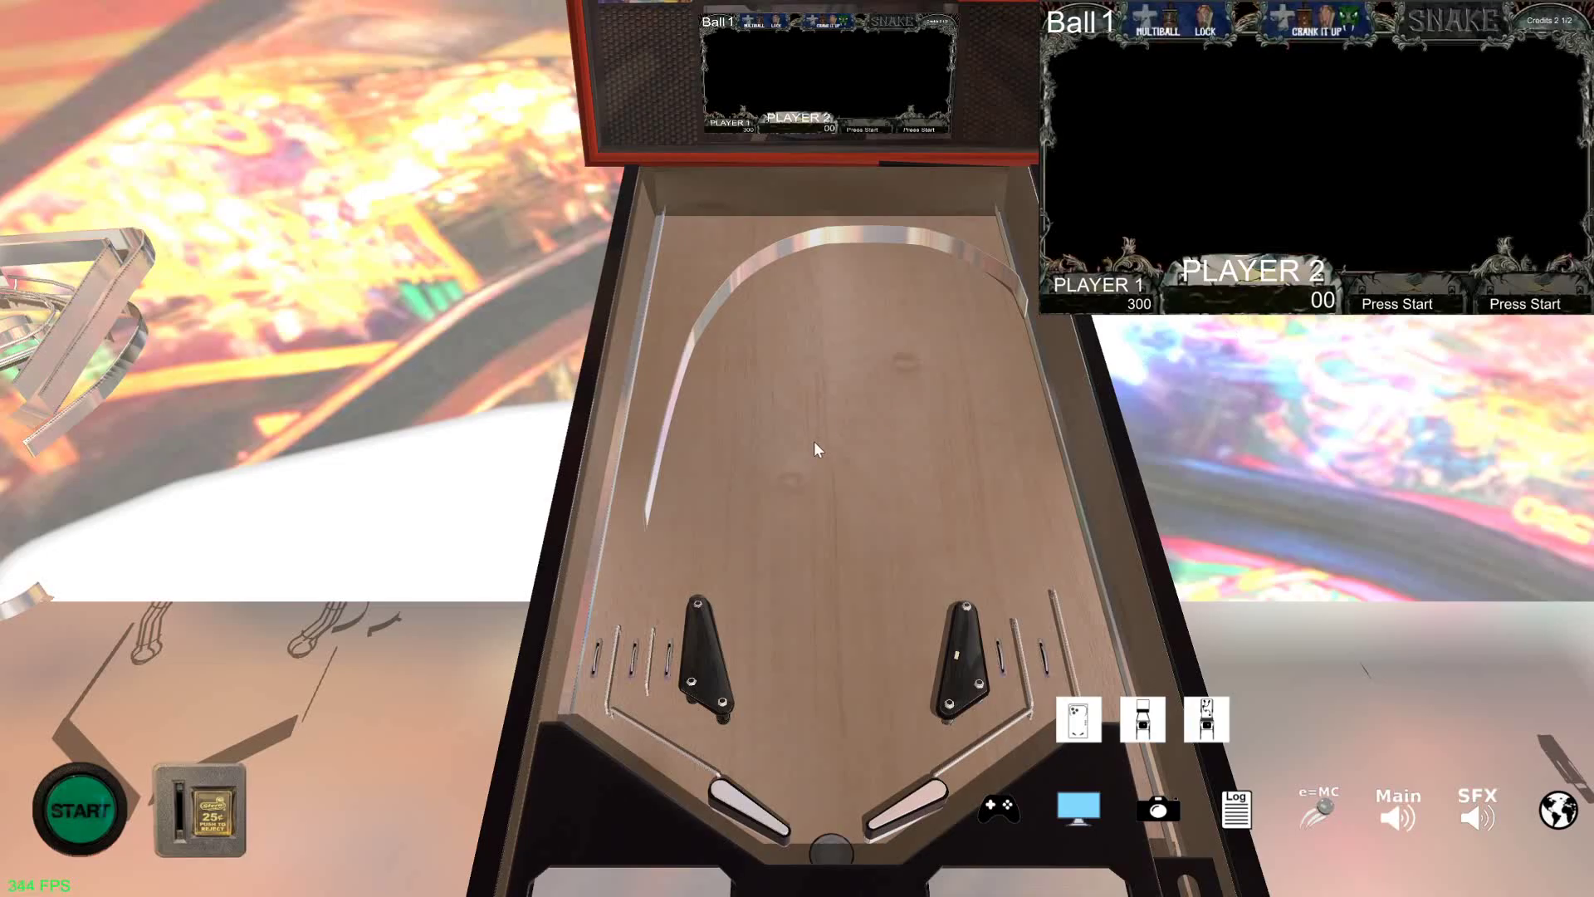
pyautogui.press('Escape')
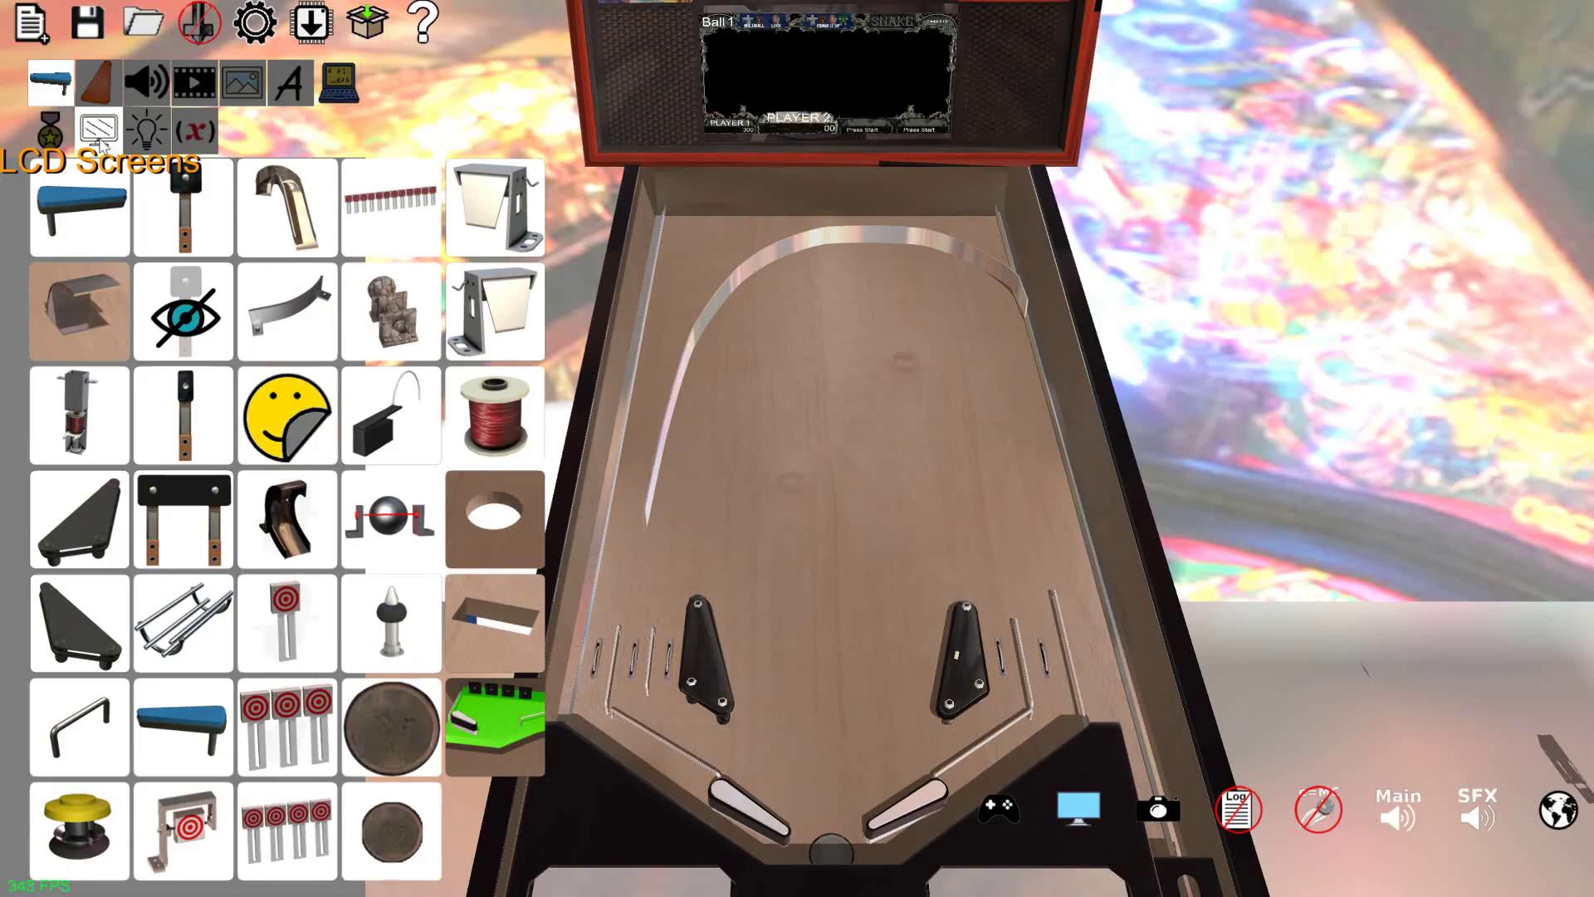
# Open the End Of Ball Screen layout and place a new Movie item on it
pyautogui.click(99, 142)
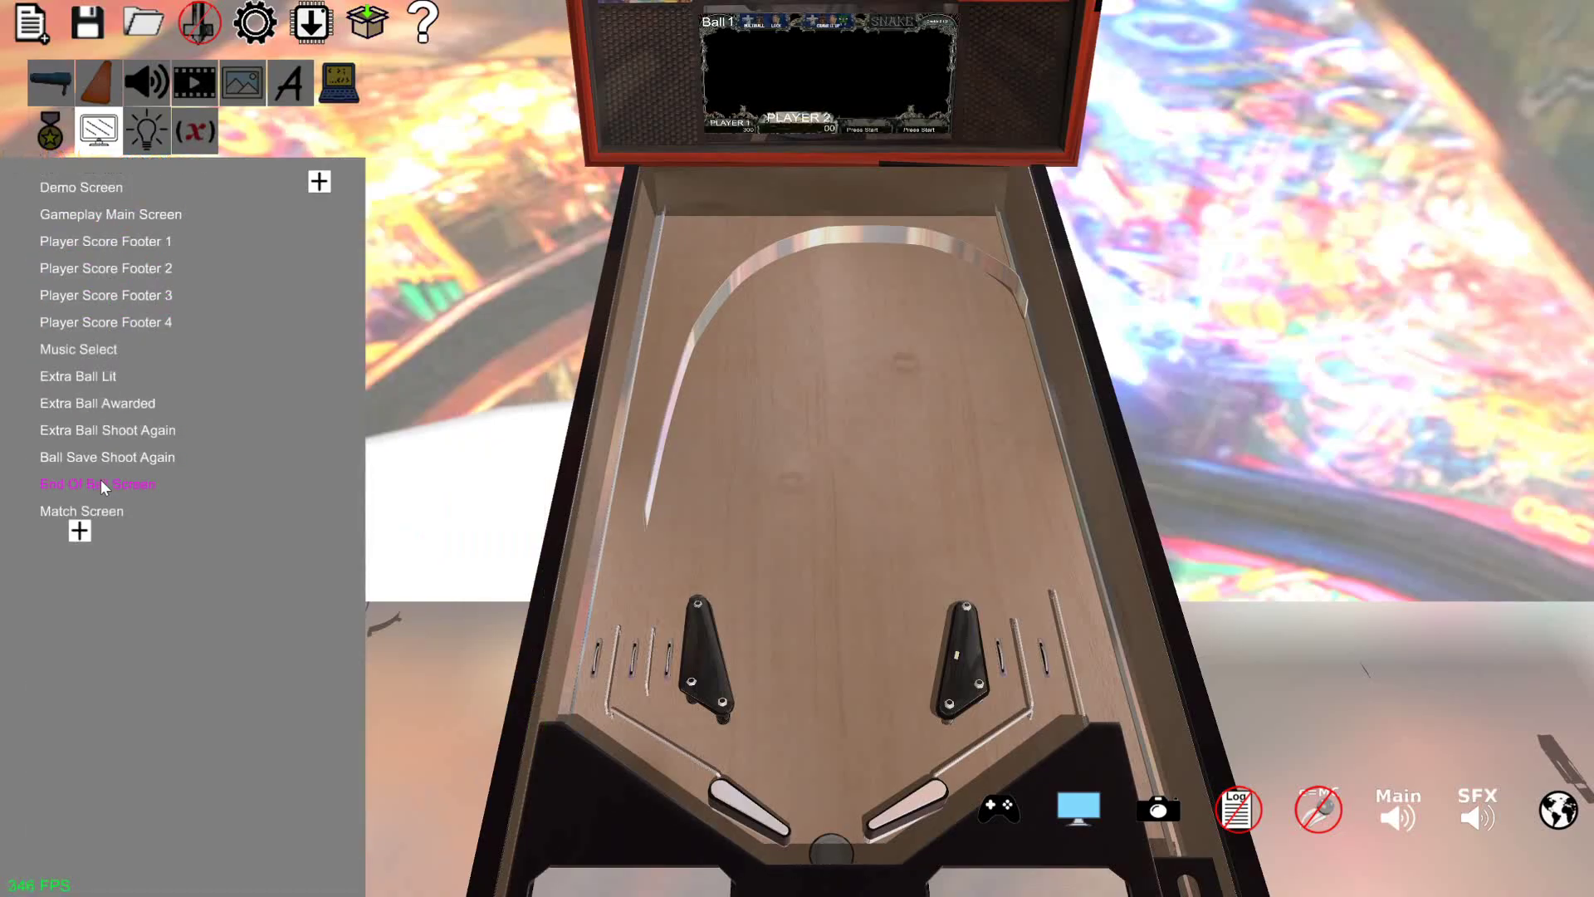
pyautogui.click(62, 485)
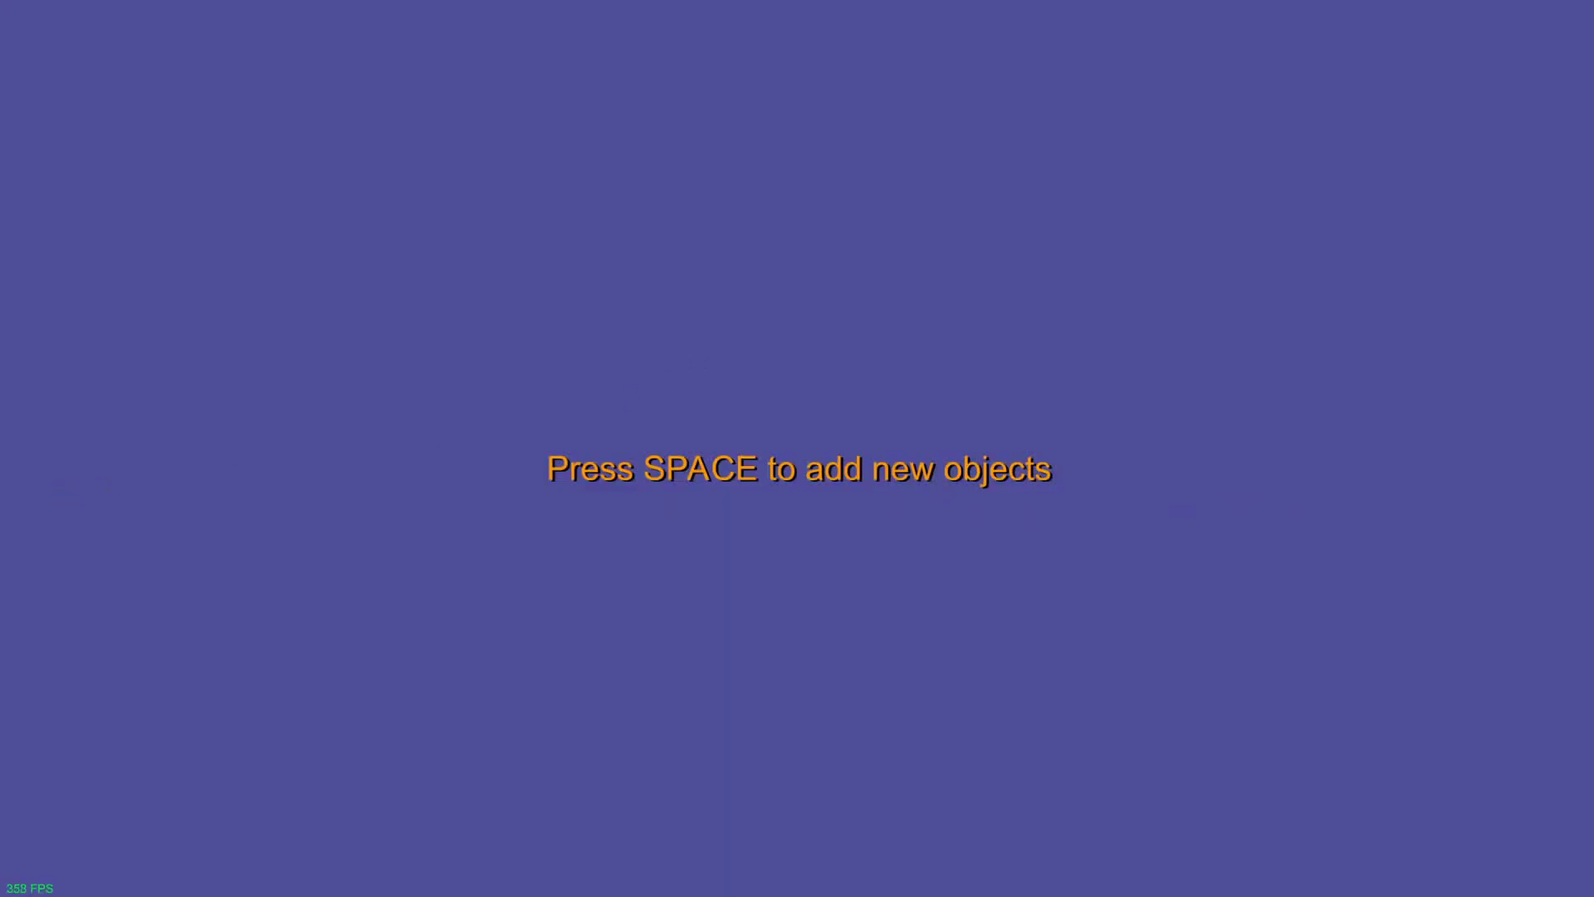
pyautogui.press('space')
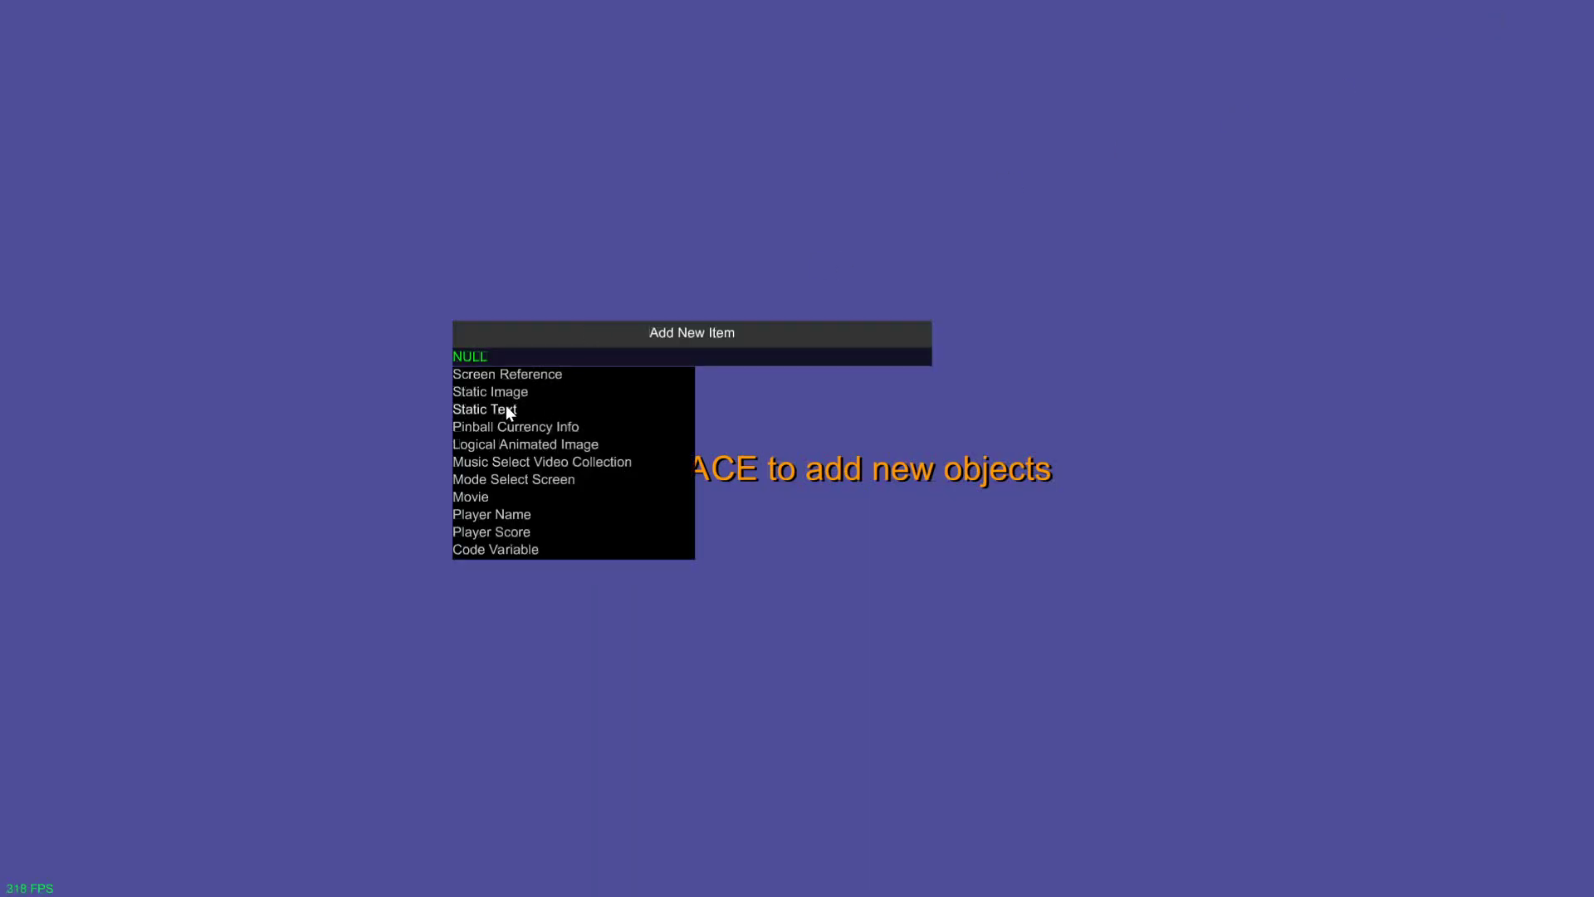
pyautogui.click(479, 493)
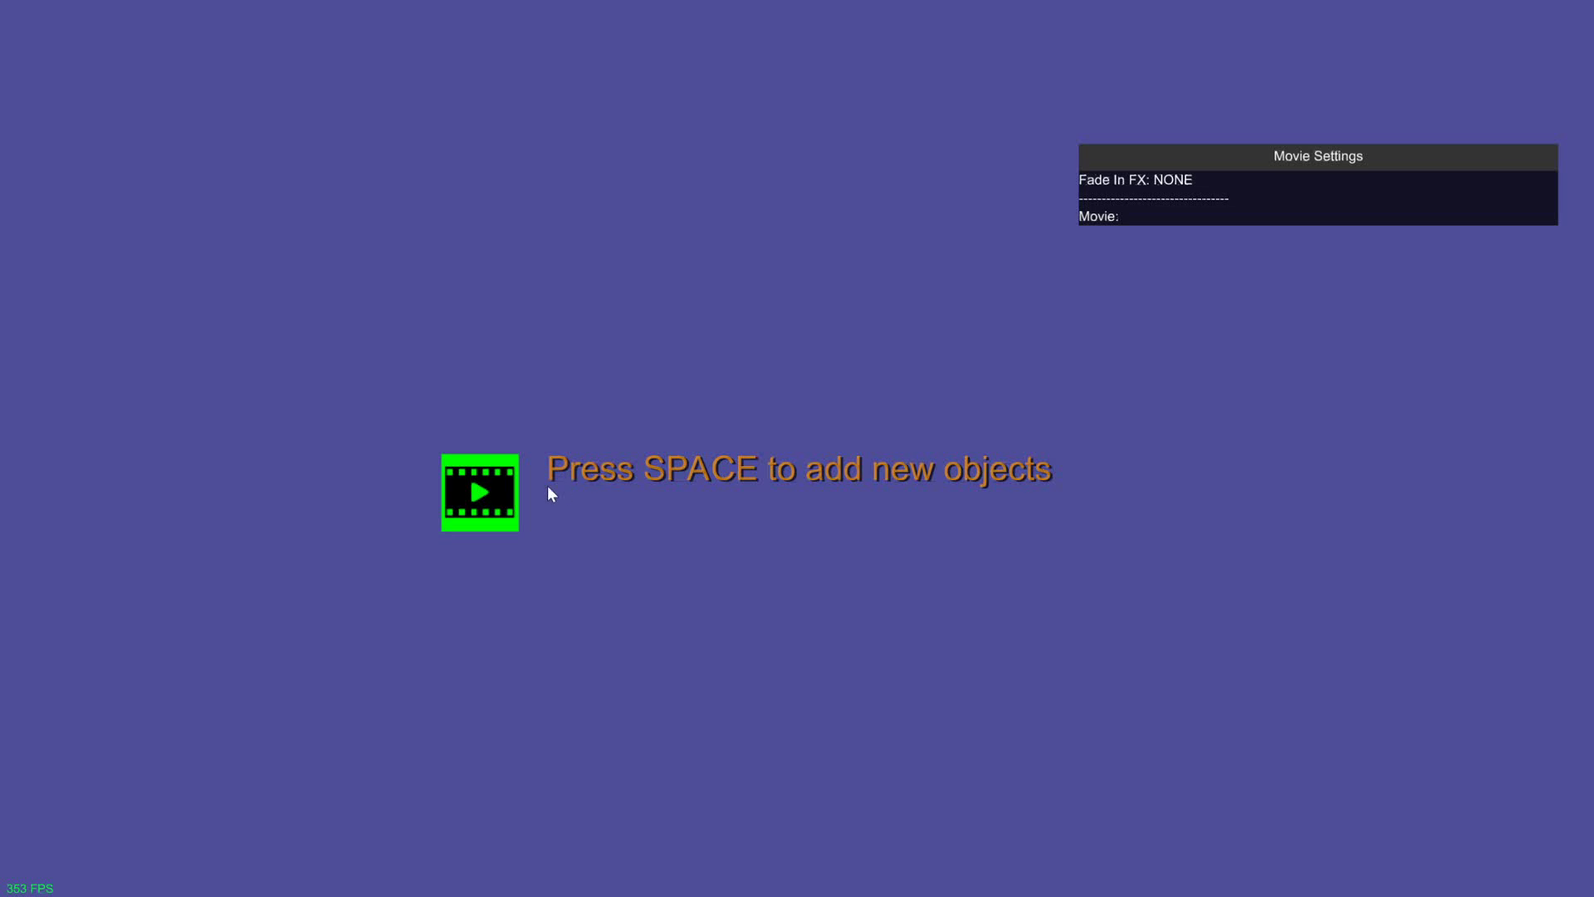
pyautogui.moveTo(548, 494); pyautogui.dragTo(612, 420)
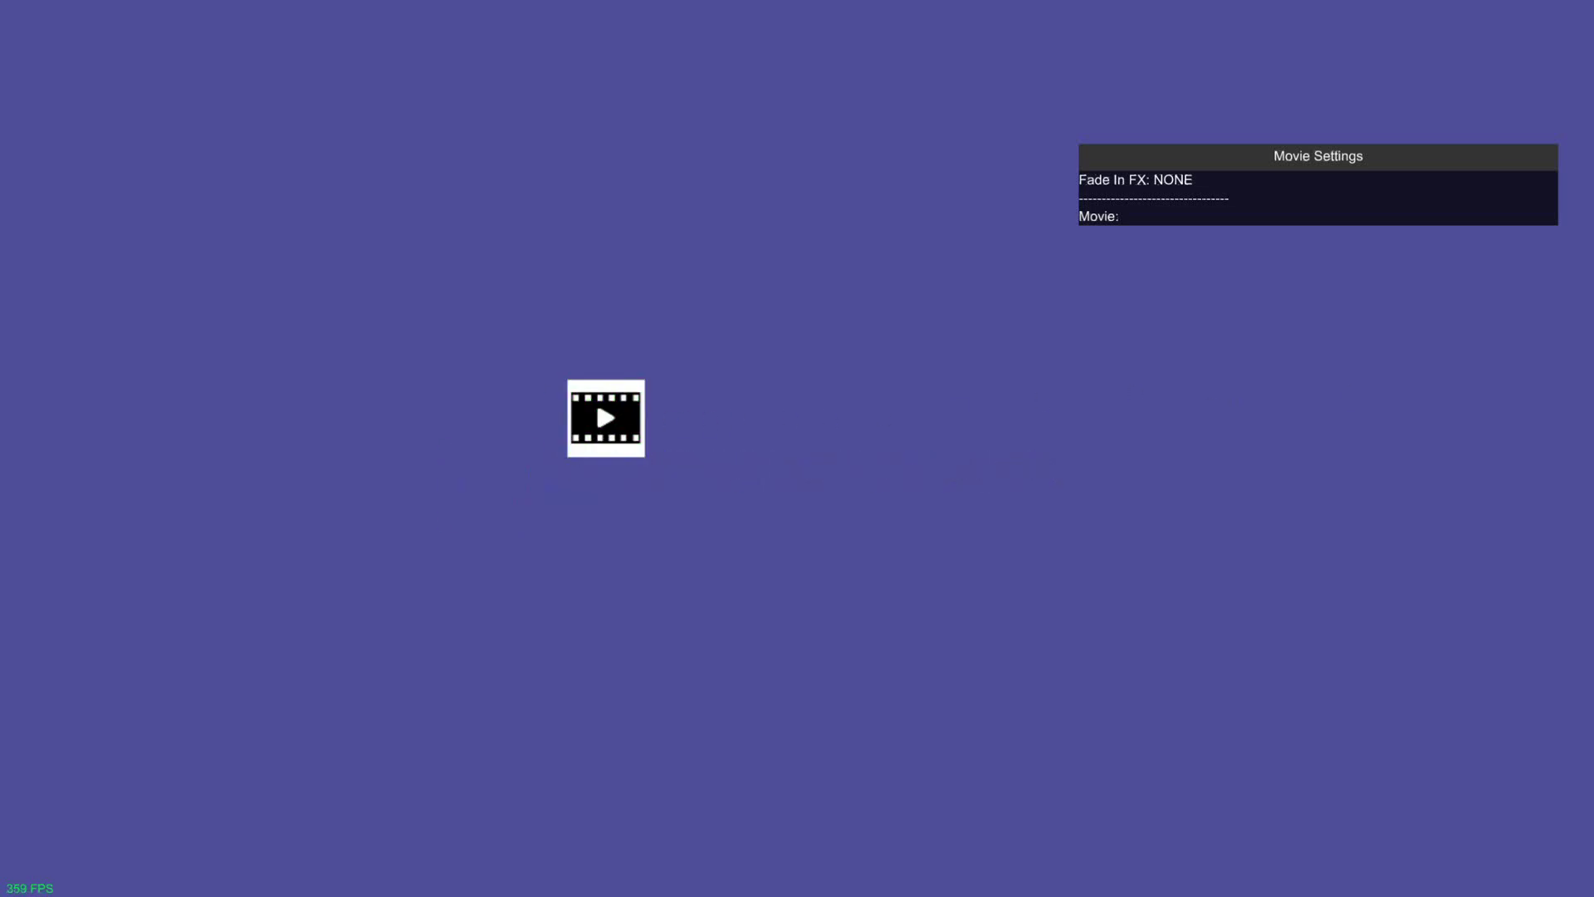
pyautogui.moveTo(606, 418); pyautogui.dragTo(1134, 216)
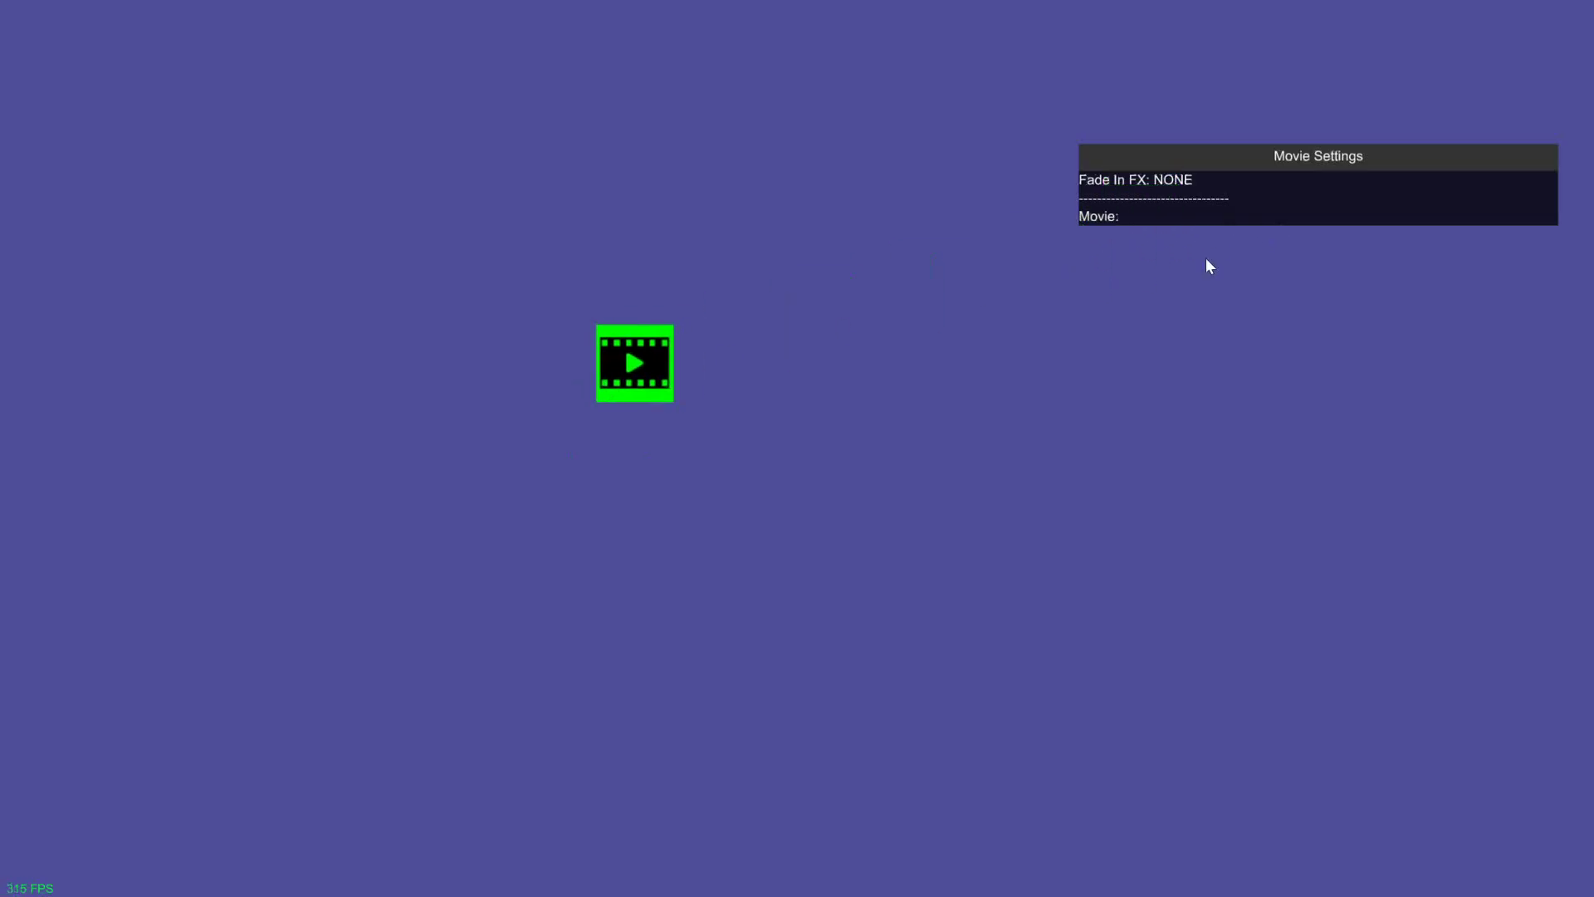
# Assign endofballbonusvideos.mp4 to the End Of Ball Screen's Movie item, close the layout and leave the editor
pyautogui.click(1109, 216)
pyautogui.write('e')
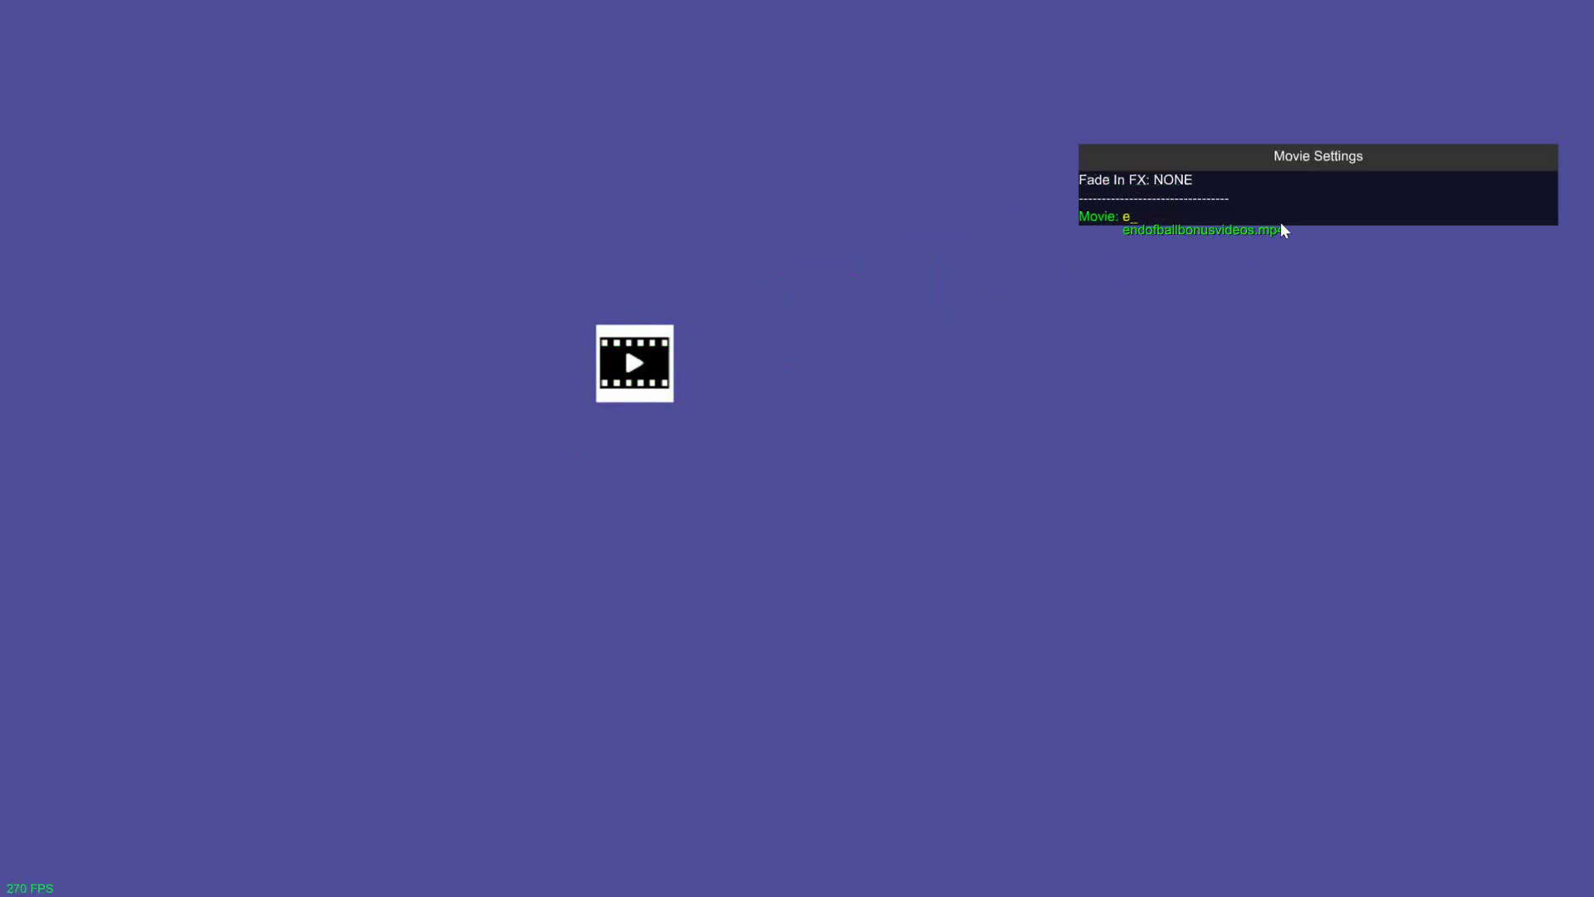
pyautogui.click(1282, 228)
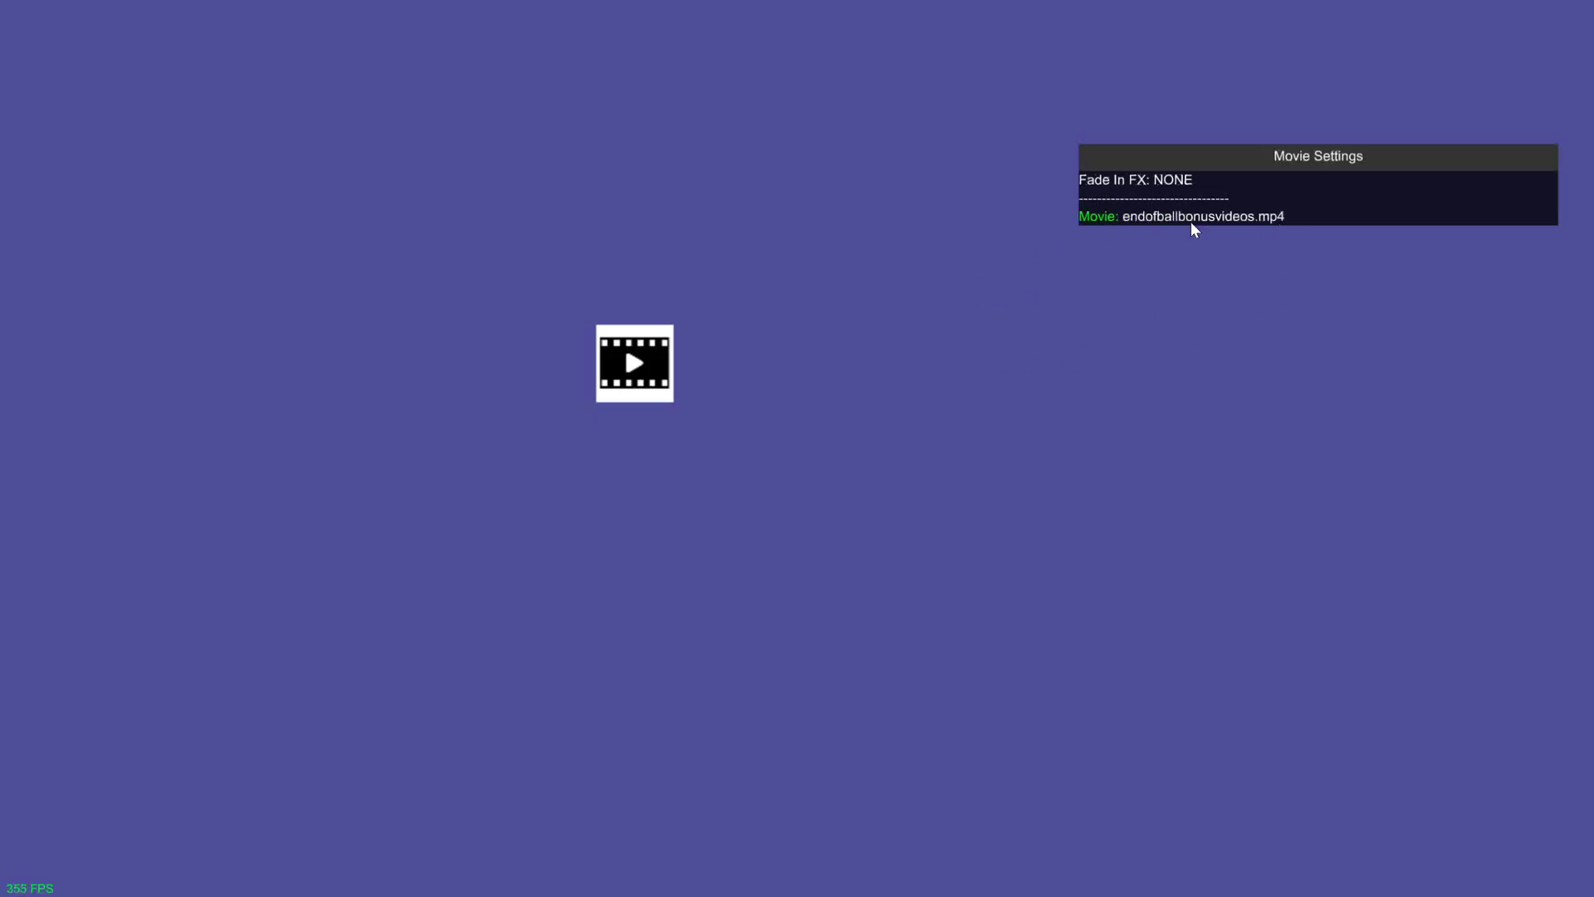
pyautogui.press('Escape')
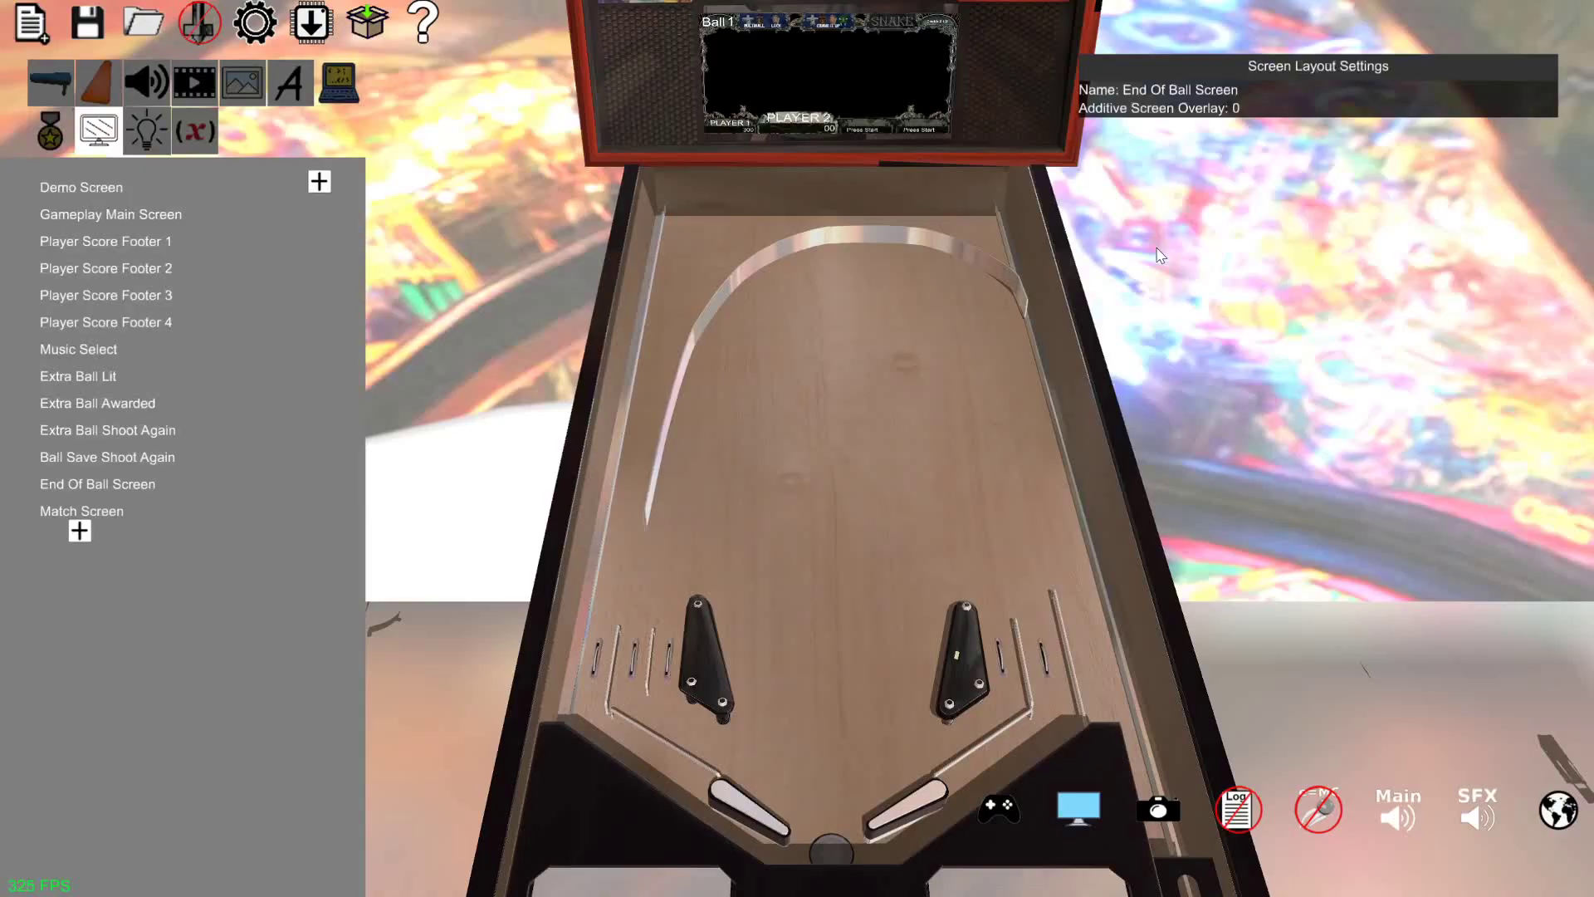
pyautogui.press('Escape')
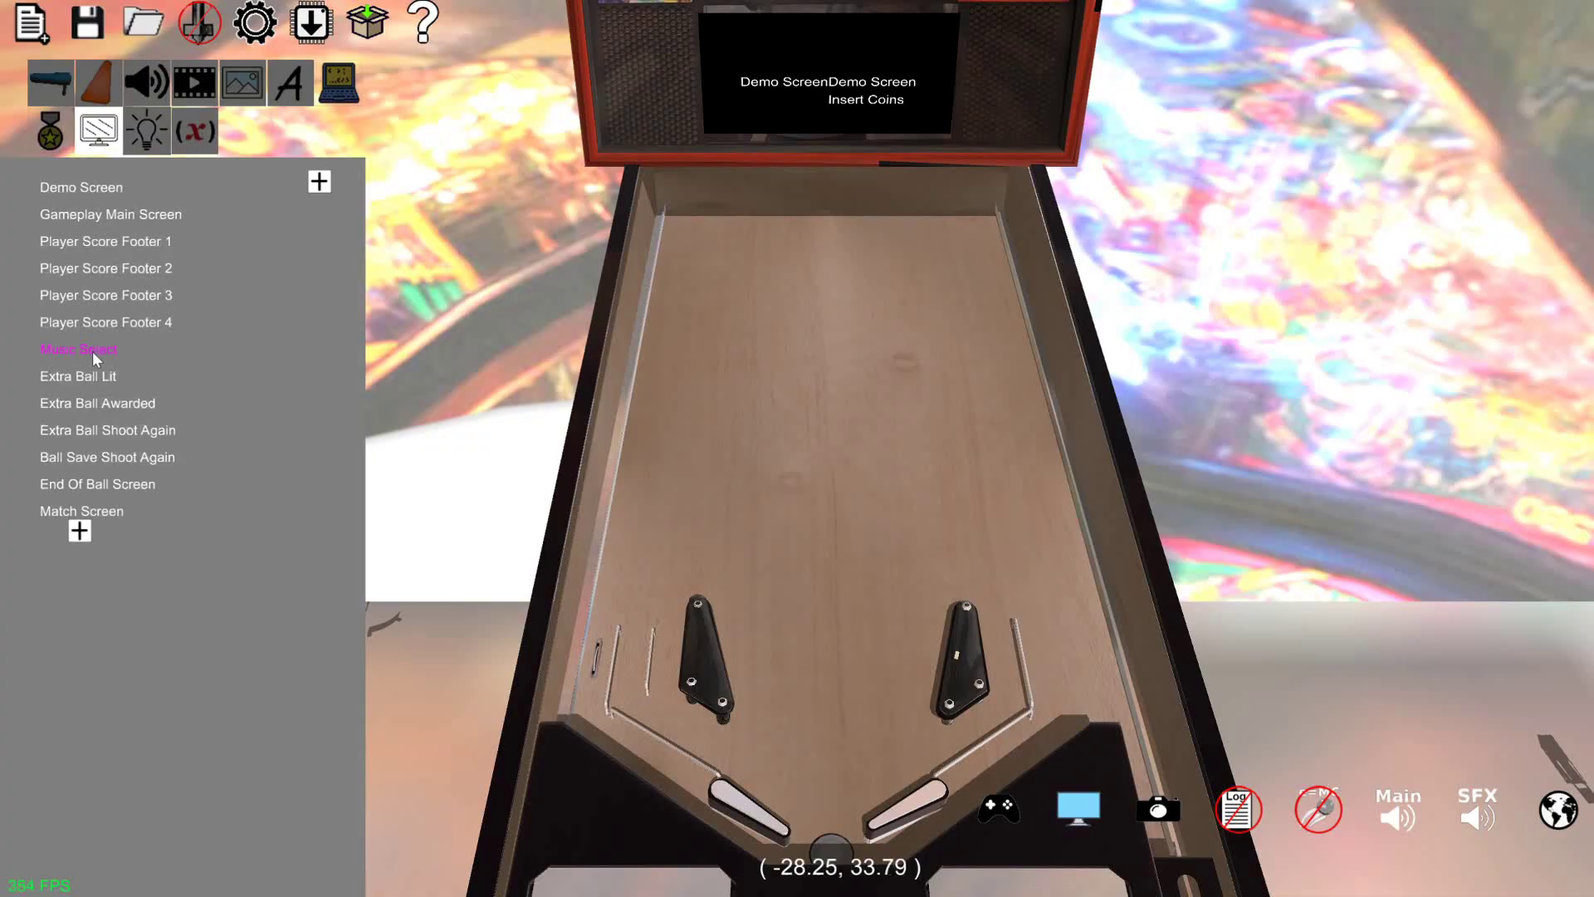
# Open the Music Select layout and move its Music Select Video Collection item higher on the screen
pyautogui.click(72, 352)
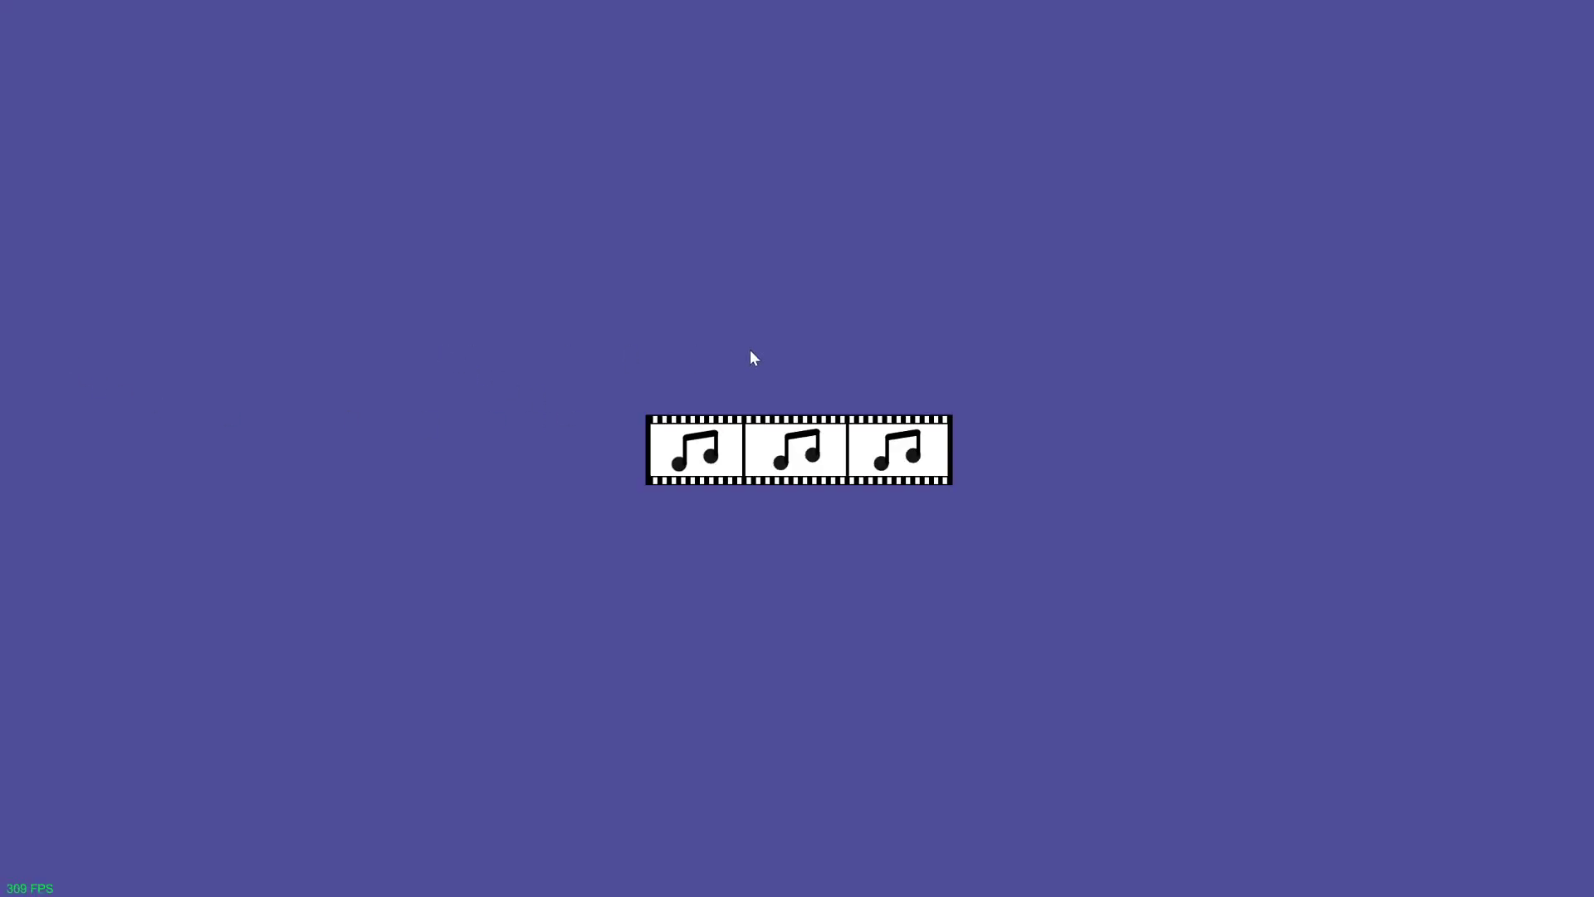
pyautogui.click(756, 456)
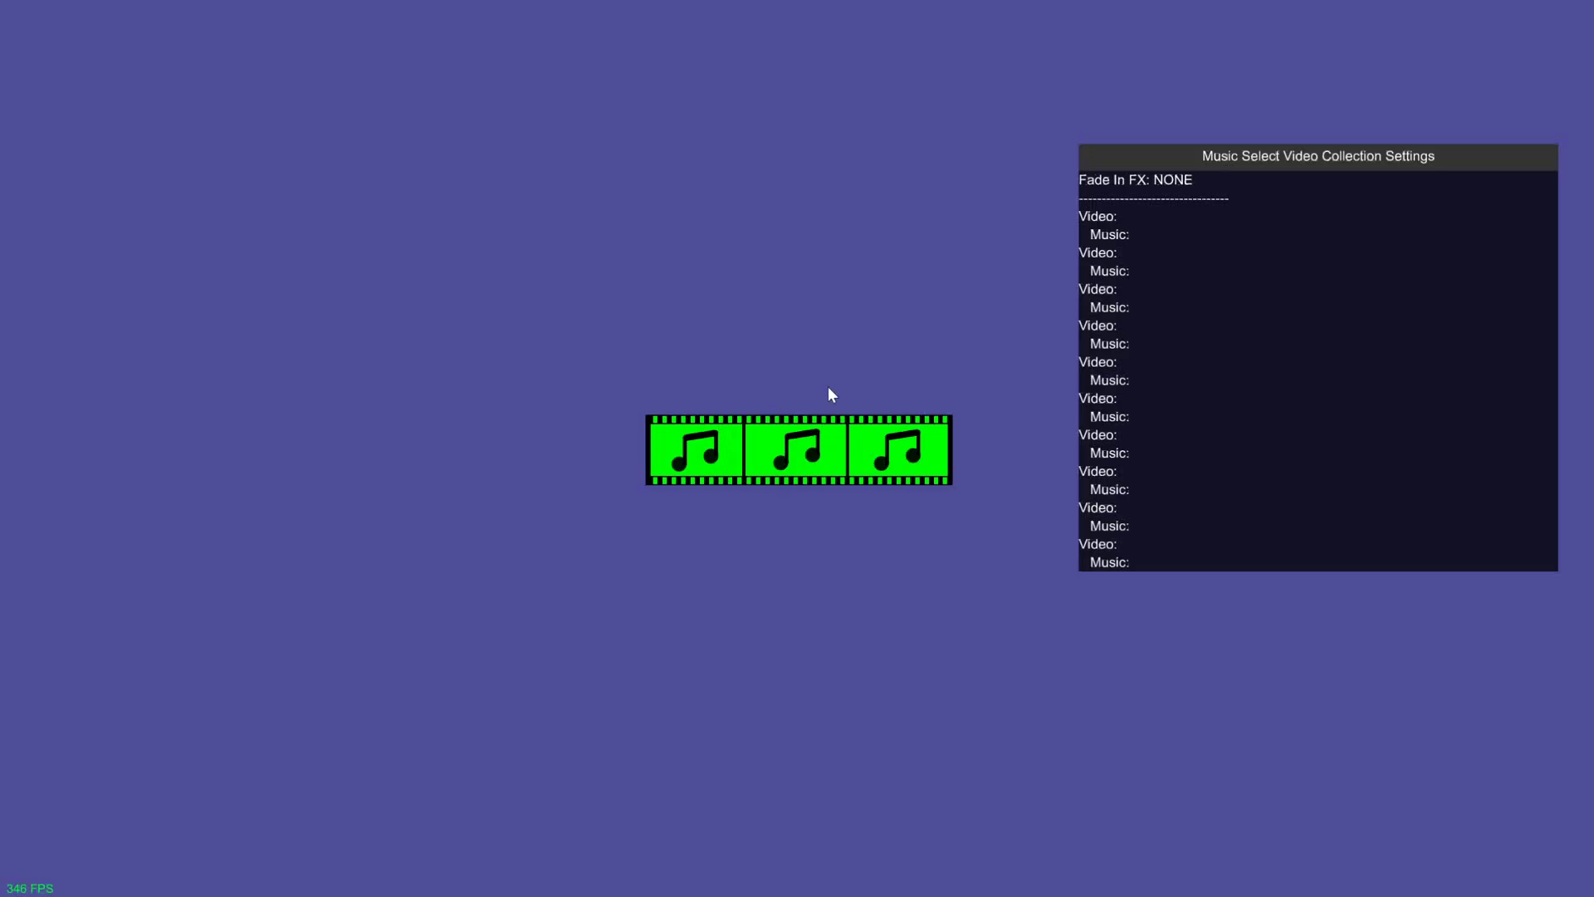
pyautogui.click(1124, 218)
pyautogui.moveTo(1059, 225); pyautogui.dragTo(741, 317)
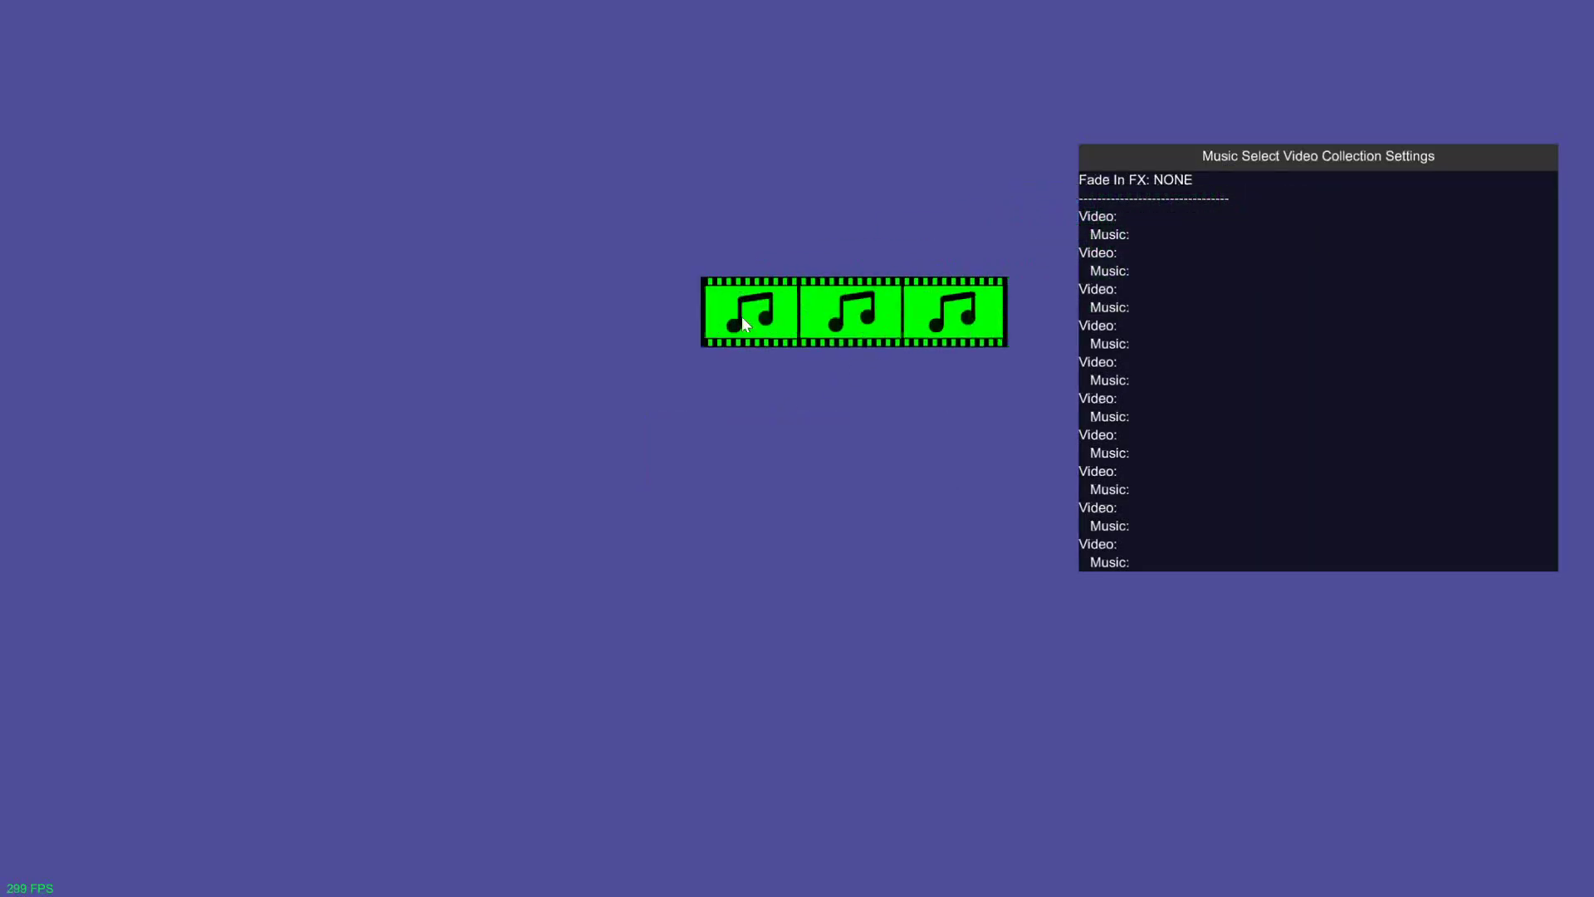
# Set the first video of the Music Select Video Collection to batterymusicselect.mp4
pyautogui.click(1192, 272)
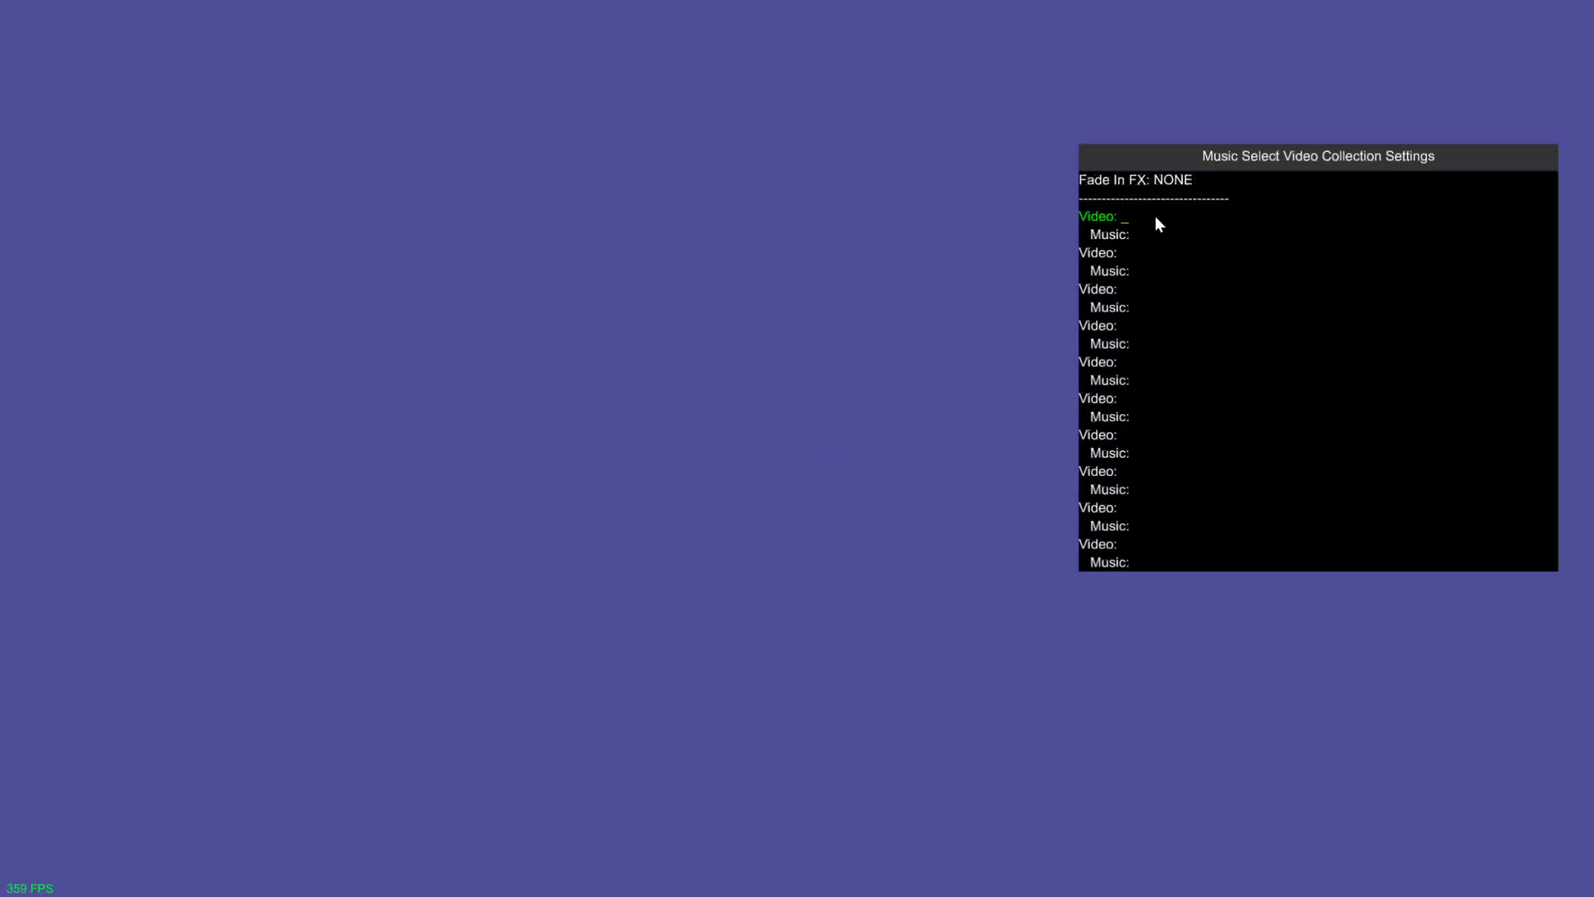
pyautogui.write('ba')
pyautogui.press('Tab')
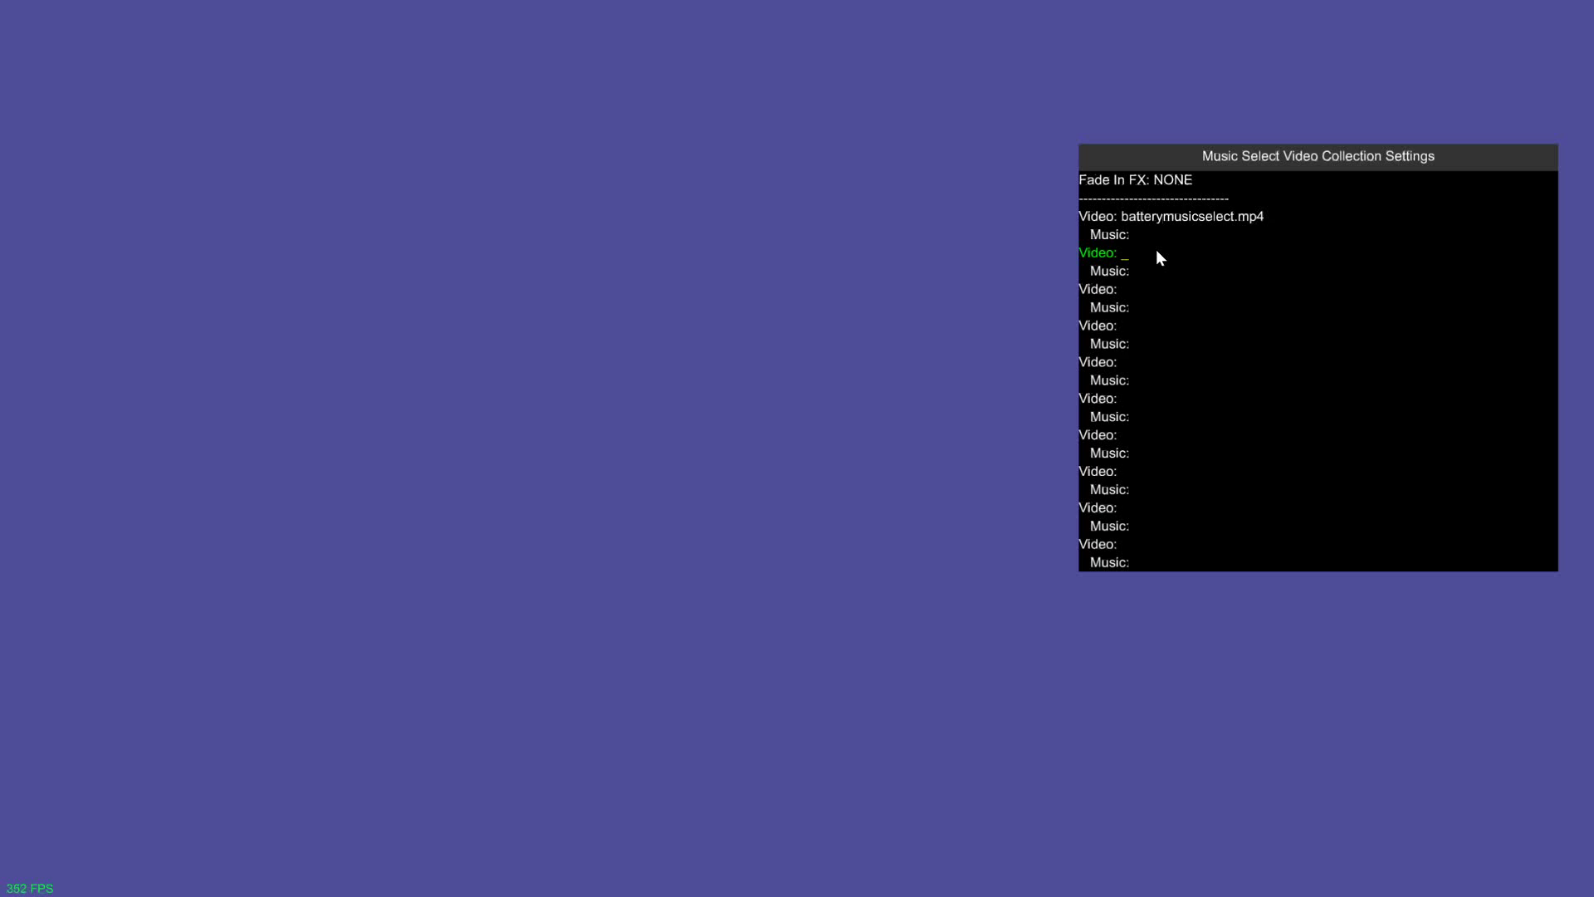
# Set the second, third and fourth videos of the collection to belltollsmusicselect.mp4, creepingdeathmusicselect.mp4 and fadetoblackmusicselect.mp4
pyautogui.write('bell')
pyautogui.press('Tab')
pyautogui.write('c')
pyautogui.press('Tab')
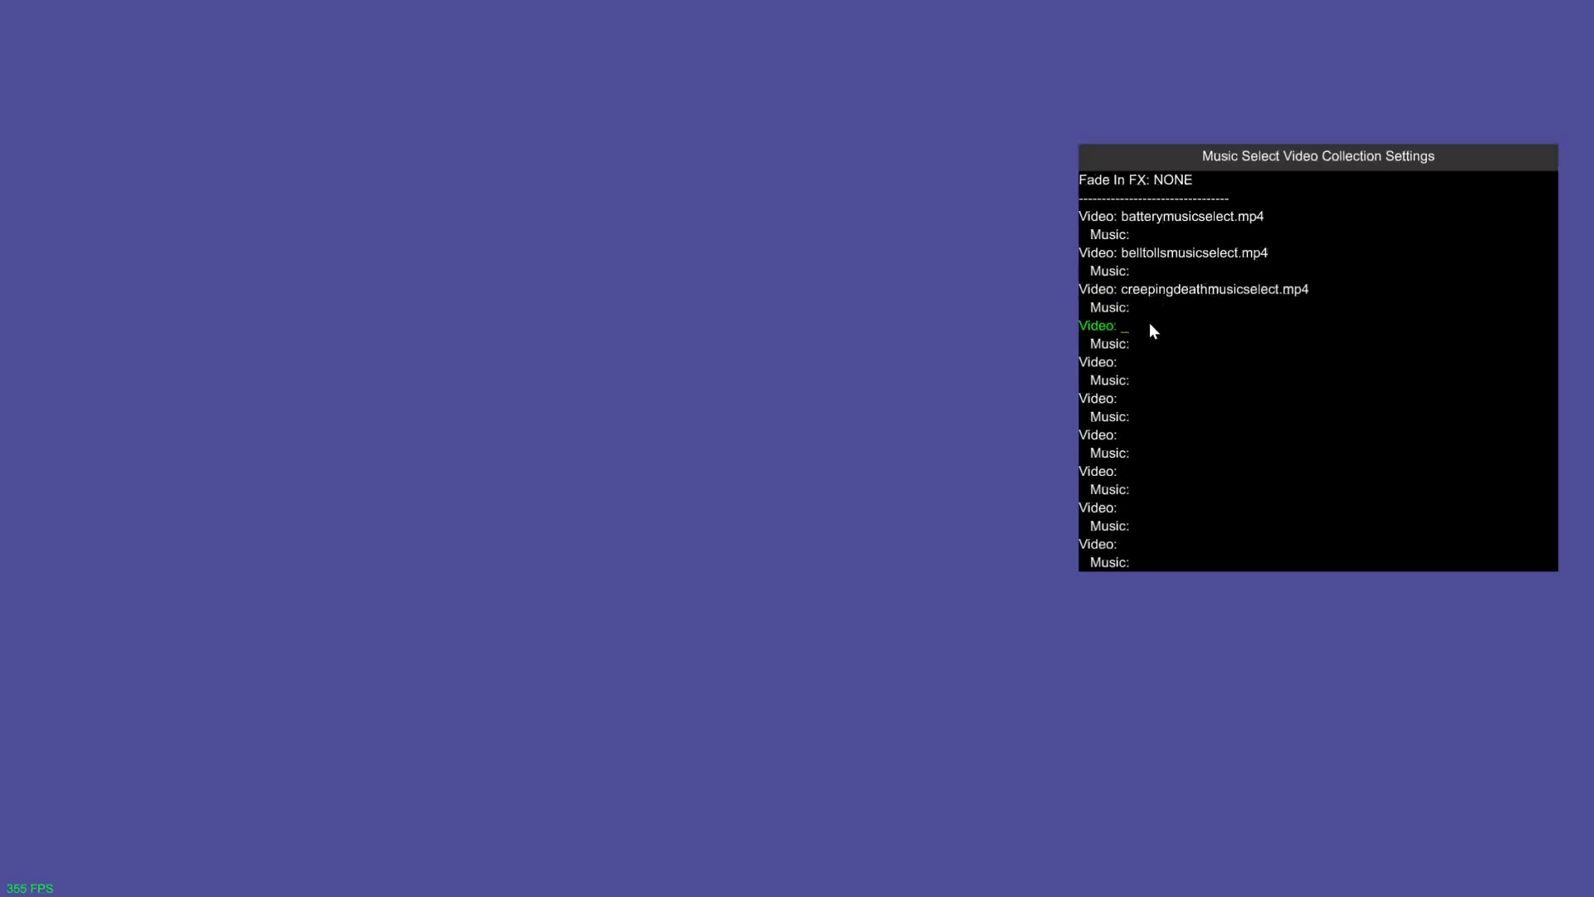
pyautogui.write('fa')
pyautogui.press('Tab')
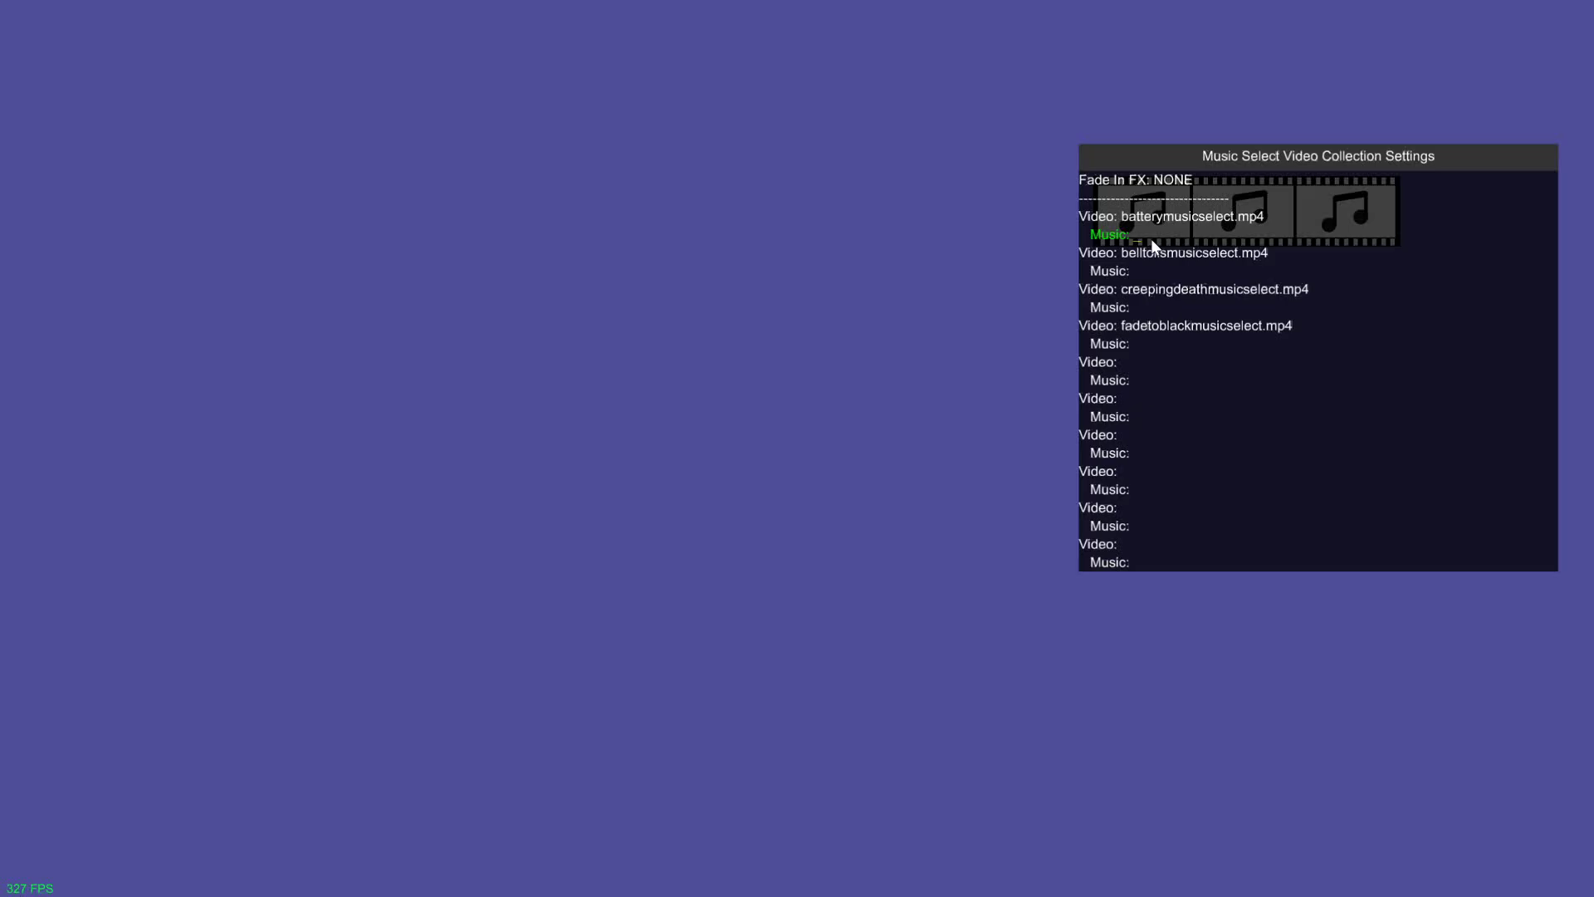
pyautogui.write('ba')
pyautogui.press('BackSpace')
pyautogui.press('BackSpace')
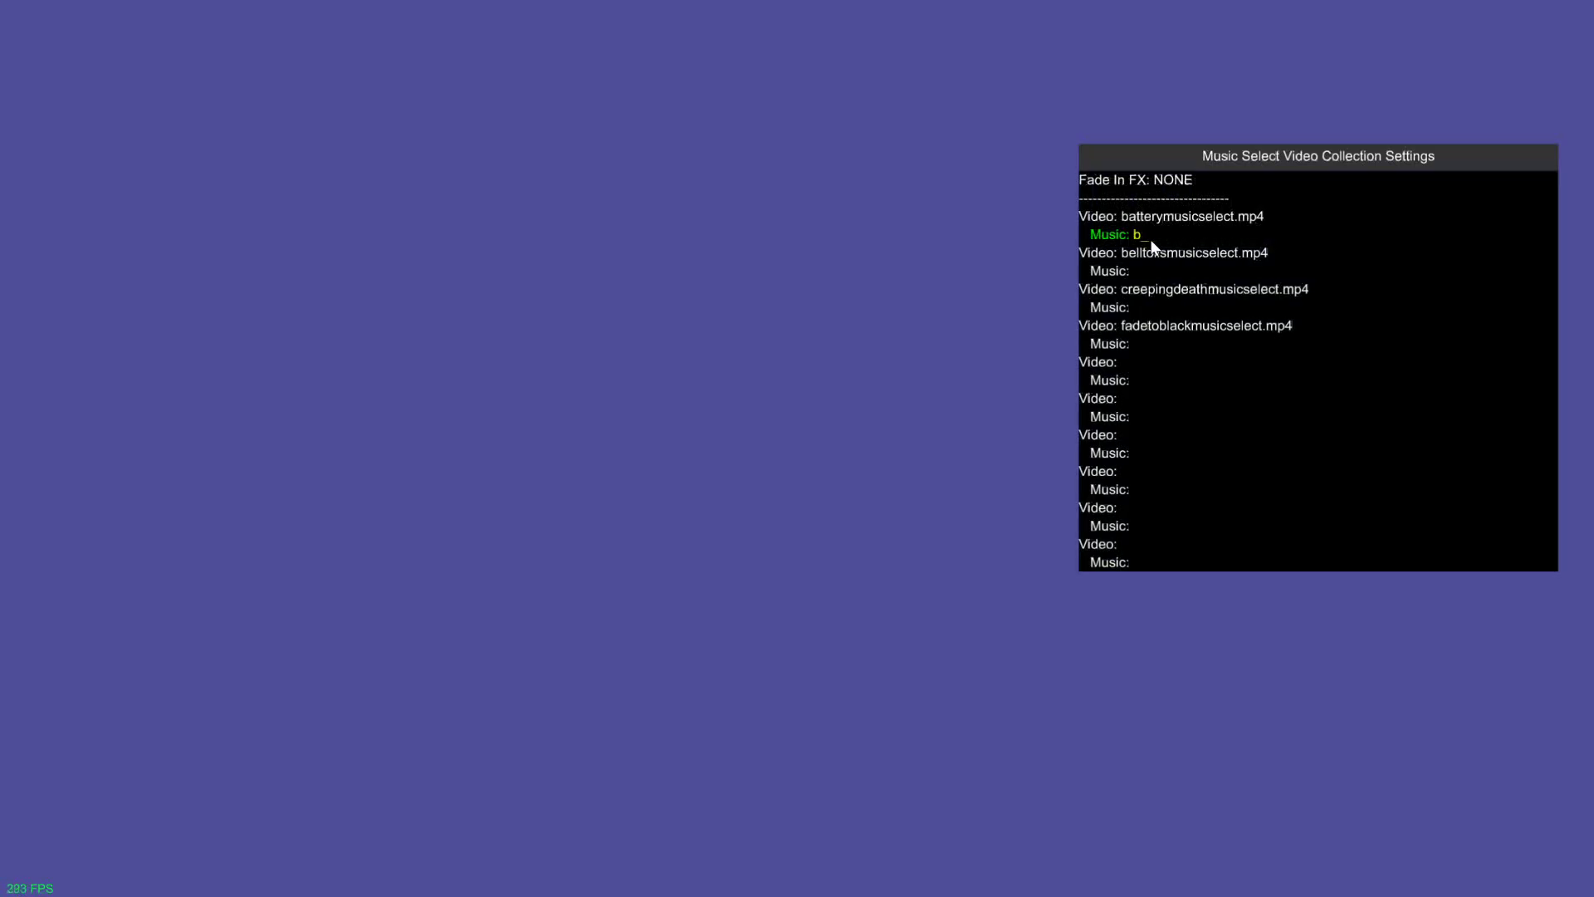
pyautogui.write('b')
pyautogui.press('BackSpace')
# Pair the second, third and fourth videos with the music files forwhomthebelltolls.mp3, creepingdeath.mp3 and fadetoblack.mp3
pyautogui.write('fo')
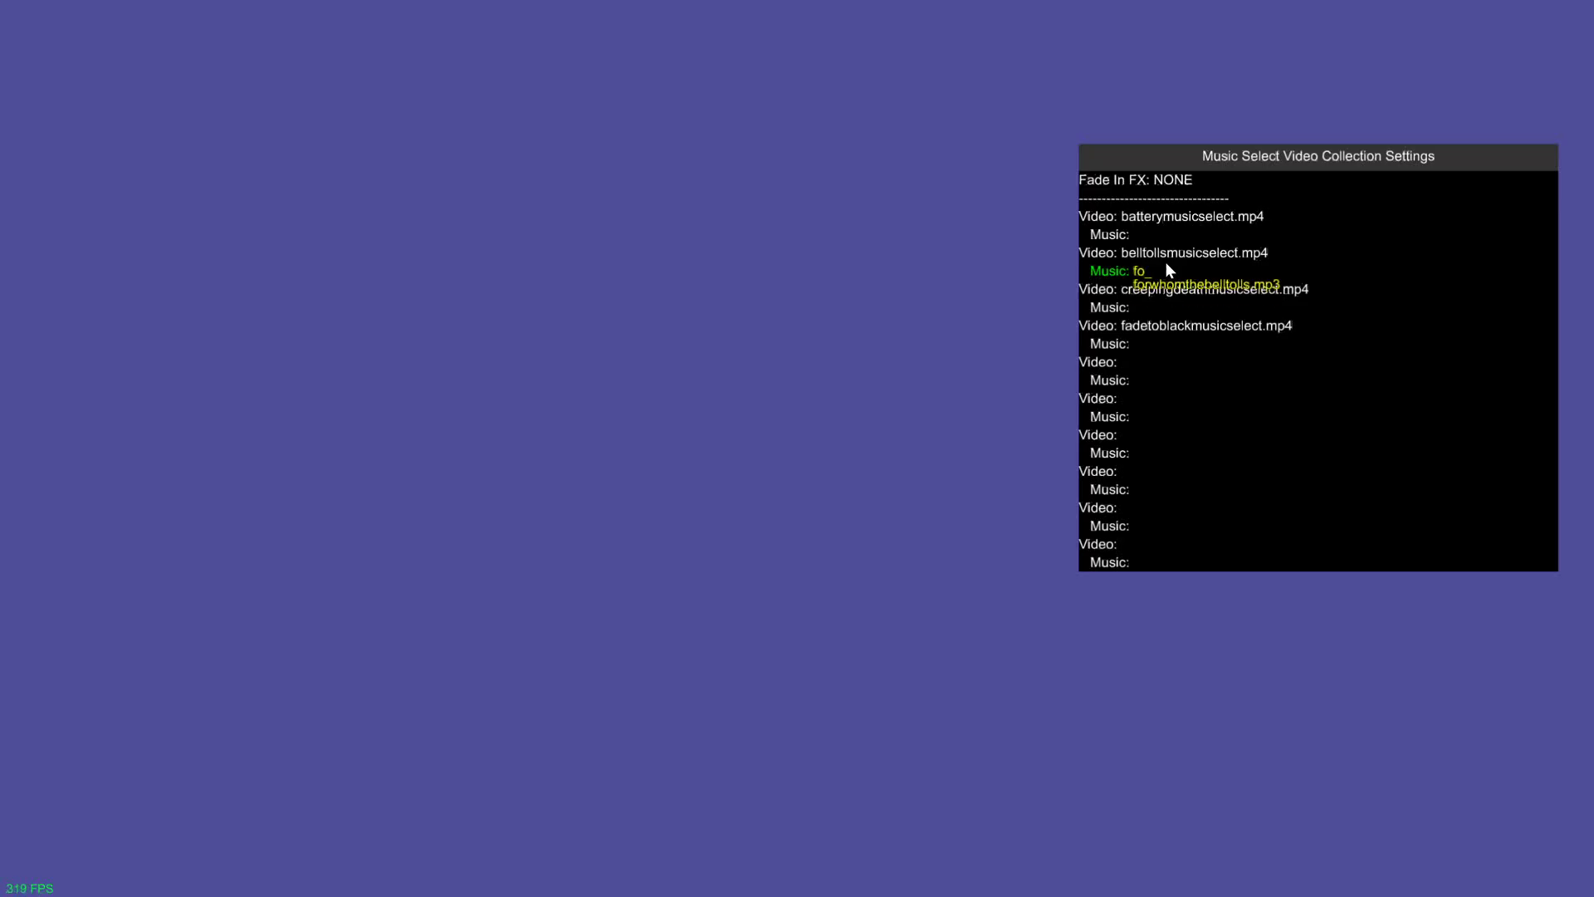
pyautogui.press('Tab')
pyautogui.click(1180, 308)
pyautogui.write('c')
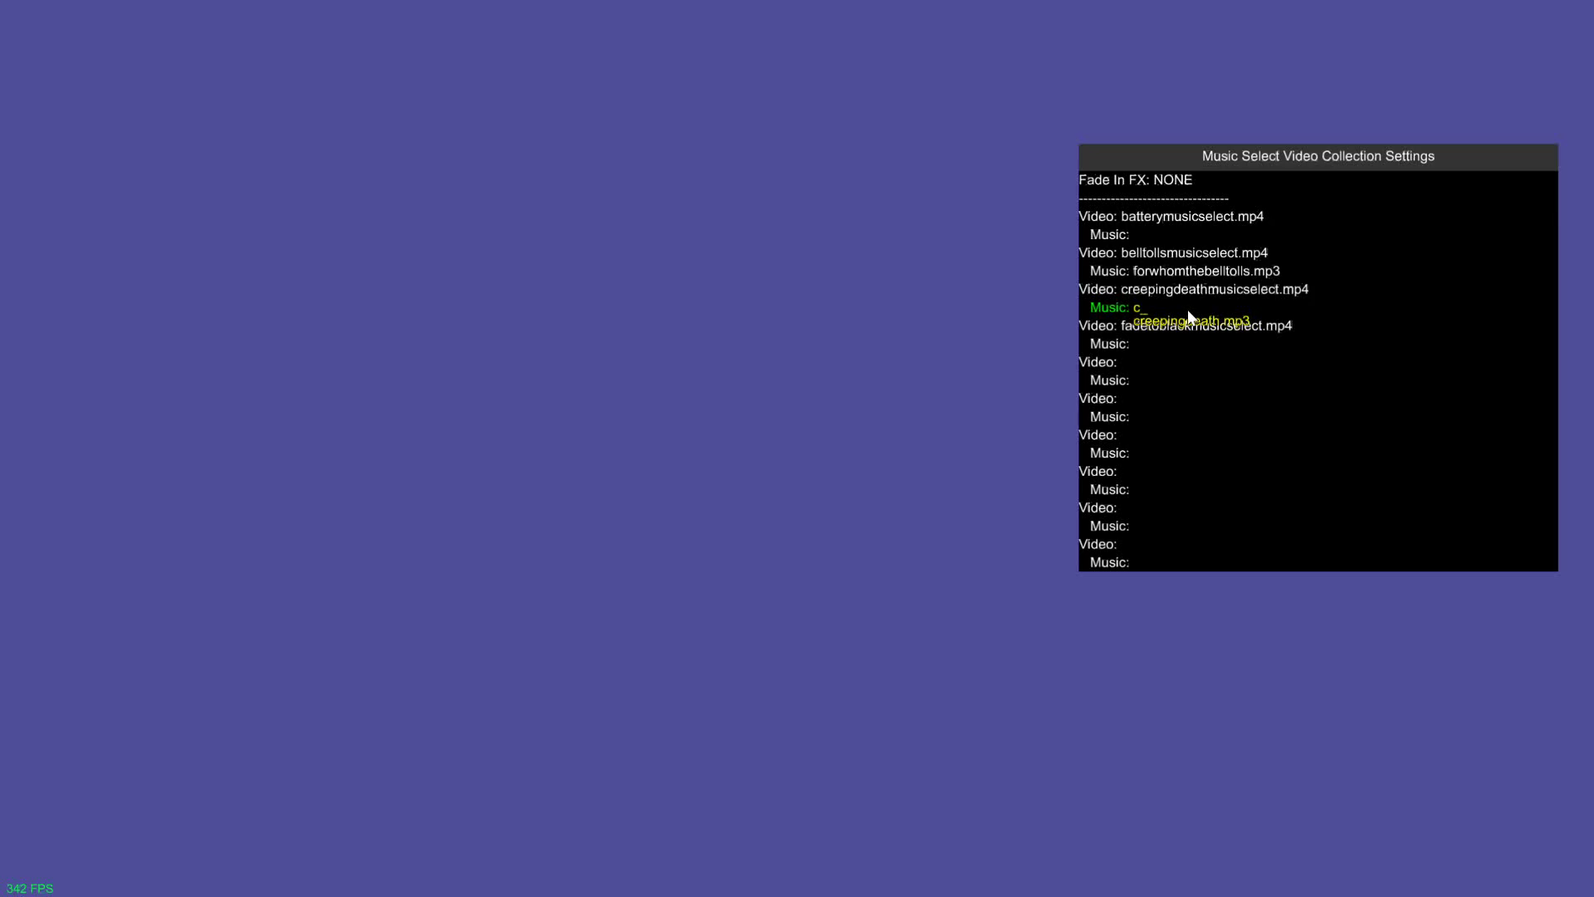
pyautogui.press('Tab')
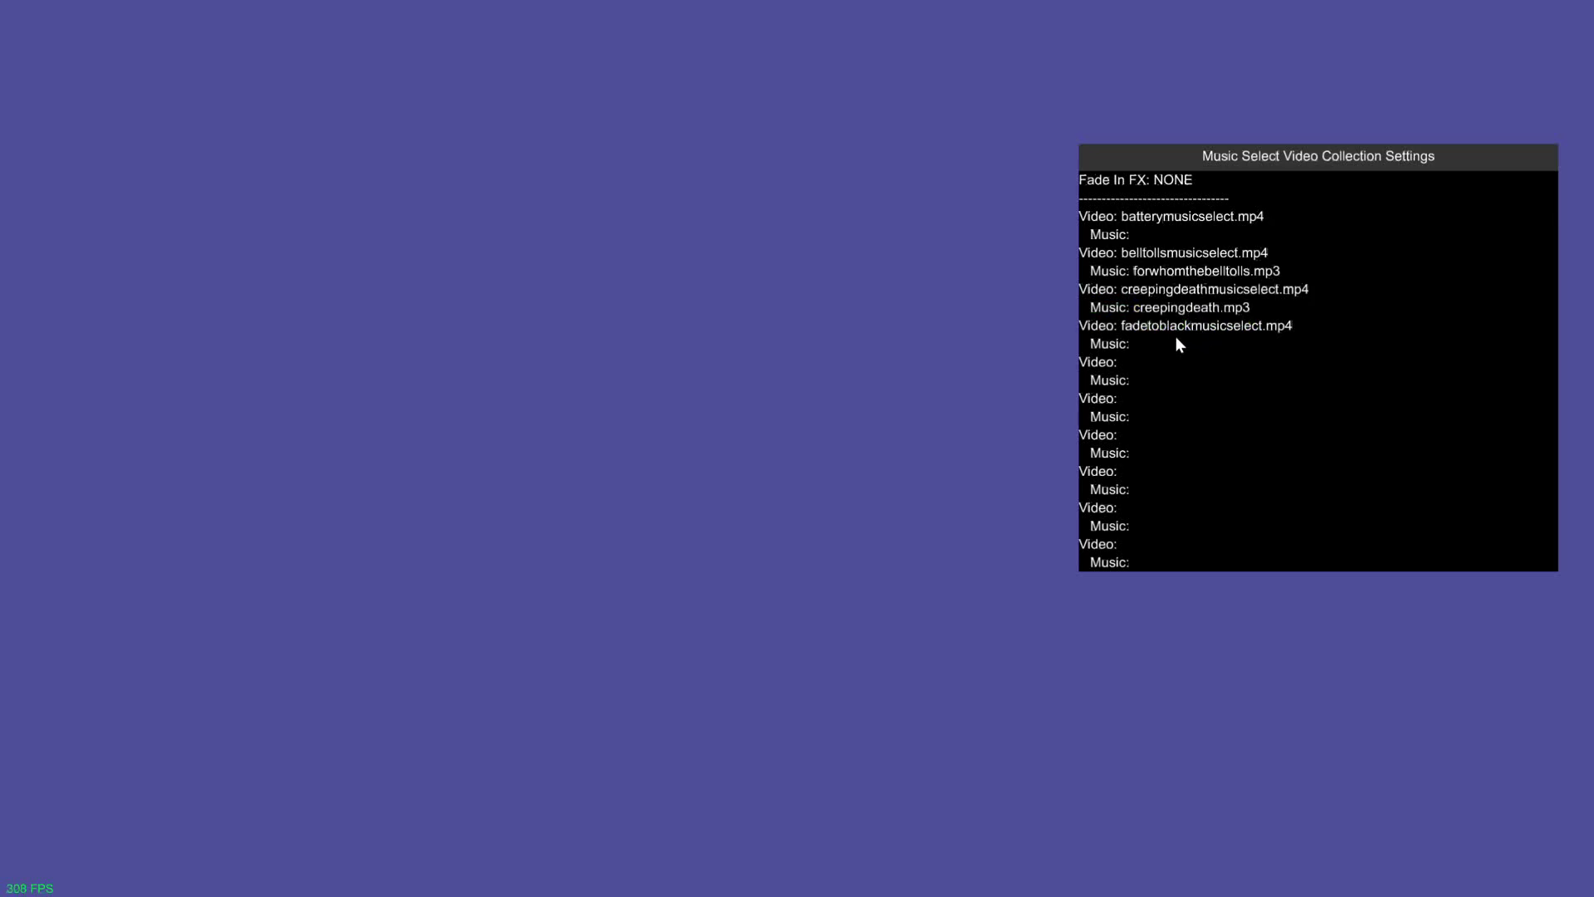
pyautogui.click(1176, 339)
pyautogui.write('fa')
pyautogui.press('Tab')
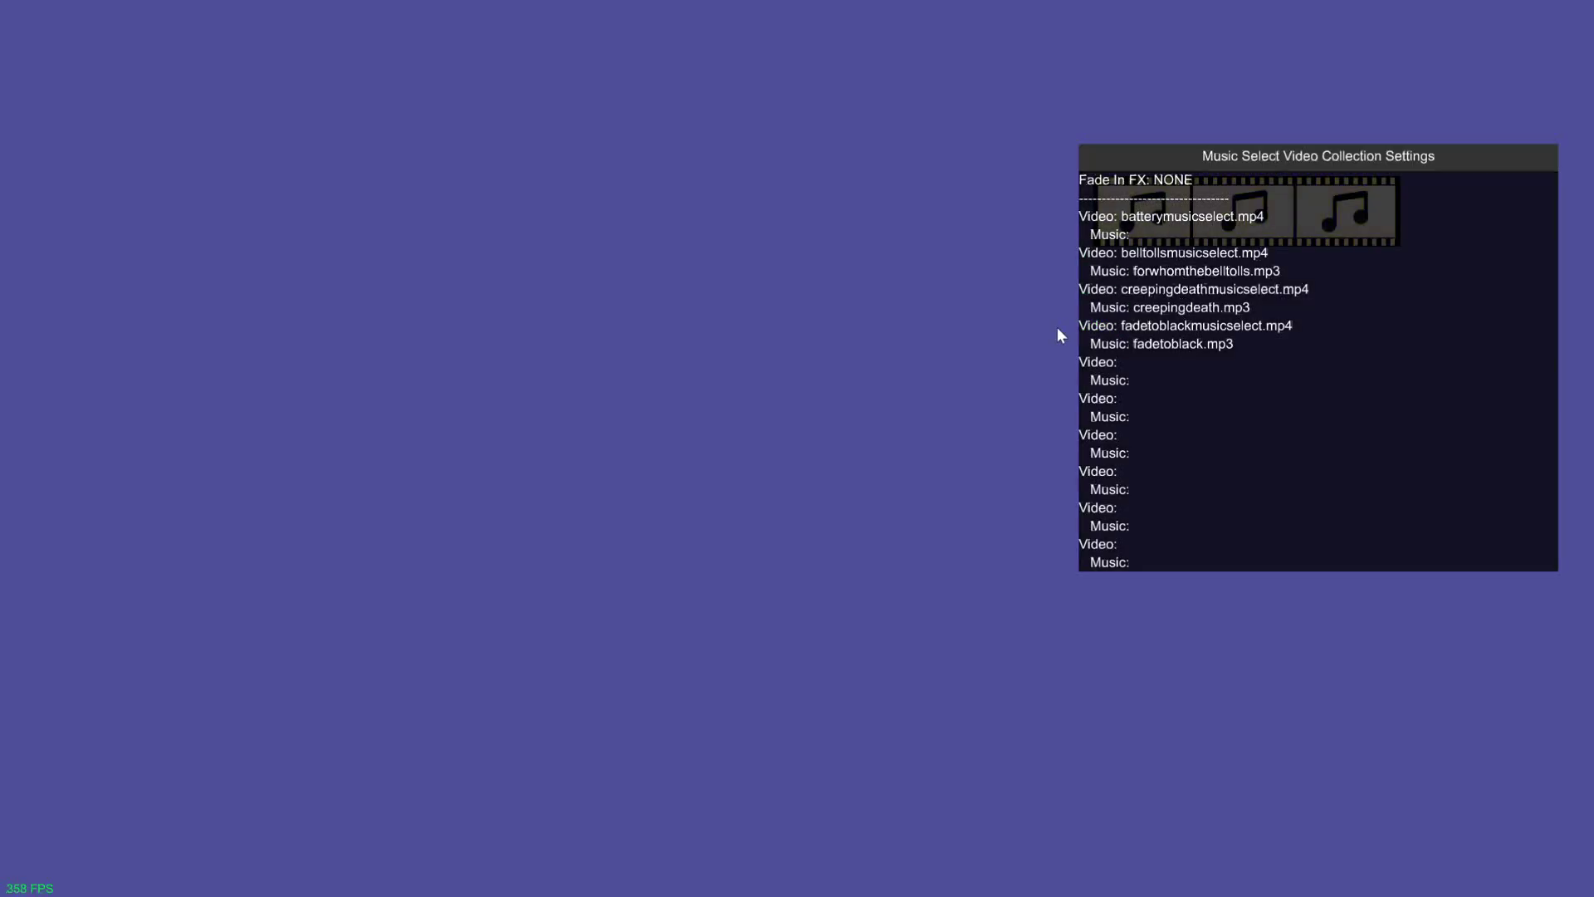
# Close the Music Select layout, leave the editor, insert coins and start a one-player game
pyautogui.press('Escape')
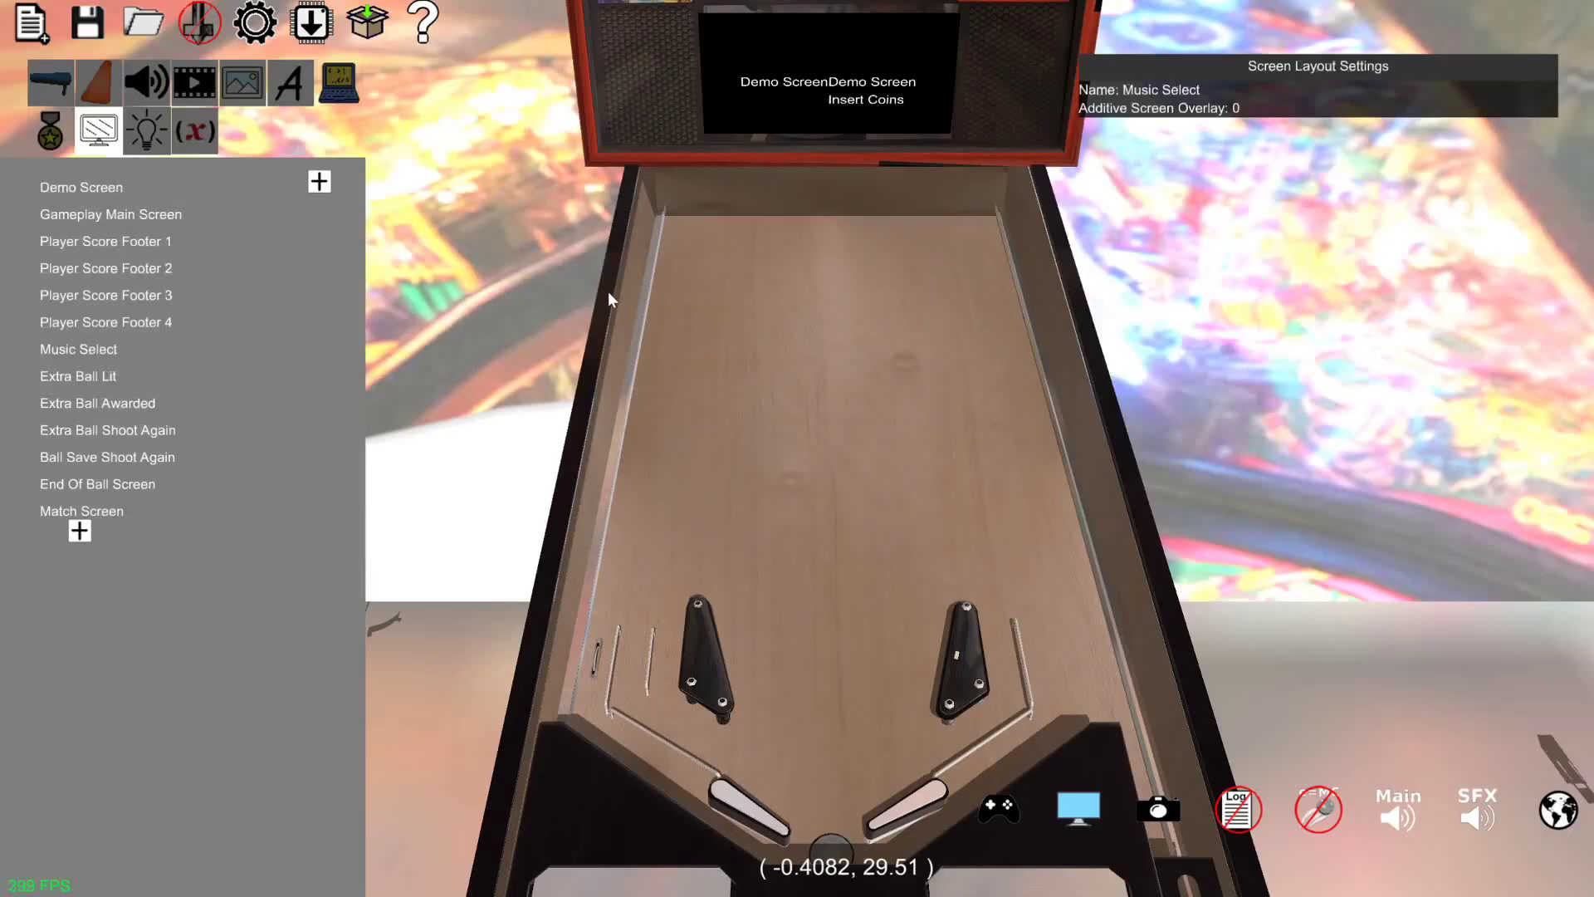
pyautogui.press('Escape')
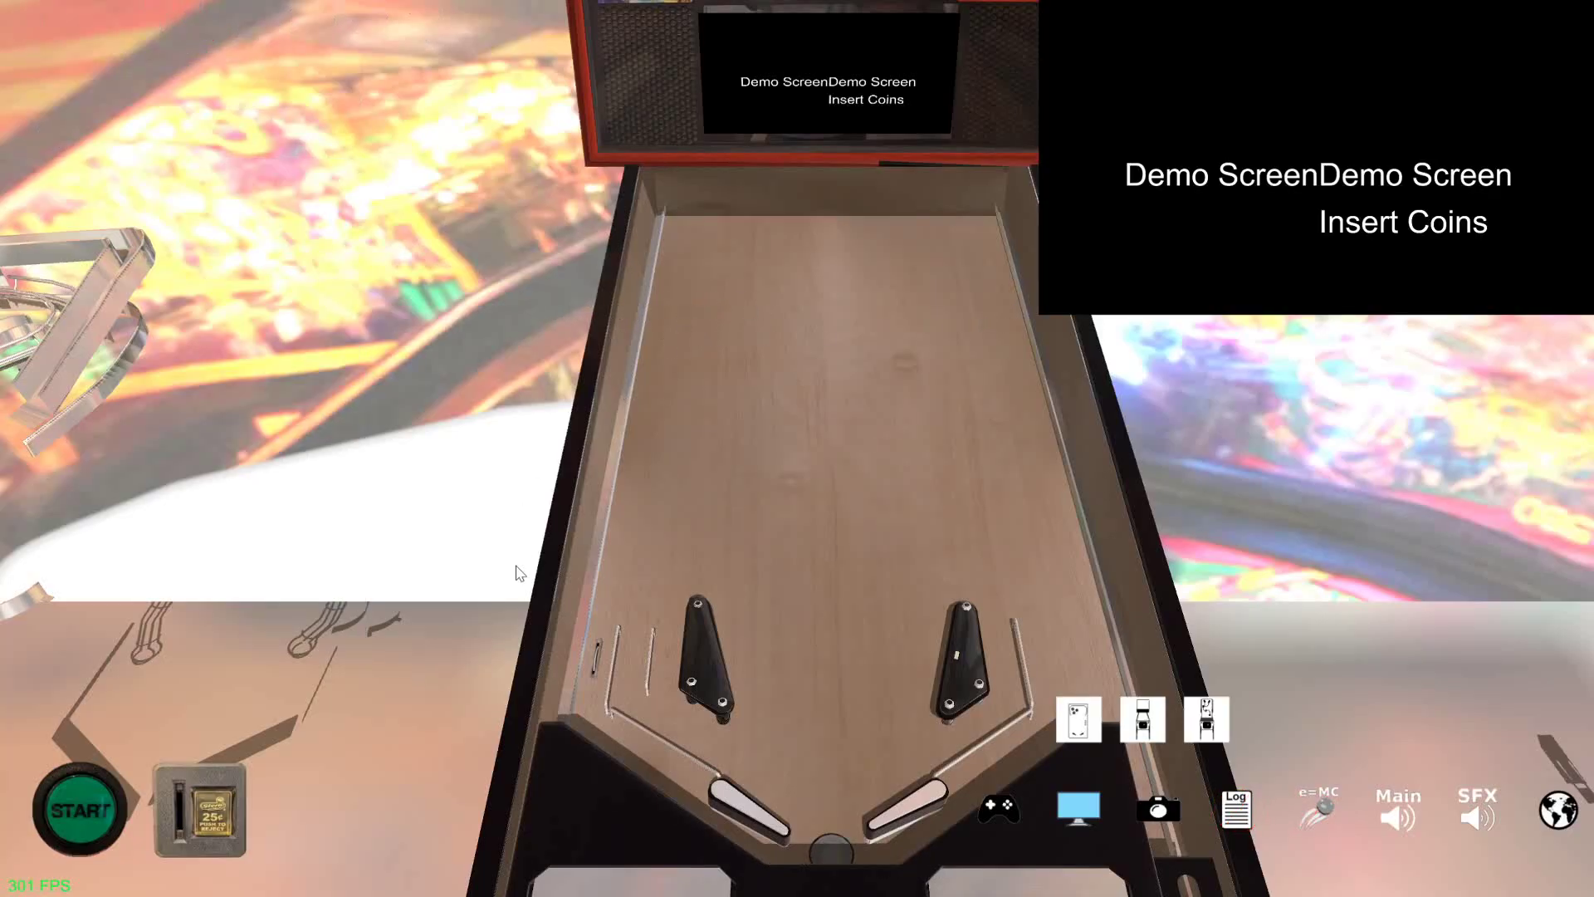
pyautogui.click(229, 791)
pyautogui.click(228, 792)
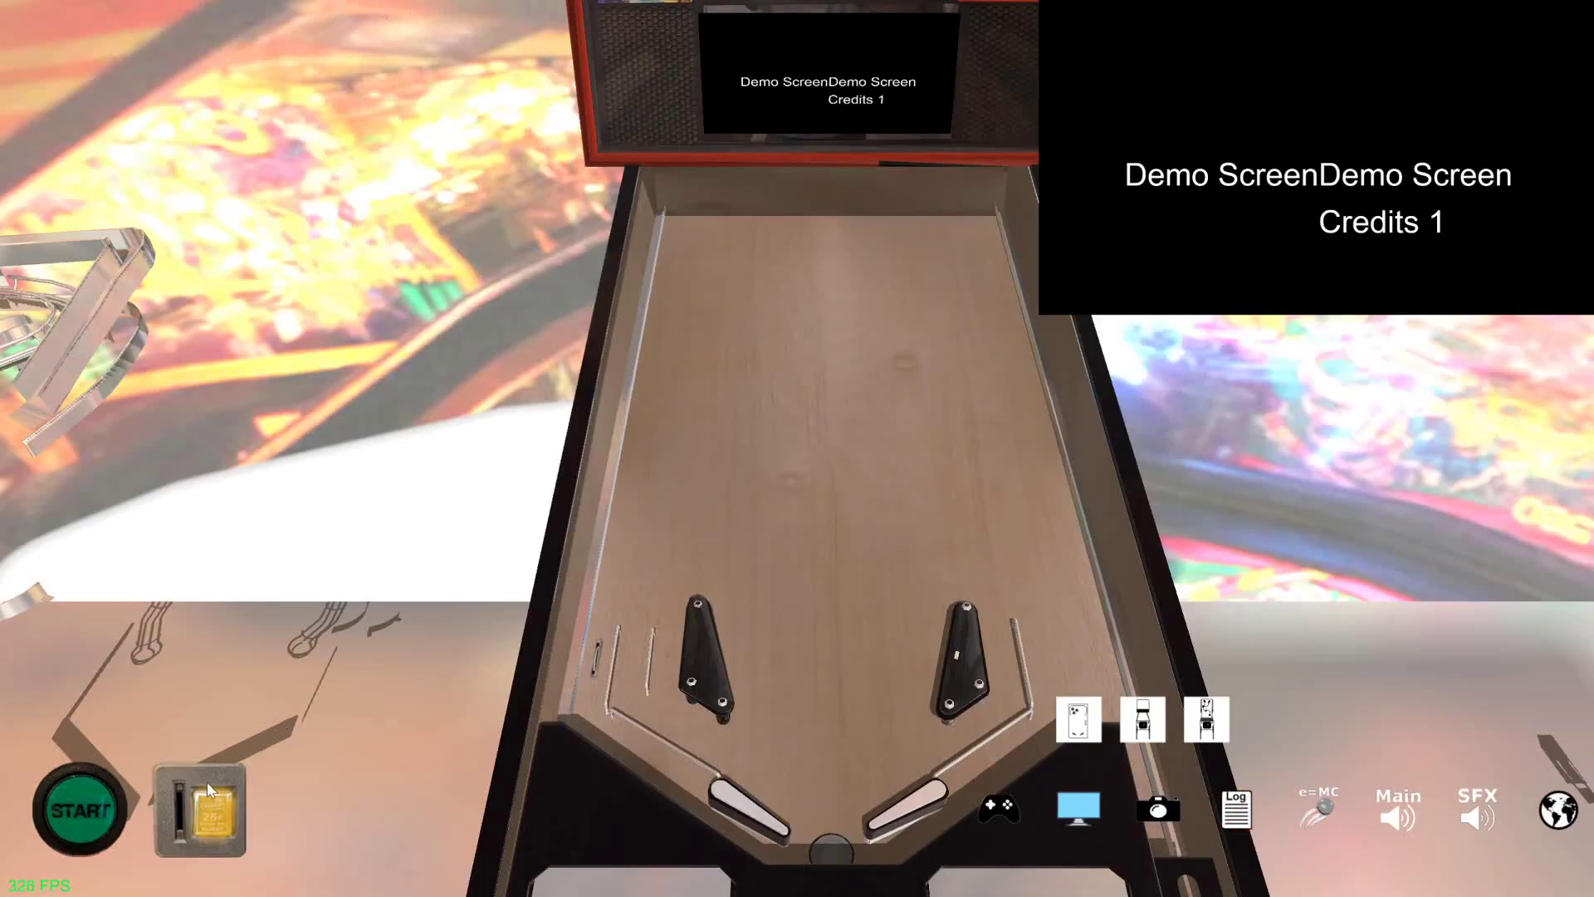
pyautogui.click(98, 809)
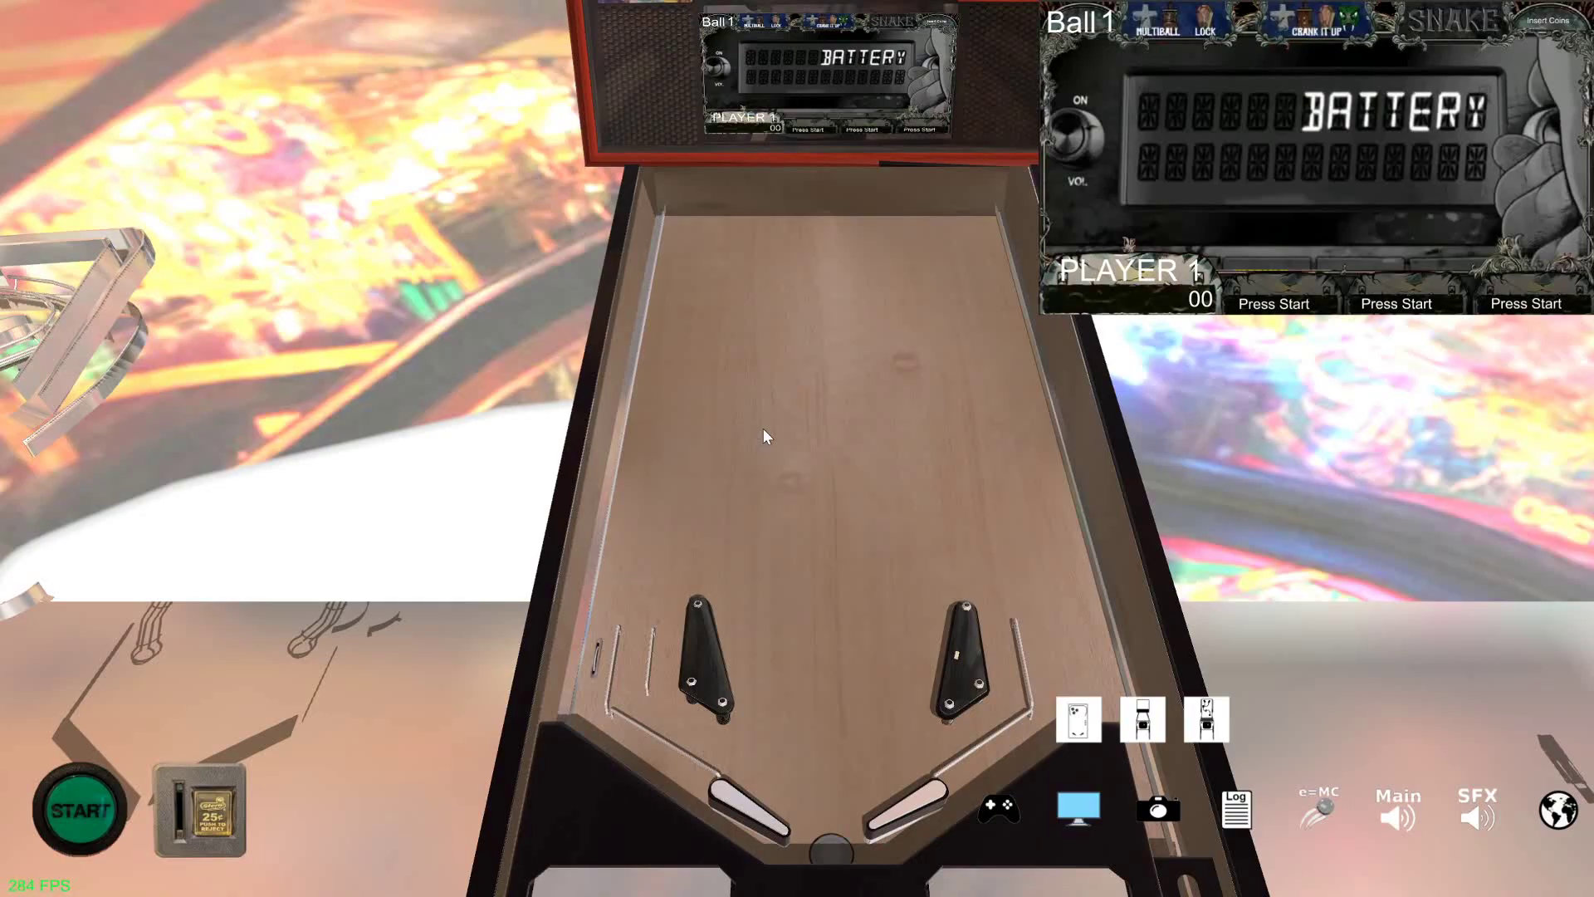
# Cycle back and forth through the music select songs with the flippers, ending on Creeping Death
pyautogui.press('Shift_L')
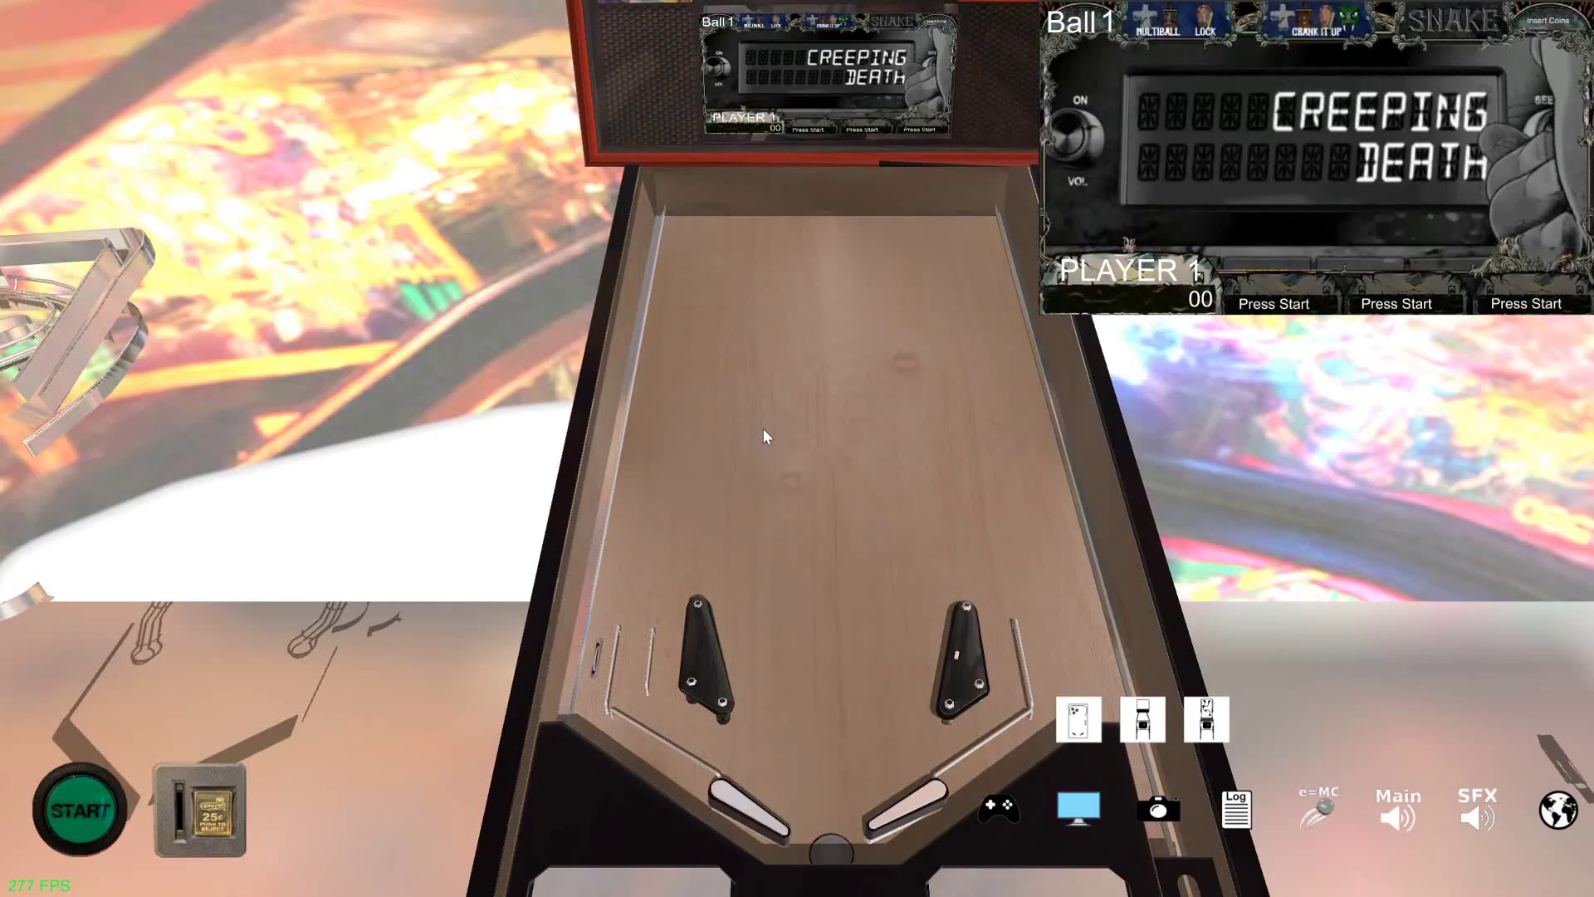
pyautogui.press('Shift_L')
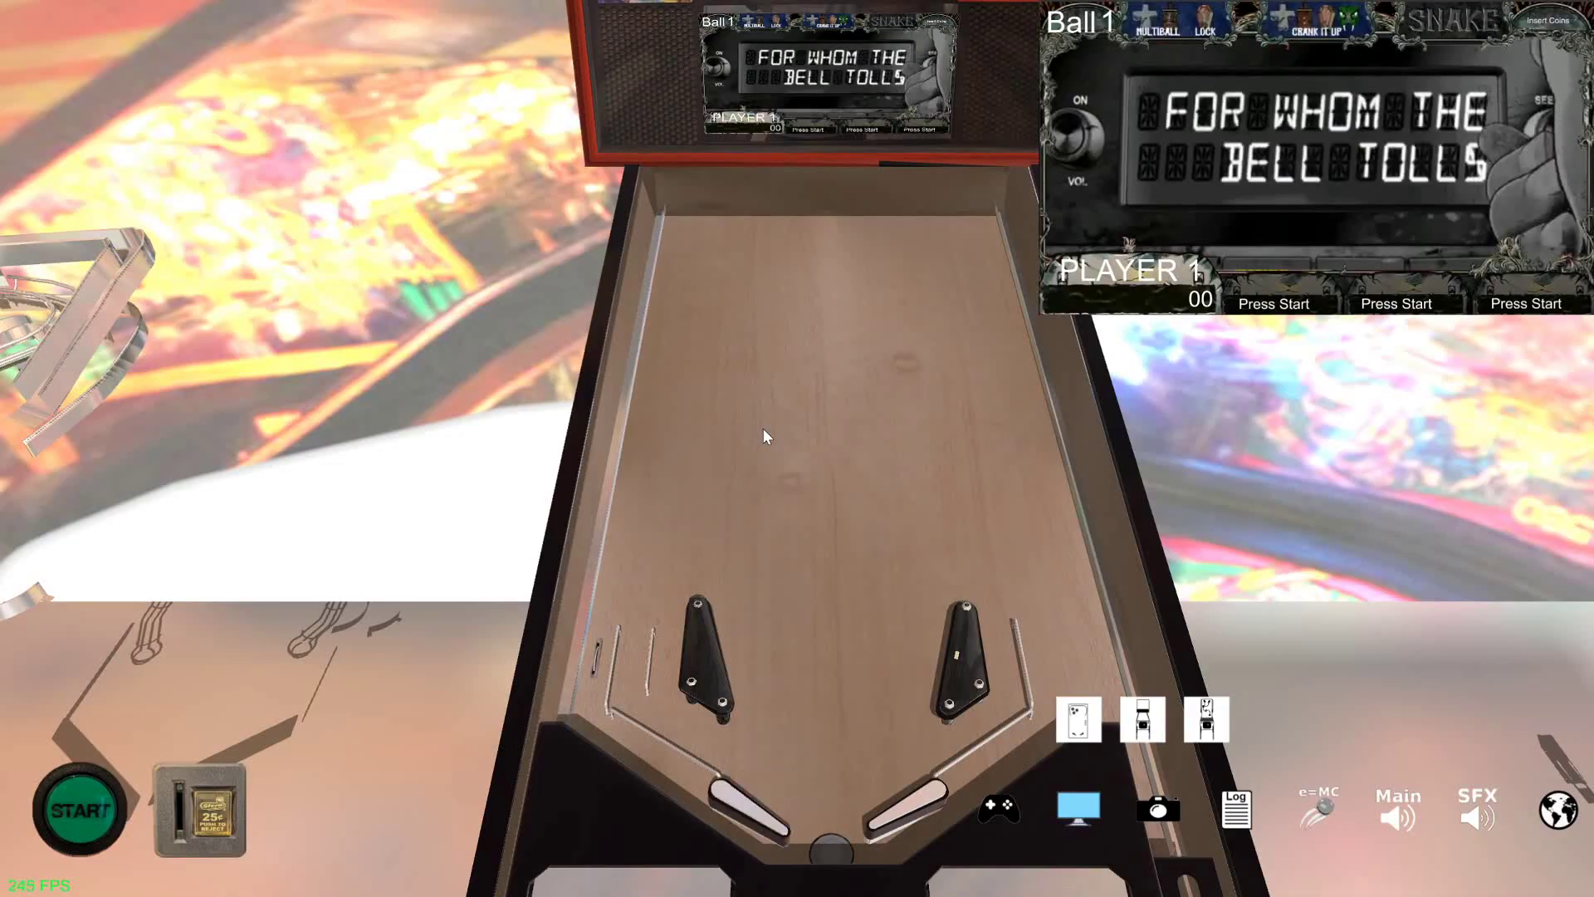
pyautogui.press('Shift_R')
pyautogui.press('Shift_L')
pyautogui.press('Shift_L')
pyautogui.press('Shift_L')
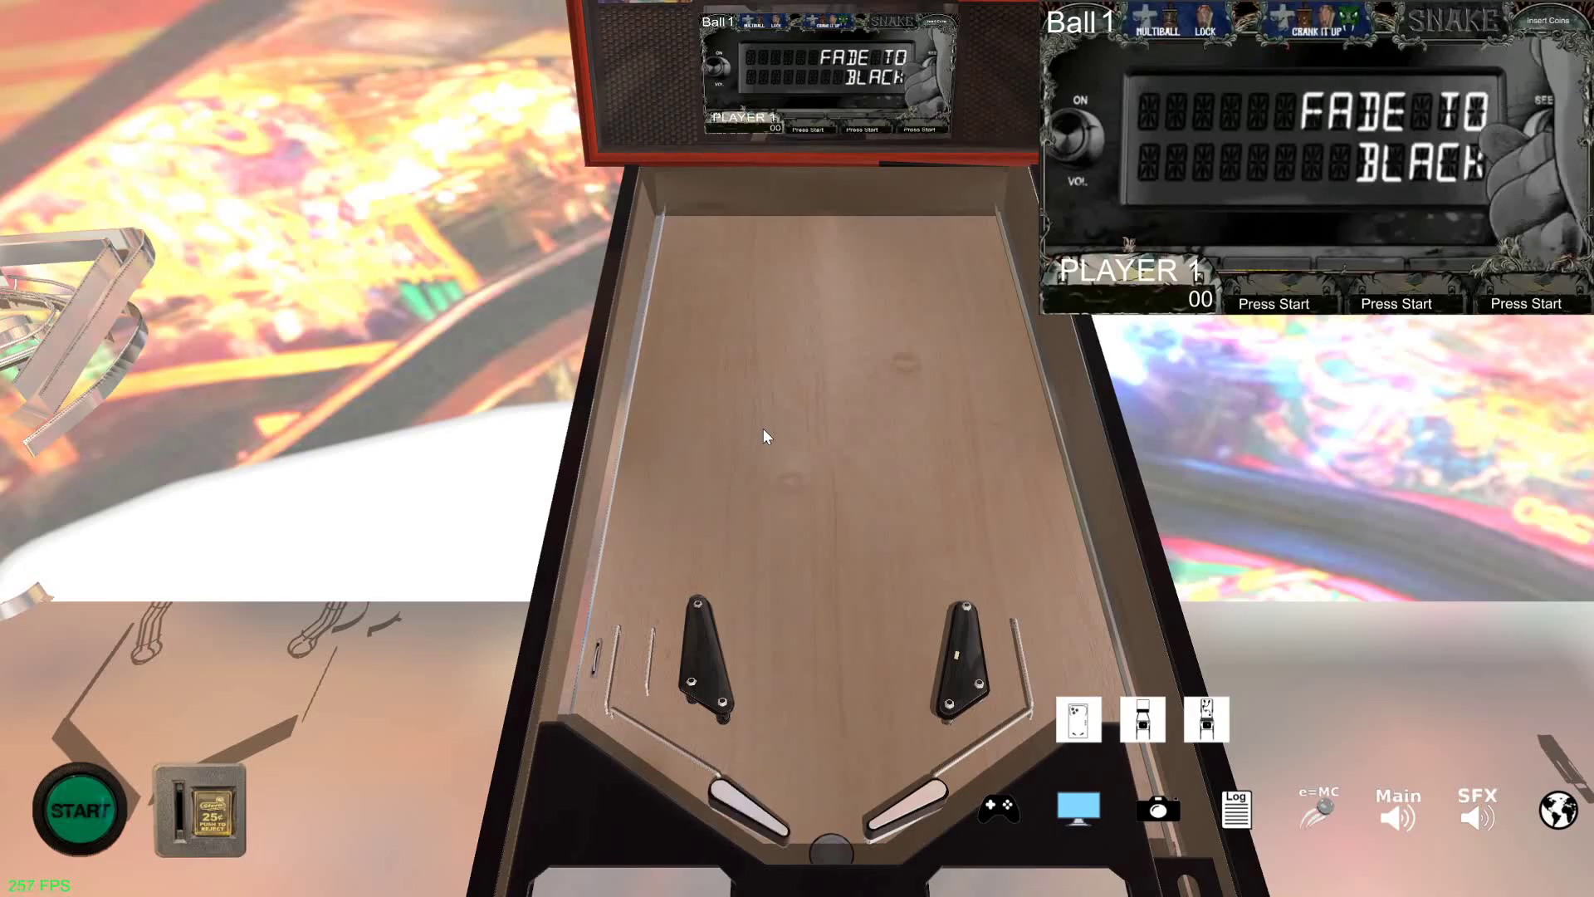
pyautogui.press('Shift_L')
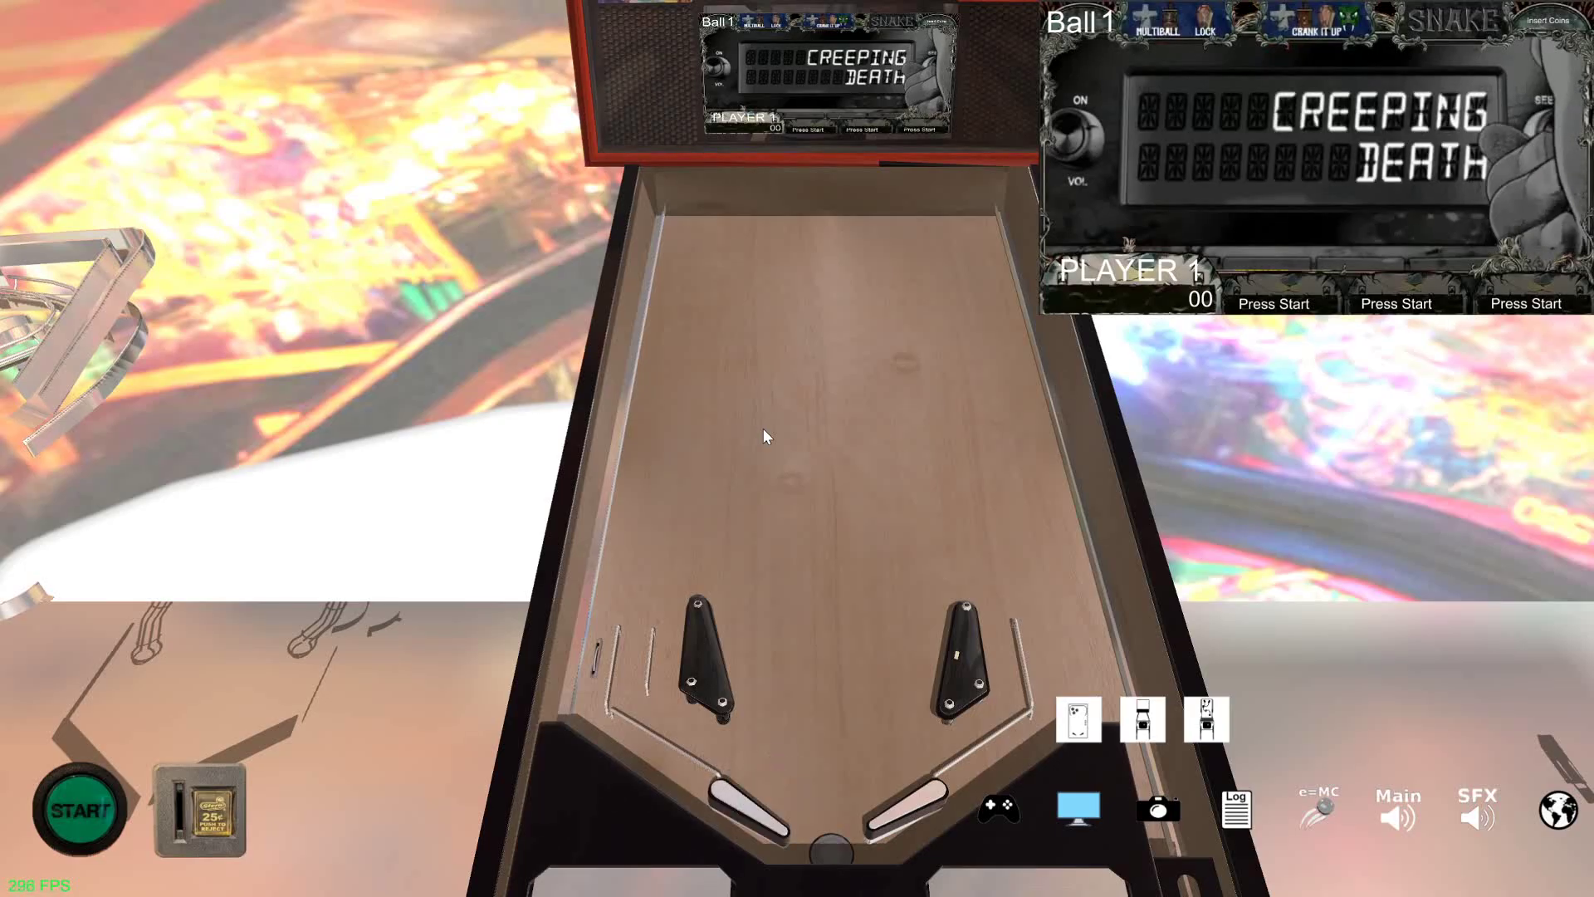
pyautogui.press('Shift_L')
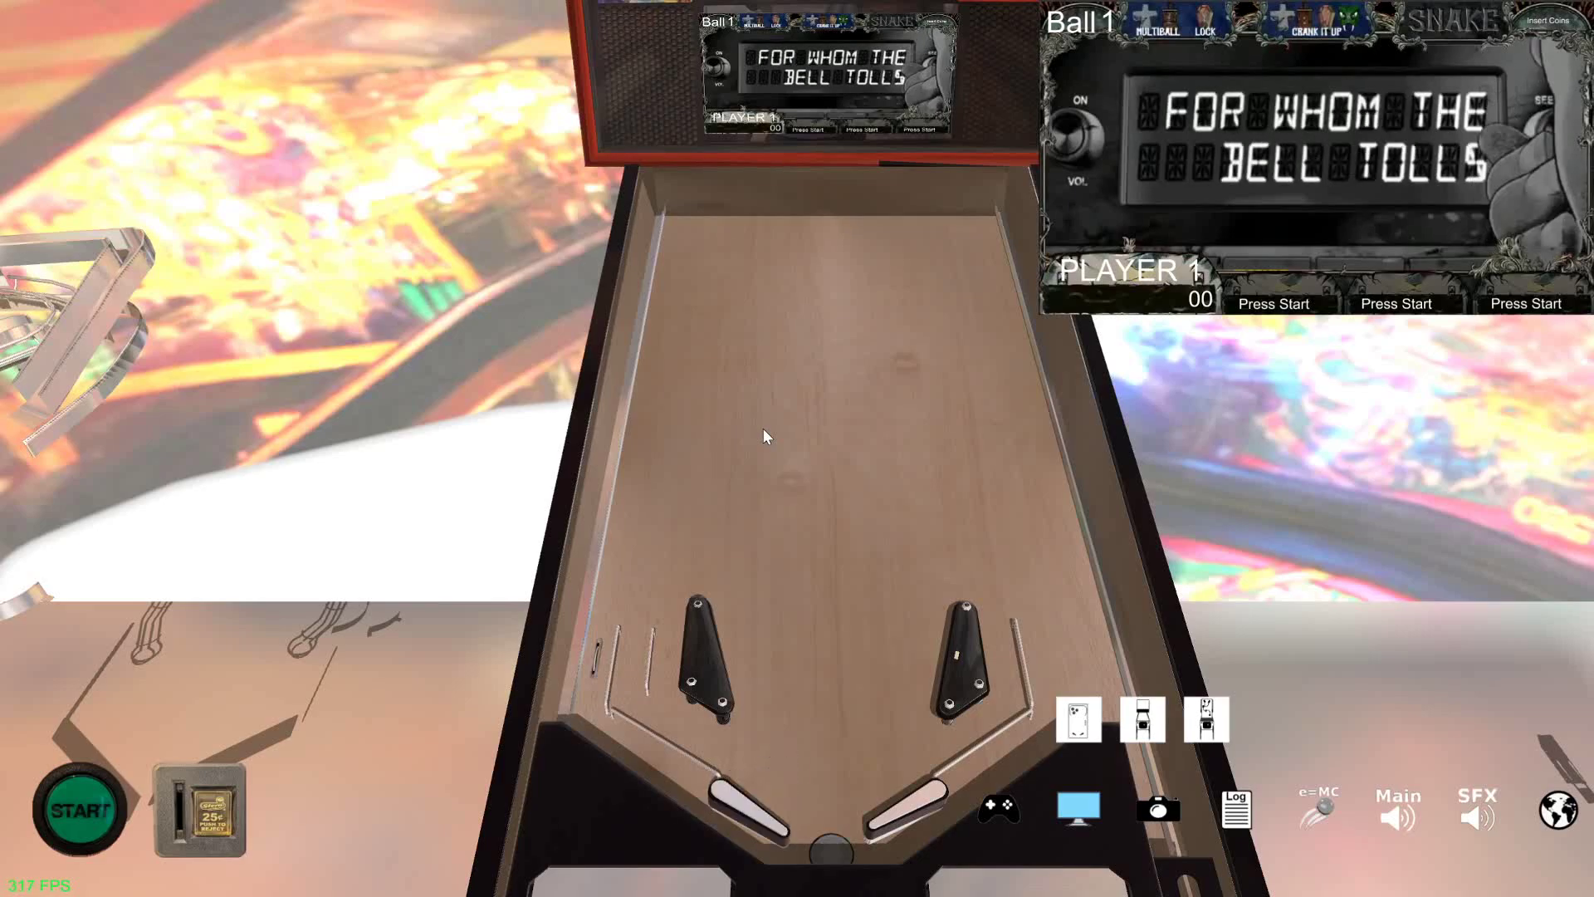
pyautogui.press('Shift_R')
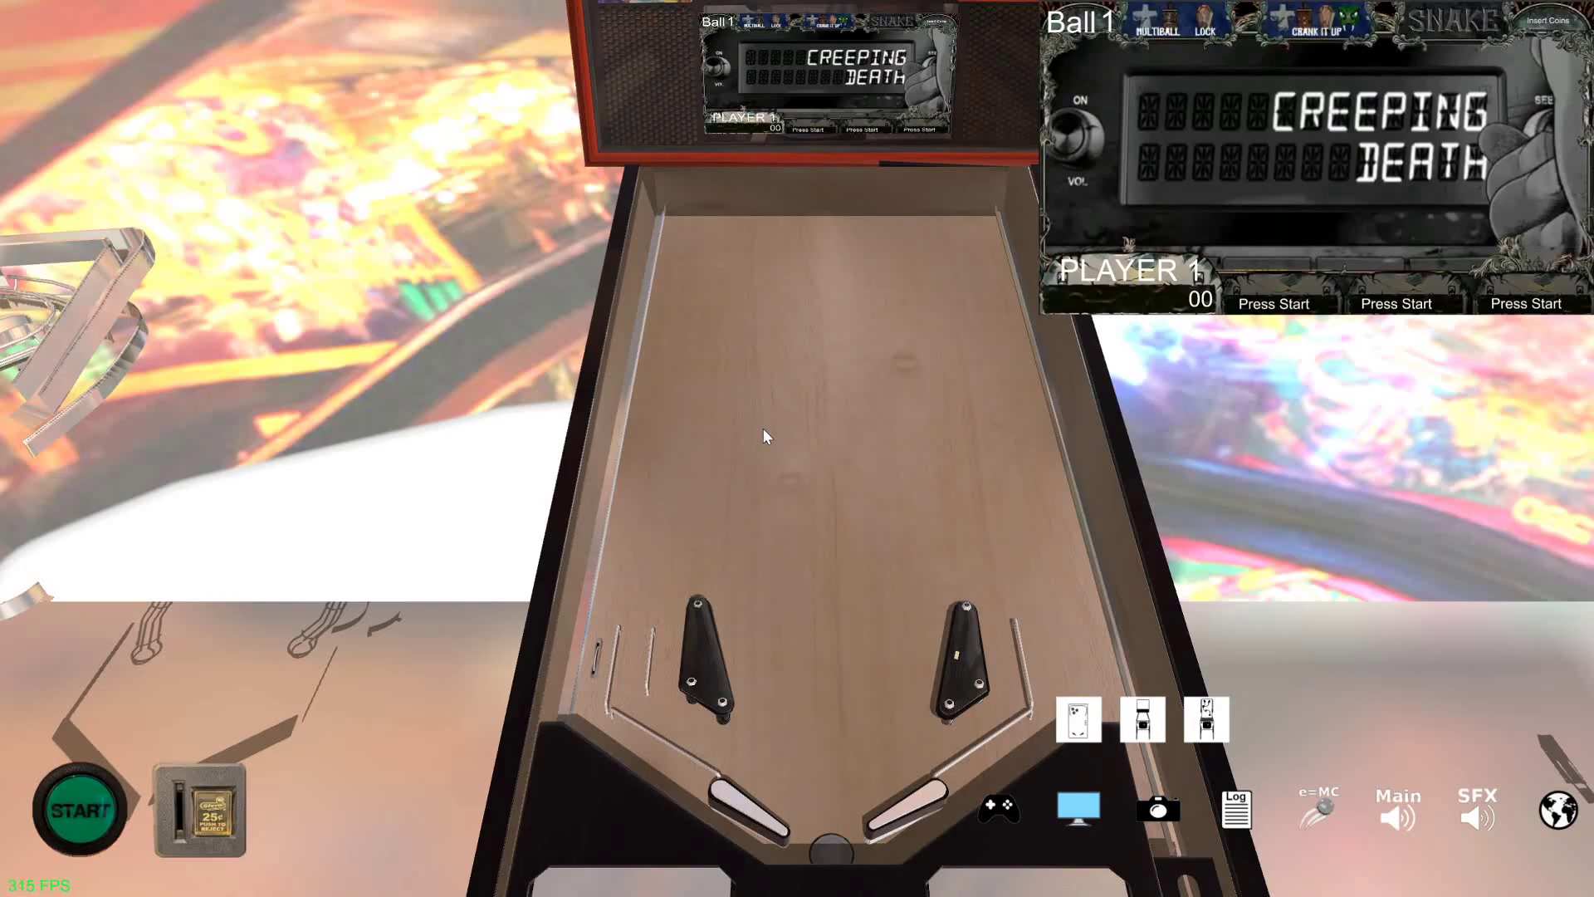
pyautogui.press('1')
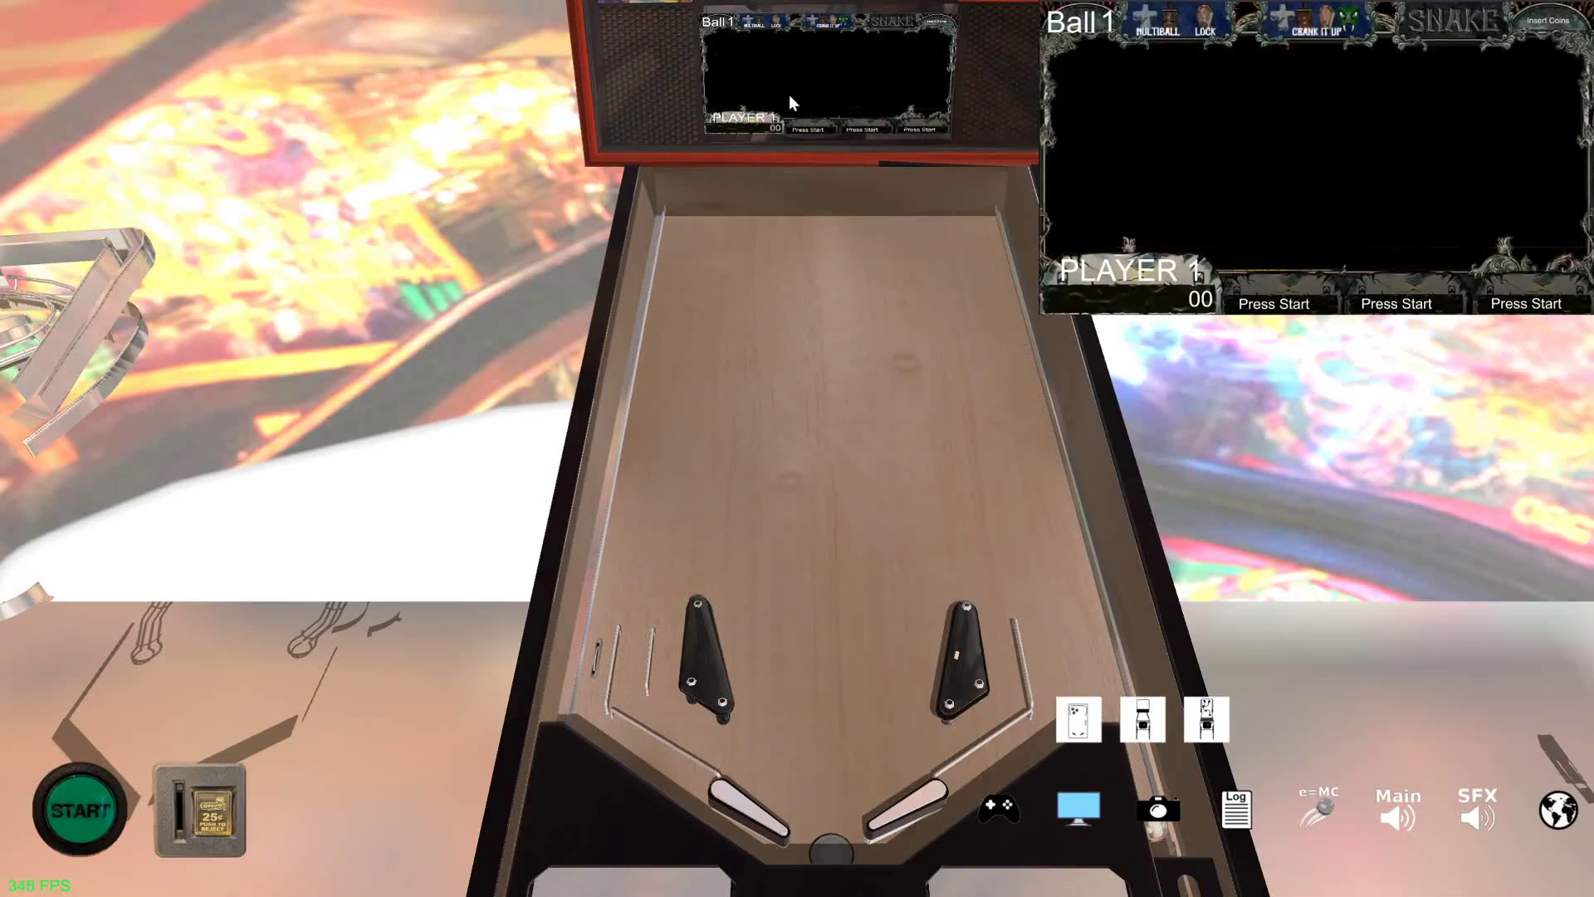
# Return to the editor, open the Gameplay Main Screen layout and add a Logical Animated Image item to it
pyautogui.press('Escape')
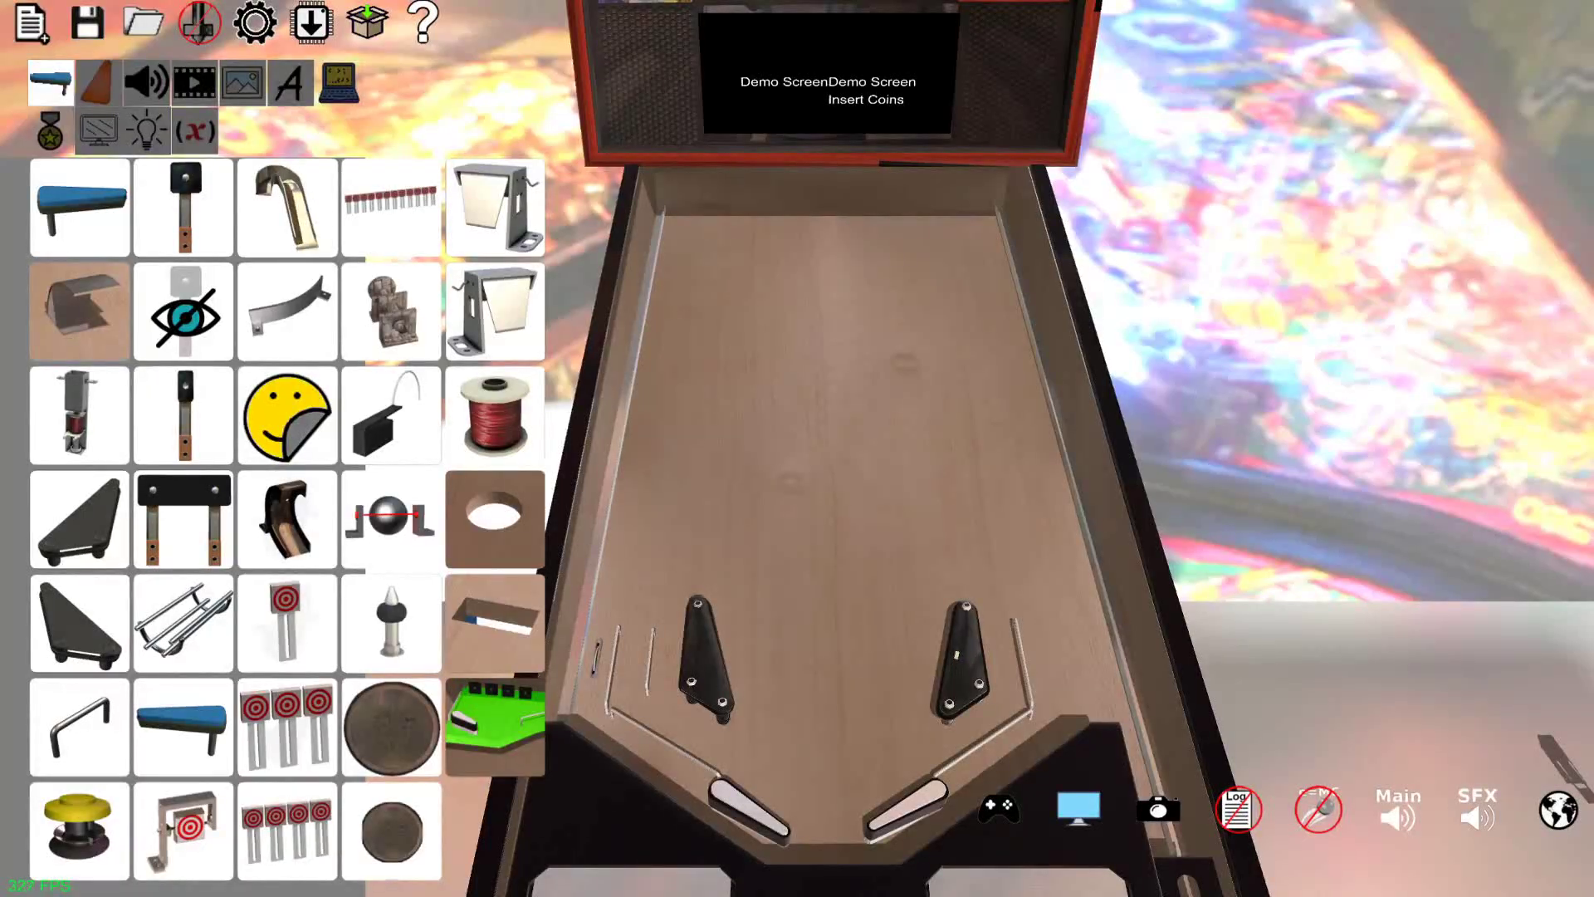
pyautogui.click(99, 131)
pyautogui.doubleClick(98, 210)
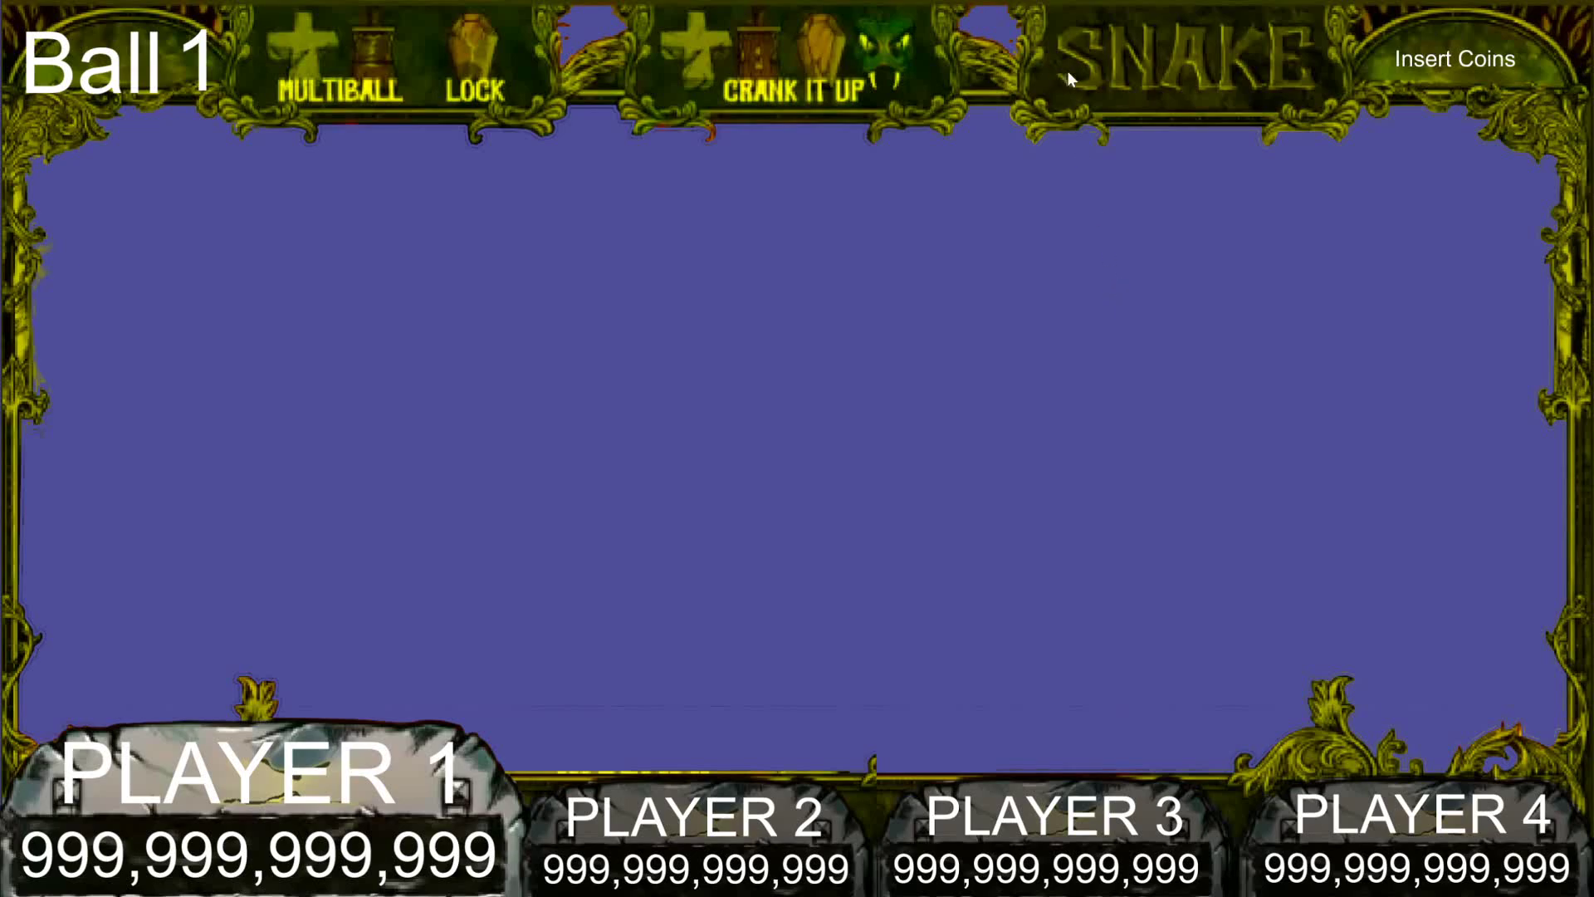
pyautogui.click(629, 332)
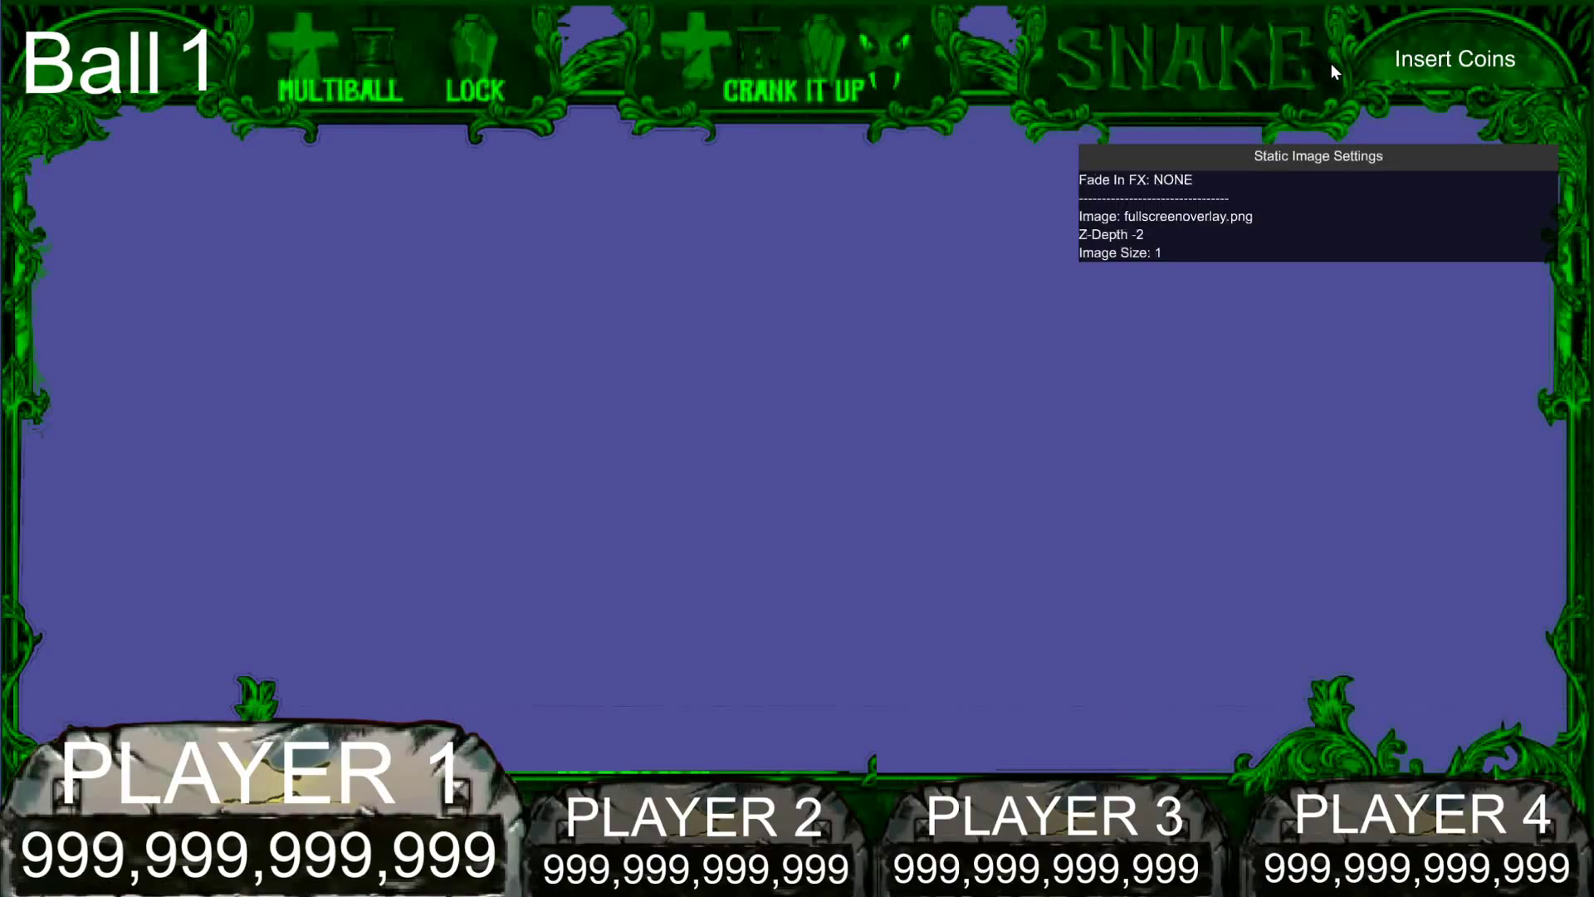
pyautogui.rightClick(627, 344)
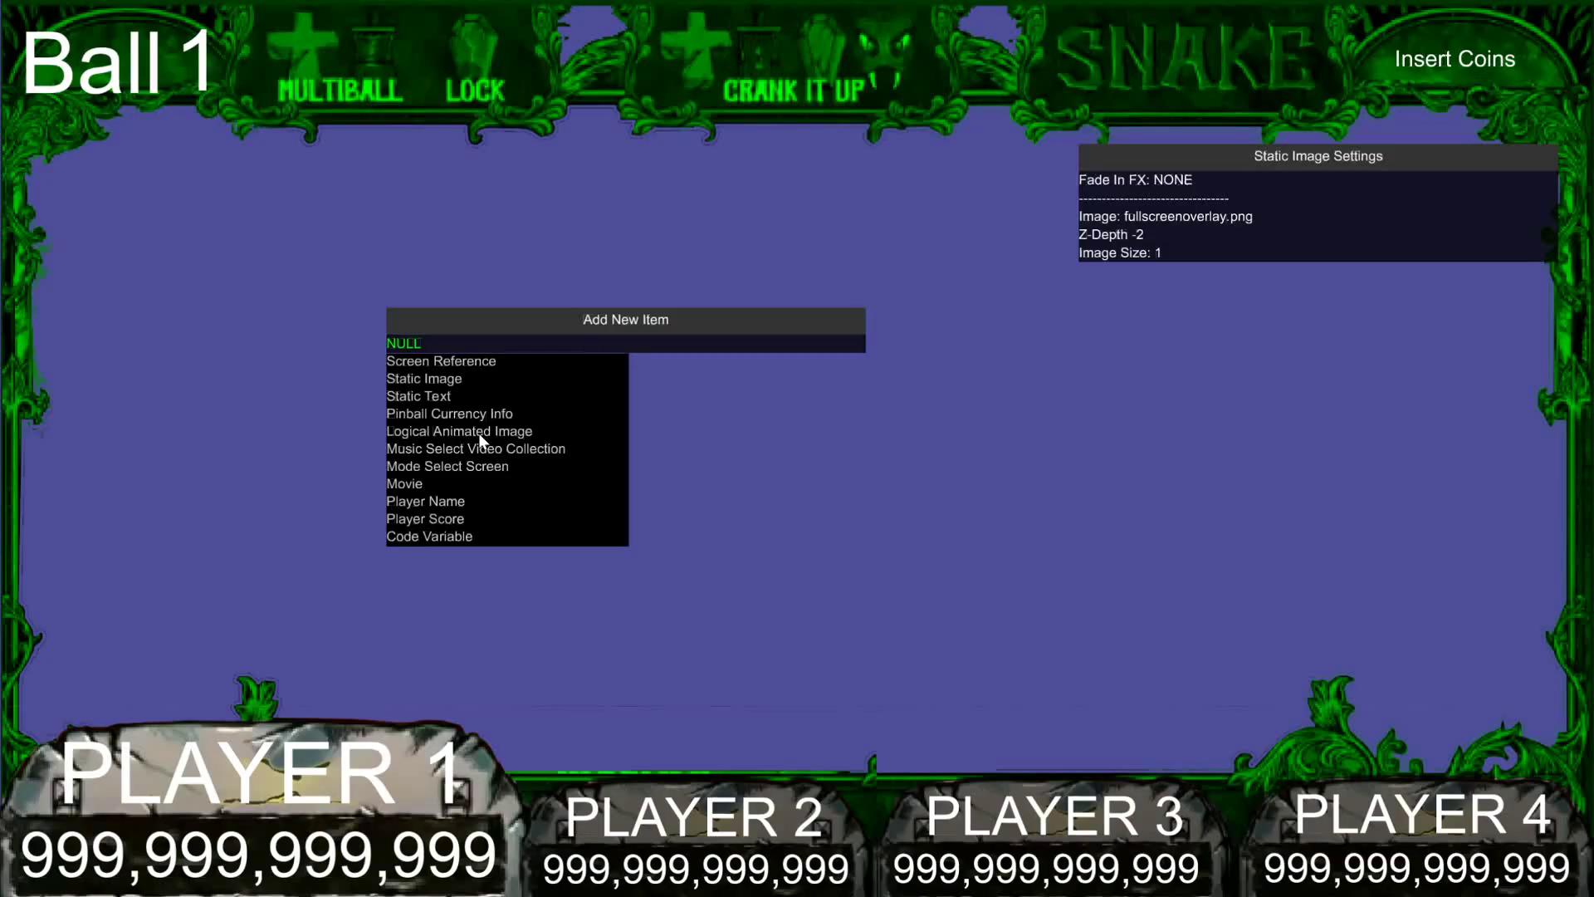
pyautogui.click(420, 432)
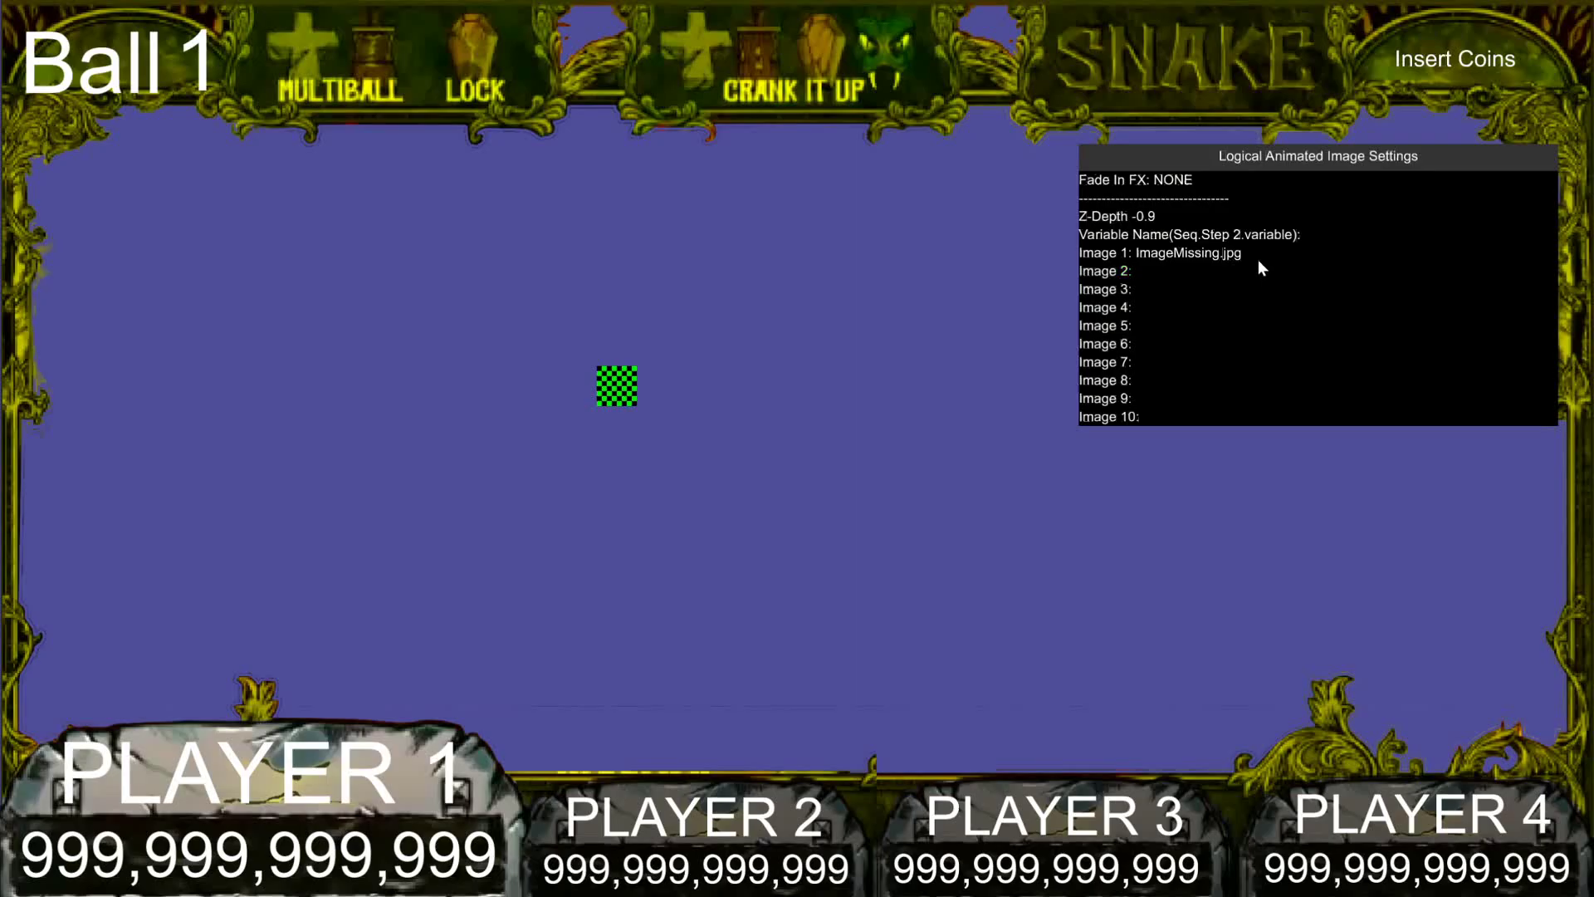
# Replace the placeholder file in Image 1 of the Logical Animated Image with snake_0.png
pyautogui.click(1258, 257)
pyautogui.press('BackSpace')
pyautogui.press('BackSpace')
pyautogui.press('BackSpace')
pyautogui.press('BackSpace')
pyautogui.press('BackSpace')
pyautogui.press('BackSpace')
pyautogui.press('BackSpace')
pyautogui.press('BackSpace')
pyautogui.press('BackSpace')
pyautogui.press('BackSpace')
pyautogui.press('BackSpace')
pyautogui.press('BackSpace')
pyautogui.press('BackSpace')
pyautogui.press('BackSpace')
pyautogui.press('BackSpace')
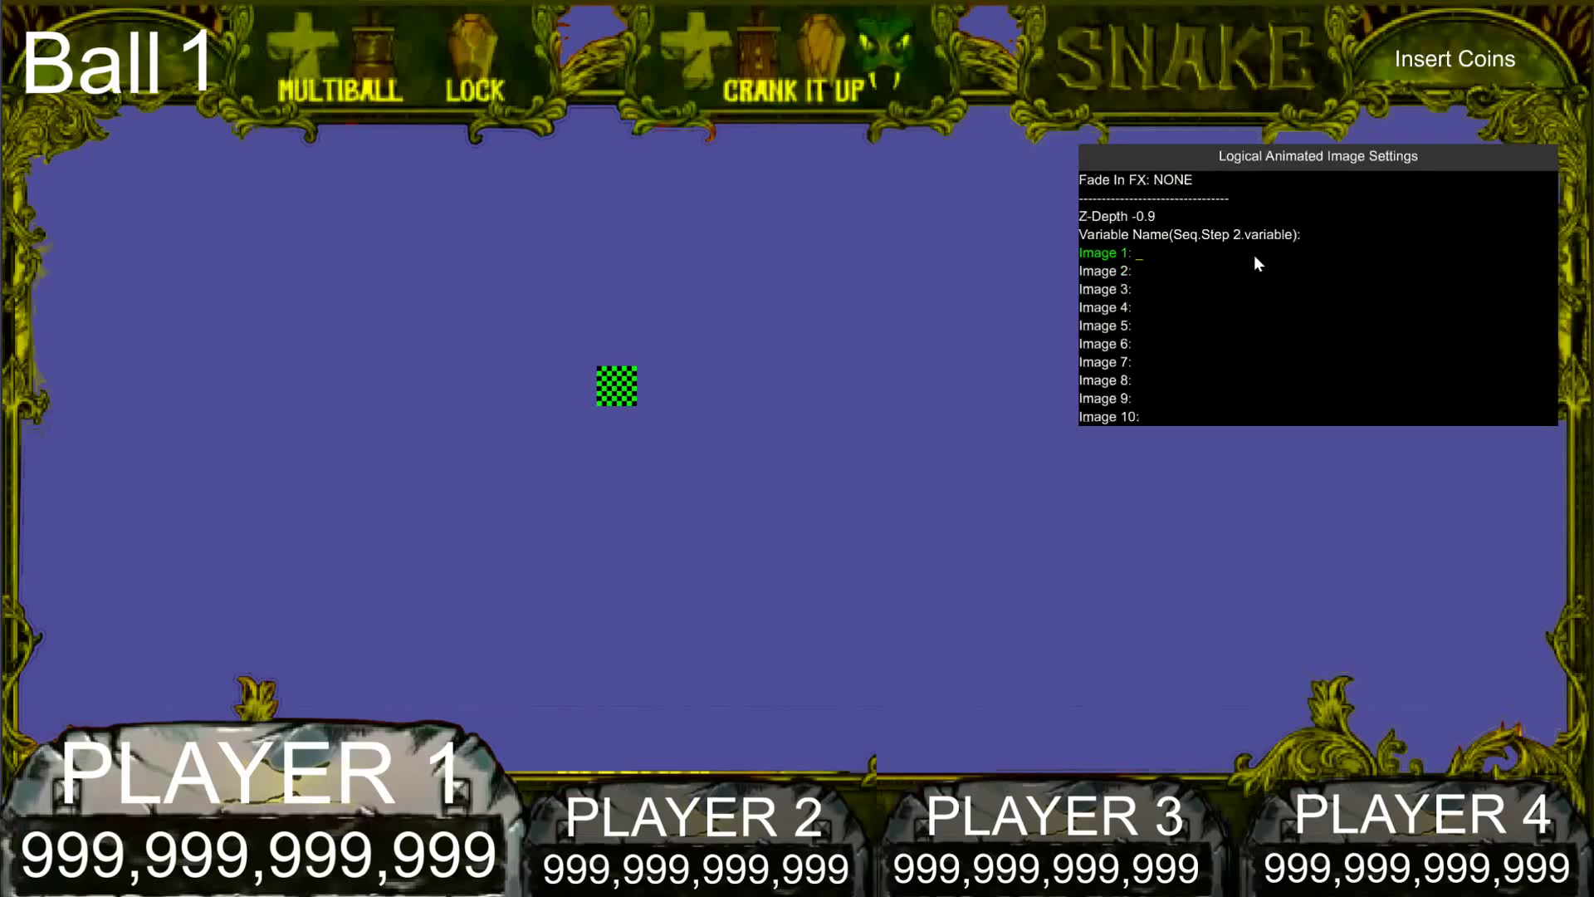
pyautogui.write('sn')
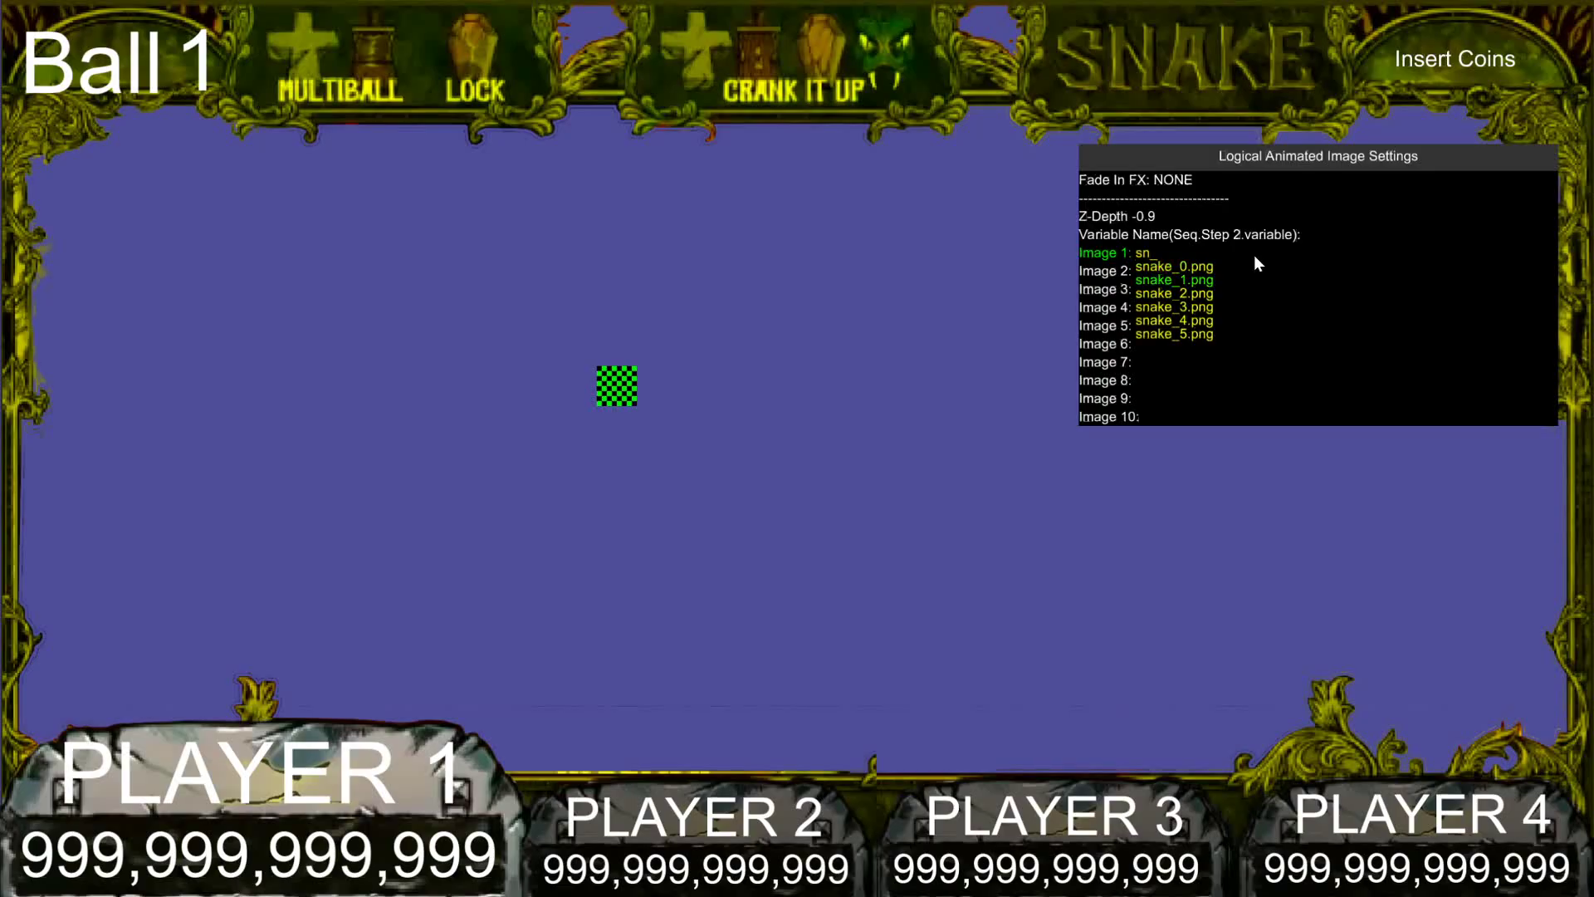
pyautogui.press('Up')
pyautogui.press('Return')
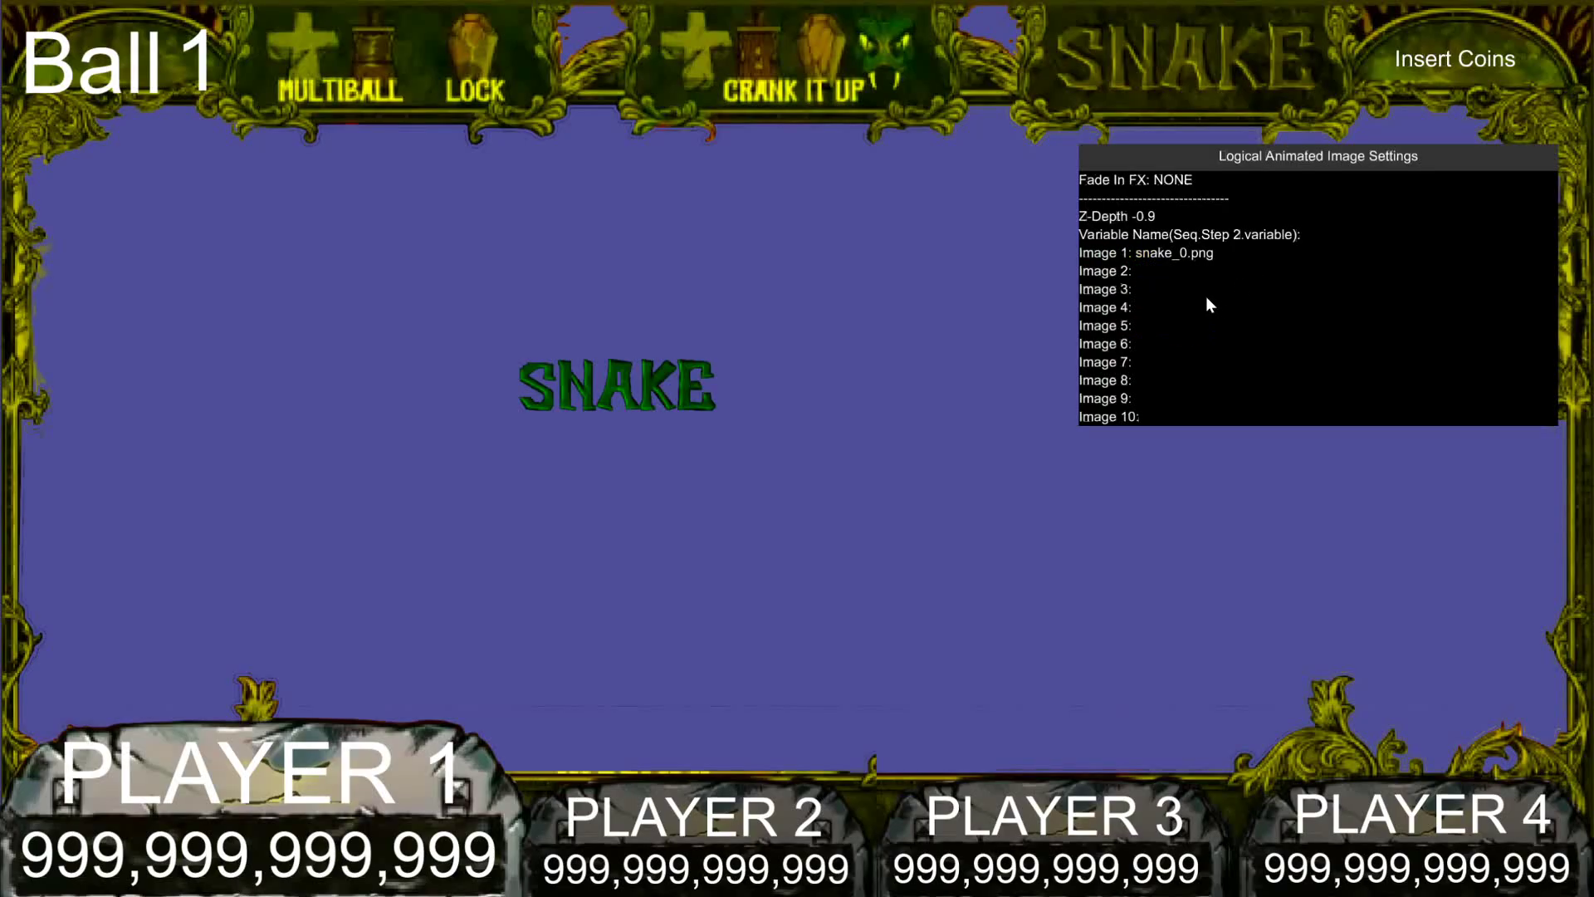
# Set Image 2 of the Logical Animated Image to snake_1.png and Image 3 to snake_2.png
pyautogui.click(1188, 272)
pyautogui.write('s')
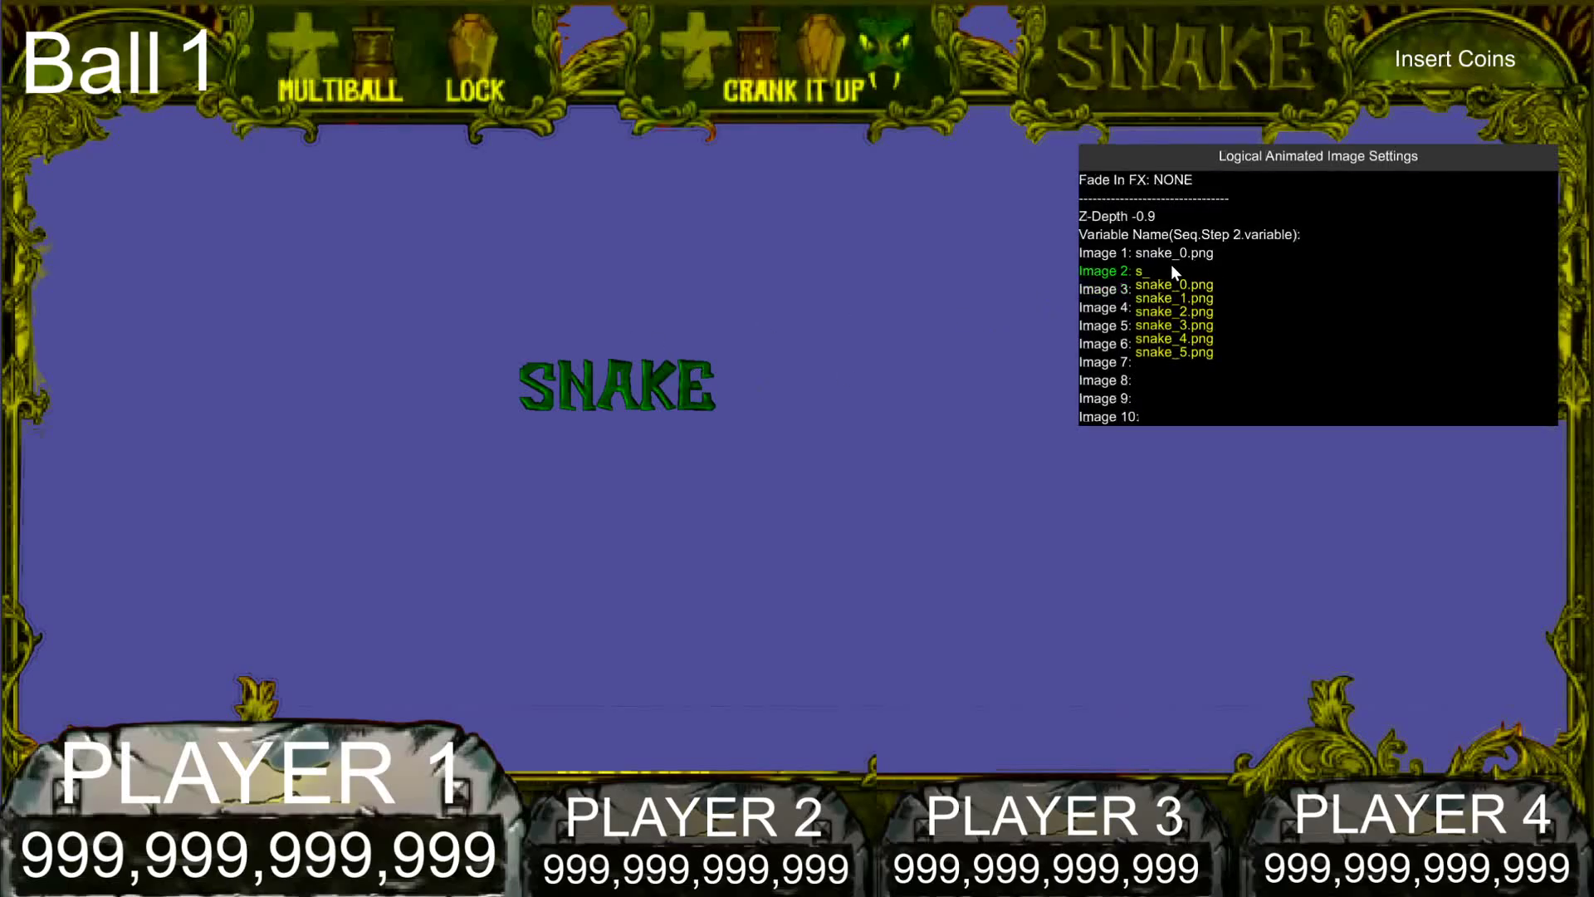
pyautogui.press('Down')
pyautogui.press('Down')
pyautogui.press('Return')
pyautogui.write('s')
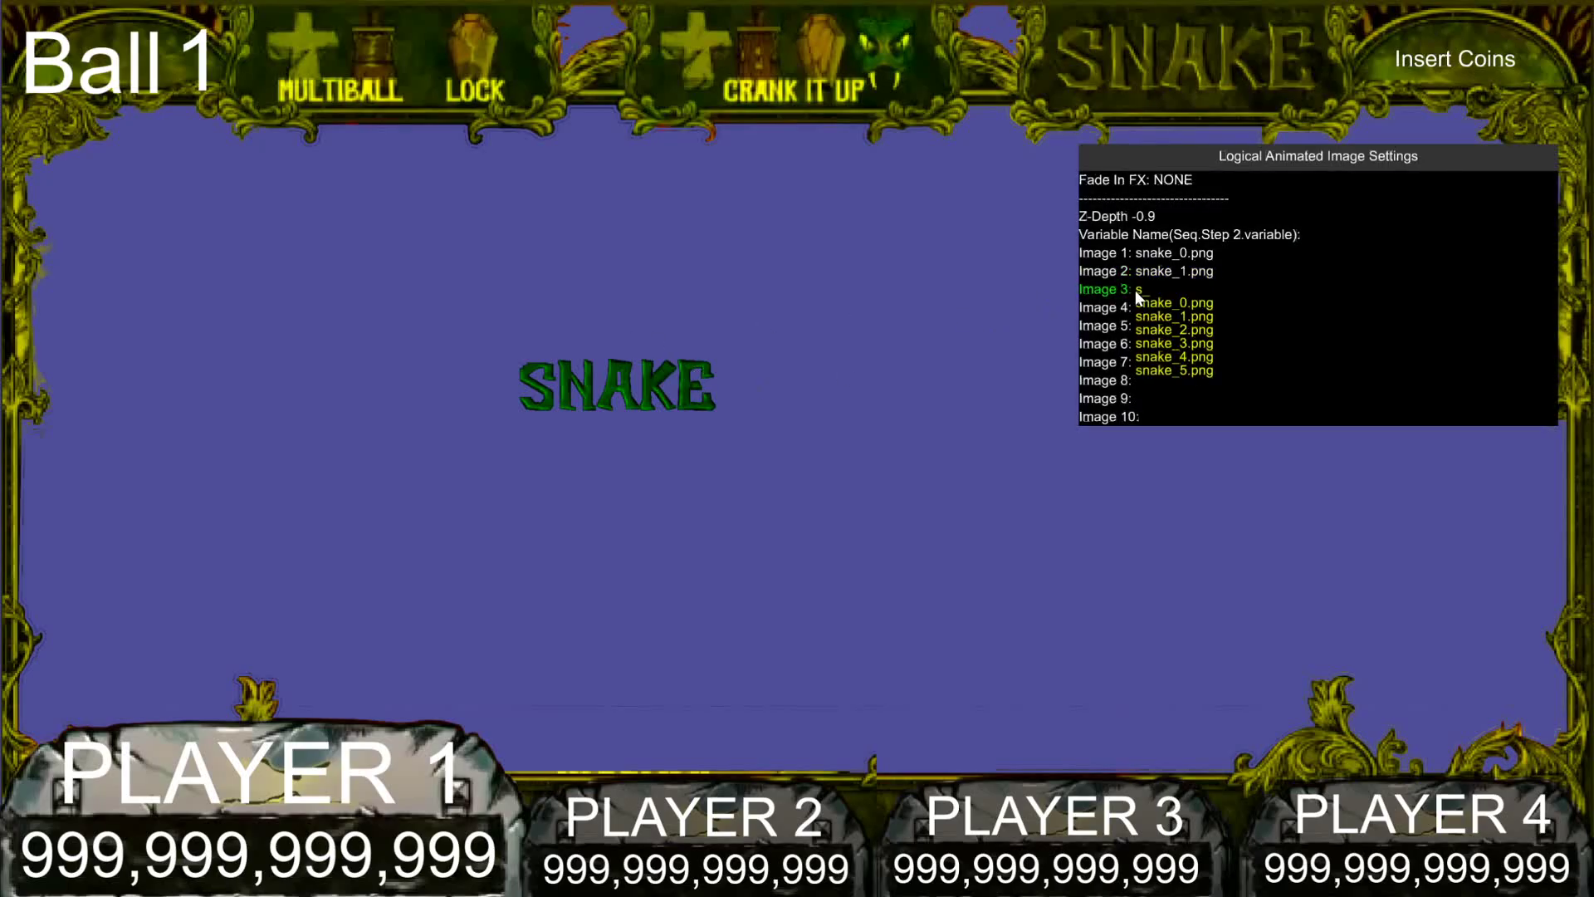
pyautogui.press('Down')
pyautogui.press('Down')
pyautogui.press('Down')
pyautogui.press('Return')
# Set Image 4 of the Logical Animated Image to snake_3.png and Image 5 to snake_4.png
pyautogui.click(1124, 309)
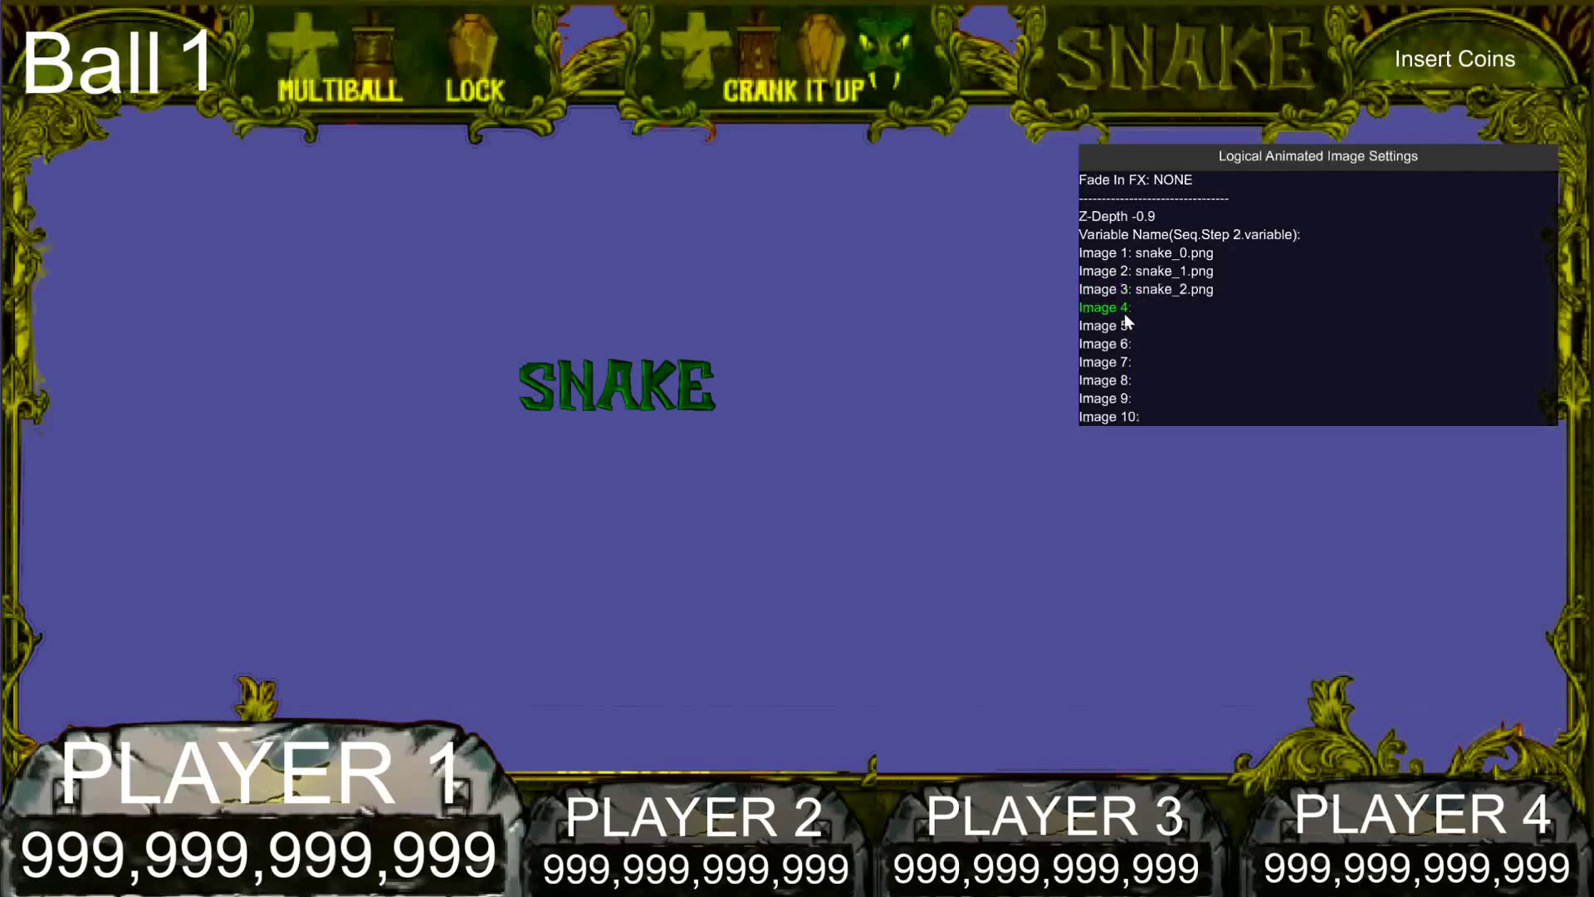
pyautogui.write('s')
pyautogui.press('Down')
pyautogui.press('Down')
pyautogui.press('Down')
pyautogui.press('Down')
pyautogui.press('Down')
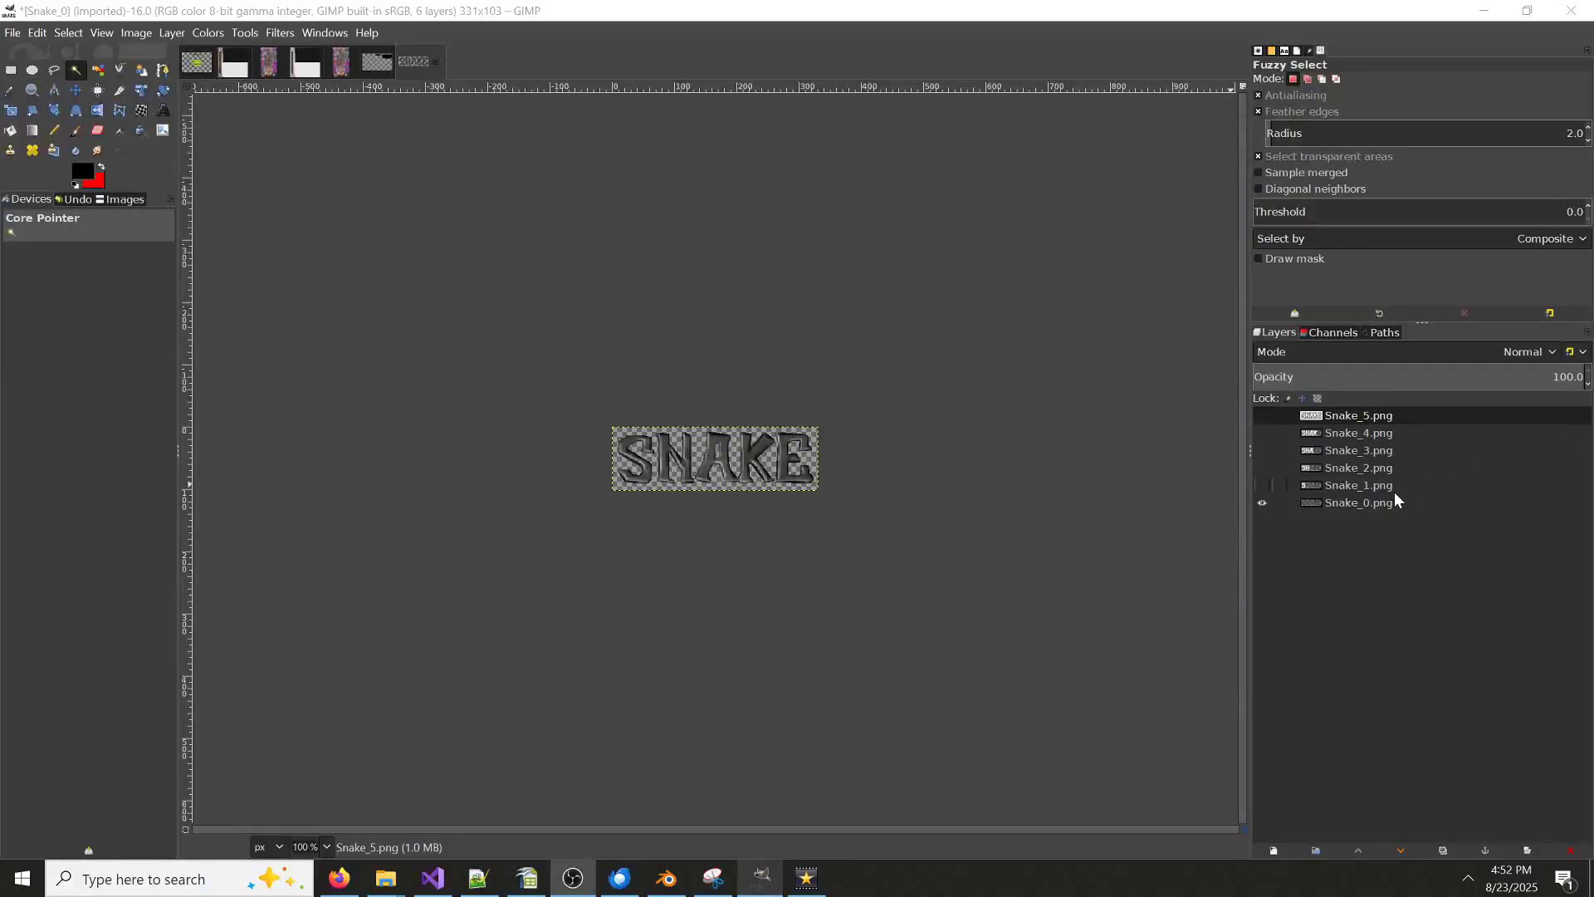
# In GIMP, show the layers Snake_1.png to Snake_5.png one after another to examine how the SNAKE letters light up
pyautogui.click(1262, 485)
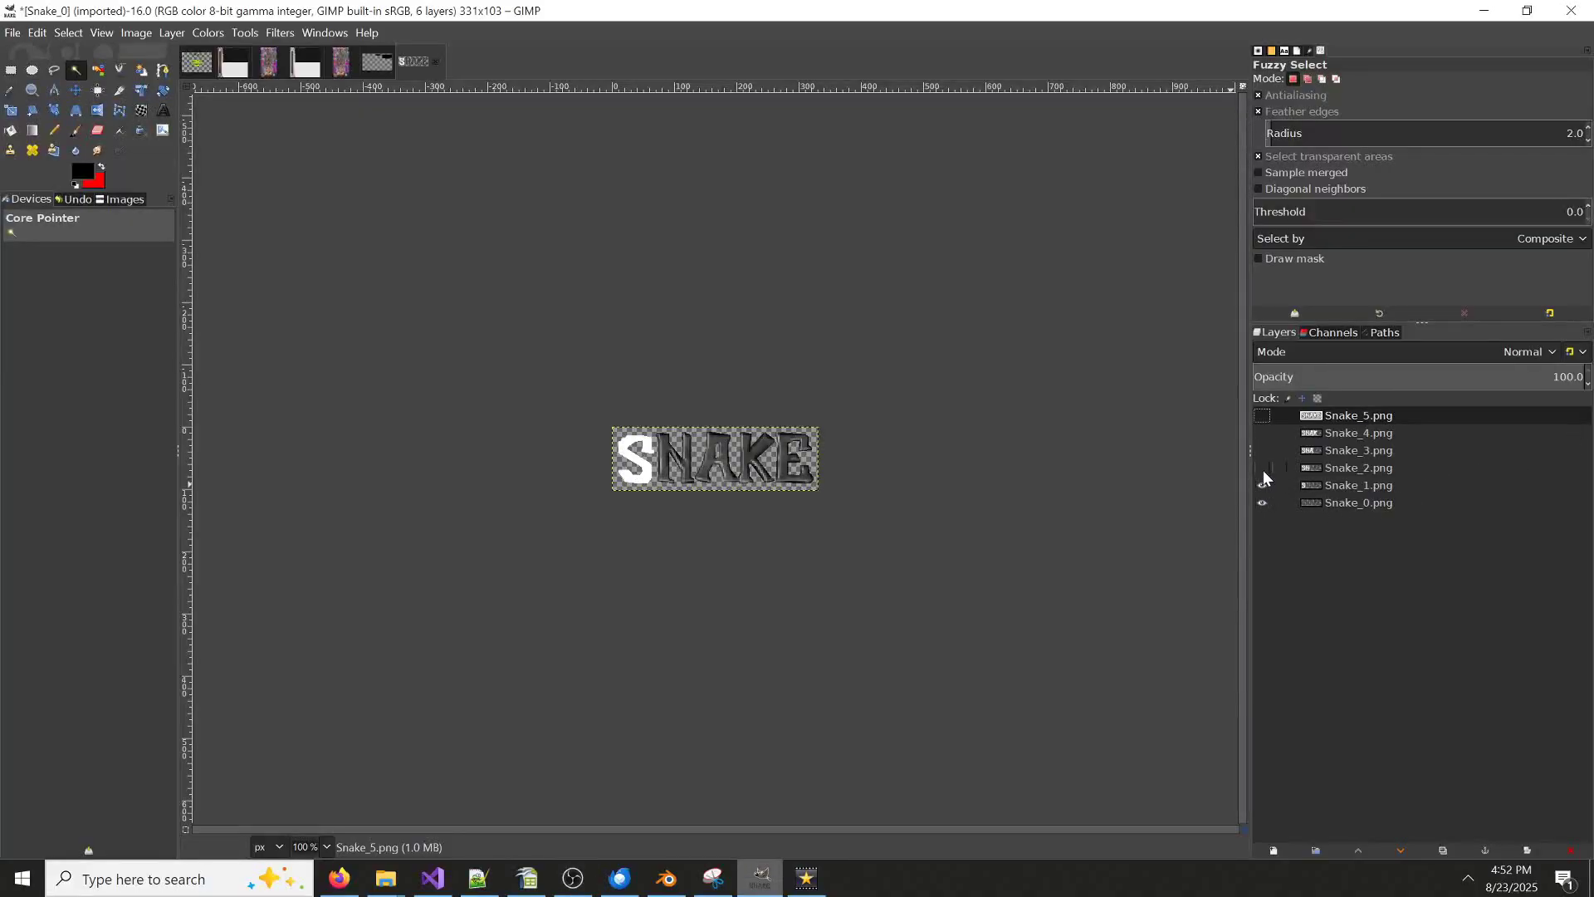
pyautogui.click(1261, 467)
pyautogui.click(1261, 450)
pyautogui.click(1262, 433)
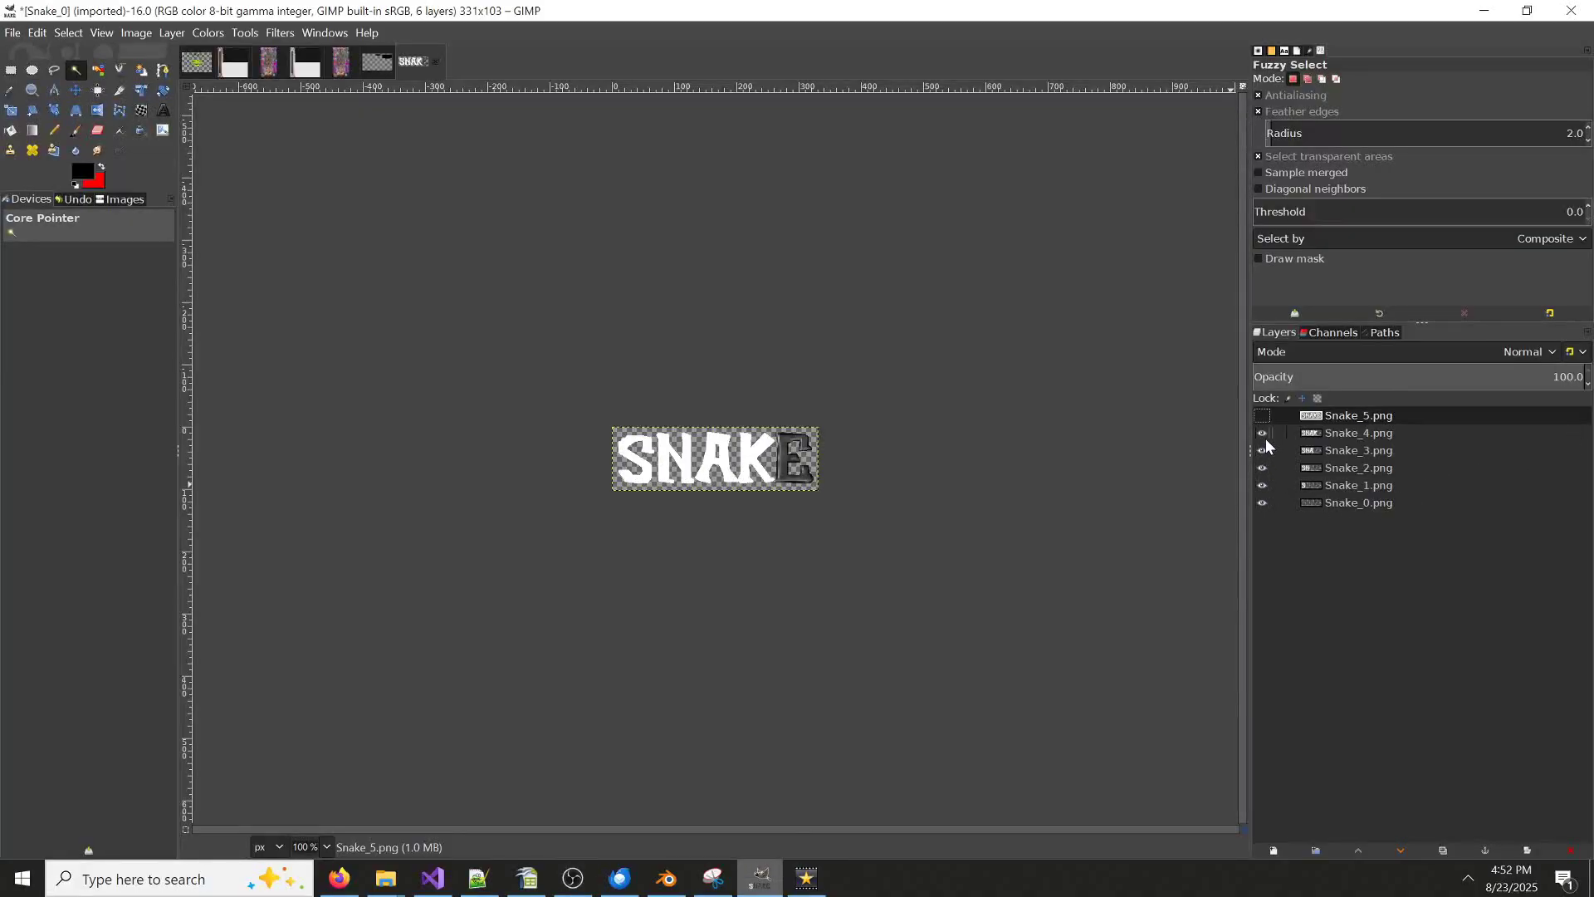
pyautogui.click(1261, 415)
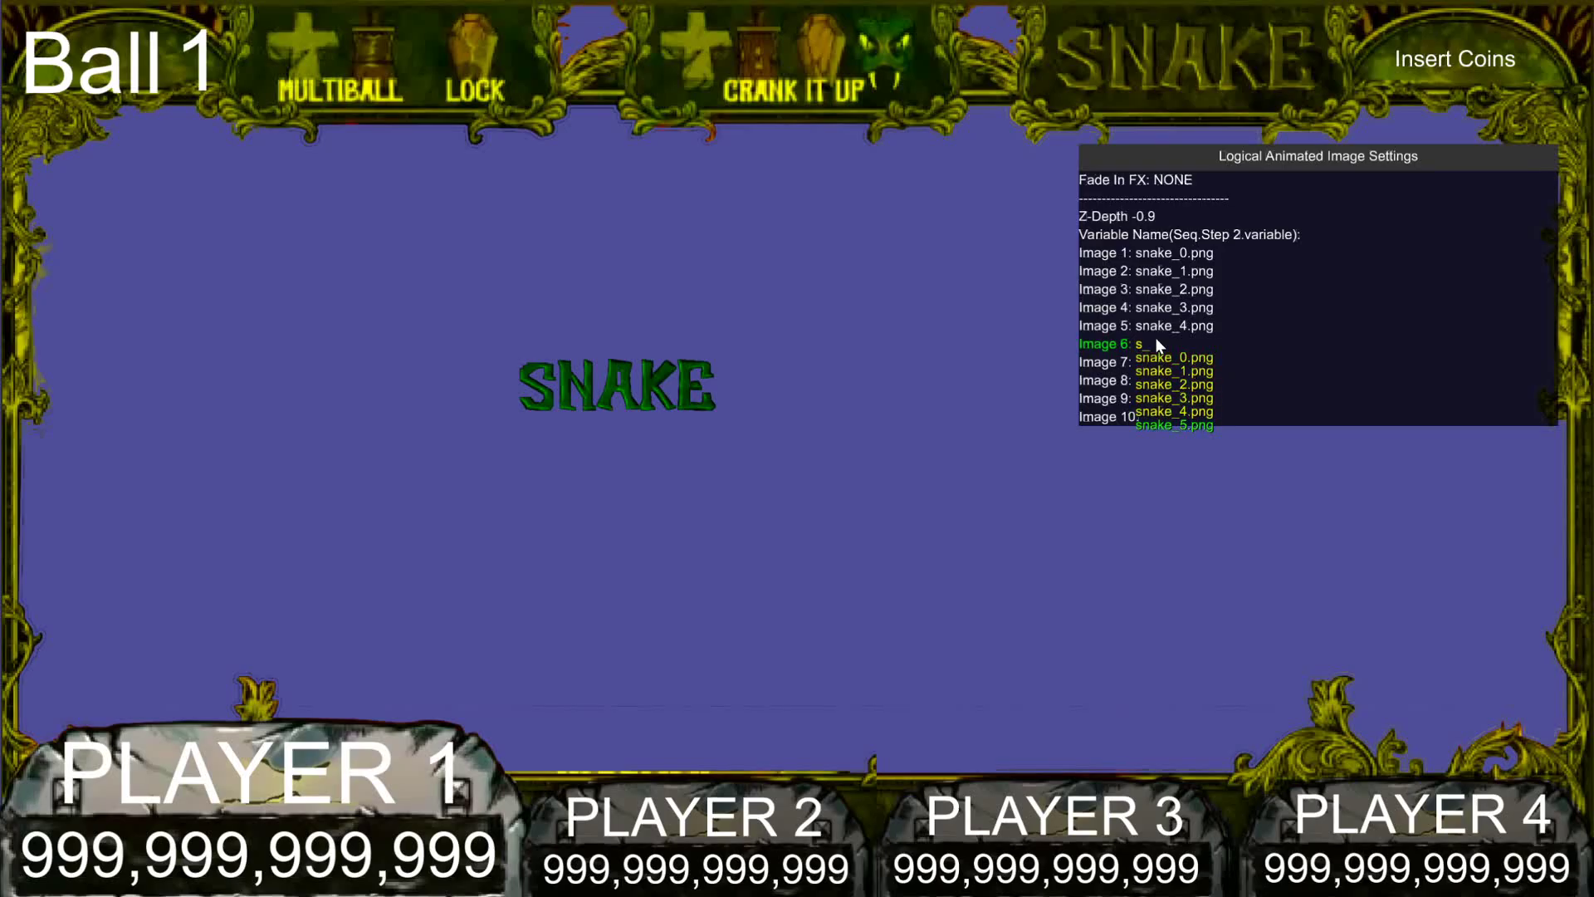
# Back in the pinball editor, set Image 6 to snake_5.png, close the layout and show the playfield parts library
pyautogui.press('Return')
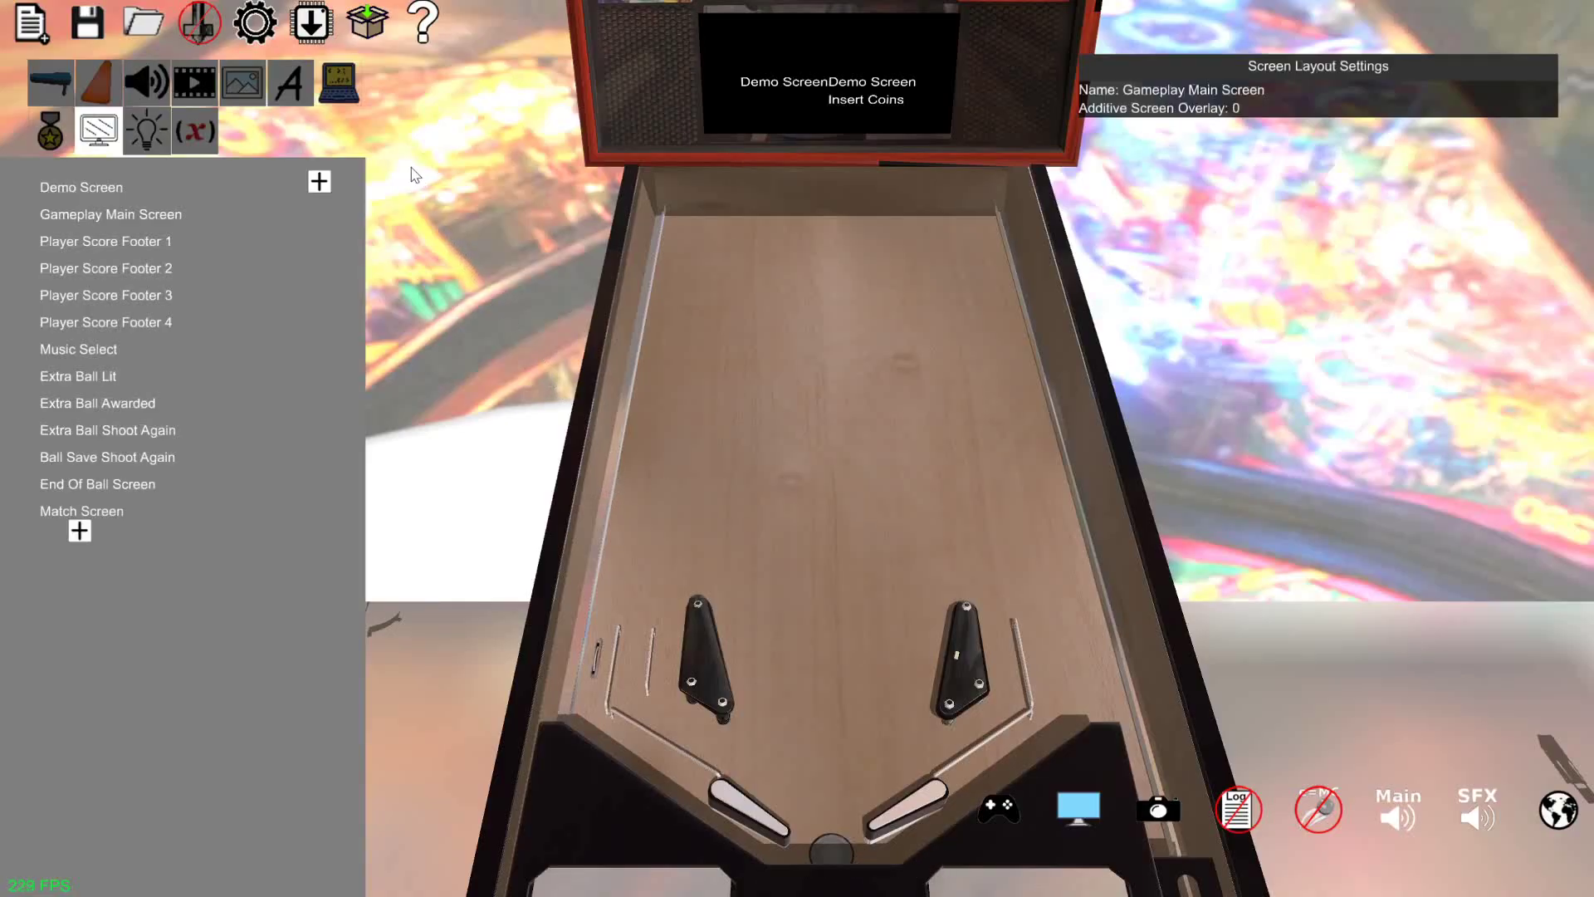
pyautogui.click(336, 87)
pyautogui.click(50, 83)
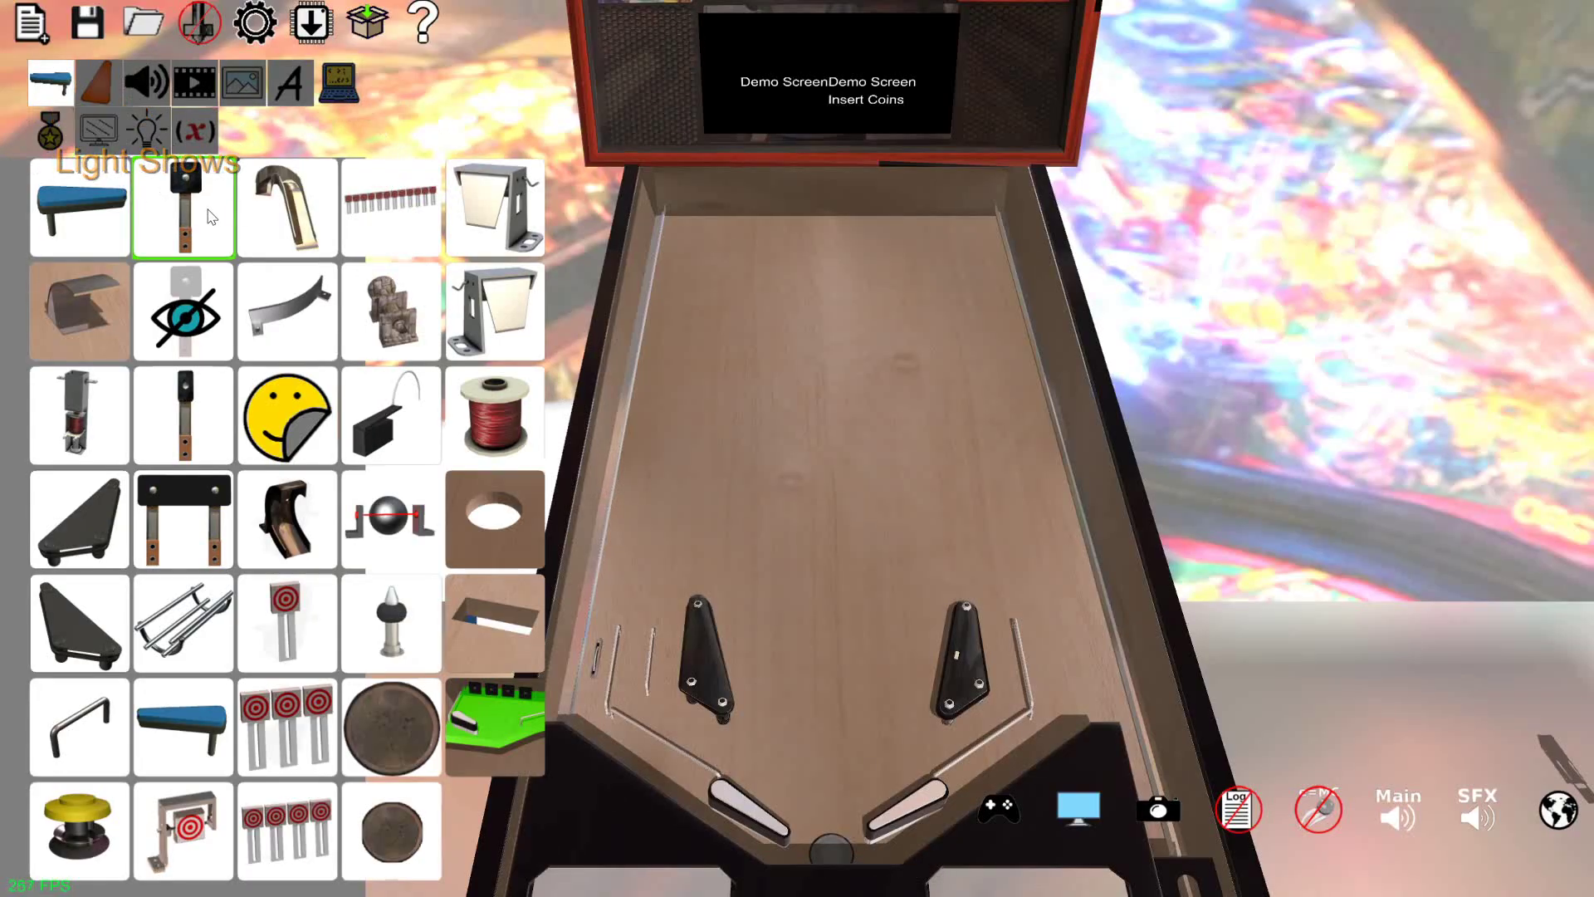
# Add a one-inch switch to the upper middle of the playfield and name it SnakeHead
pyautogui.click(177, 174)
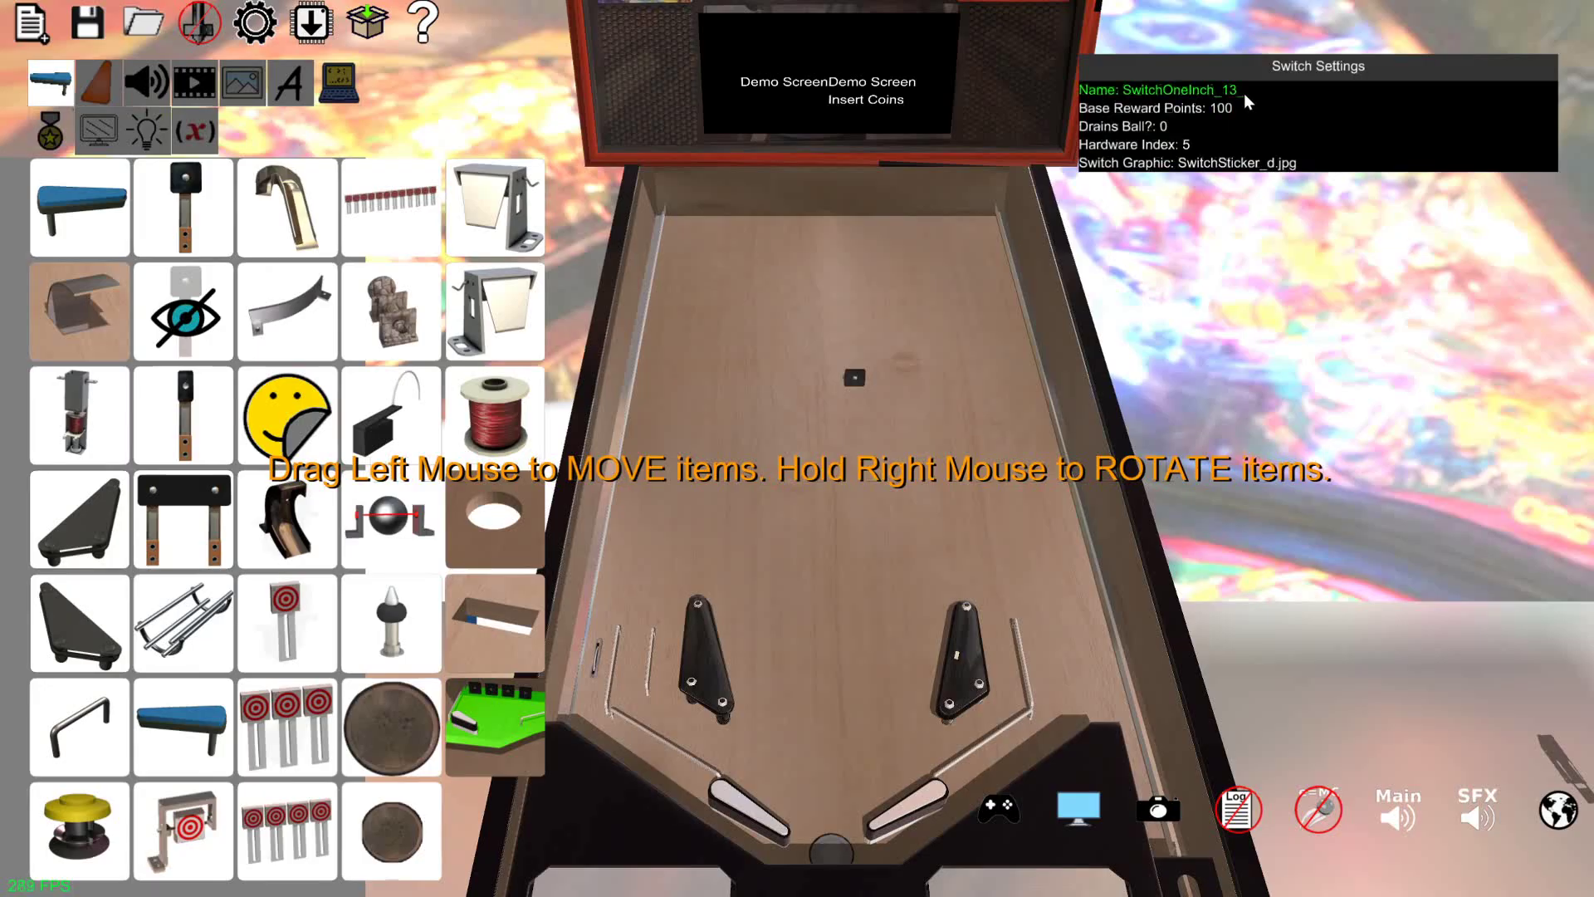
pyautogui.press('BackSpace')
pyautogui.press('BackSpace')
pyautogui.press('BackSpace')
pyautogui.press('BackSpace')
pyautogui.press('BackSpace')
pyautogui.press('BackSpace')
pyautogui.press('BackSpace')
pyautogui.press('BackSpace')
pyautogui.press('BackSpace')
pyautogui.press('BackSpace')
pyautogui.press('BackSpace')
pyautogui.press('BackSpace')
pyautogui.press('BackSpace')
pyautogui.press('BackSpace')
pyautogui.press('BackSpace')
pyautogui.write('SnakeHead')
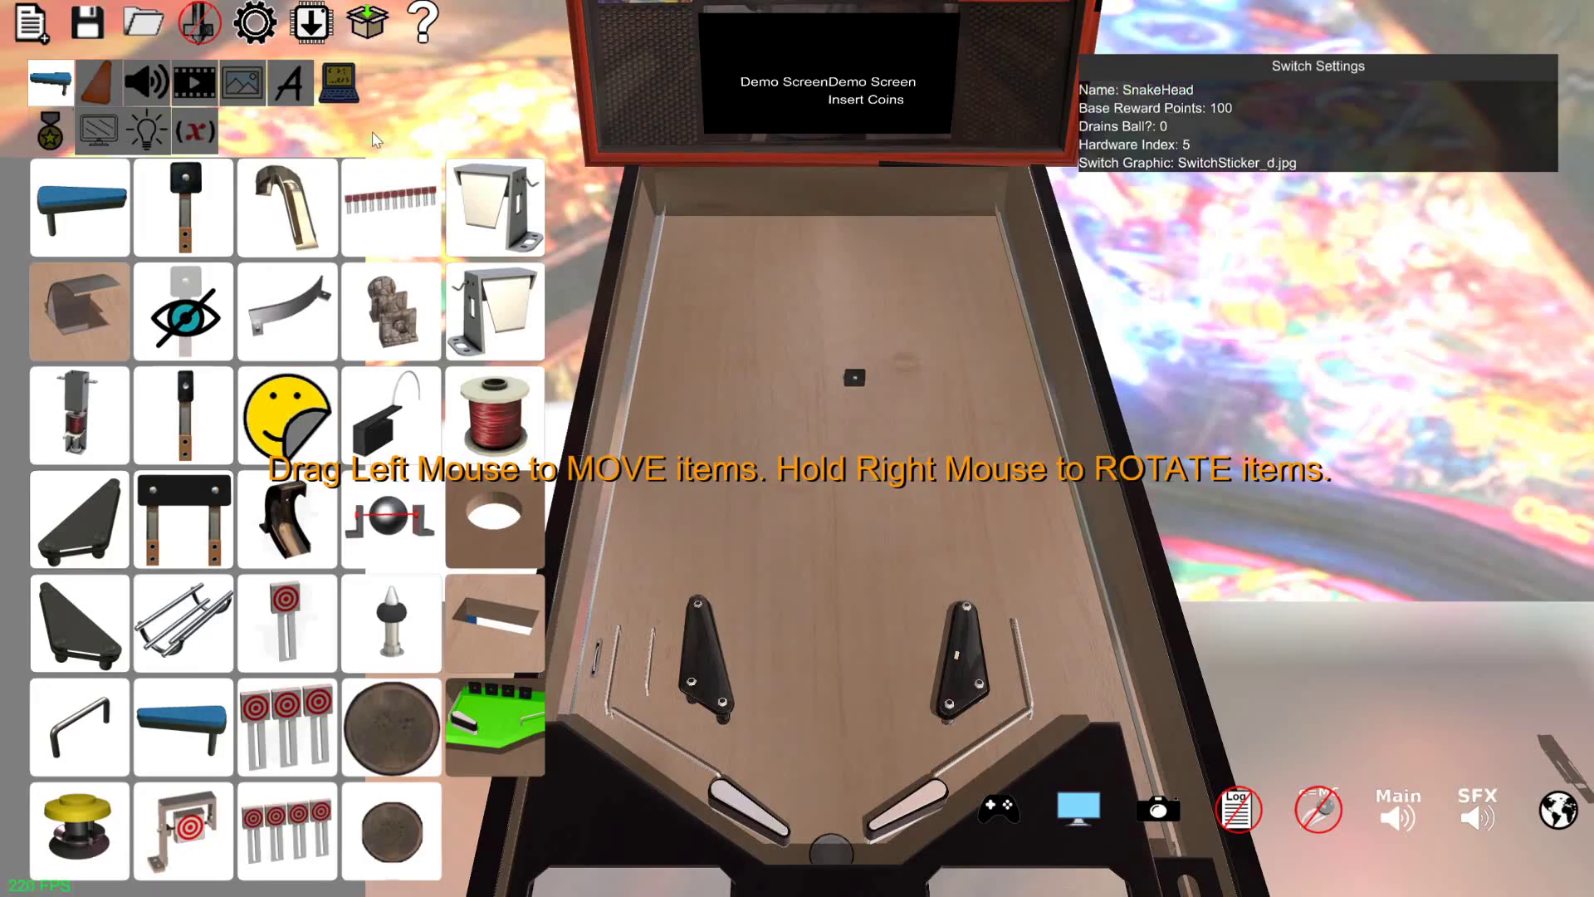
# Create a new code sequence and name it SpellSnake
pyautogui.click(339, 83)
pyautogui.click(120, 180)
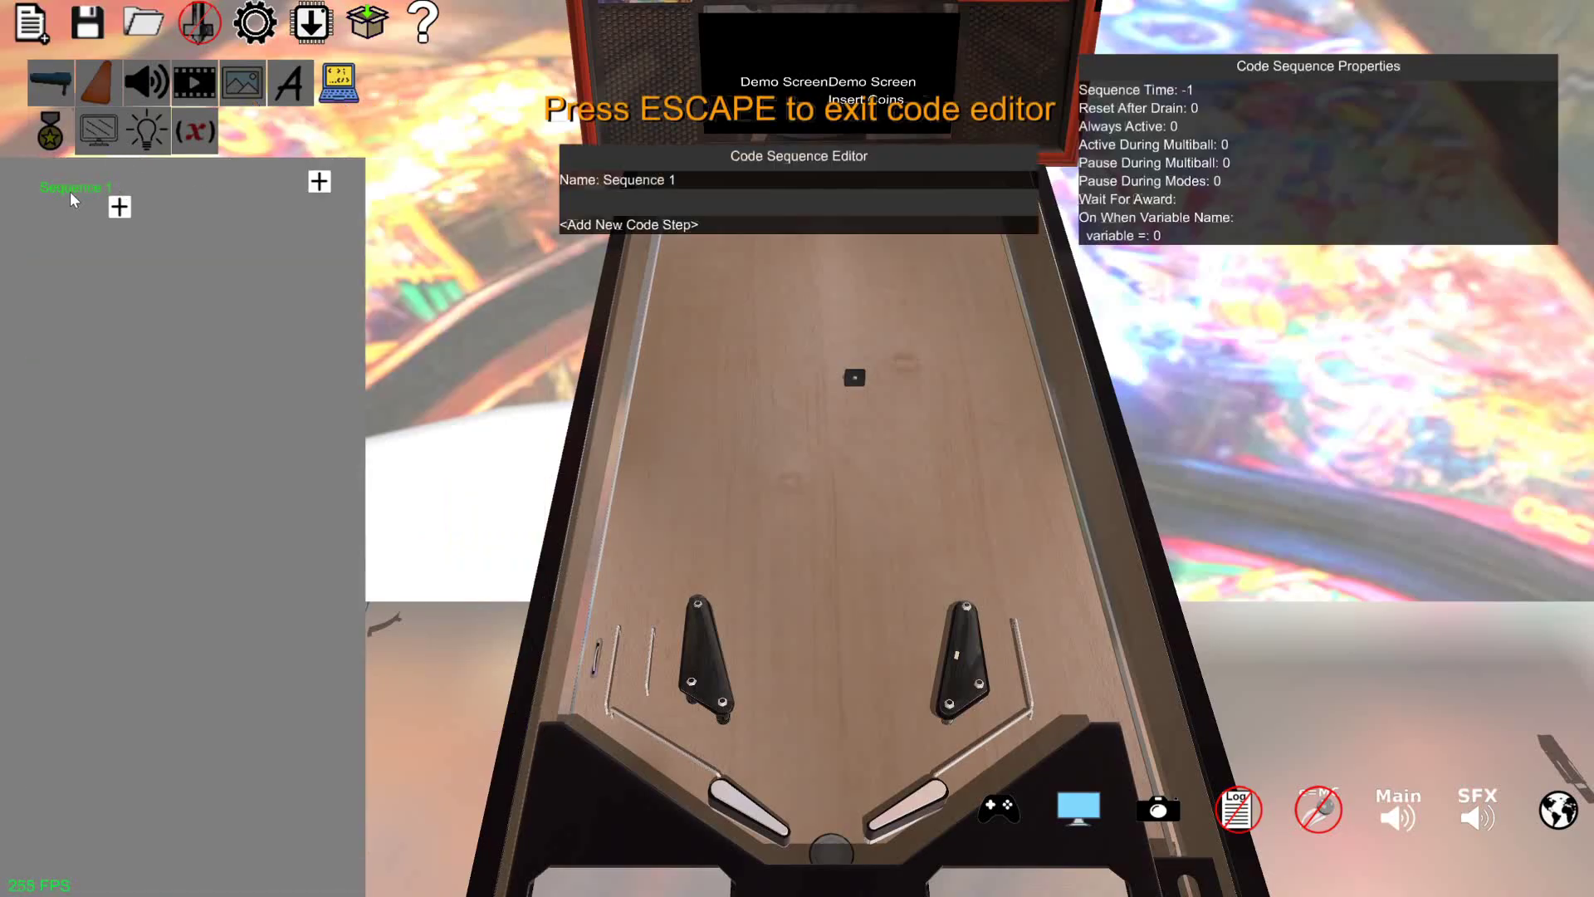
pyautogui.click(689, 181)
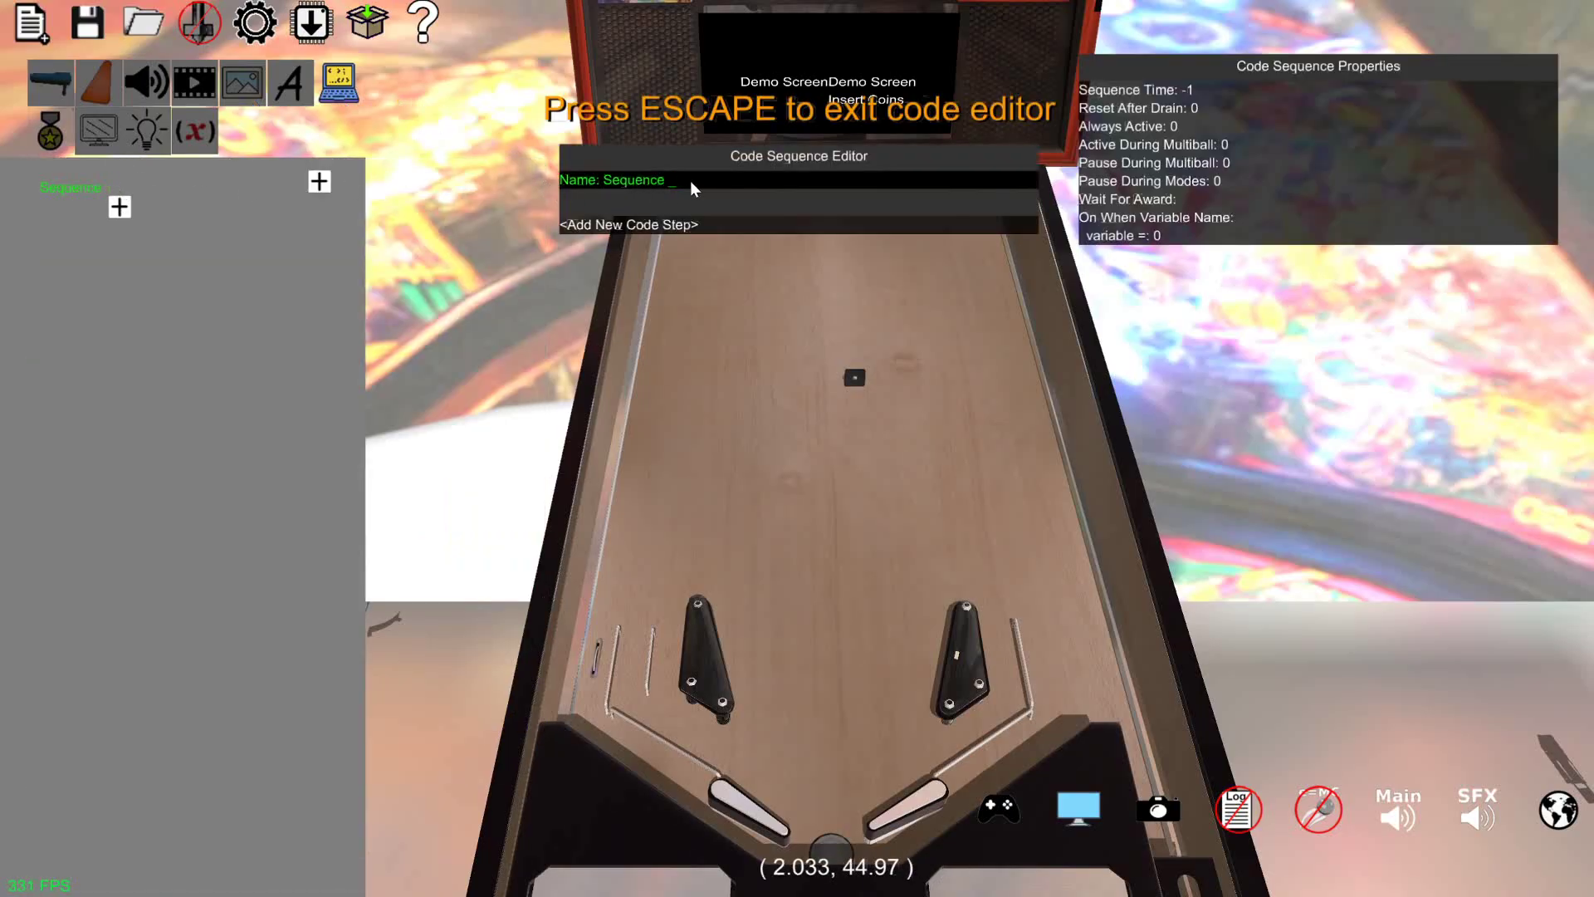
pyautogui.press('BackSpace')
pyautogui.press('BackSpace')
pyautogui.press('BackSpace')
pyautogui.press('BackSpace')
pyautogui.press('BackSpace')
pyautogui.press('BackSpace')
pyautogui.press('BackSpace')
pyautogui.press('BackSpace')
pyautogui.write('pellSn')
pyautogui.press('Return')
# Add a first code step to the SpellSnake sequence and make it a Hit Switch step
pyautogui.click(649, 225)
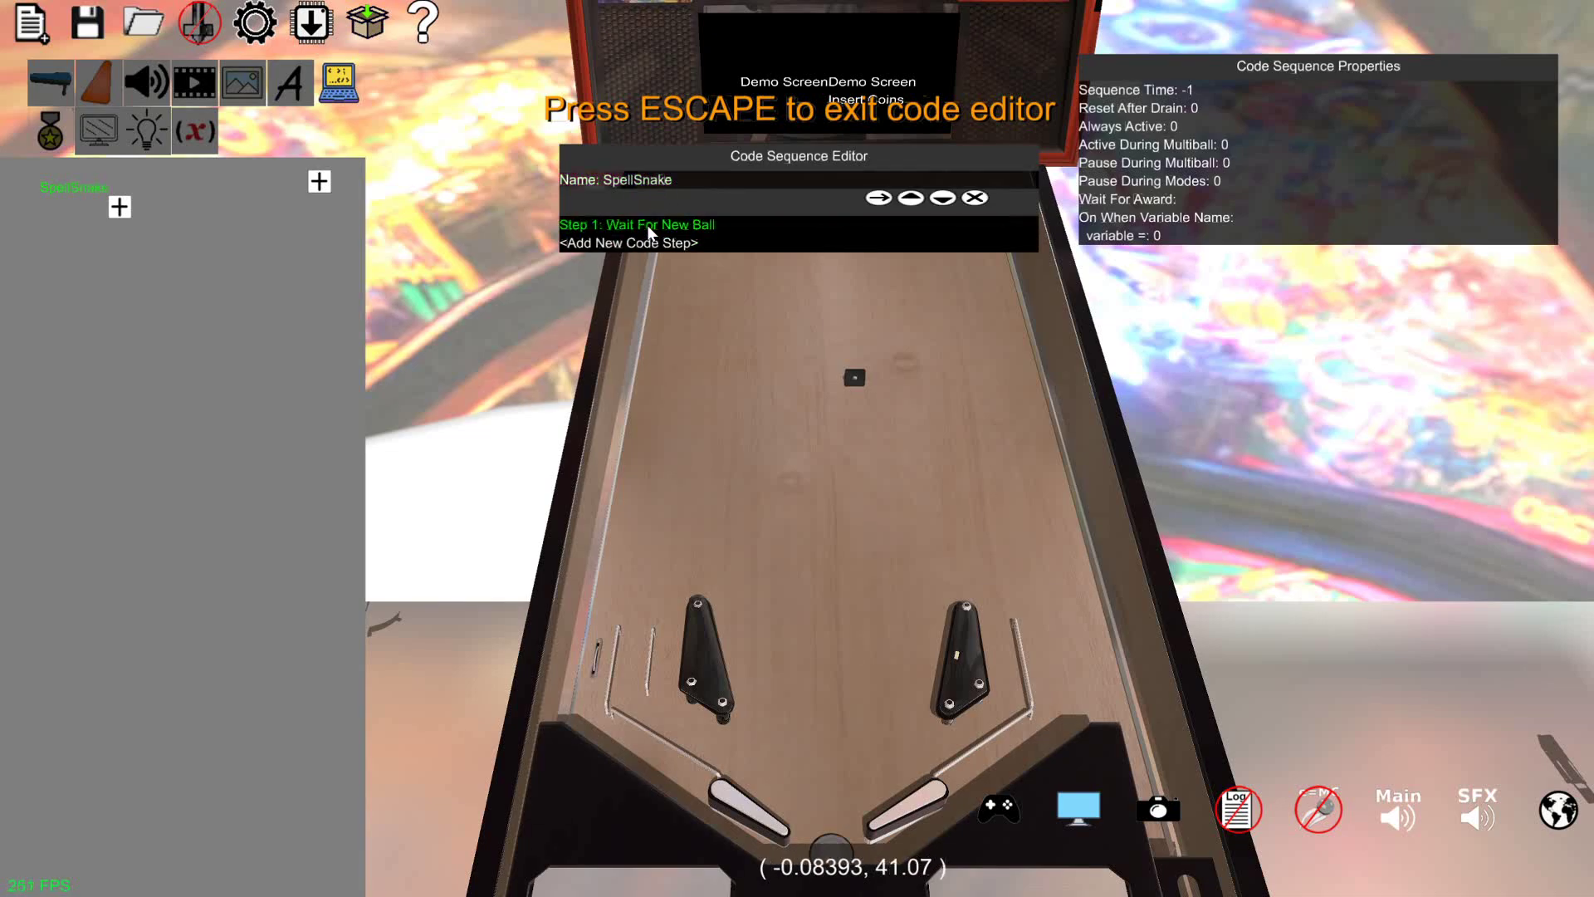
pyautogui.click(648, 225)
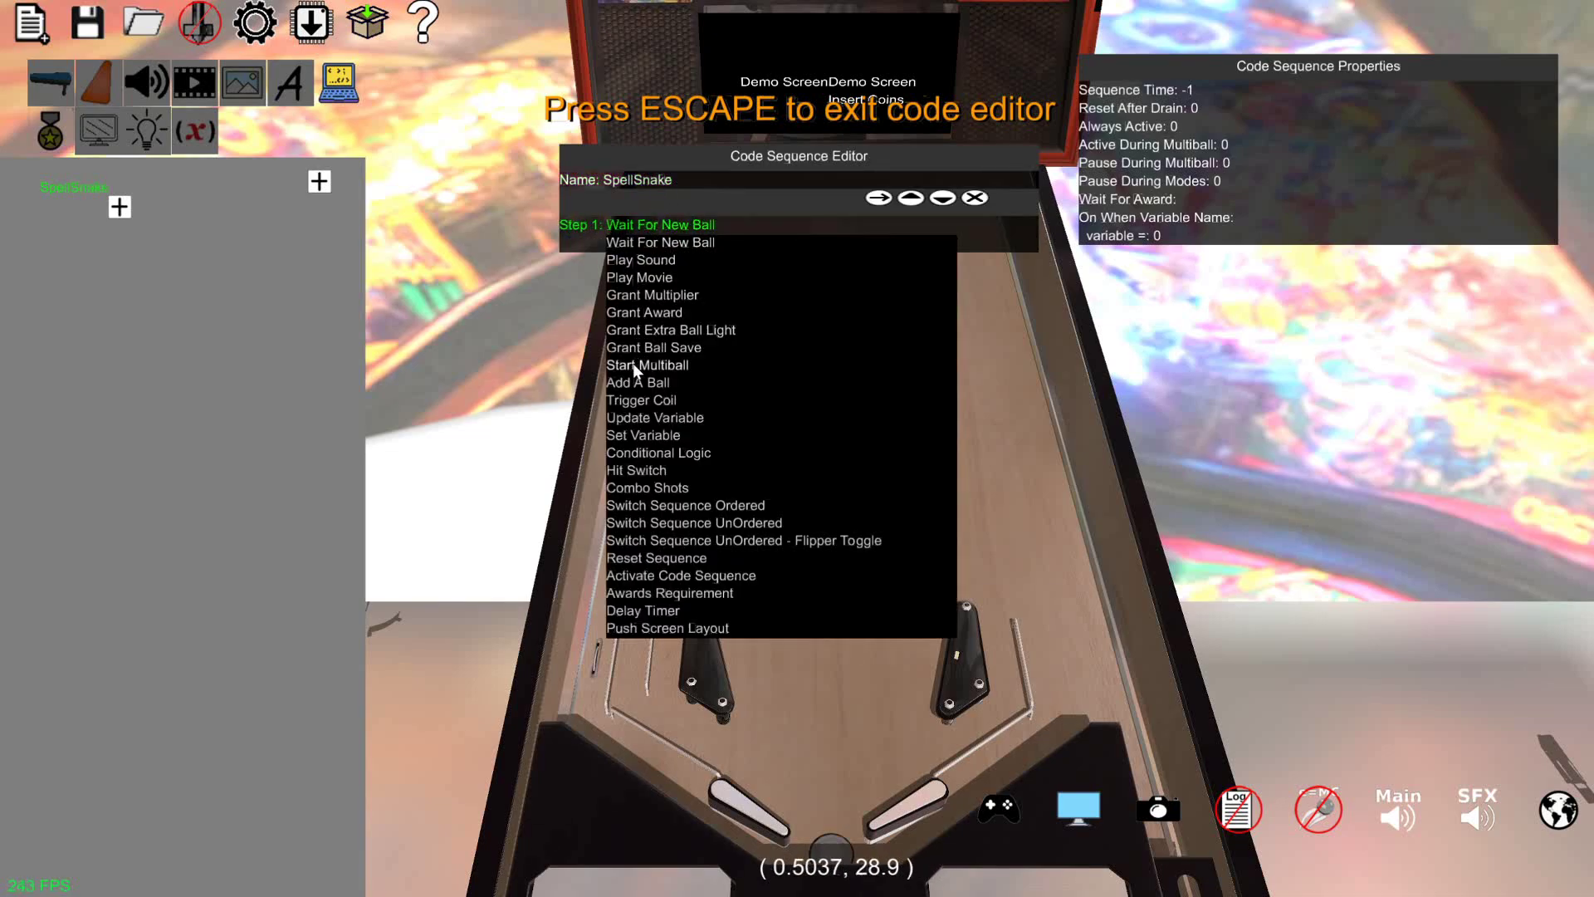
pyautogui.click(637, 470)
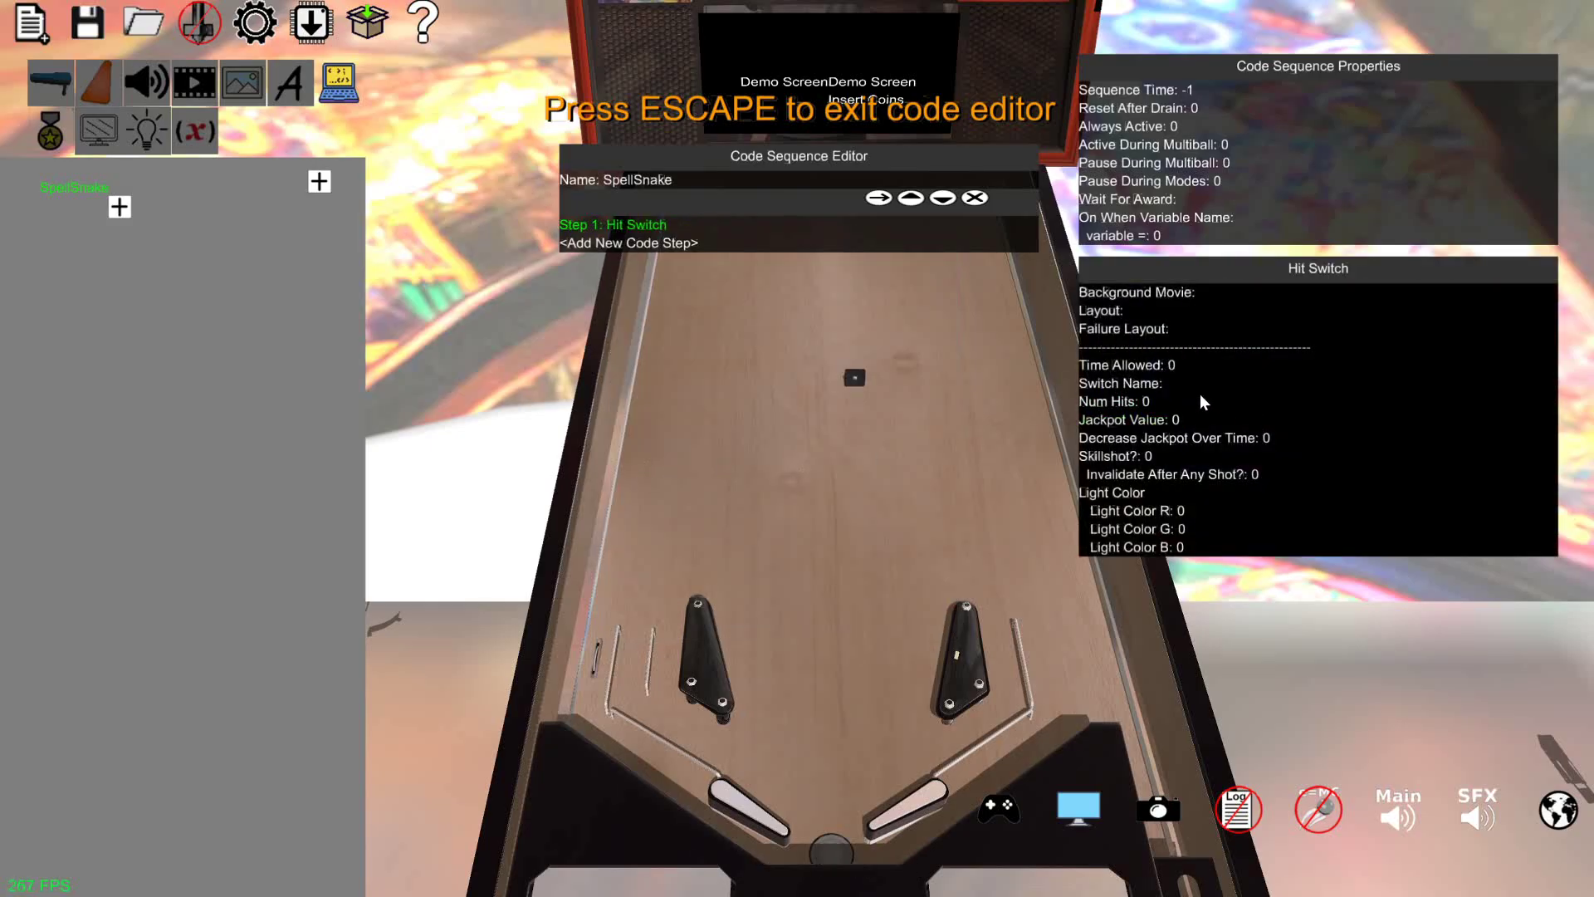
# Set the Hit Switch step to 5 hits on the SnakeHead switch, set the sequence's Always Active to 1, and leave the code editor
pyautogui.click(1158, 402)
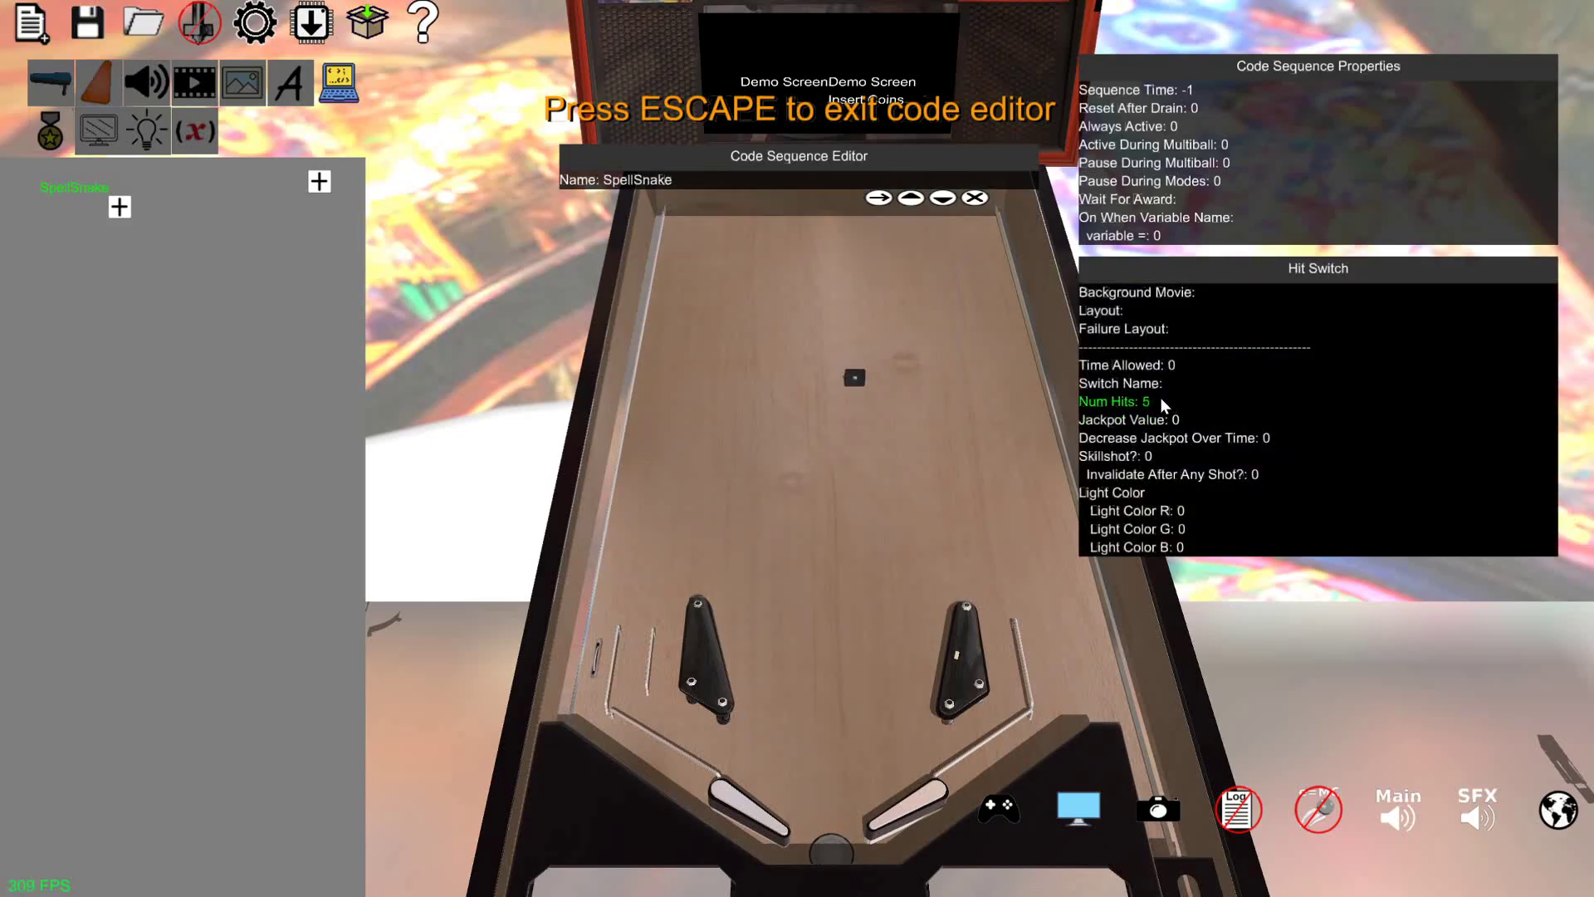
pyautogui.press('Return')
pyautogui.click(1167, 386)
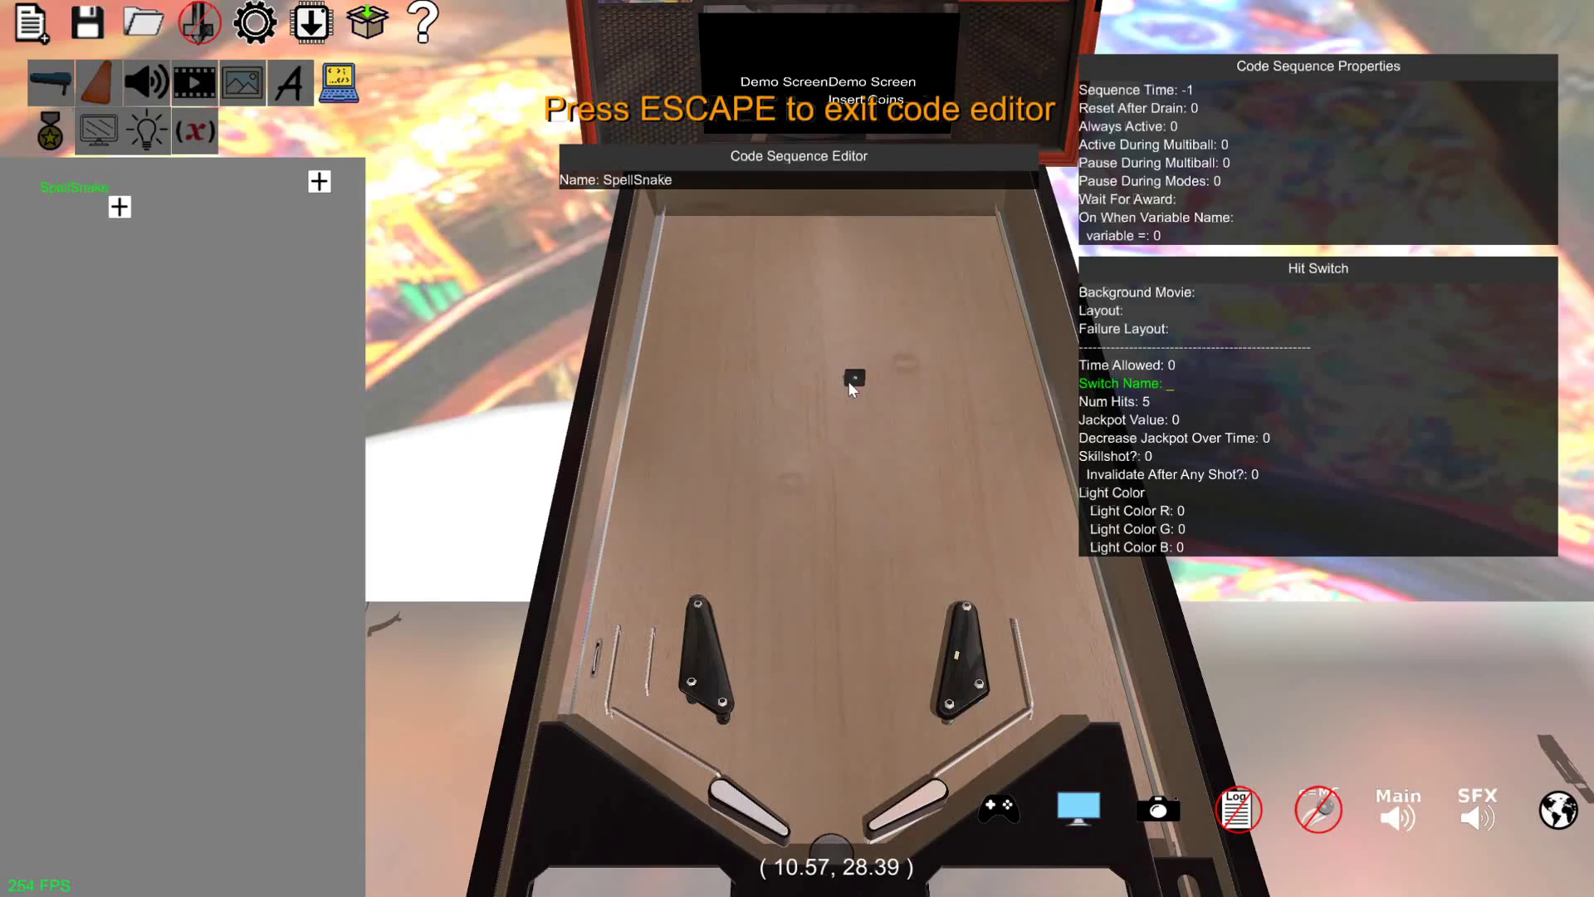
pyautogui.click(853, 379)
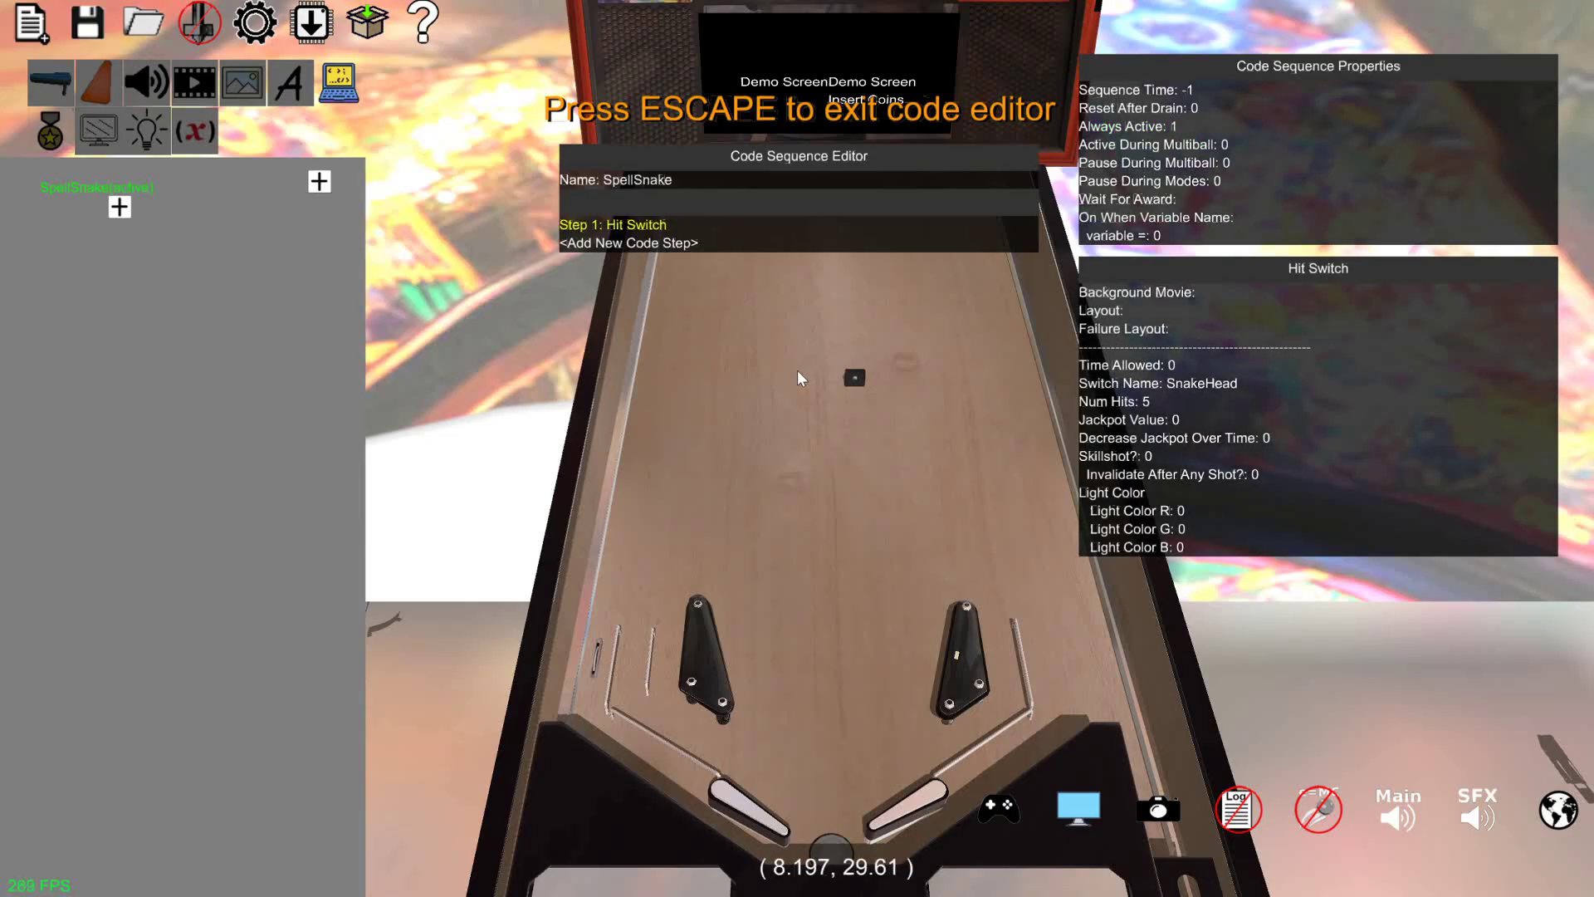
pyautogui.press('Escape')
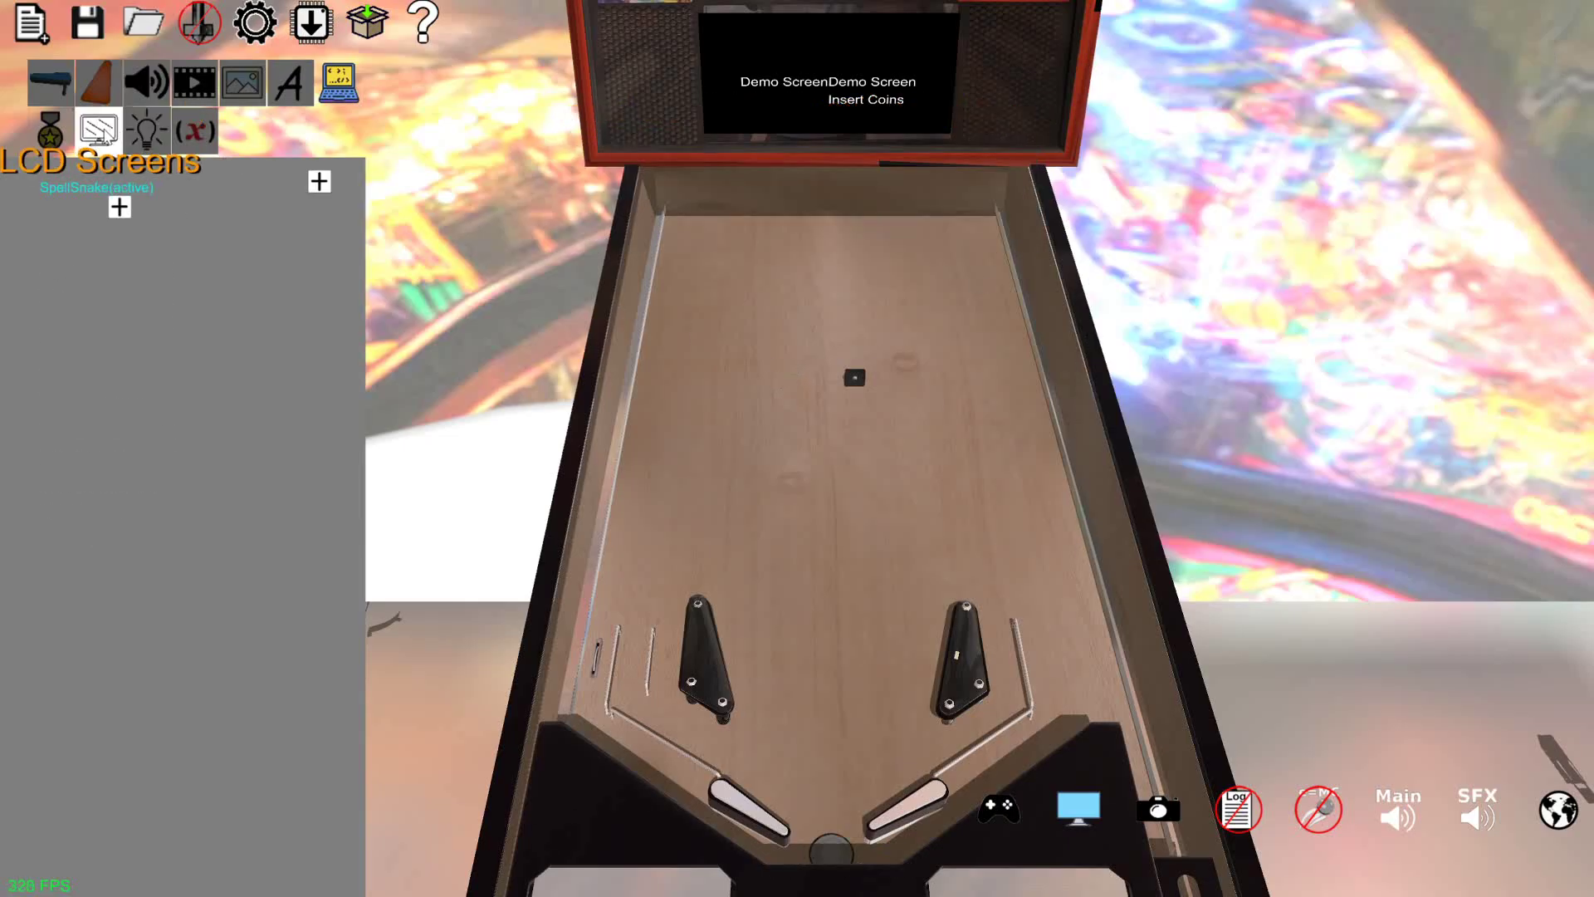
# In the Gameplay Main Screen layout, move the SNAKE image slightly right and set its variable name to SpellSnake.Step 1.Num Hits
pyautogui.click(98, 131)
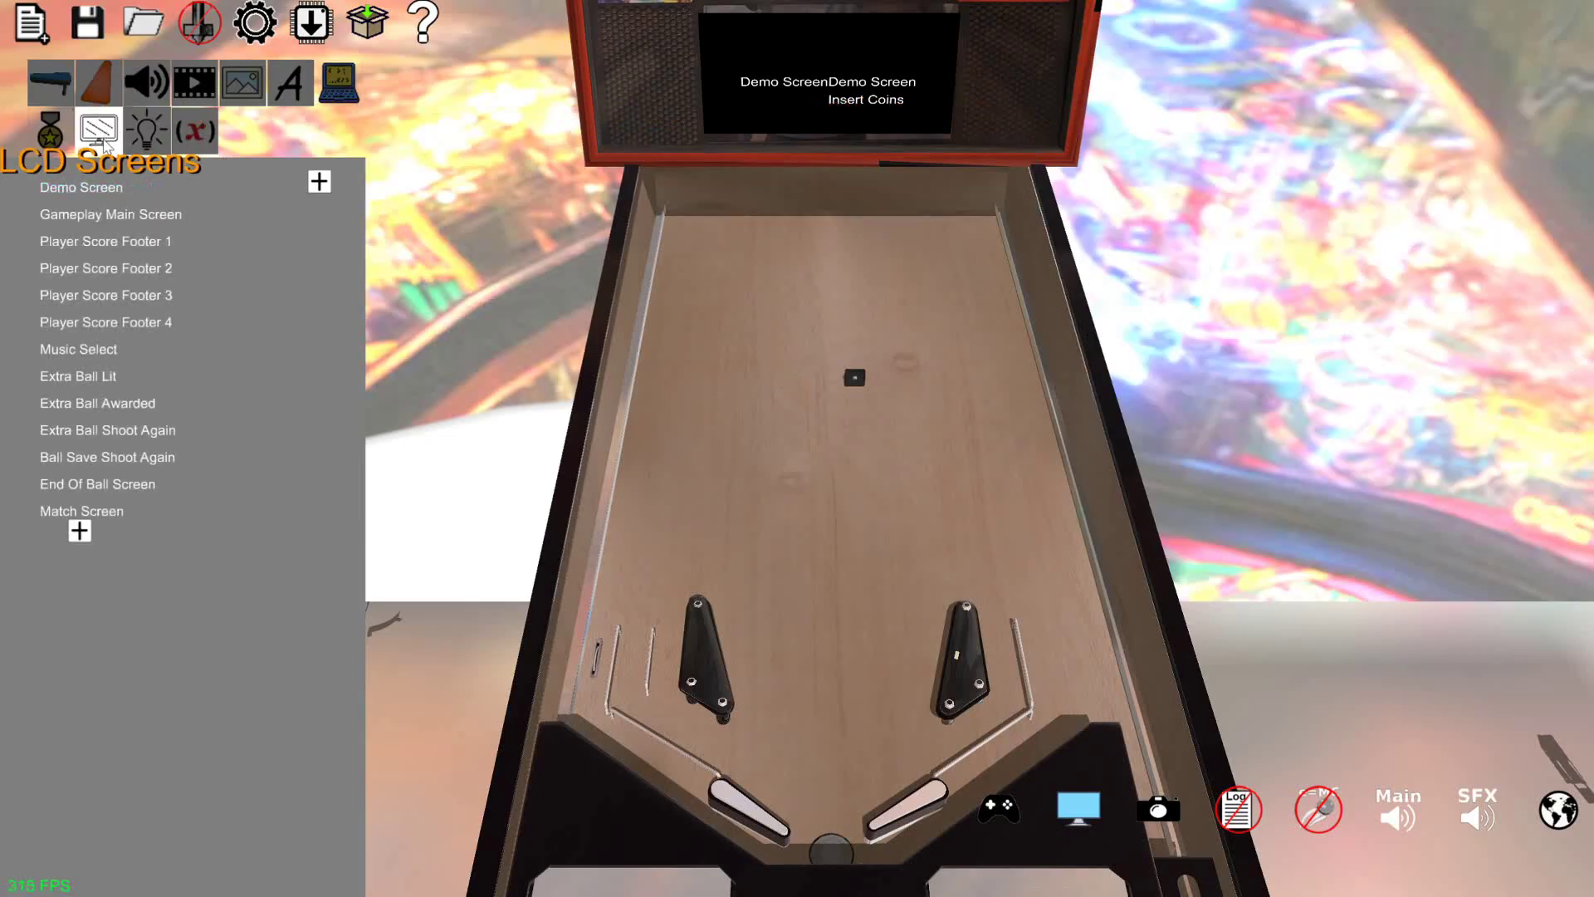
pyautogui.click(108, 216)
pyautogui.moveTo(636, 371)
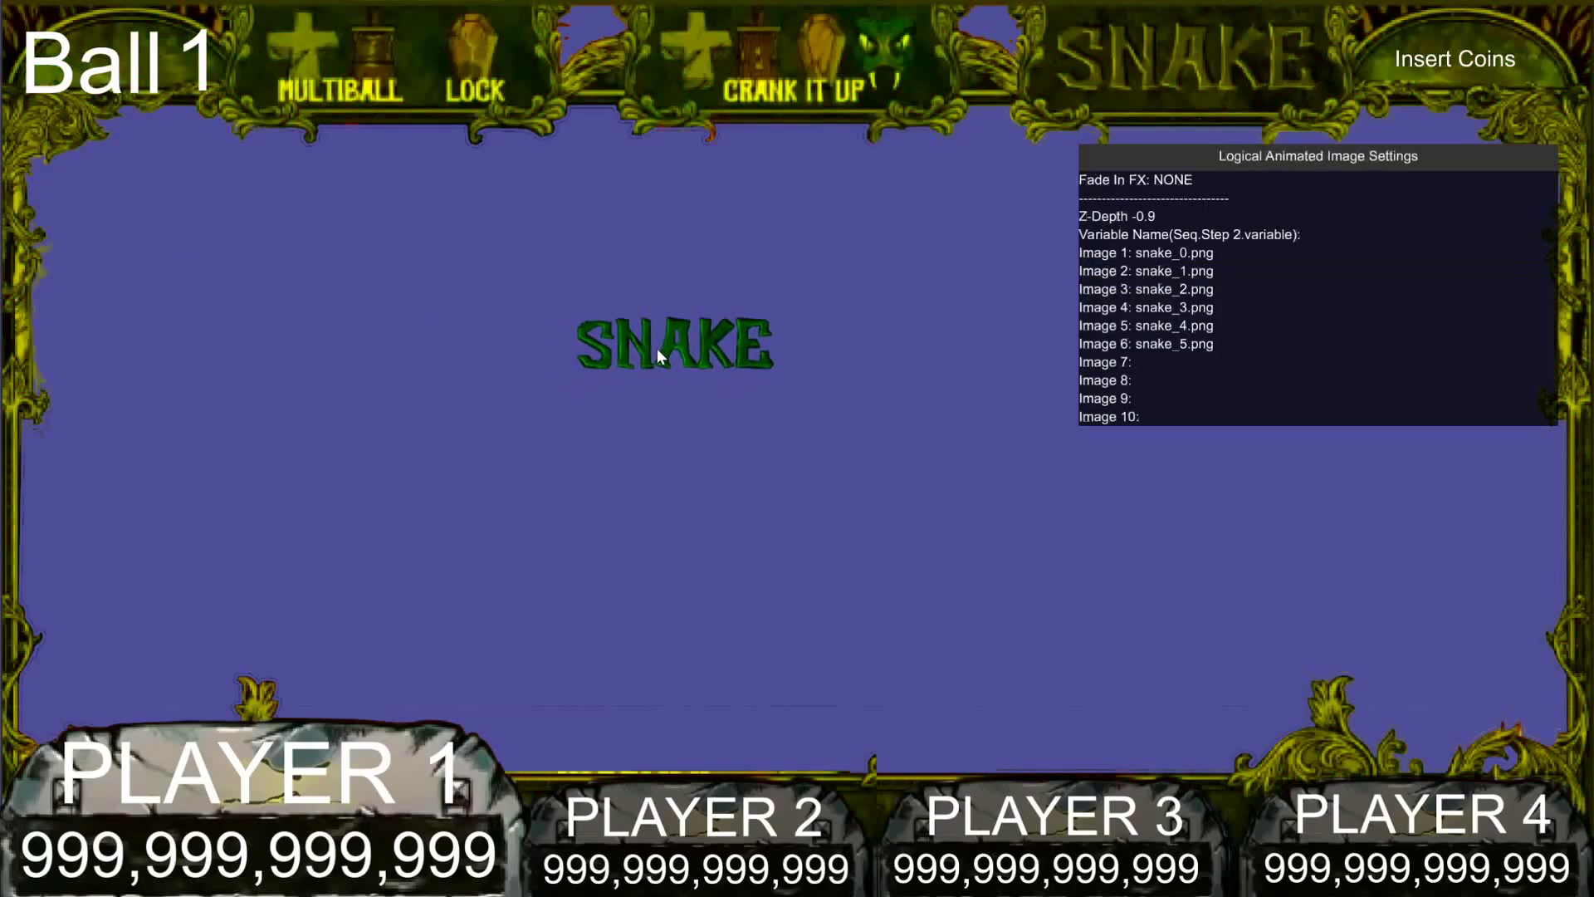
pyautogui.moveTo(658, 356); pyautogui.dragTo(731, 366)
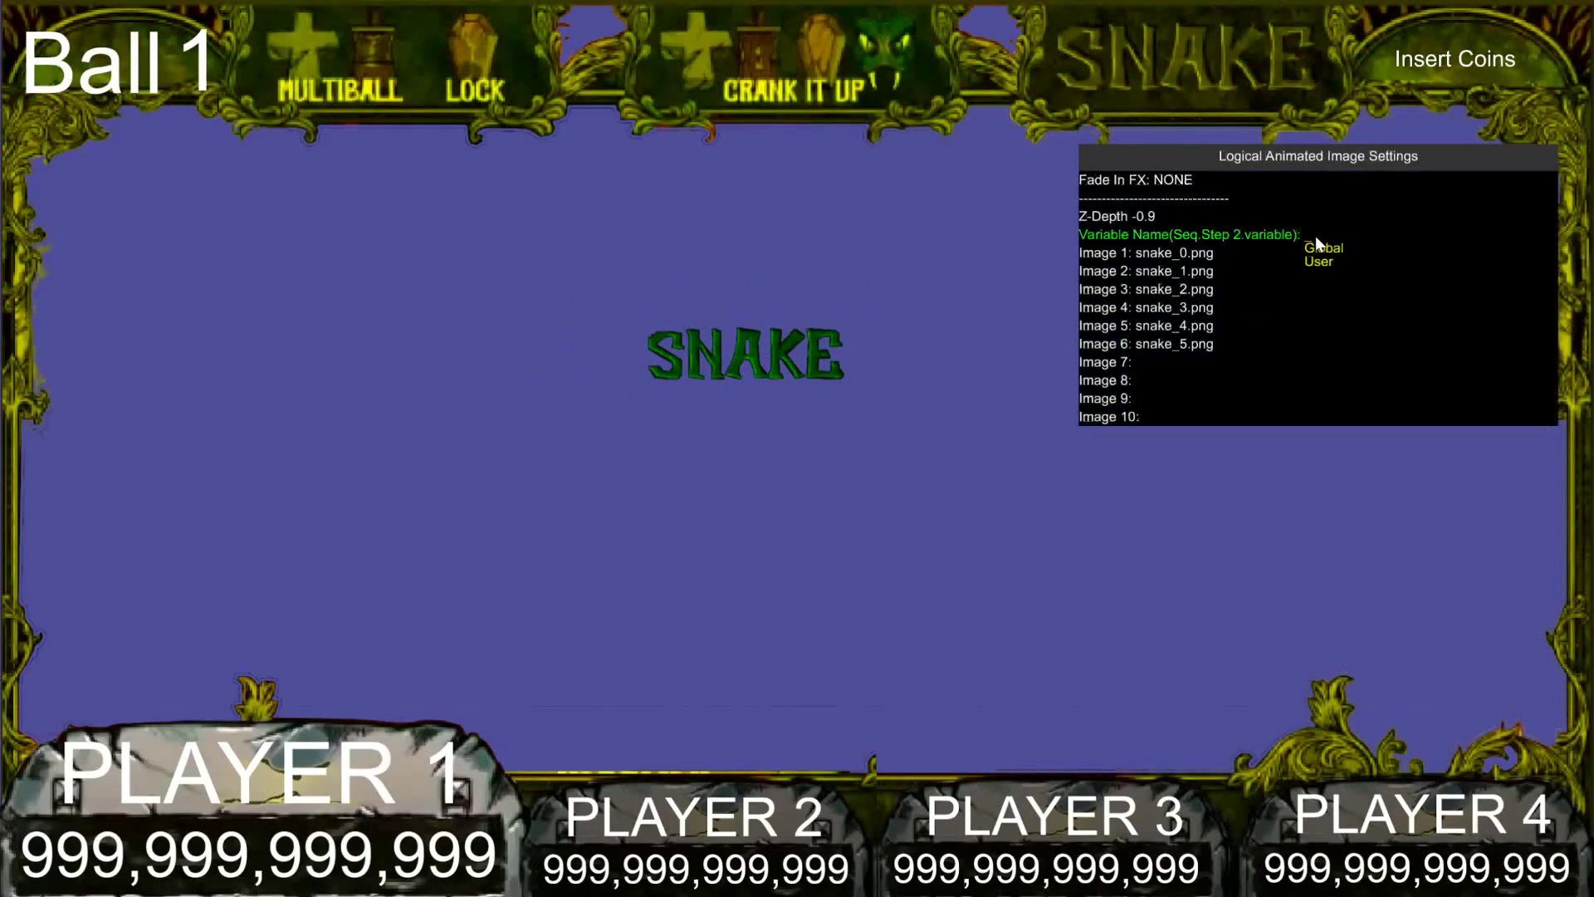
pyautogui.write('SpellSnake.Step 1.')
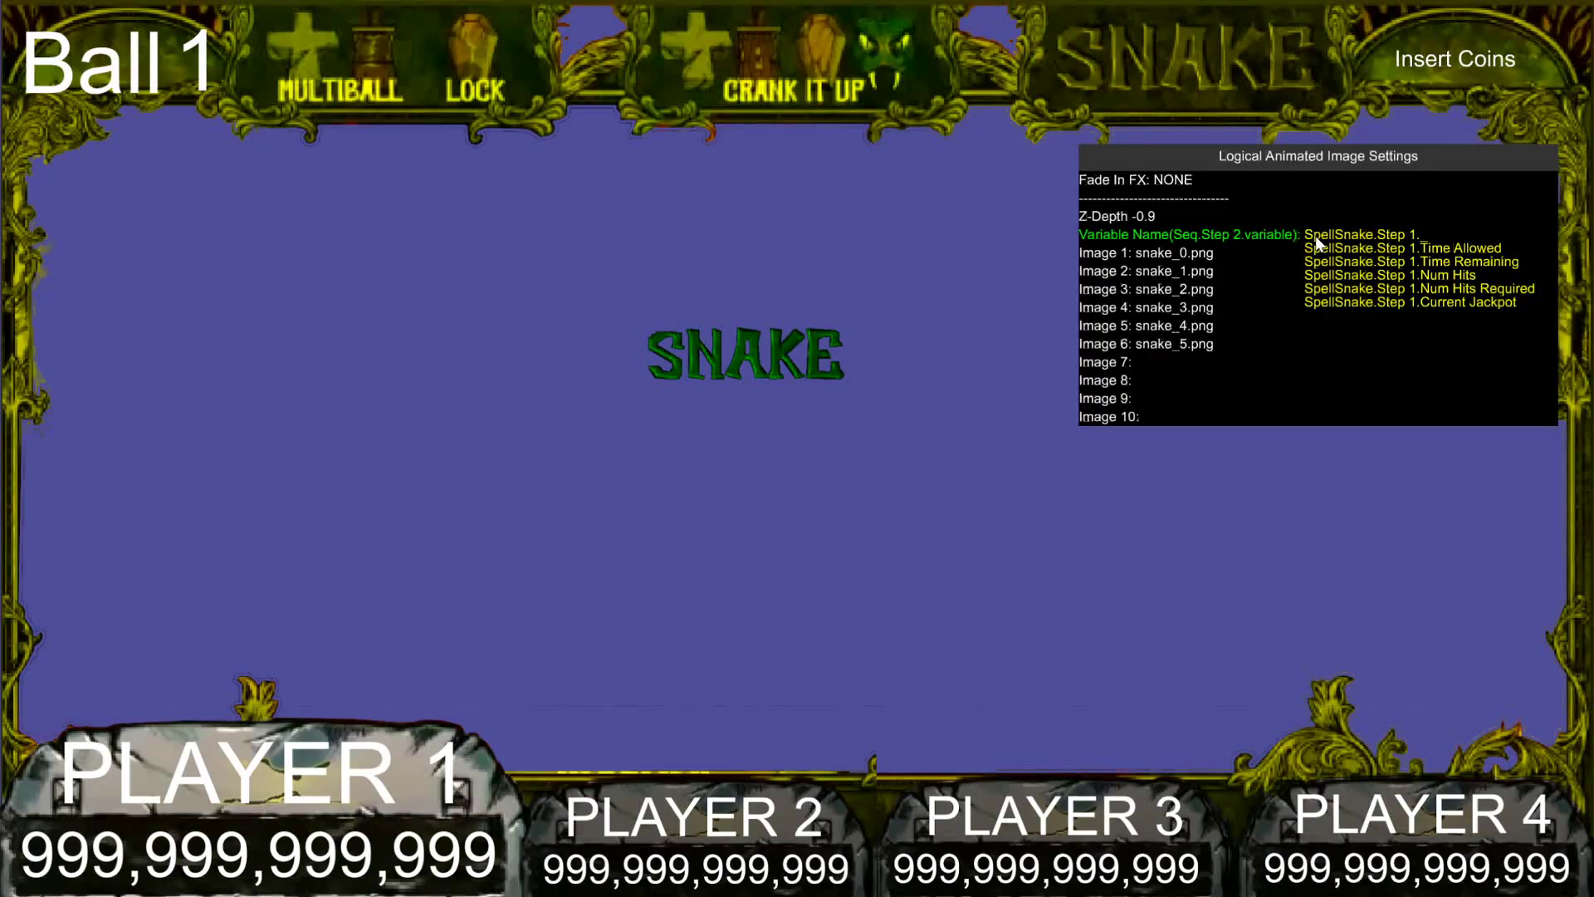
pyautogui.write('Num Hits')
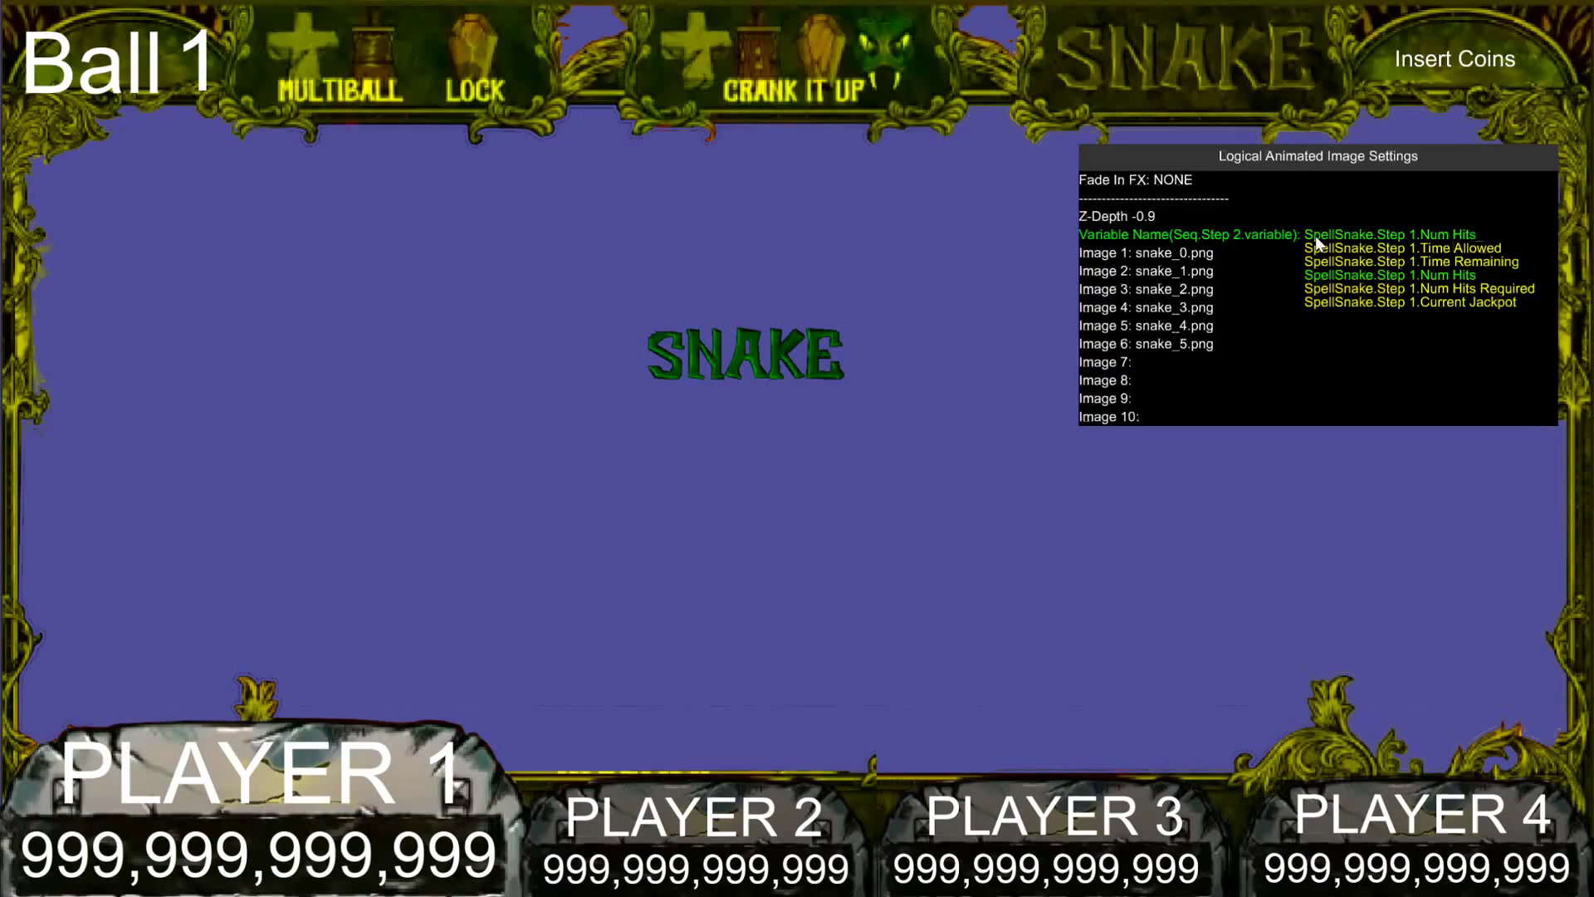
pyautogui.press('Return')
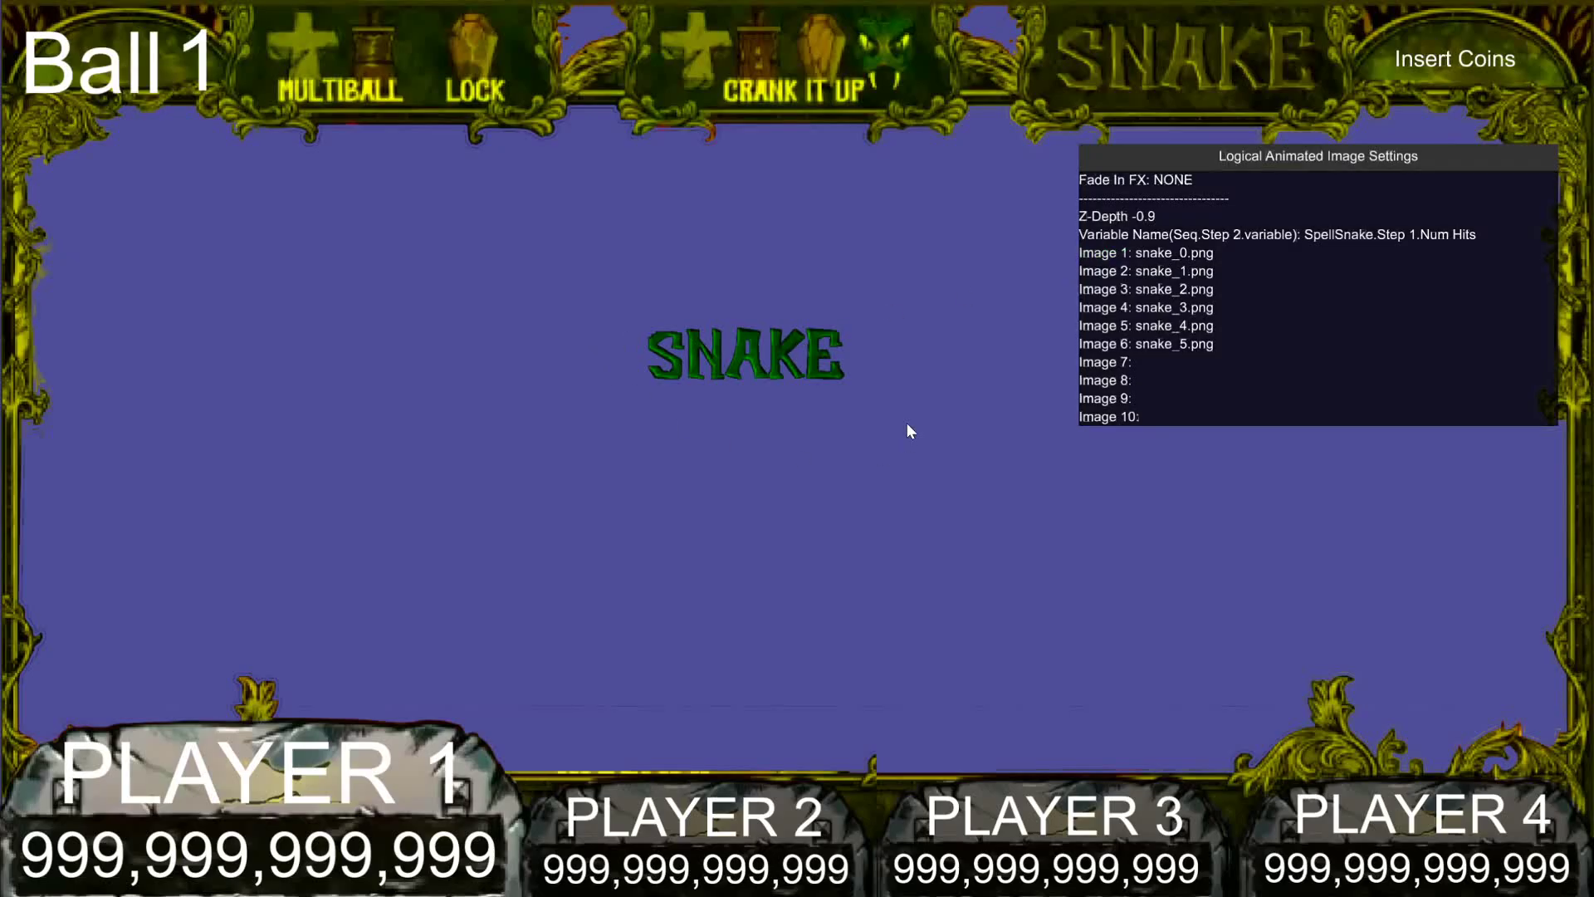
pyautogui.press('Escape')
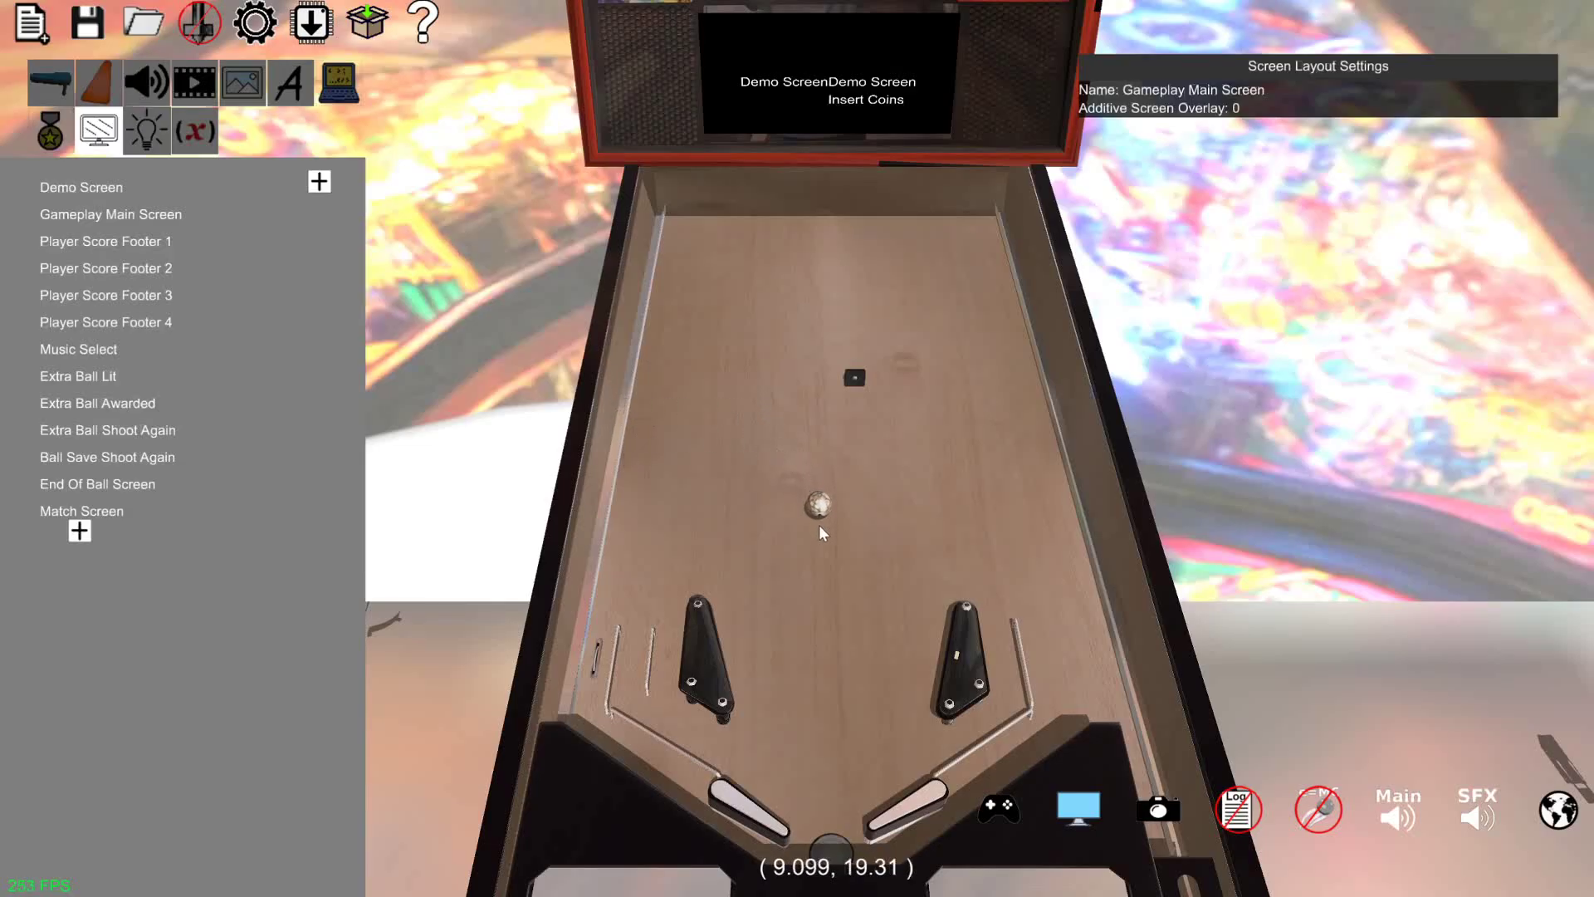
# Throw a test ball on the playfield, leave edit mode, add one credit and start a one-player game
pyautogui.moveTo(822, 532)
pyautogui.mouseDown()
pyautogui.moveTo(858, 555)
pyautogui.moveTo(836, 541)
pyautogui.mouseUp()
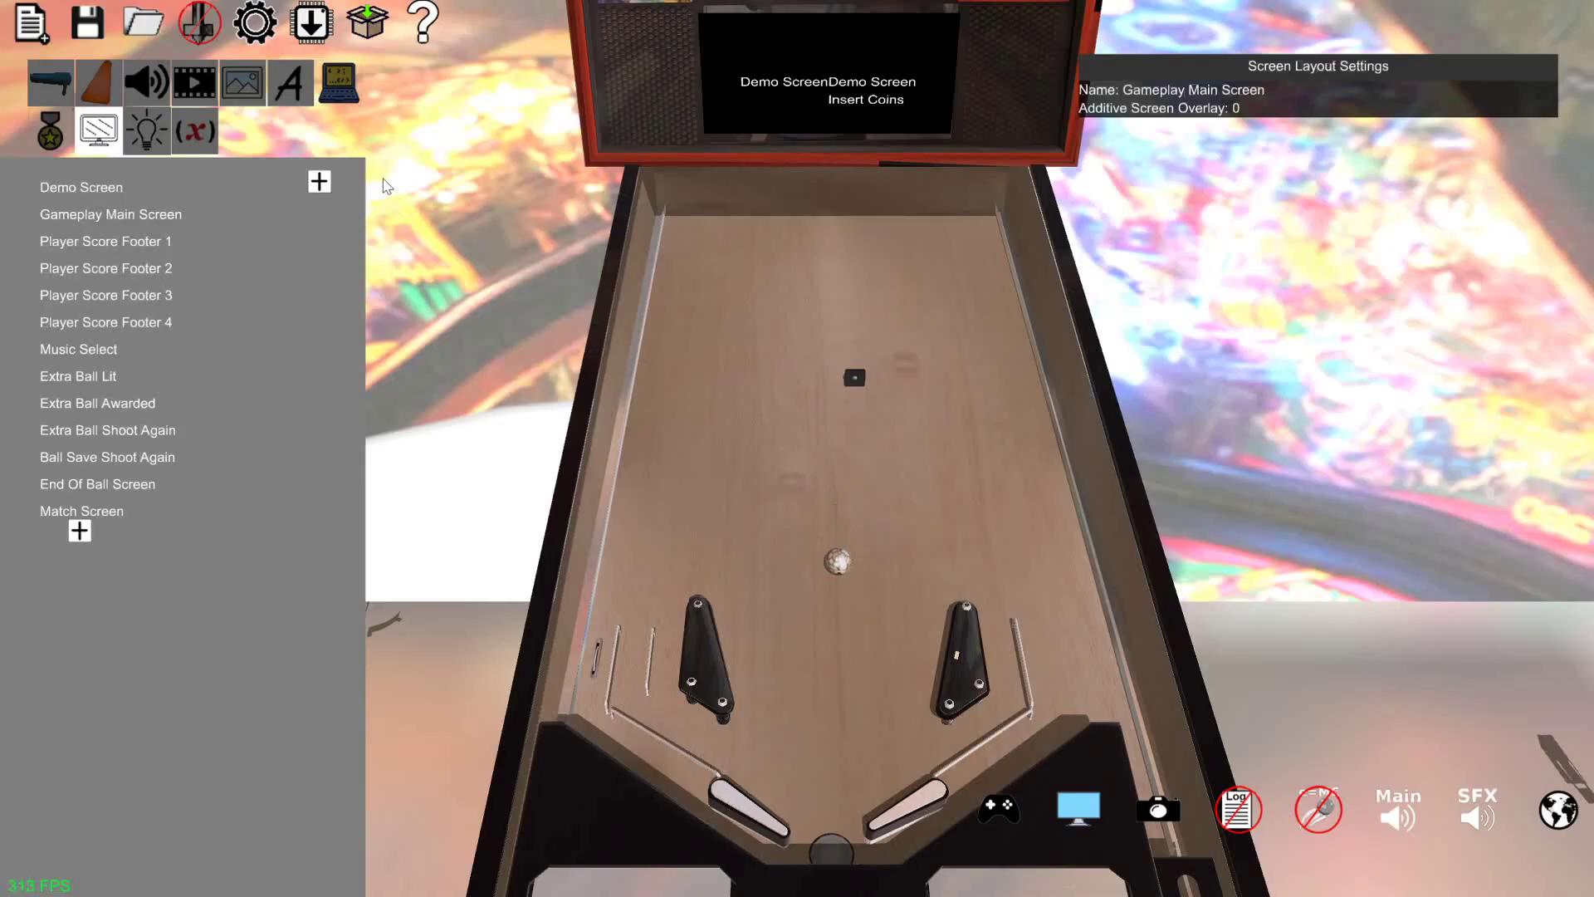
pyautogui.press('Escape')
pyautogui.press('5')
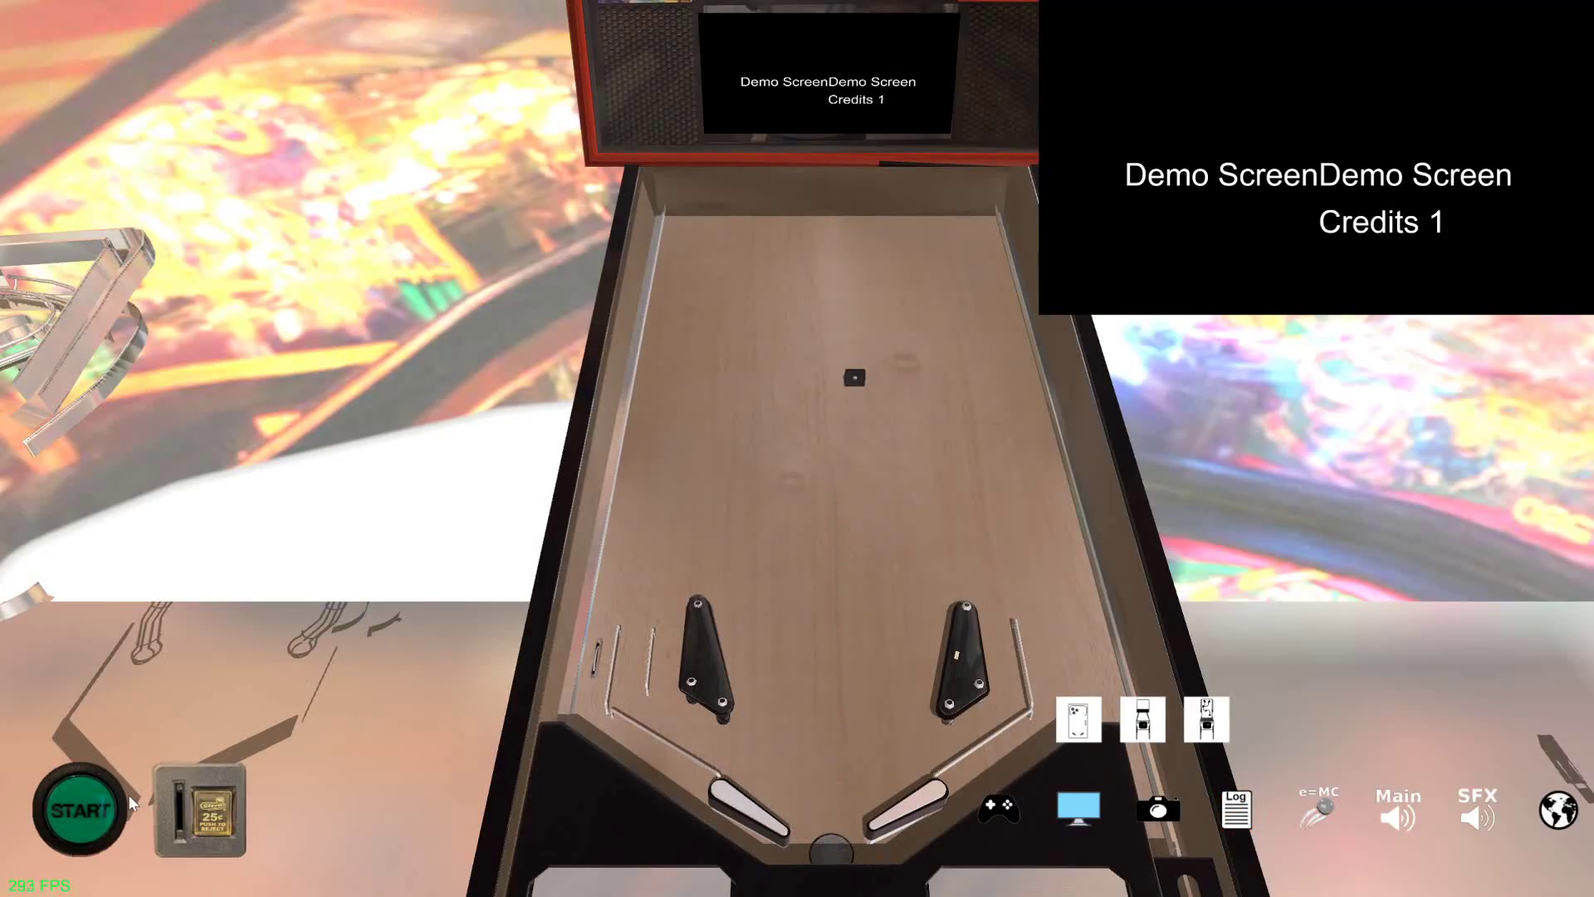
pyautogui.press('1')
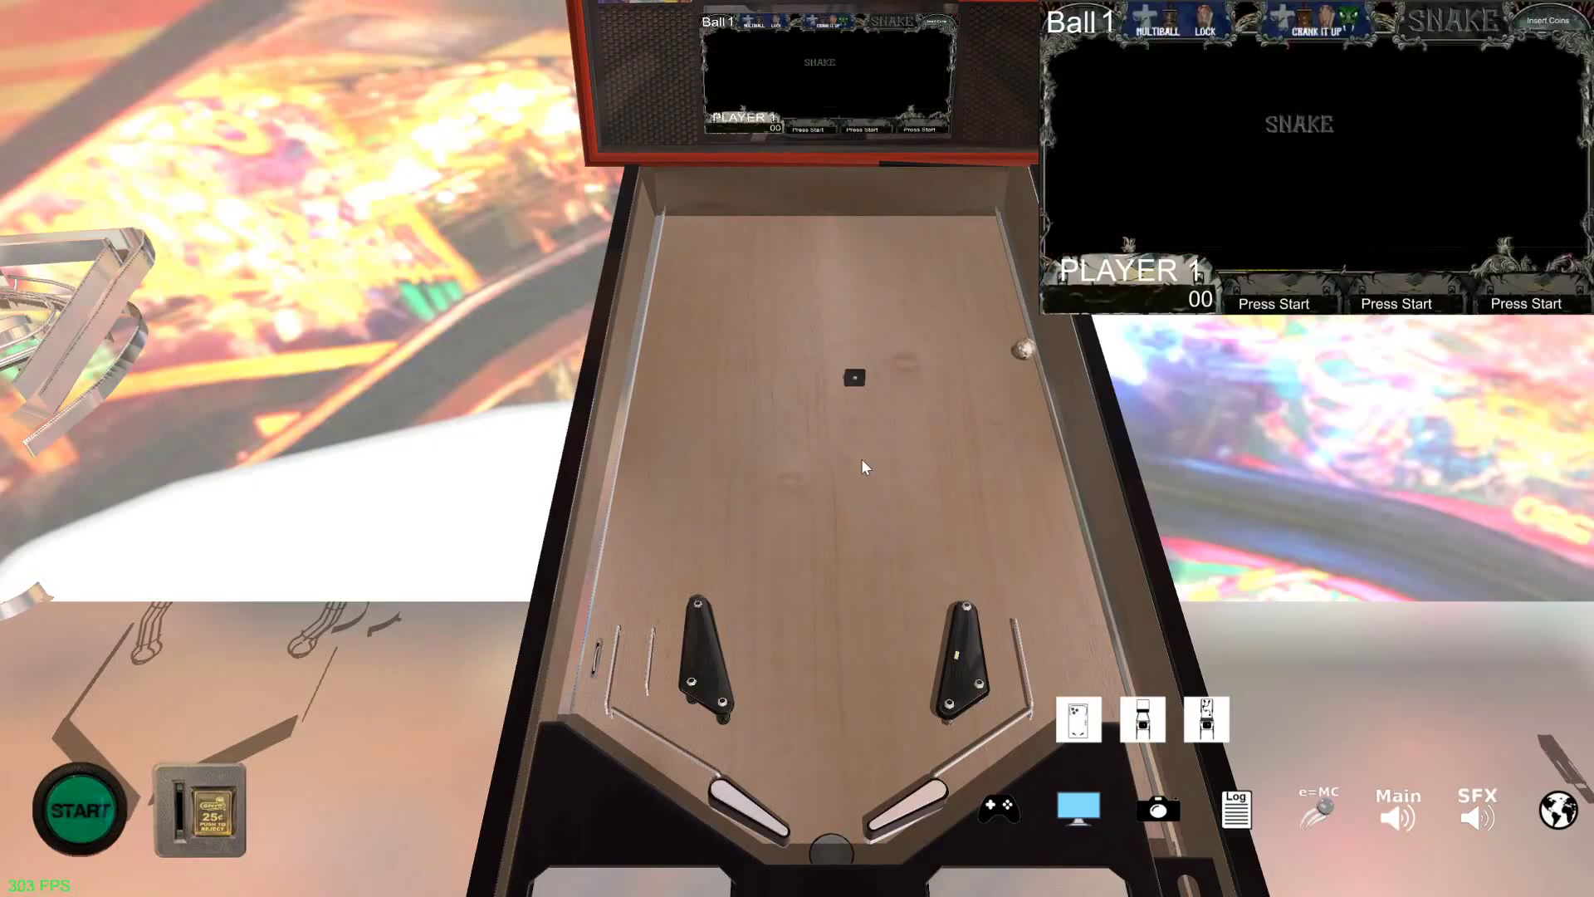
# Return to edit mode and shoot balls over the SnakeHead switch to test the SNAKE letters on the screen
pyautogui.press('Escape')
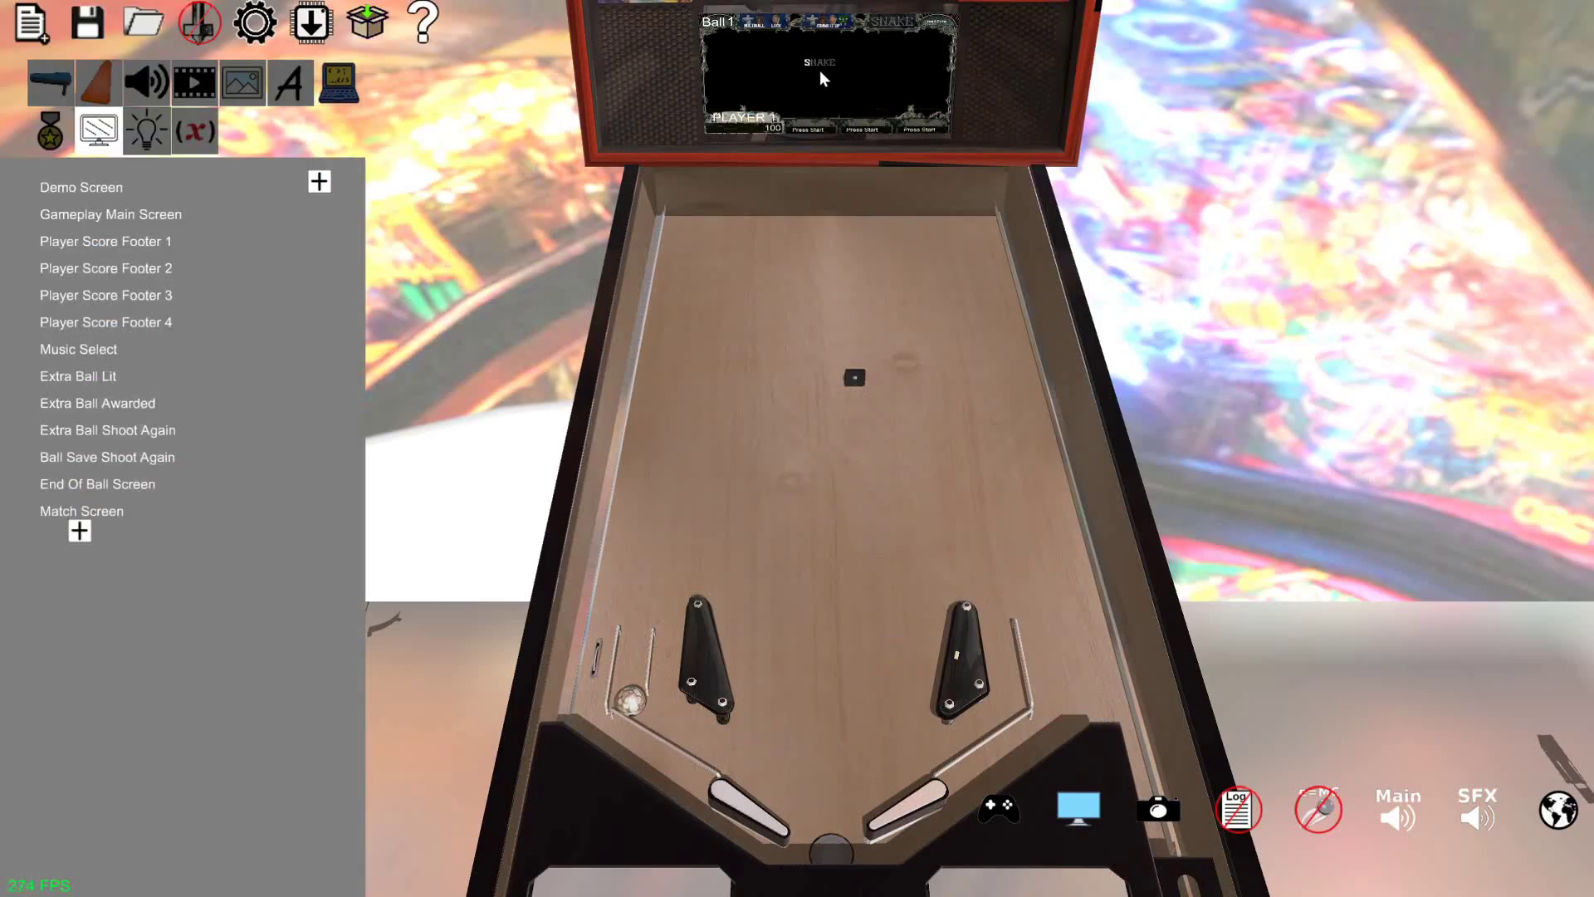
pyautogui.moveTo(860, 483); pyautogui.dragTo(858, 366)
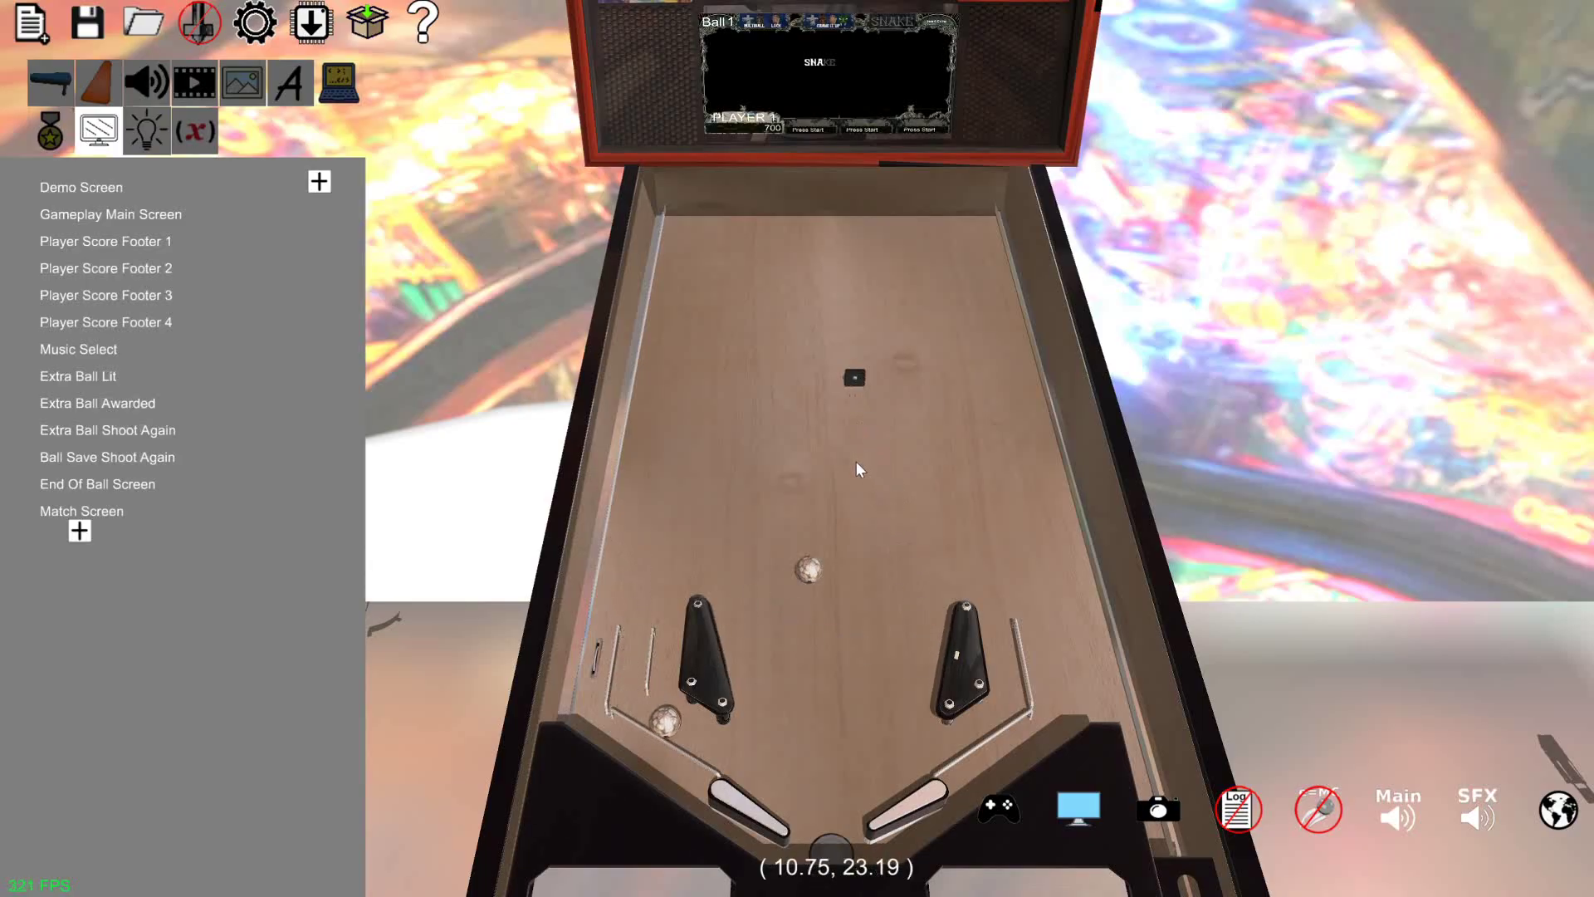
pyautogui.moveTo(855, 461); pyautogui.dragTo(863, 391)
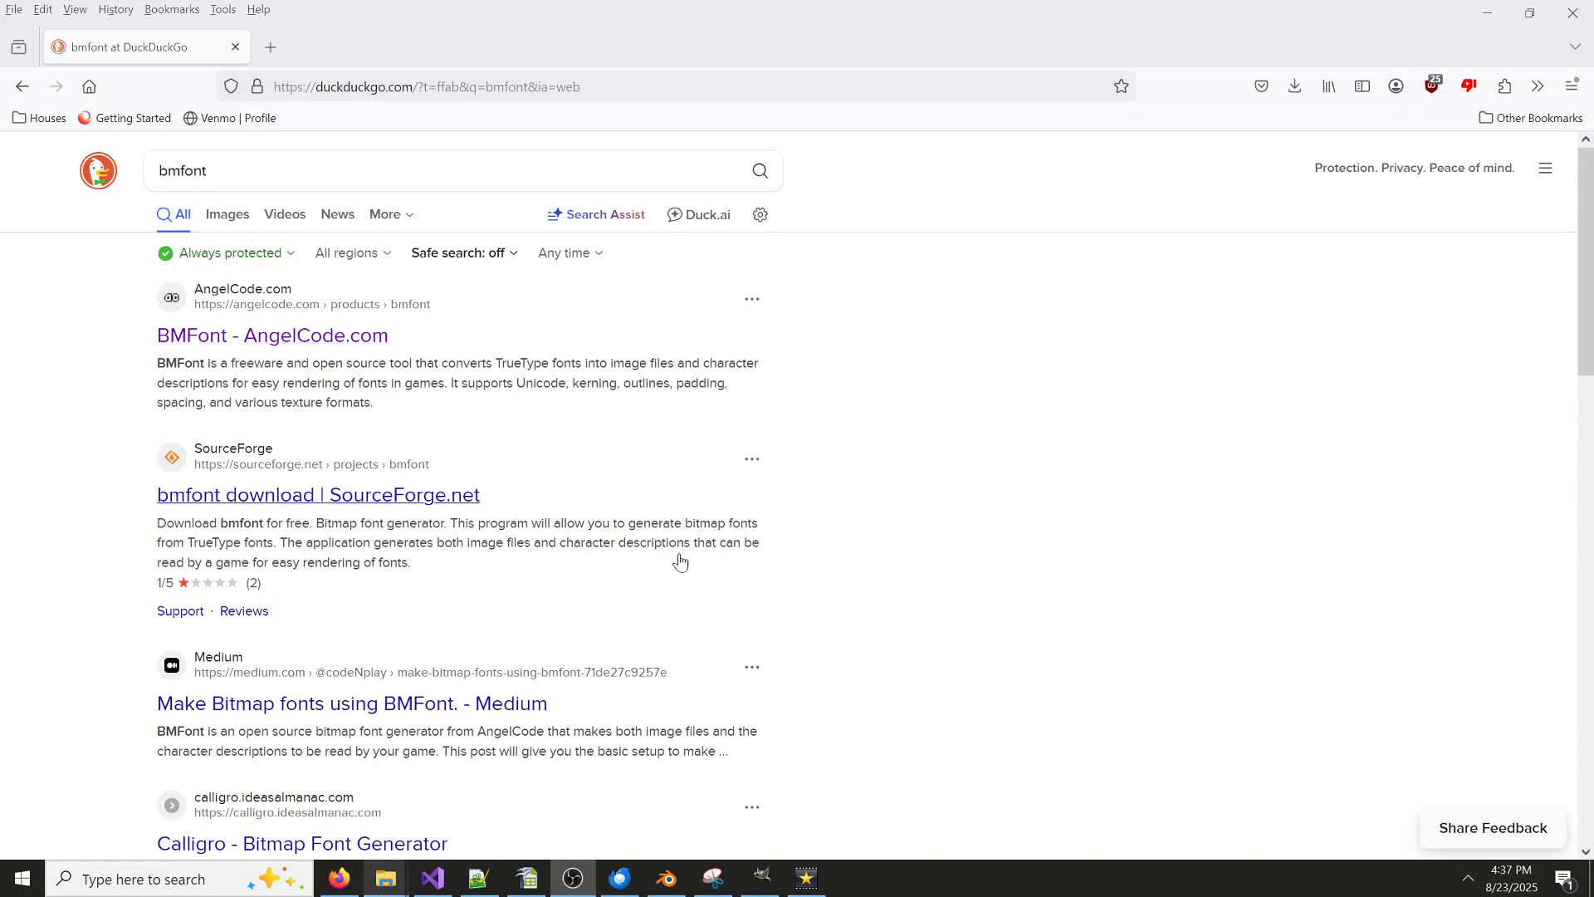
# Switch to the bmfont1.14a folder in File Explorer and launch bmfont64.exe
pyautogui.moveTo(392, 880)
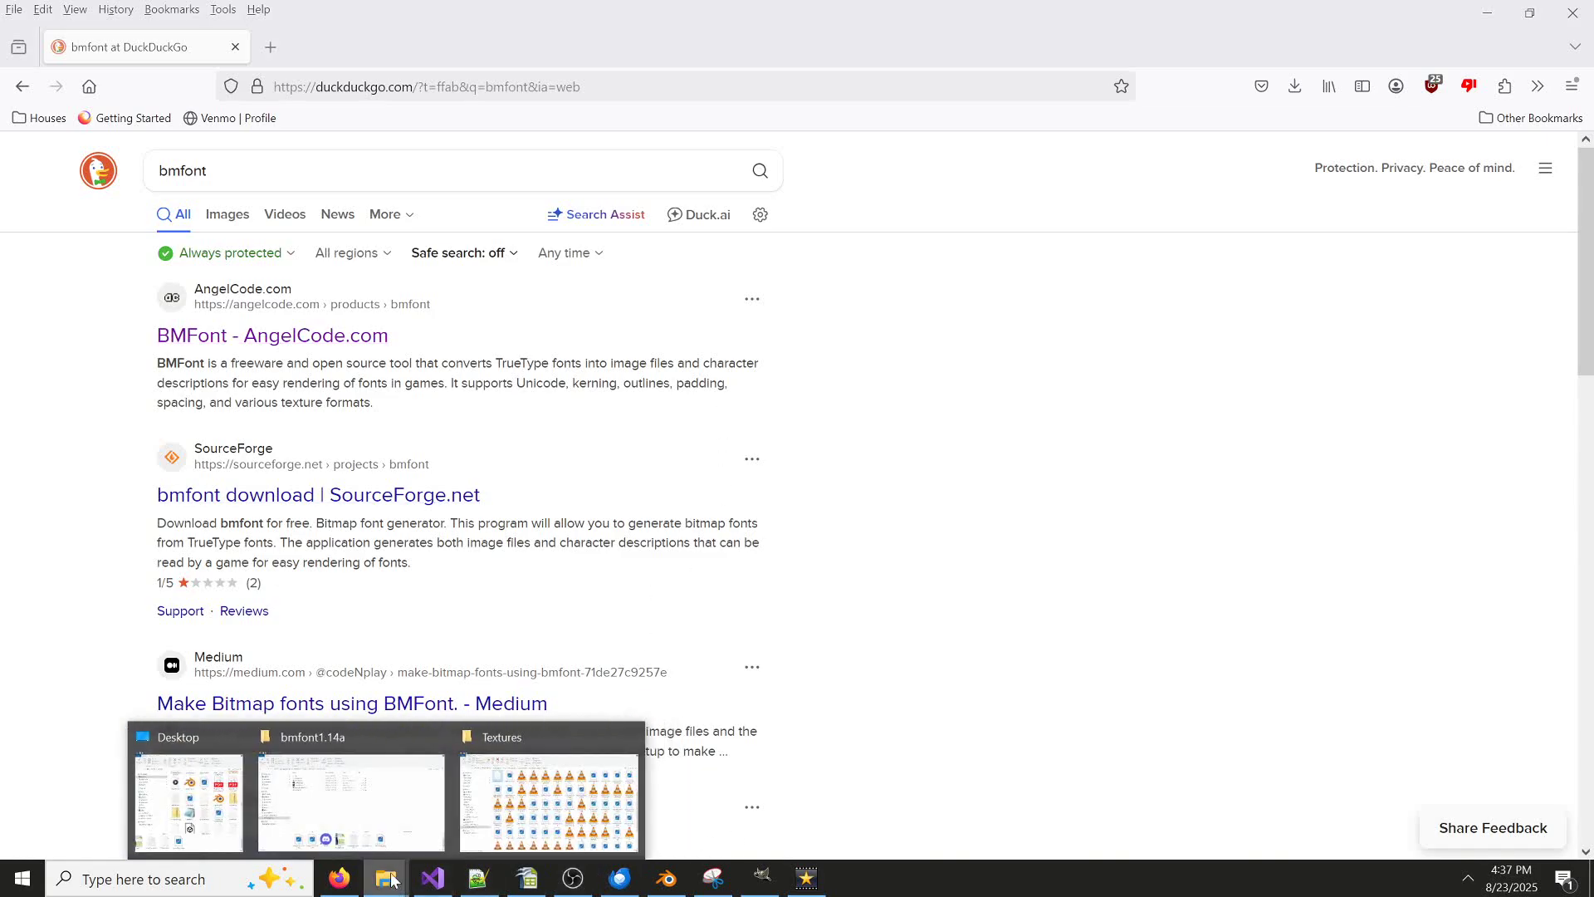
pyautogui.click(370, 813)
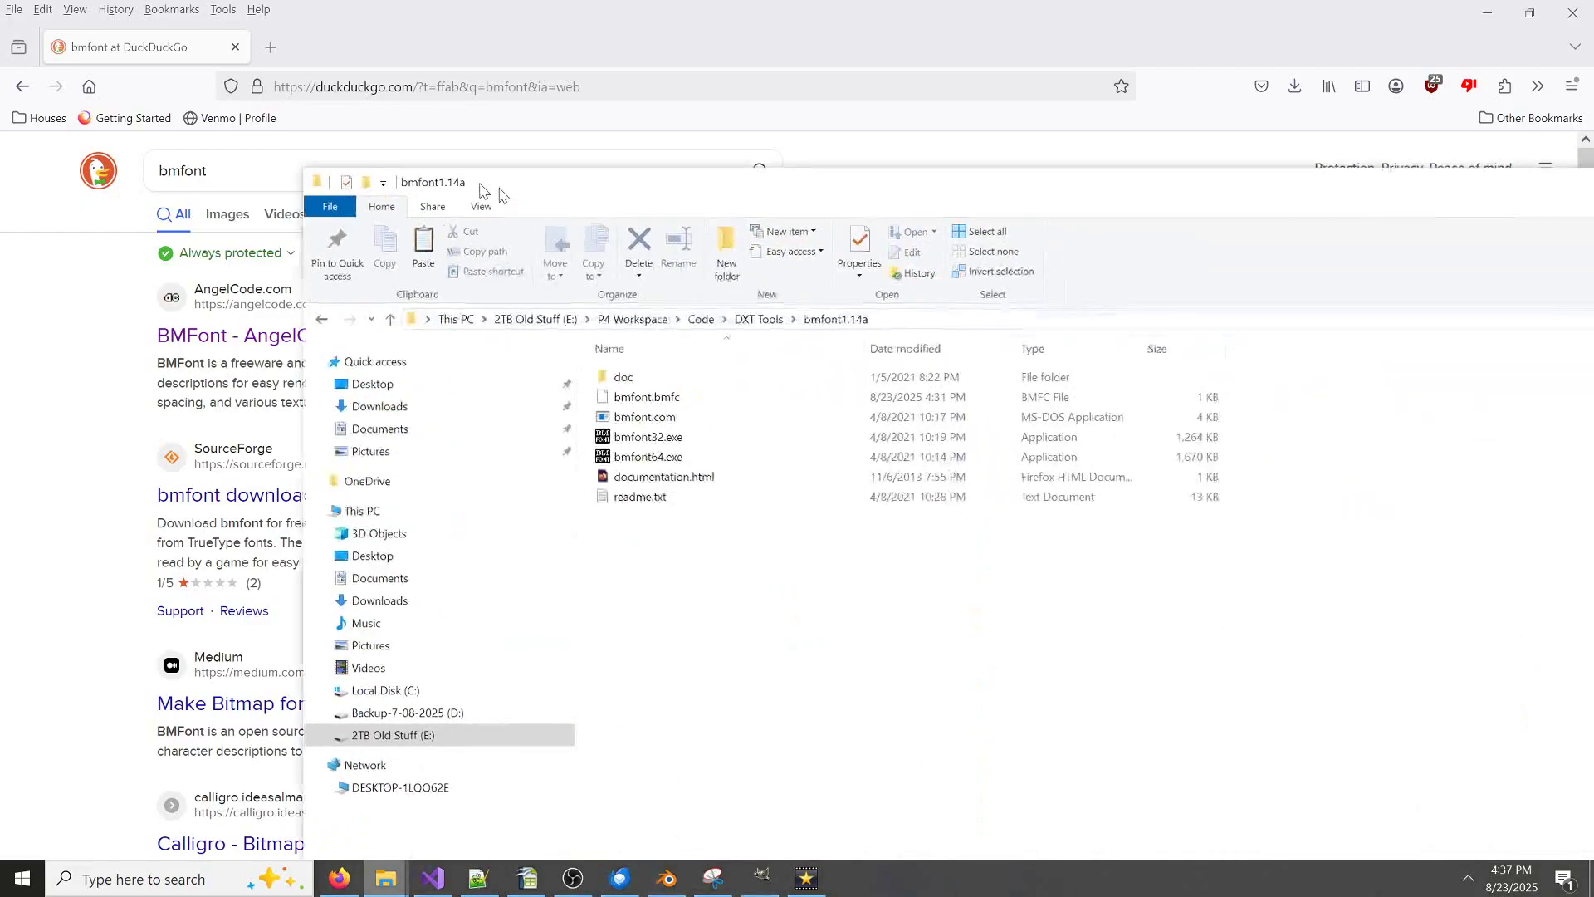
pyautogui.doubleClick(687, 454)
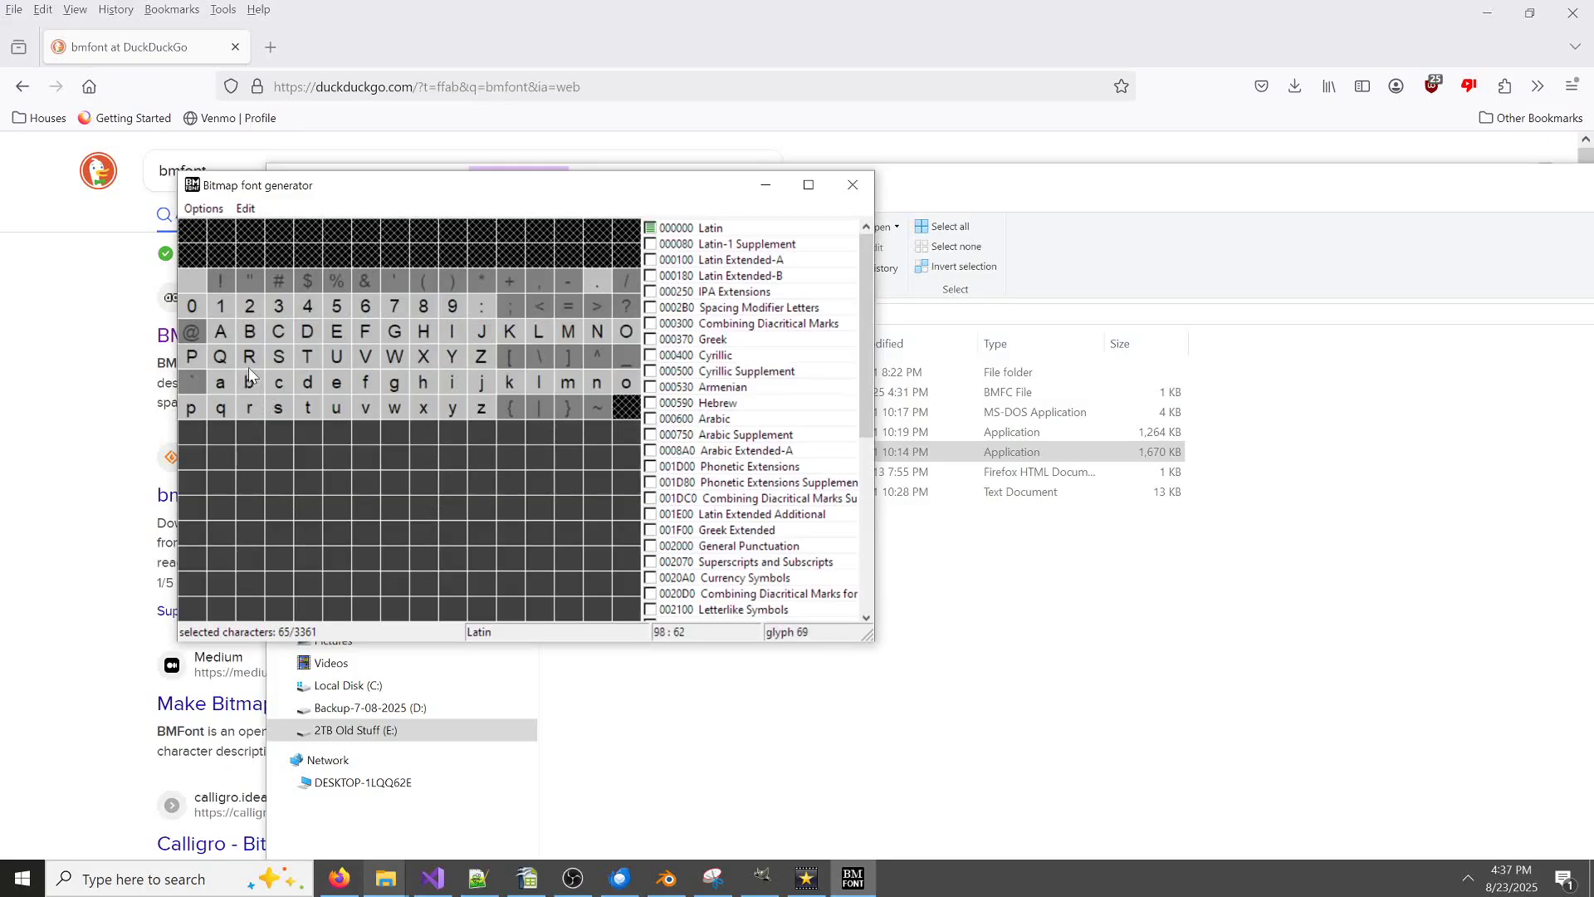
# In the Bitmap font generator's font settings, choose the font Vermin Vibes 1989 and apply it
pyautogui.click(204, 210)
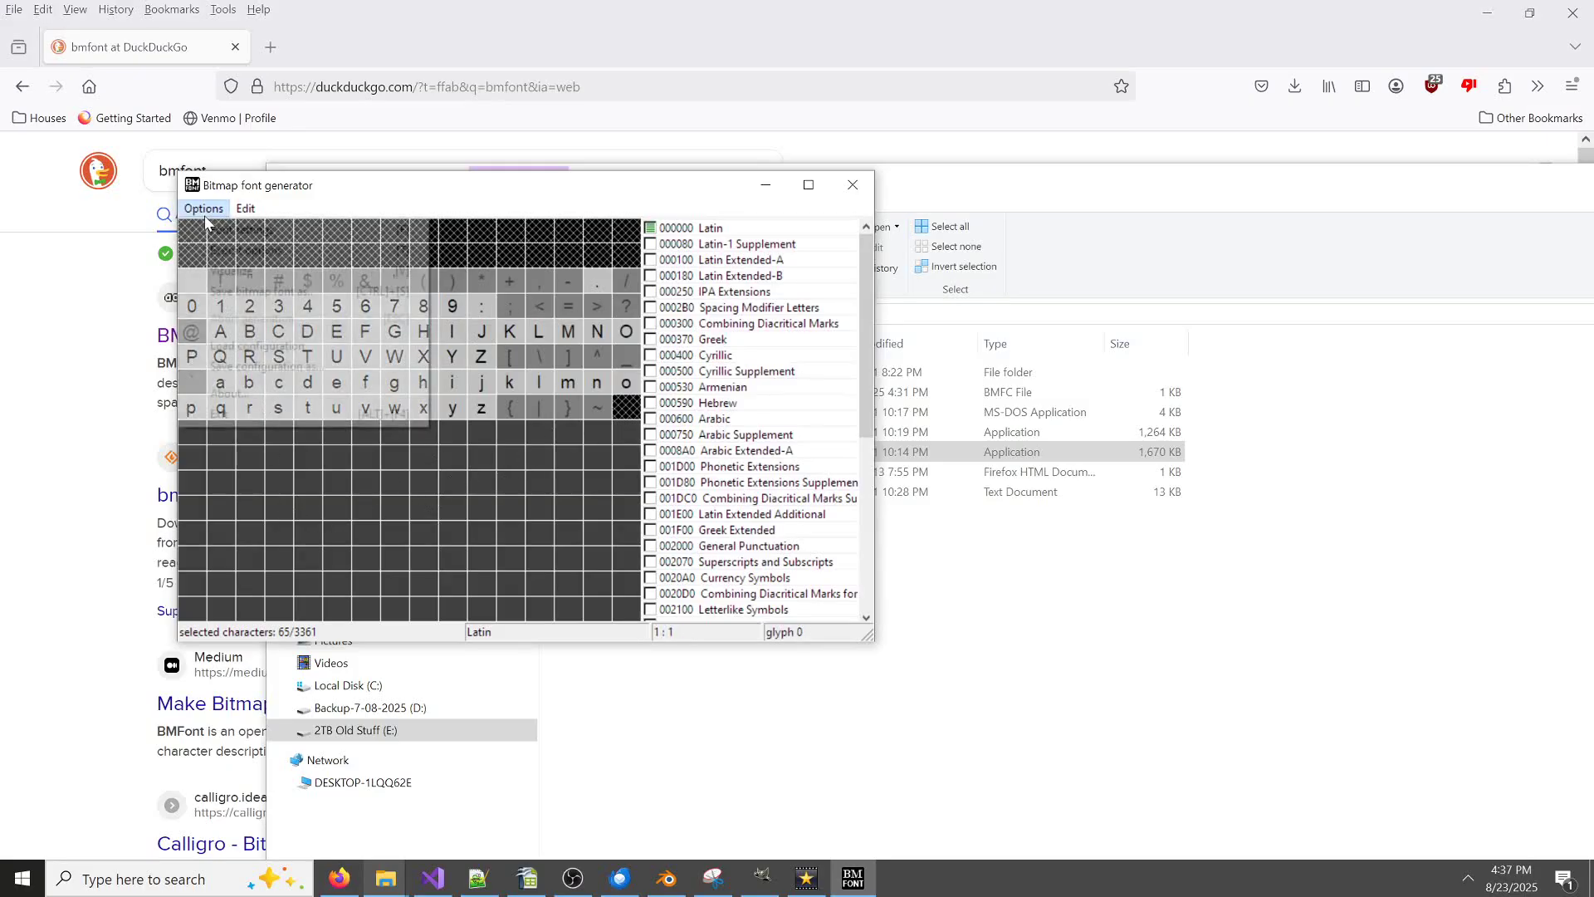
pyautogui.click(215, 231)
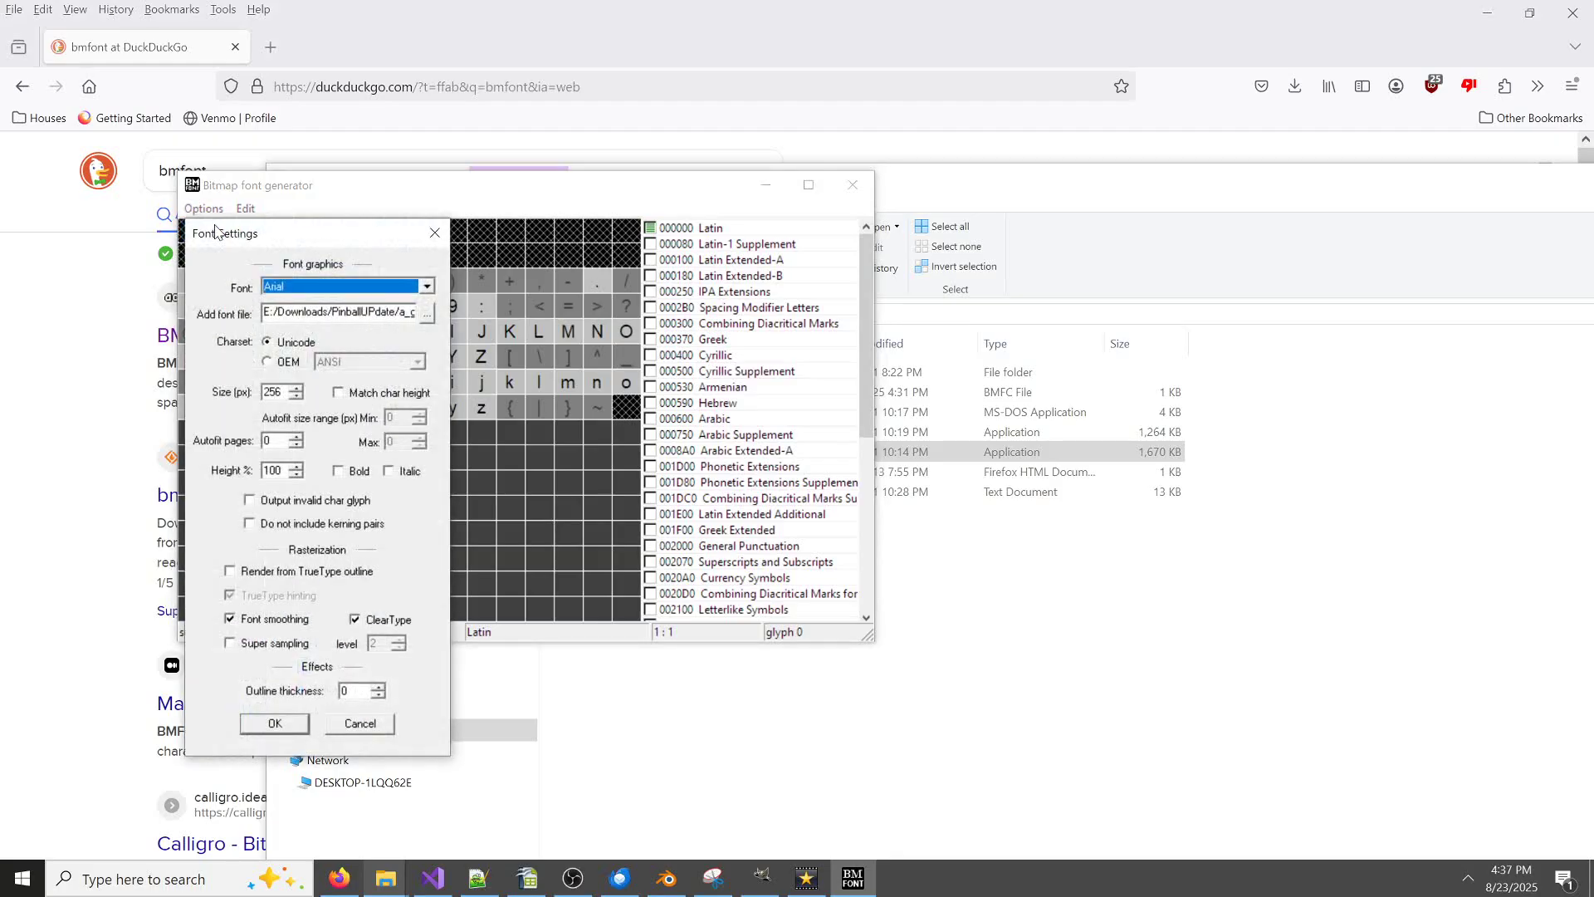
pyautogui.click(423, 288)
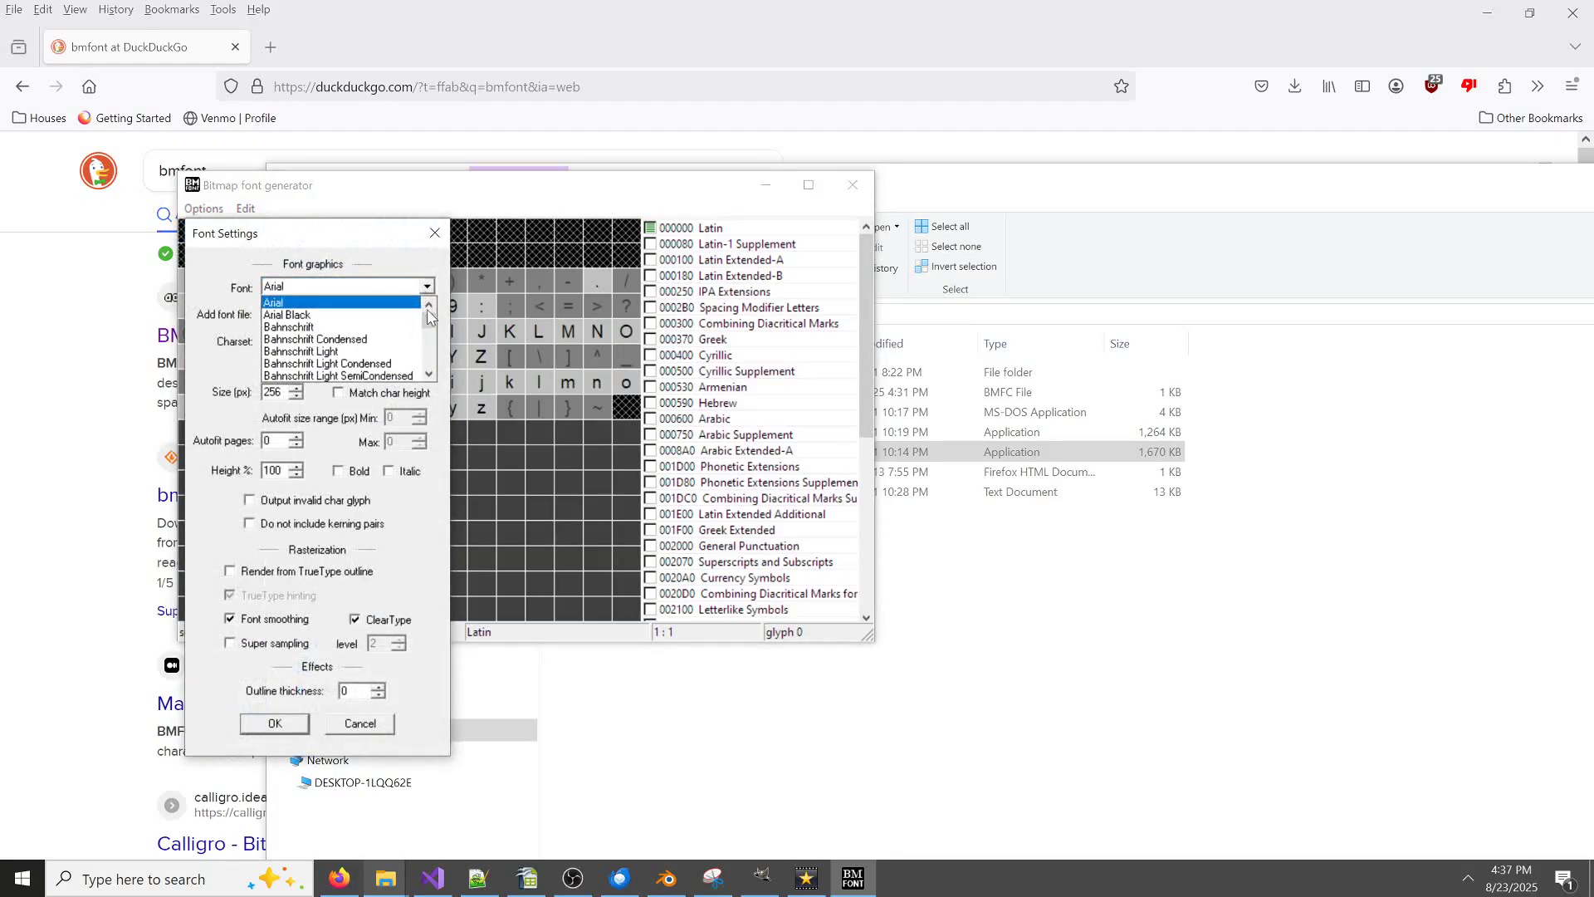
pyautogui.moveTo(428, 313); pyautogui.dragTo(429, 331)
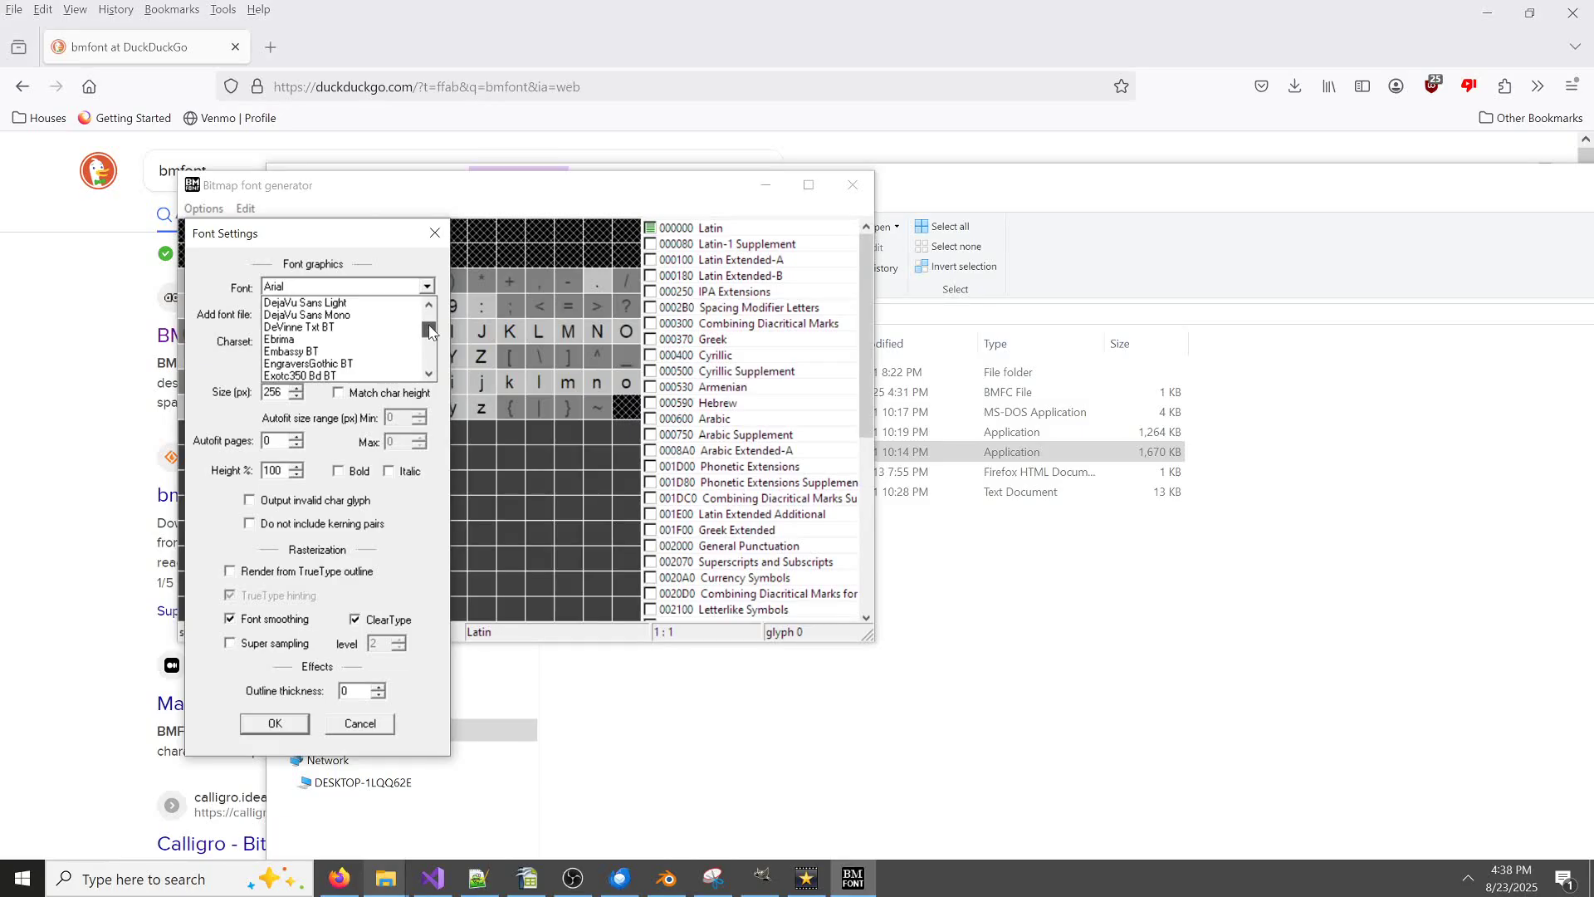
pyautogui.moveTo(429, 330); pyautogui.dragTo(437, 359)
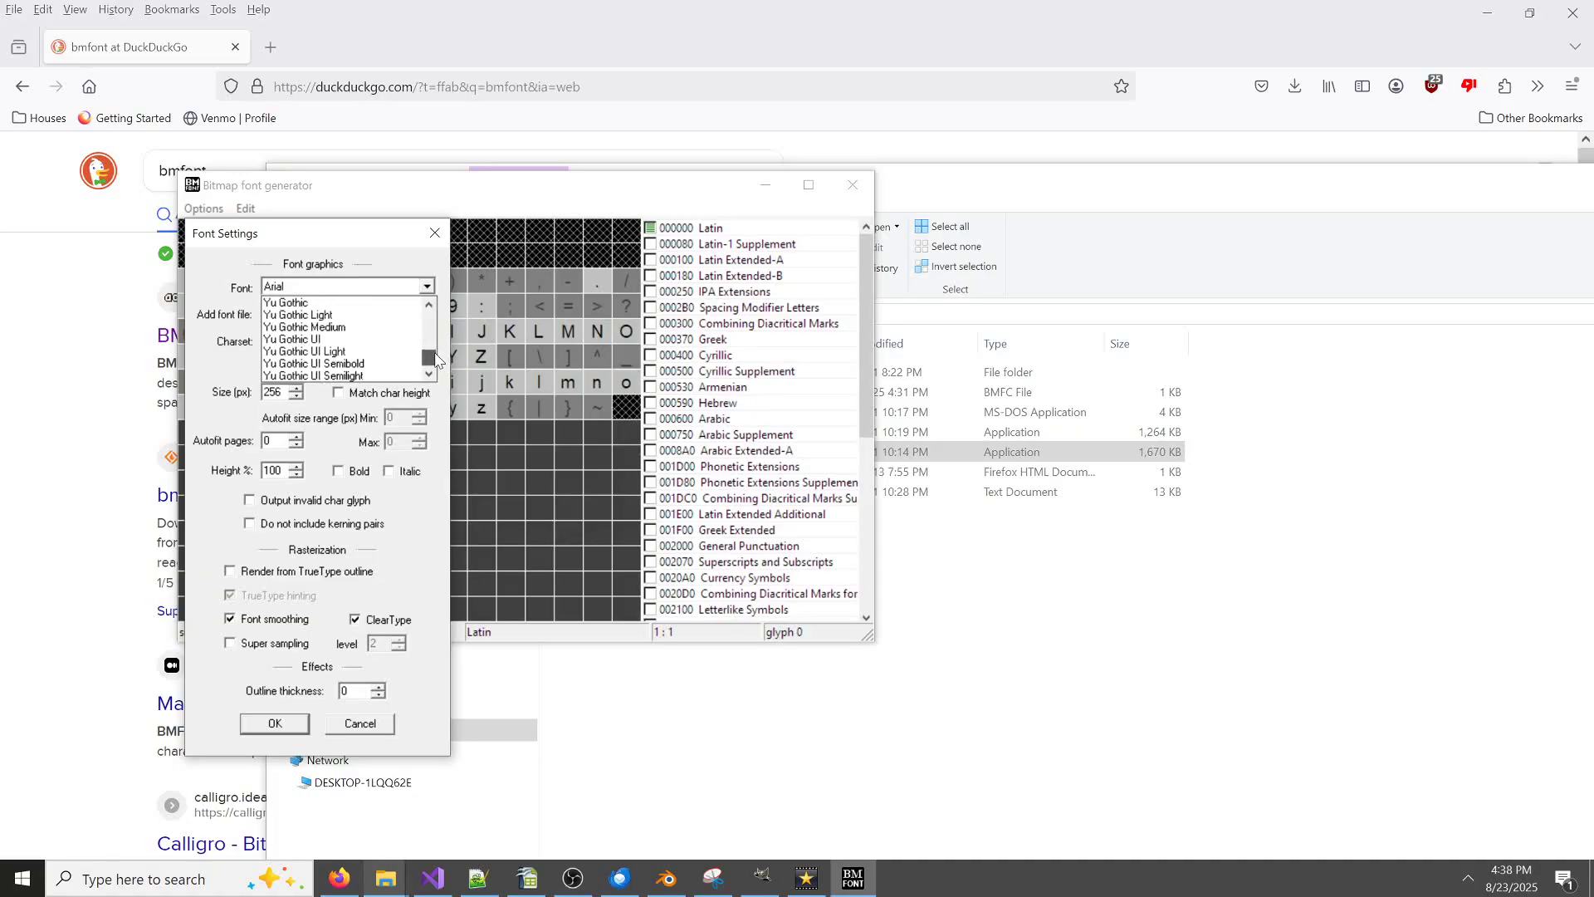
pyautogui.click(429, 305)
pyautogui.click(429, 304)
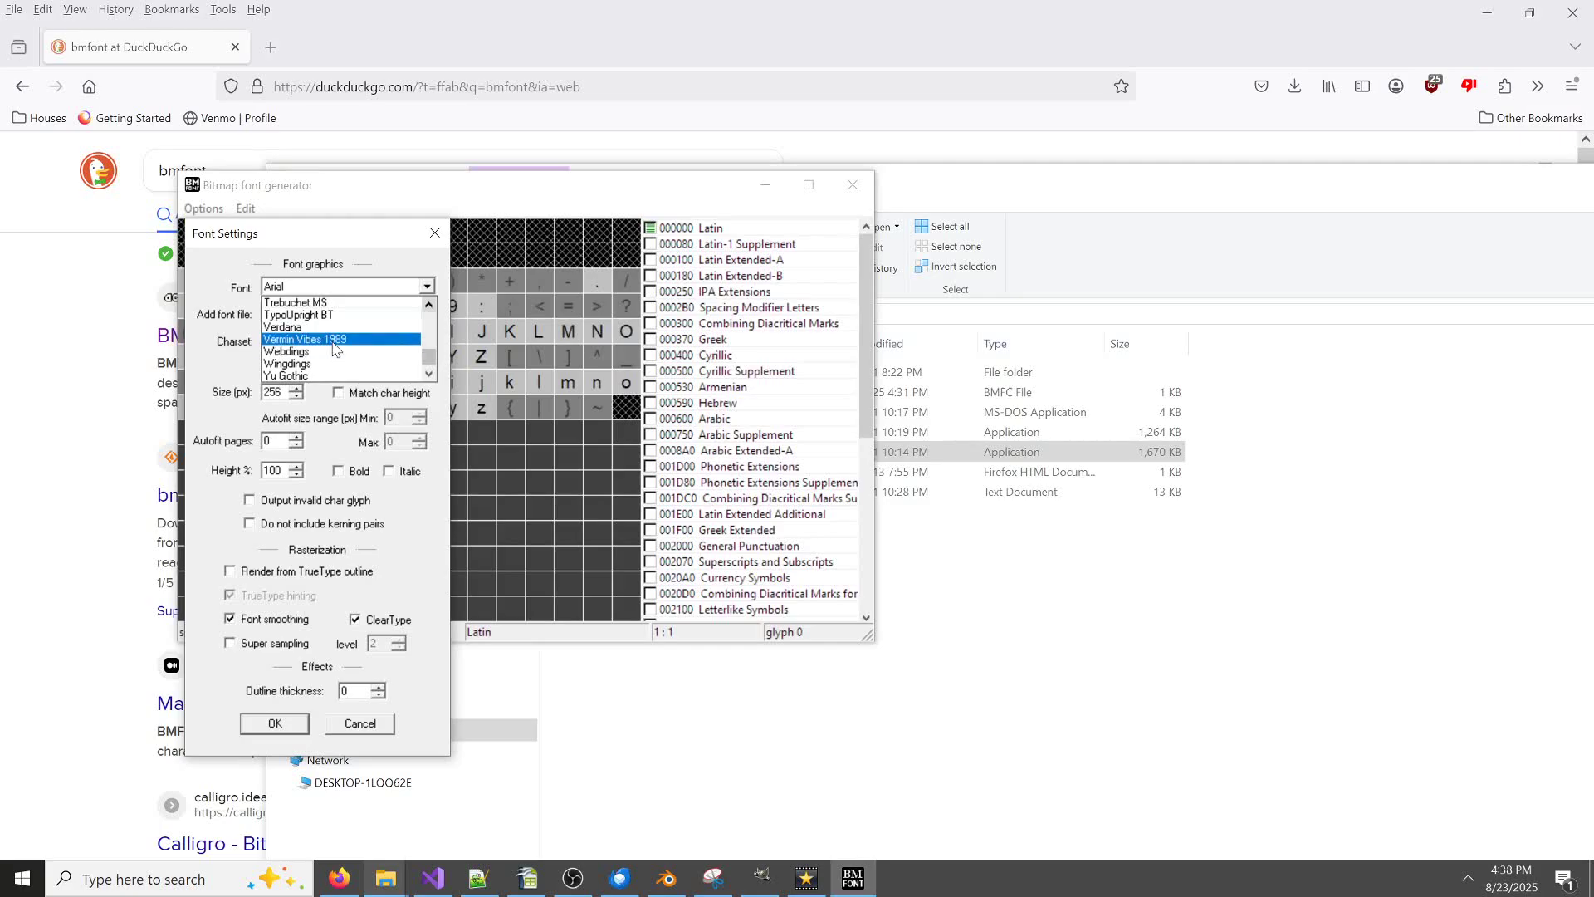
pyautogui.click(333, 340)
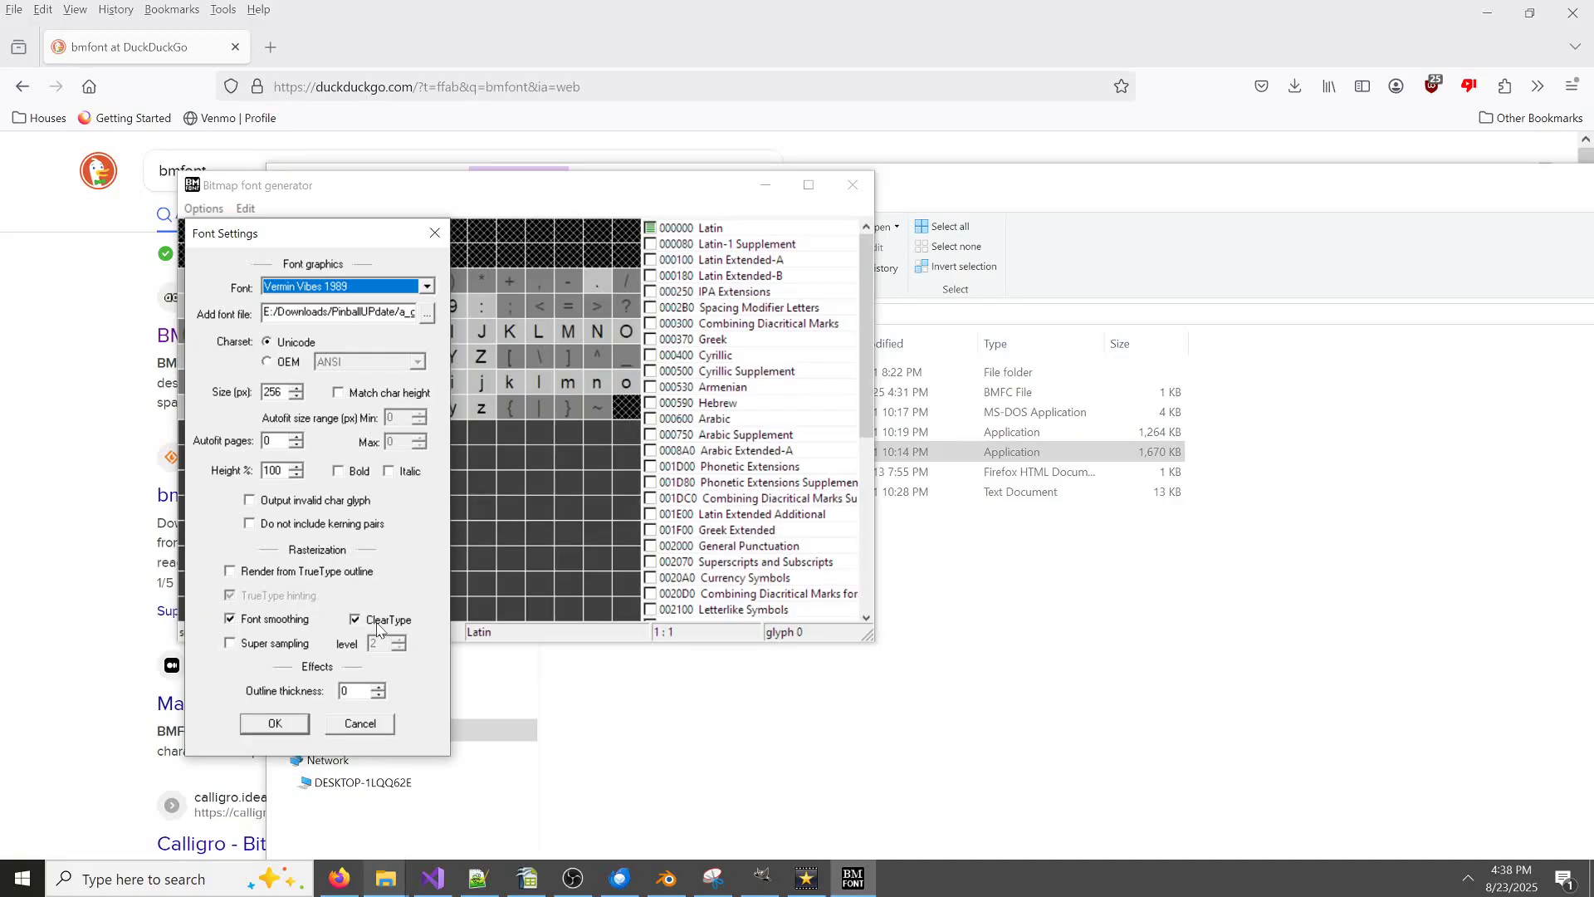
pyautogui.click(274, 723)
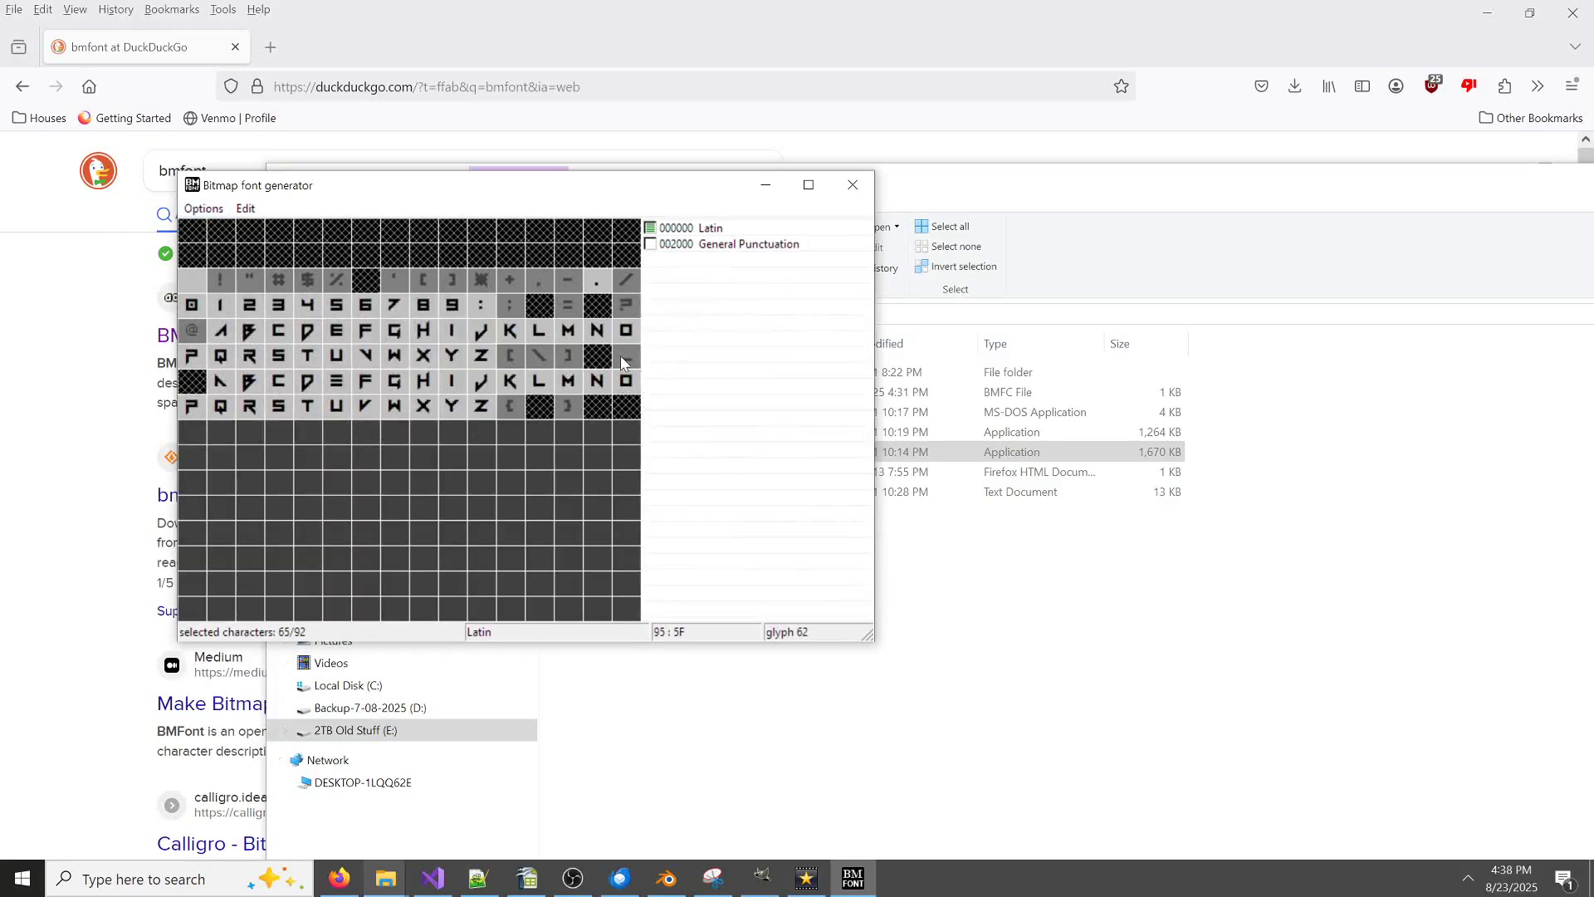
# Review the export options for a 2048 by 2048, 32-bit PNG texture with a text font descriptor and accept them
pyautogui.click(206, 211)
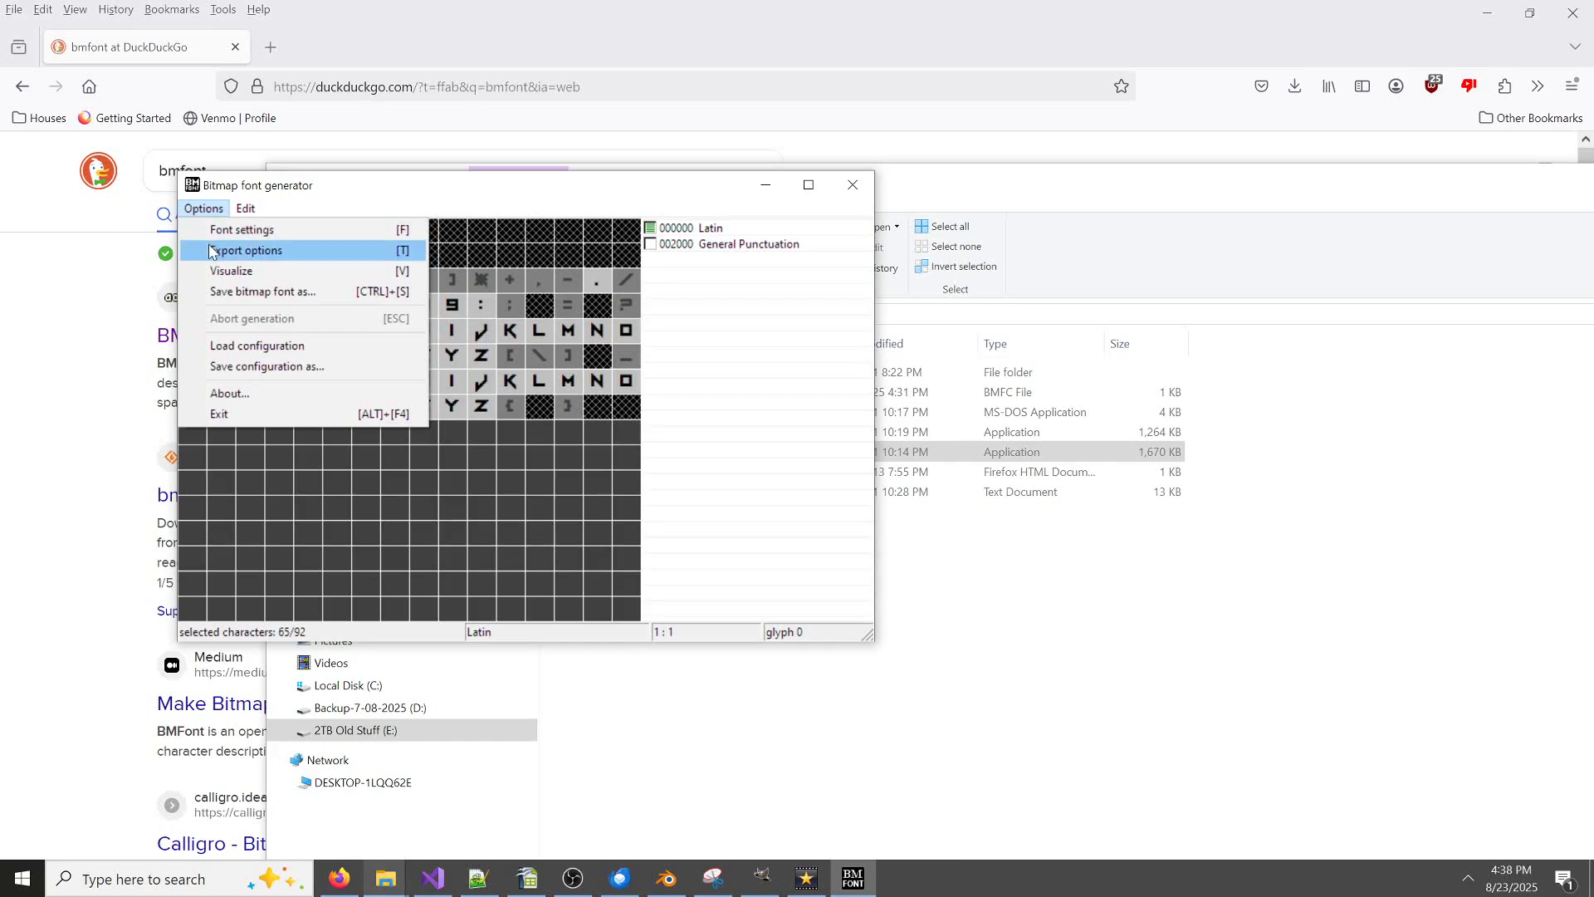
pyautogui.click(212, 249)
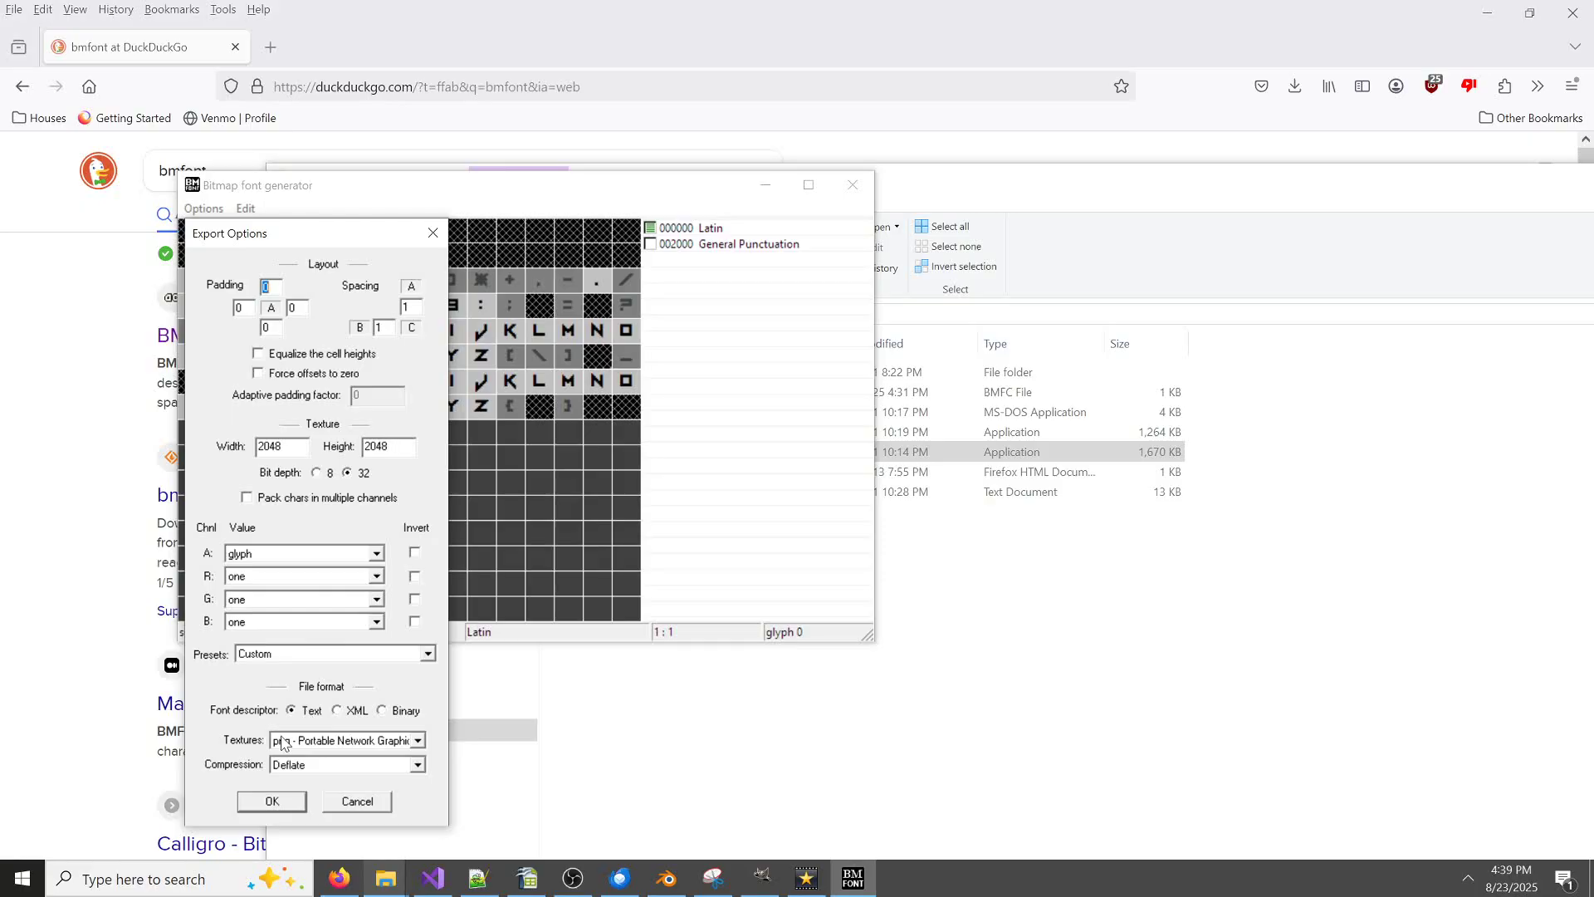
pyautogui.click(271, 801)
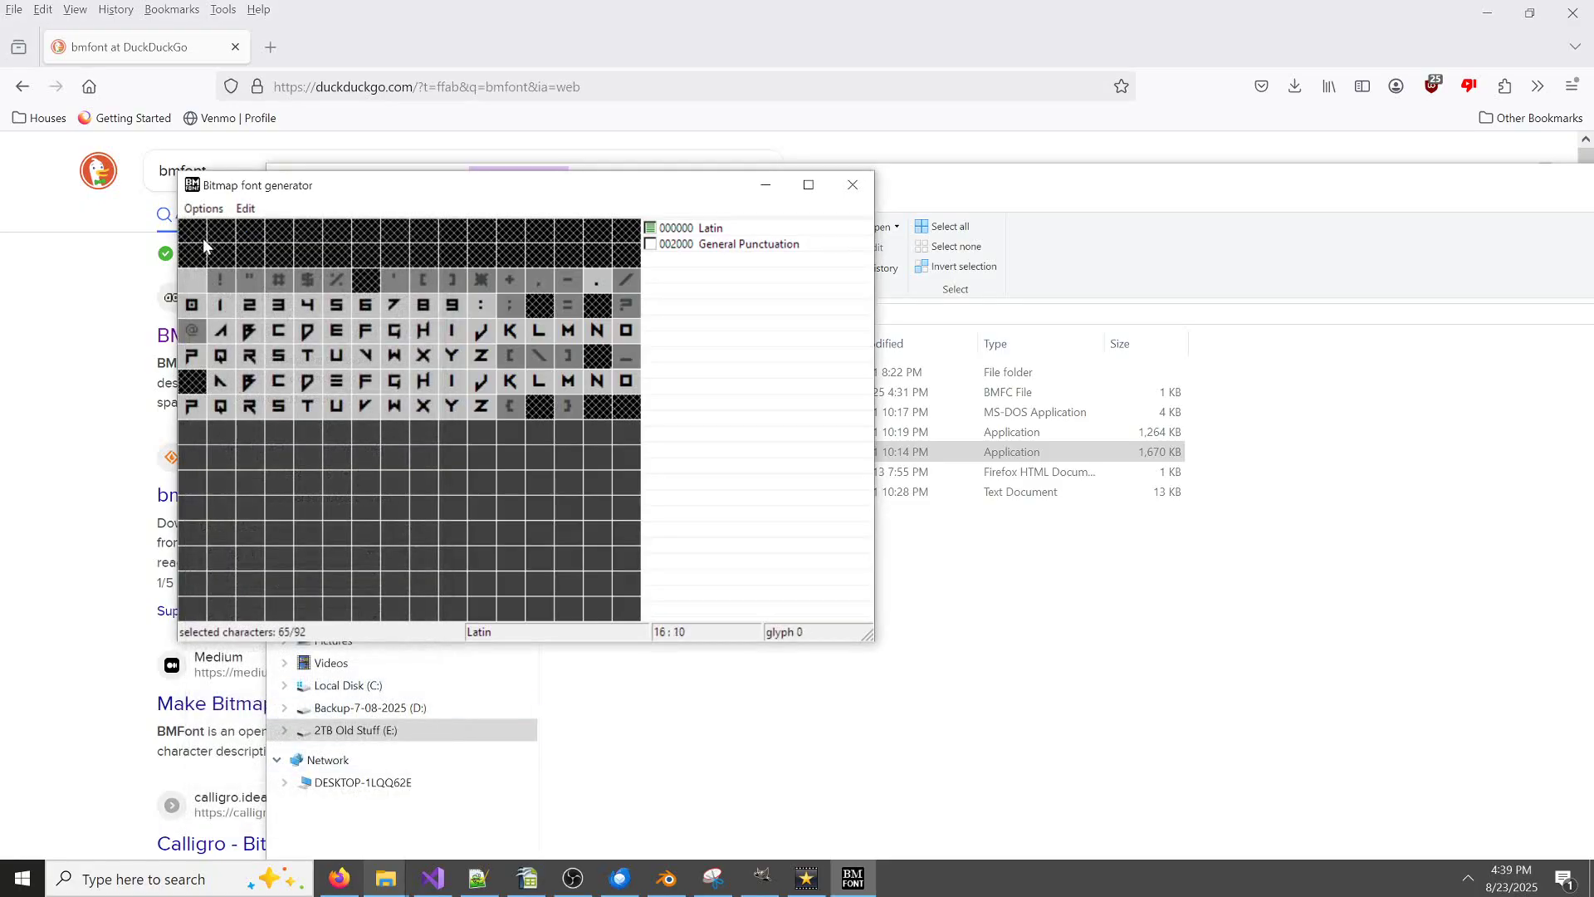
# Visualize the font texture twice to examine the glyph layout, closing the preview each time
pyautogui.click(203, 208)
pyautogui.click(232, 273)
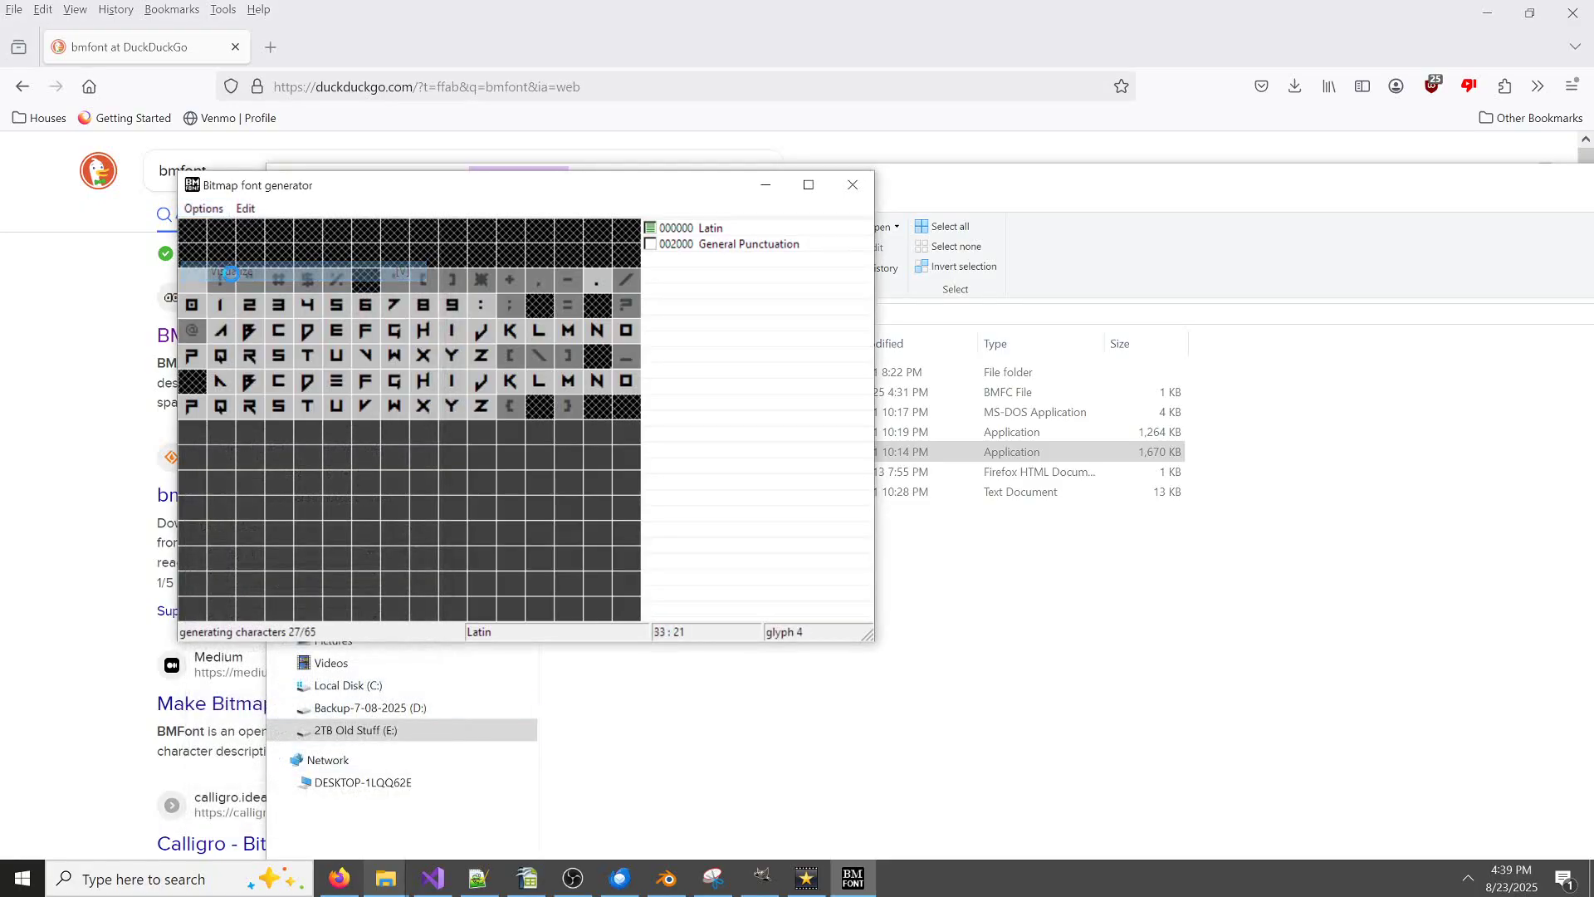
pyautogui.moveTo(1029, 66); pyautogui.dragTo(1057, 49)
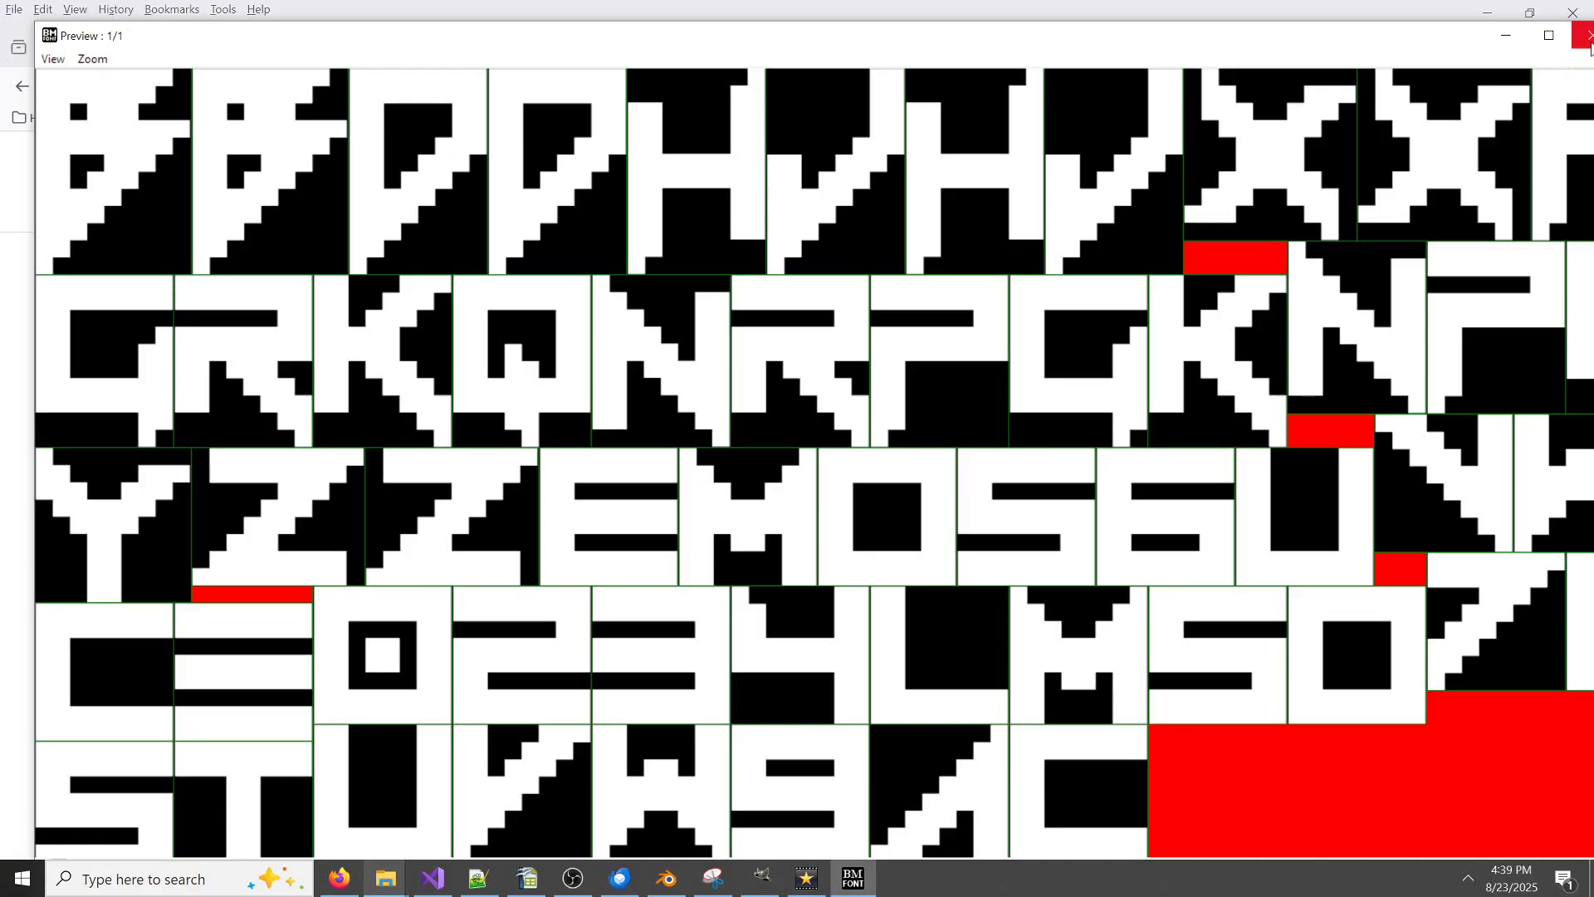
pyautogui.click(1588, 43)
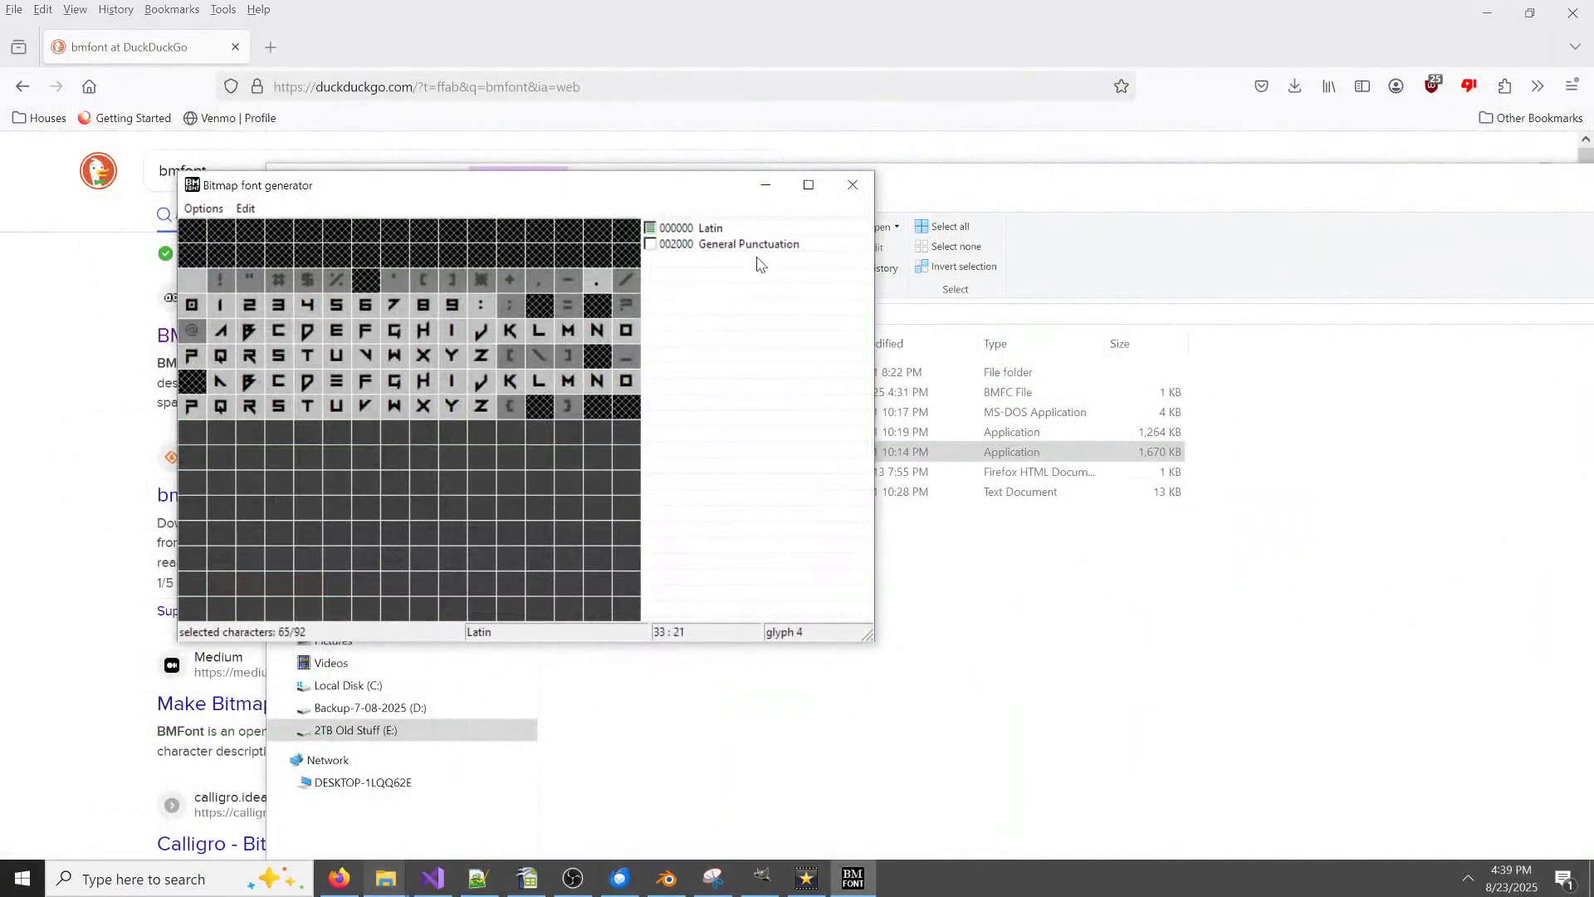
pyautogui.click(207, 213)
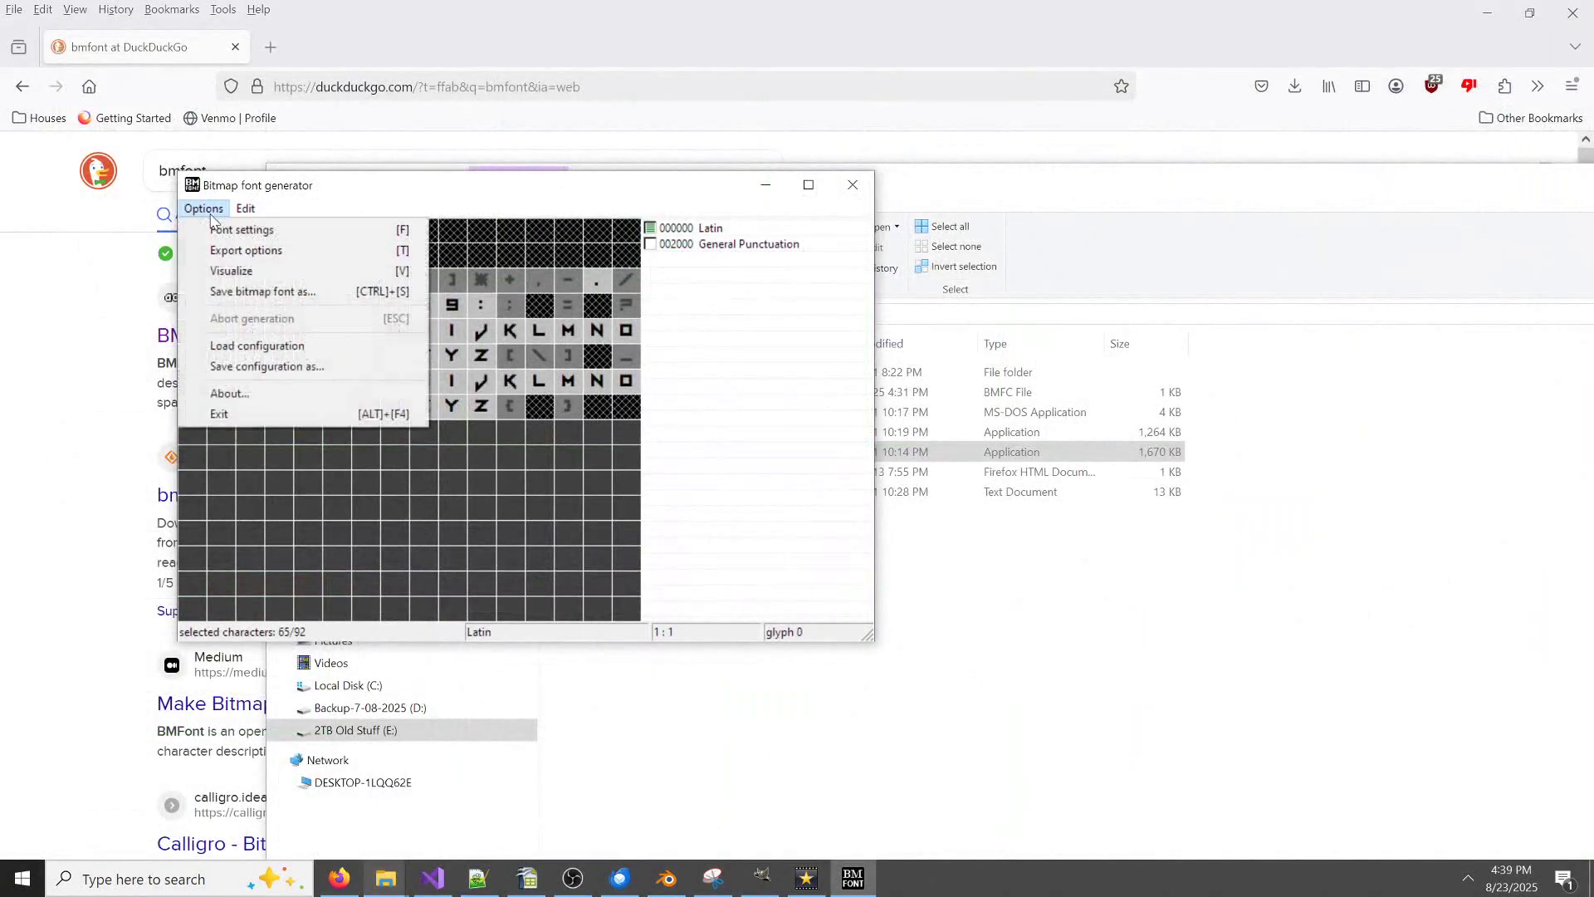
pyautogui.click(233, 271)
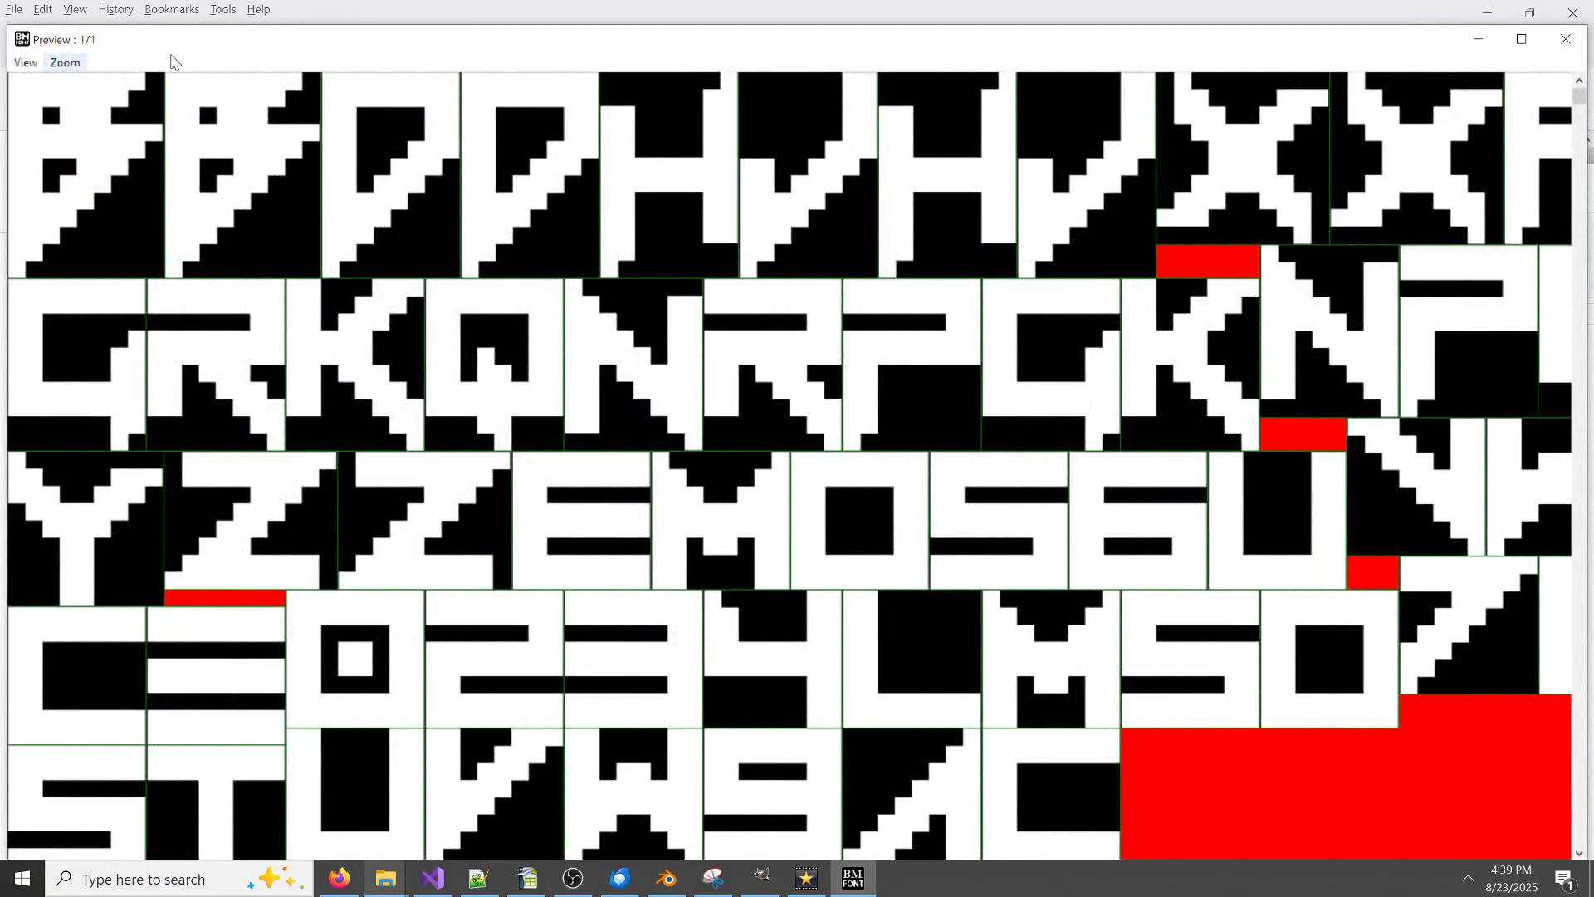
pyautogui.click(1564, 43)
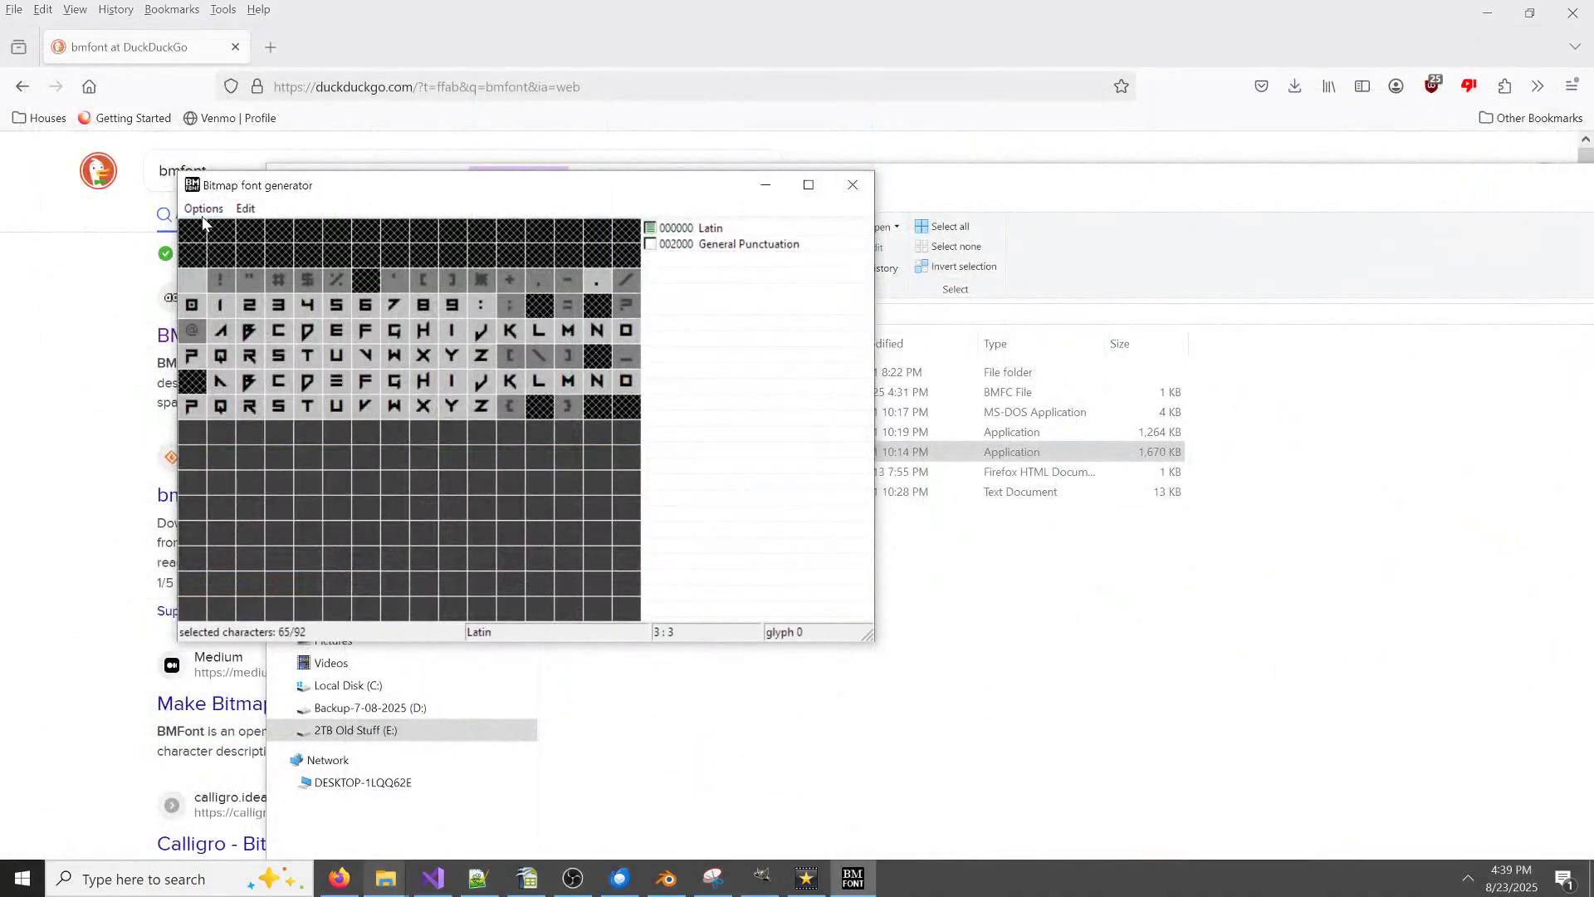
# Recheck the export options and the font settings, leaving both dialogs without making changes
pyautogui.click(204, 209)
pyautogui.click(216, 251)
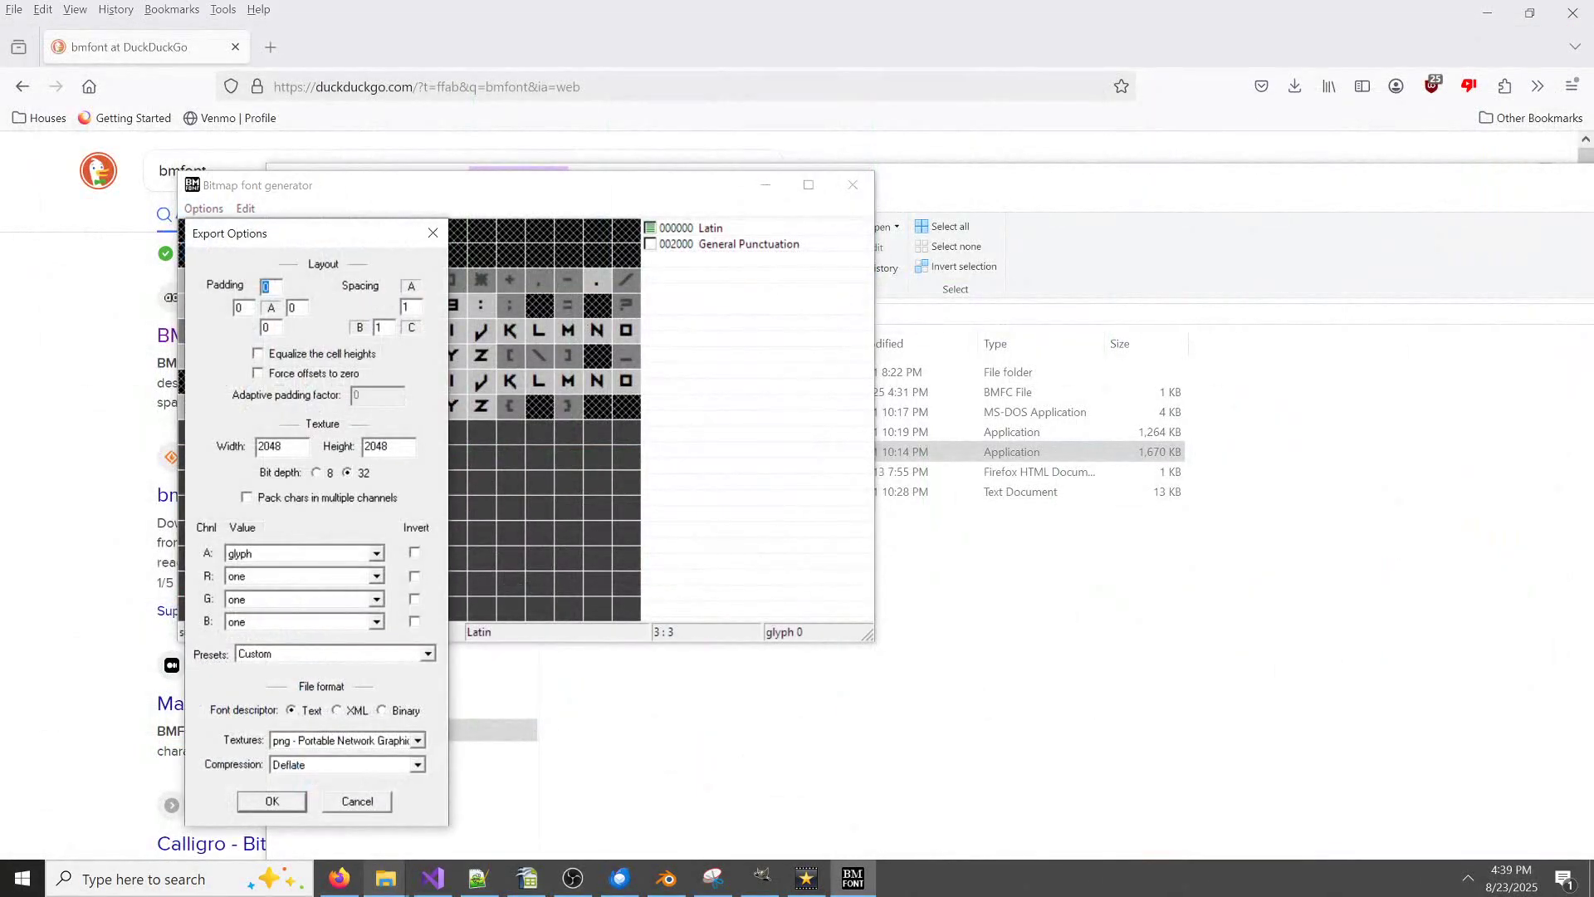
pyautogui.click(432, 232)
pyautogui.click(203, 208)
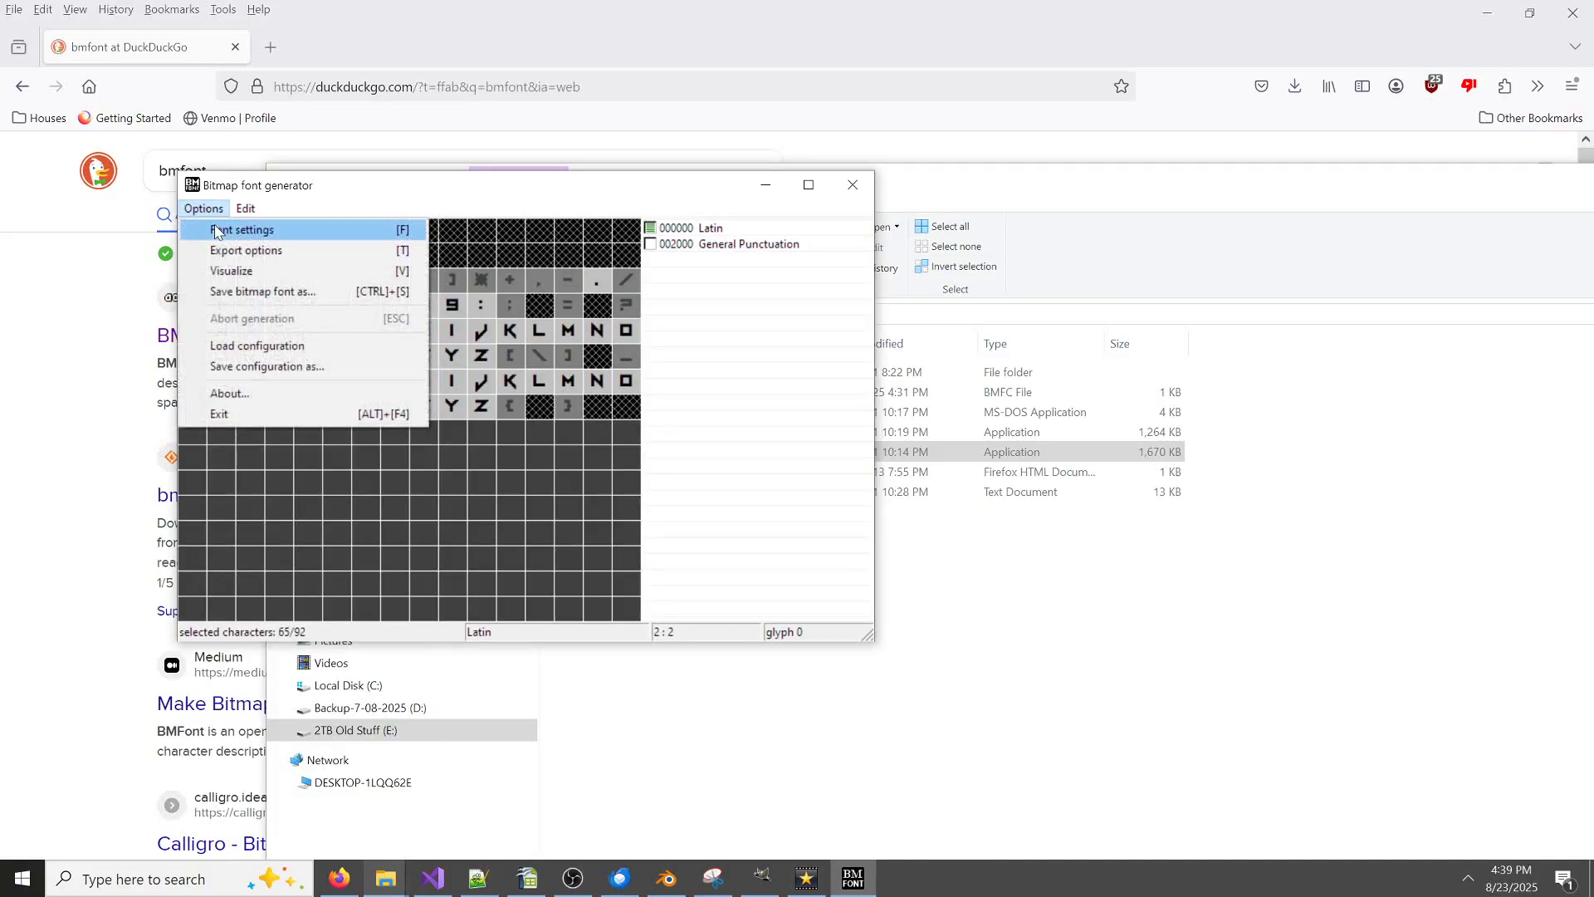
pyautogui.click(239, 233)
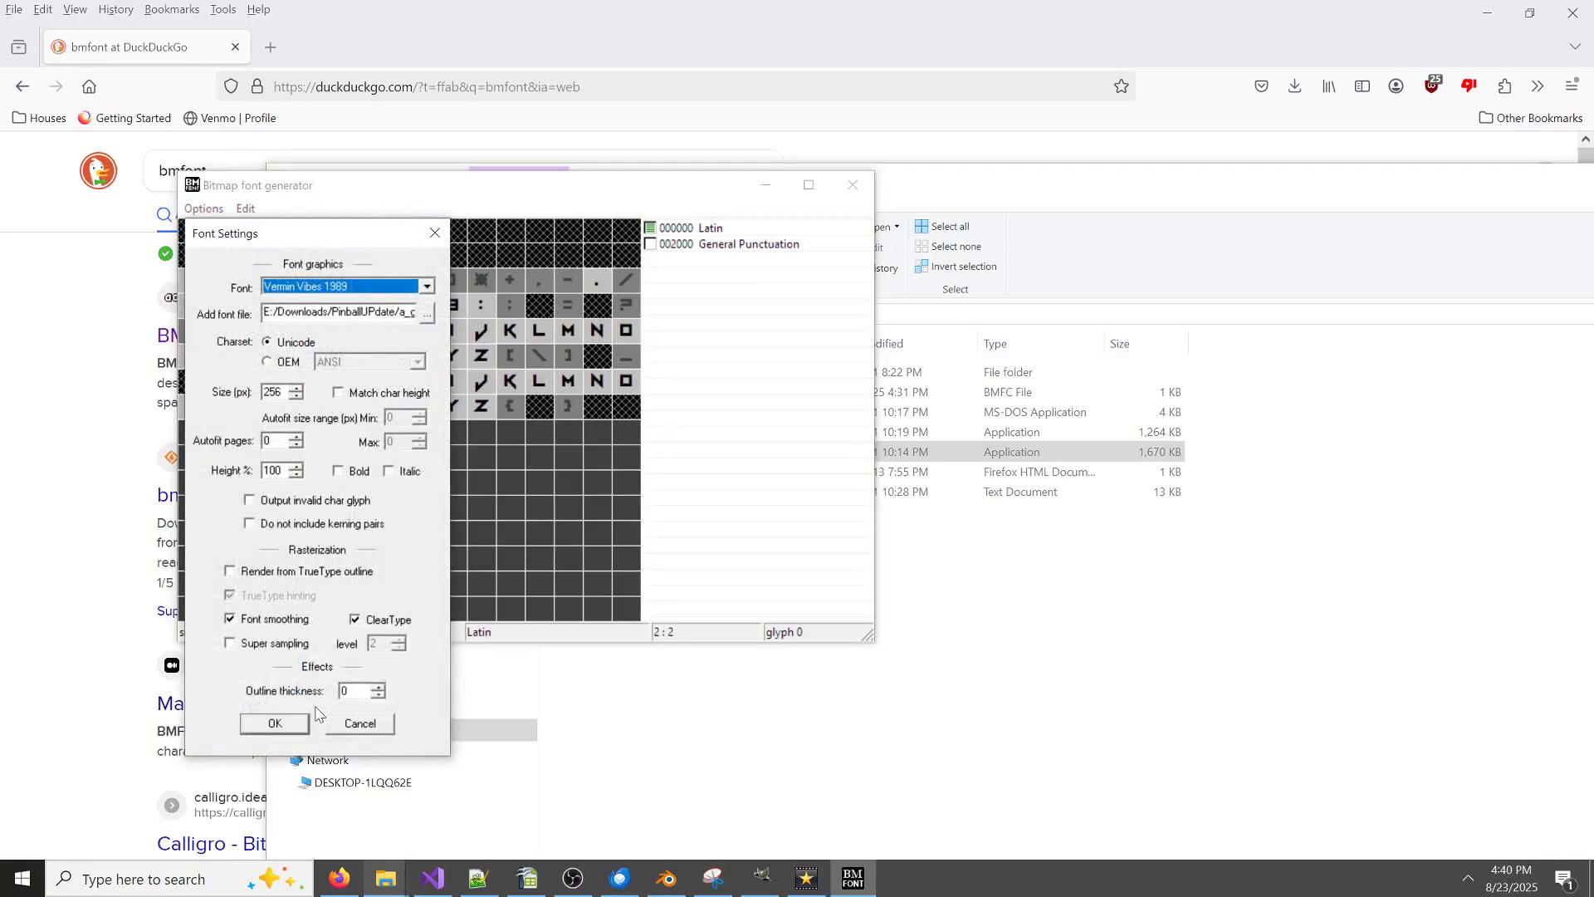
pyautogui.click(356, 729)
# Save the bitmap font to the Desktop under the file name VerminVibes
pyautogui.click(202, 210)
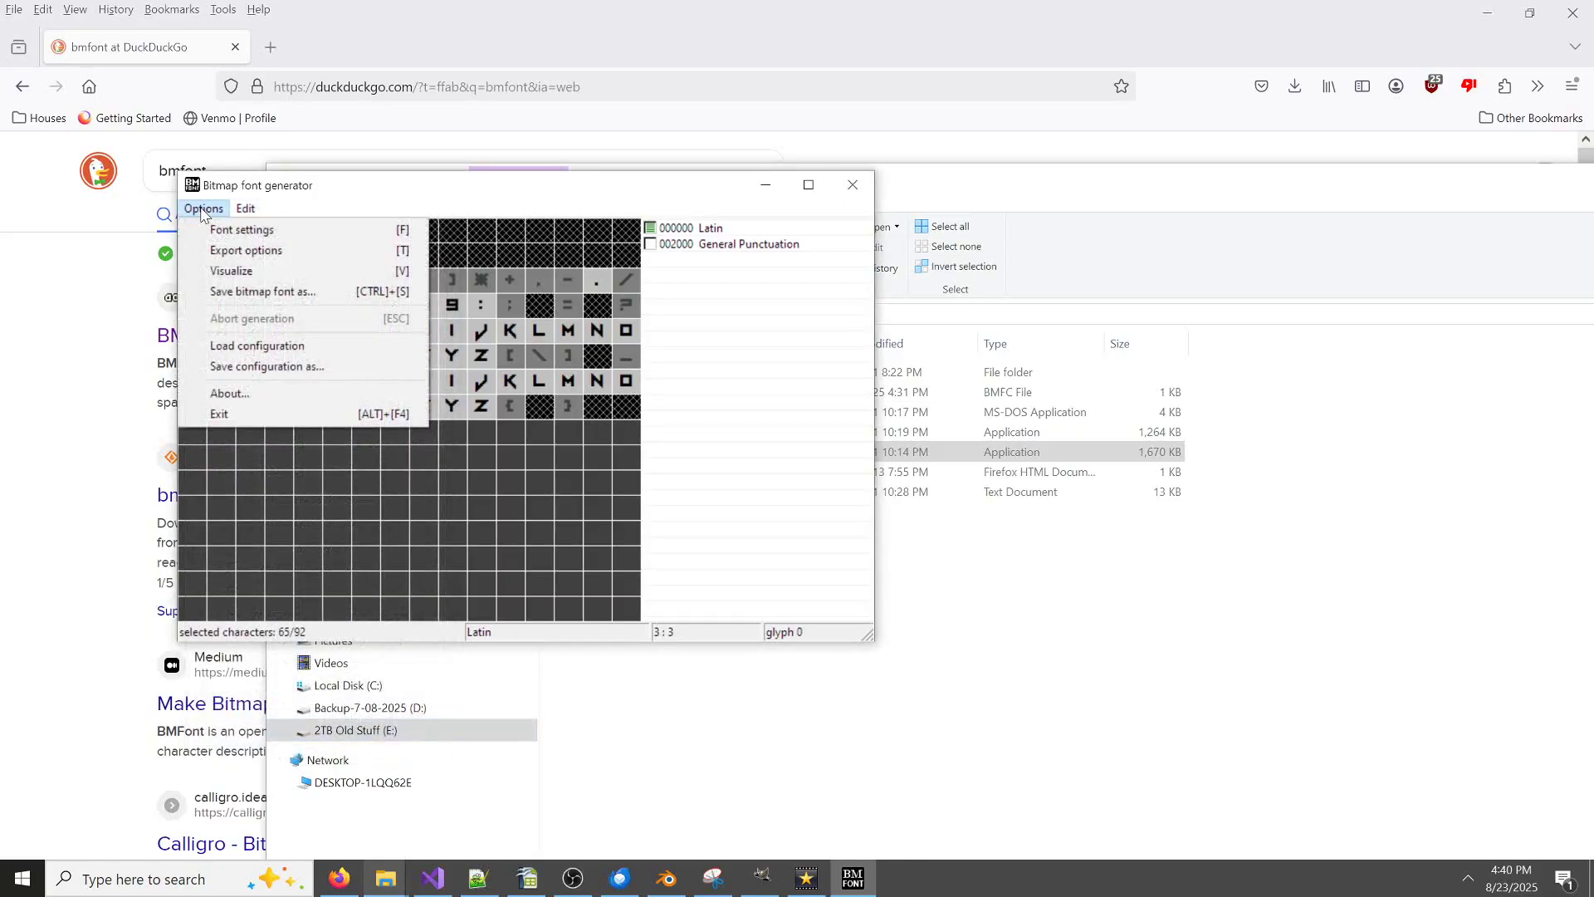
pyautogui.click(256, 293)
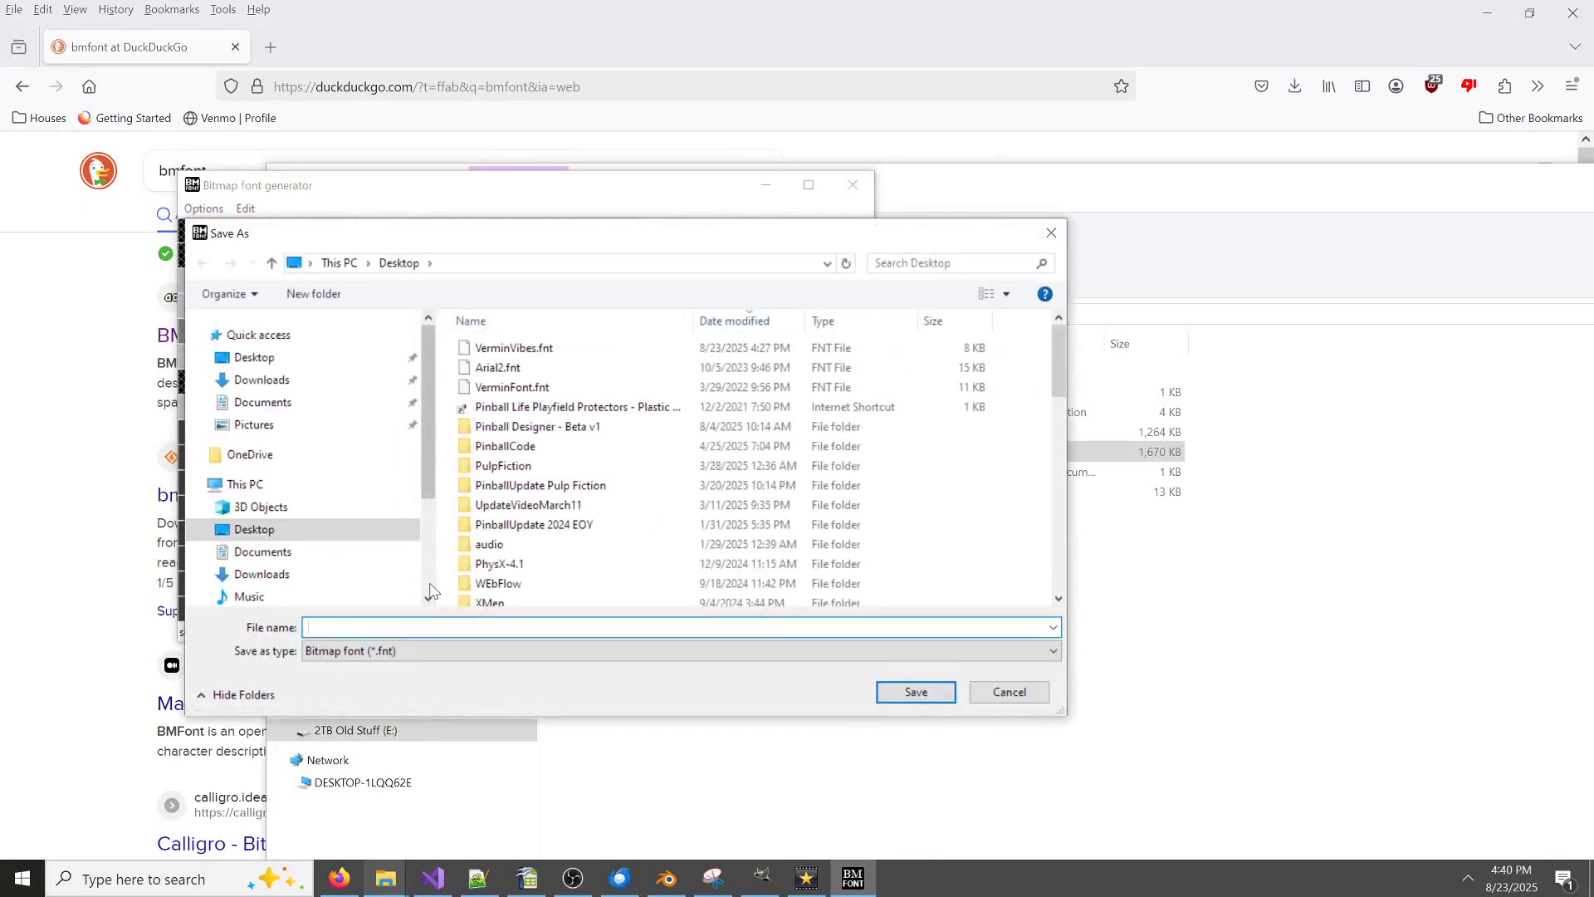
pyautogui.write('vermin')
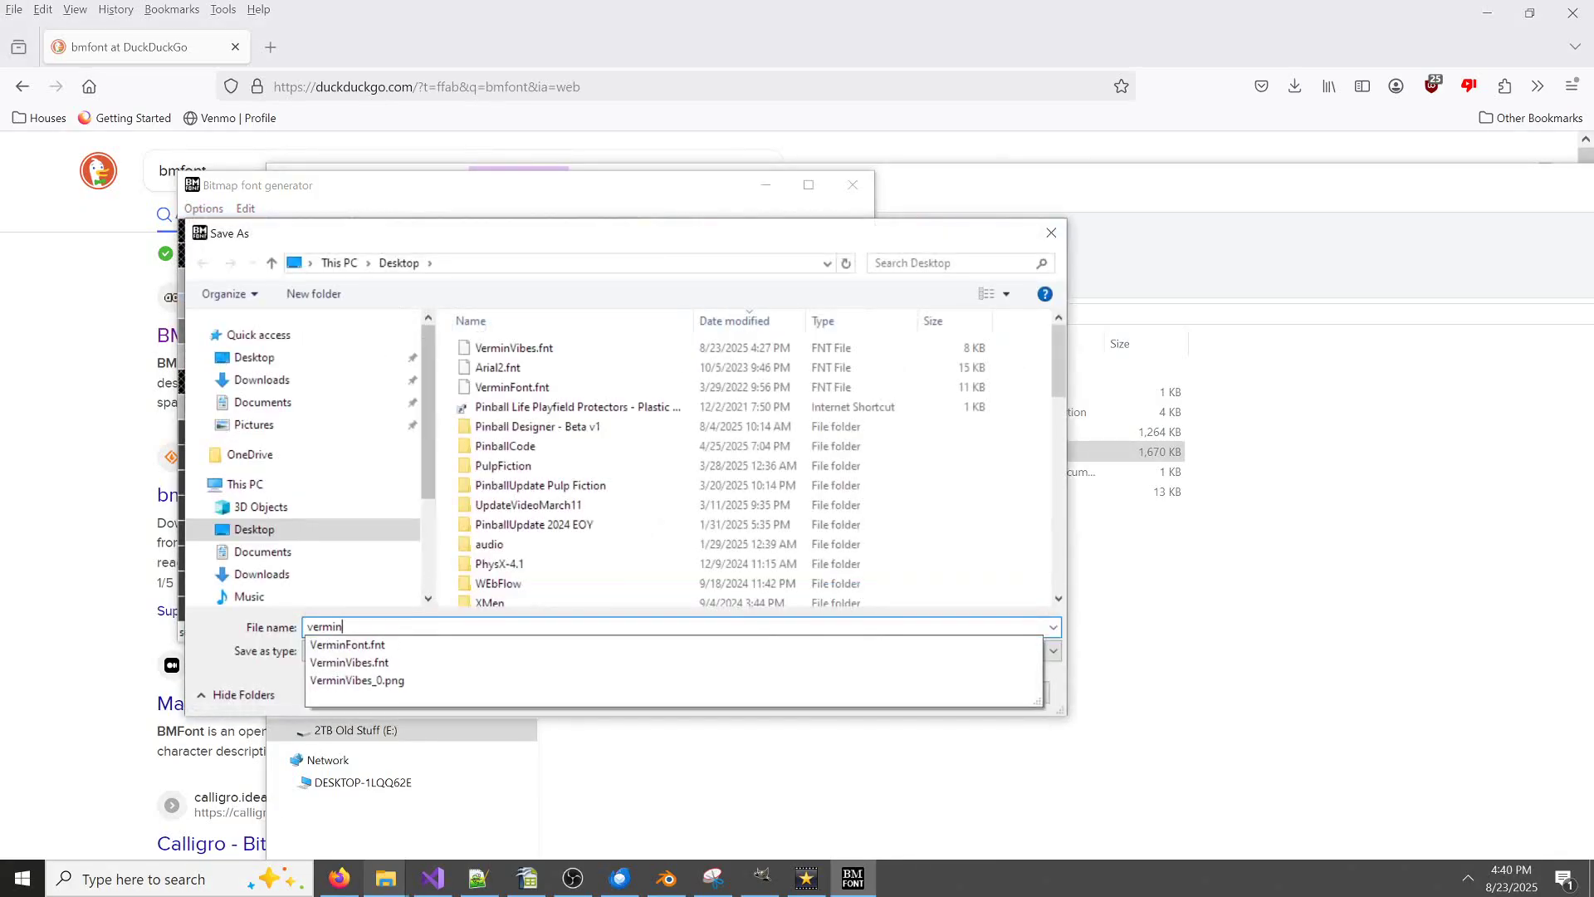
pyautogui.press('BackSpace')
pyautogui.press('BackSpace')
pyautogui.press('BackSpace')
pyautogui.press('BackSpace')
pyautogui.press('BackSpace')
pyautogui.press('BackSpace')
pyautogui.write('VerminVibes')
pyautogui.press('Return')
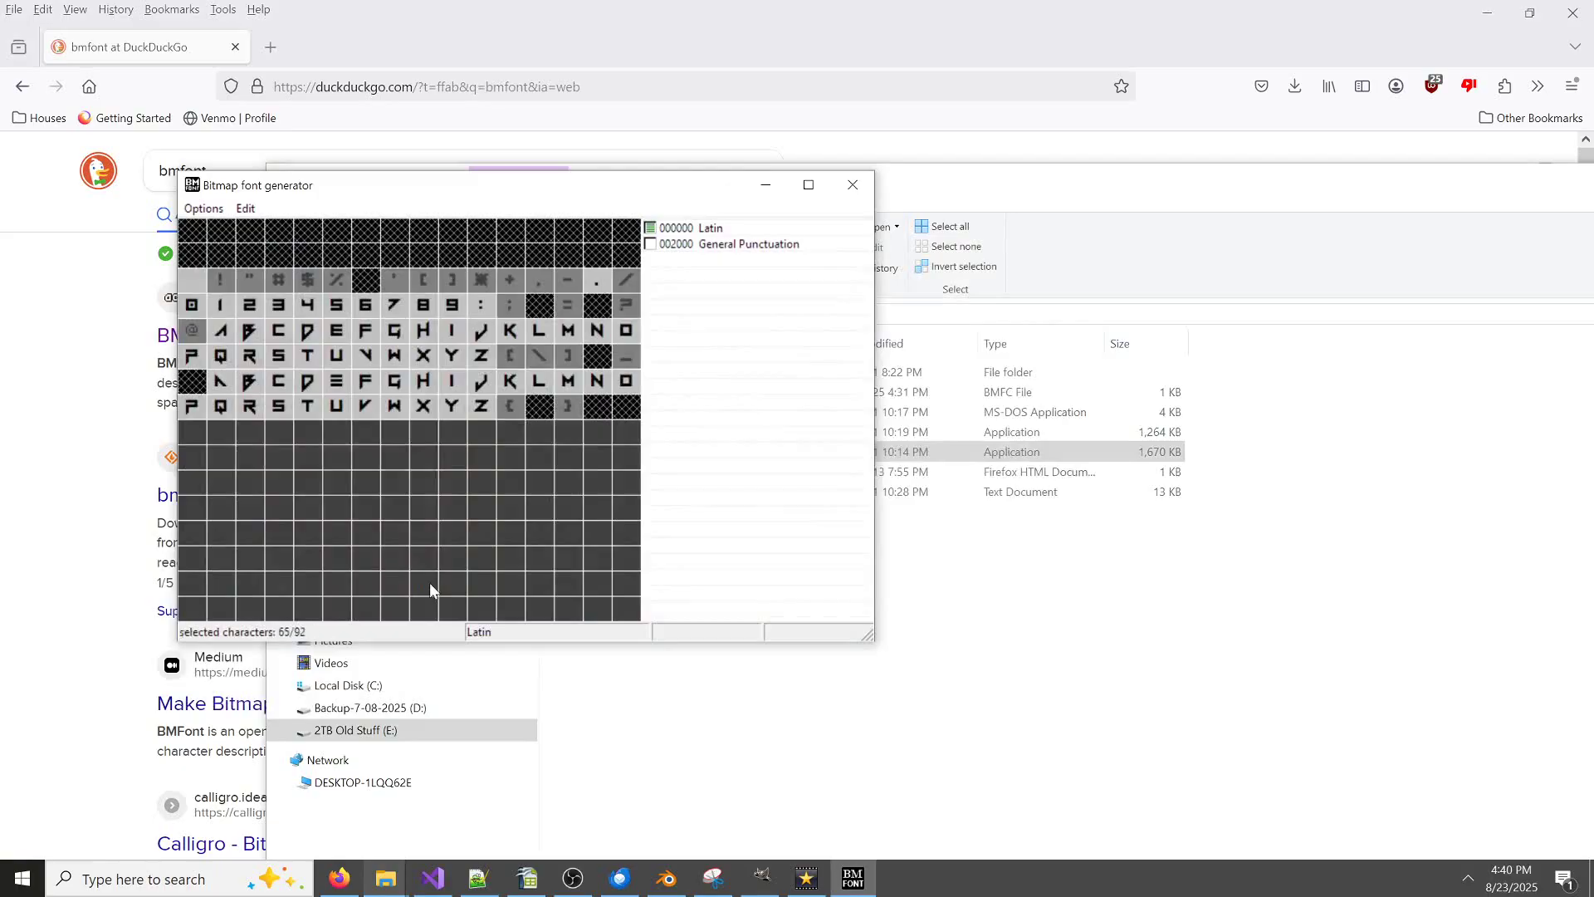
# Switch to the Desktop folder in File Explorer, open VerminVibes.fnt in Notepad++ and examine its character definitions
pyautogui.moveTo(372, 886)
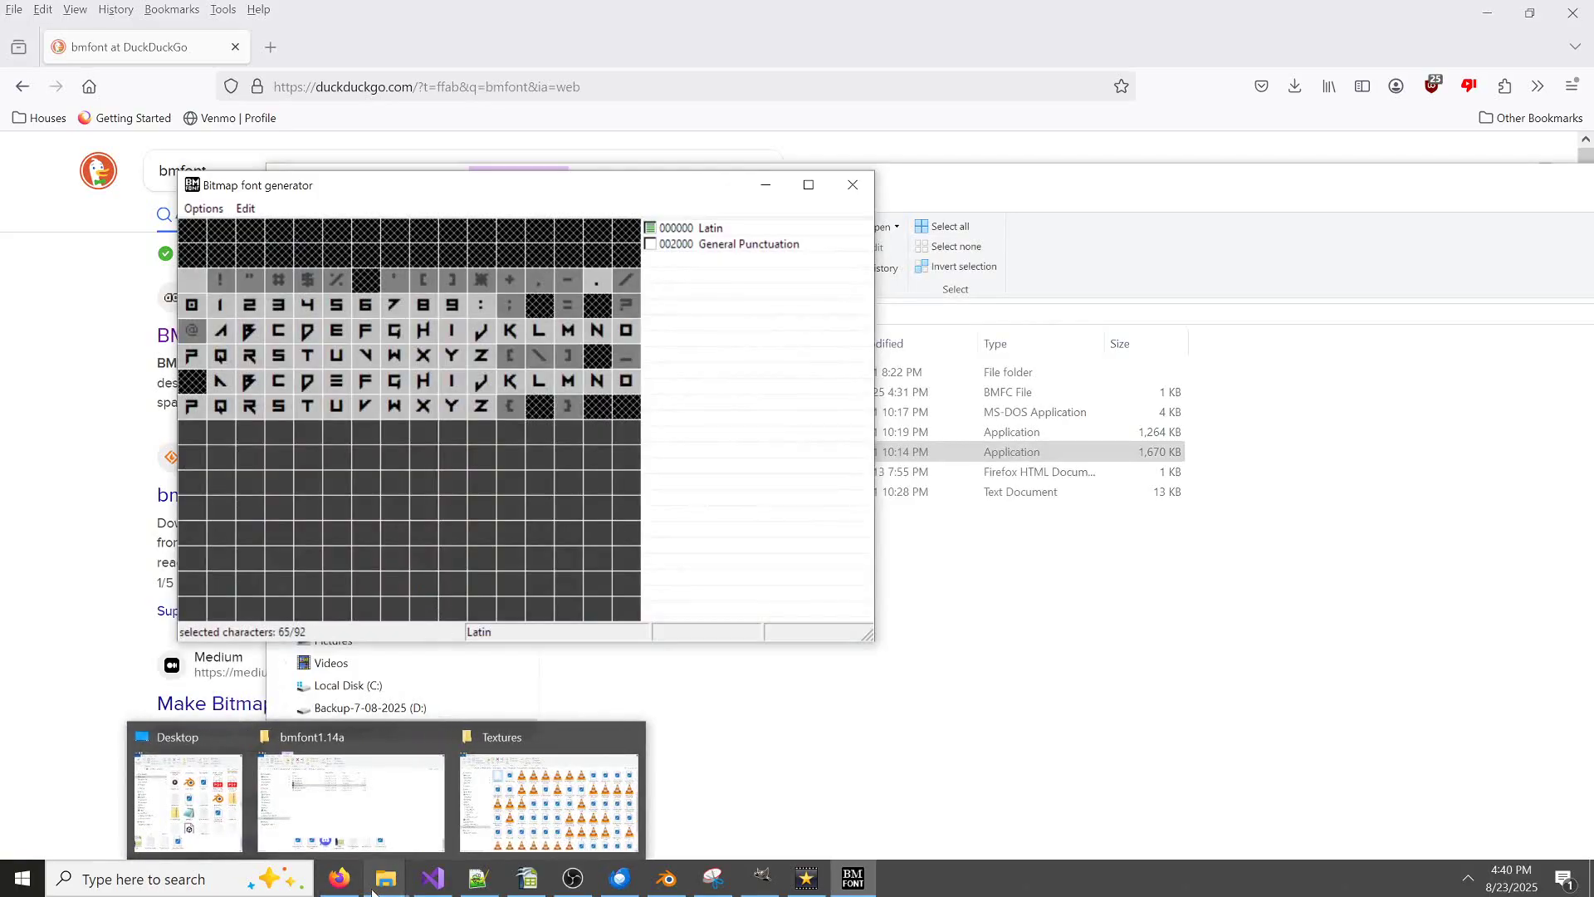
pyautogui.click(188, 801)
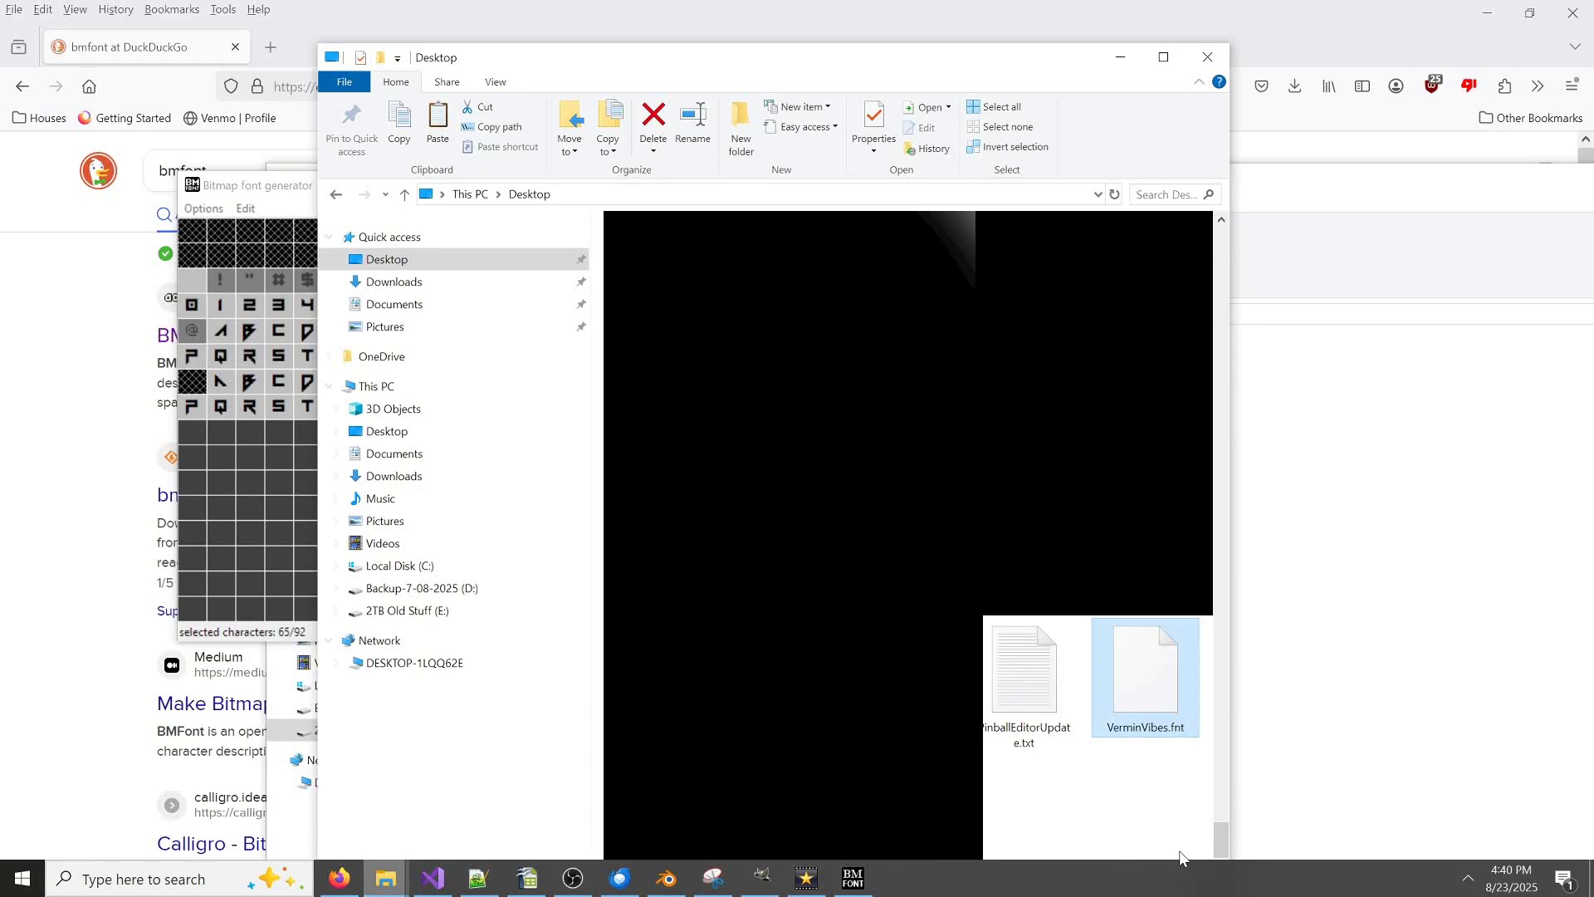
pyautogui.press('Return')
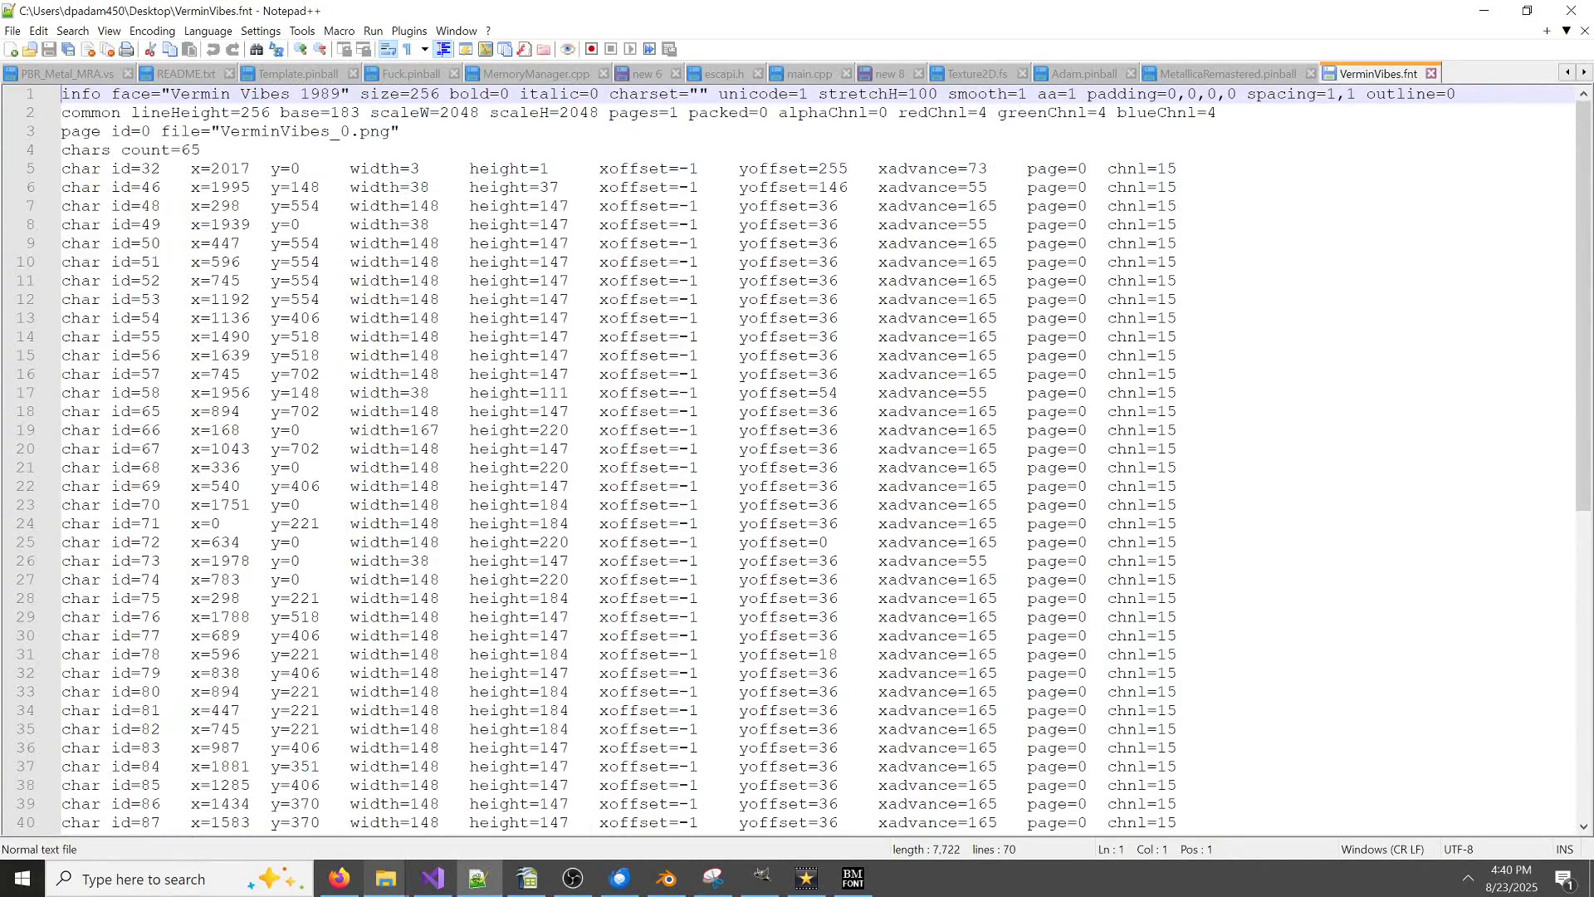
pyautogui.scroll(-5, 797, 457)
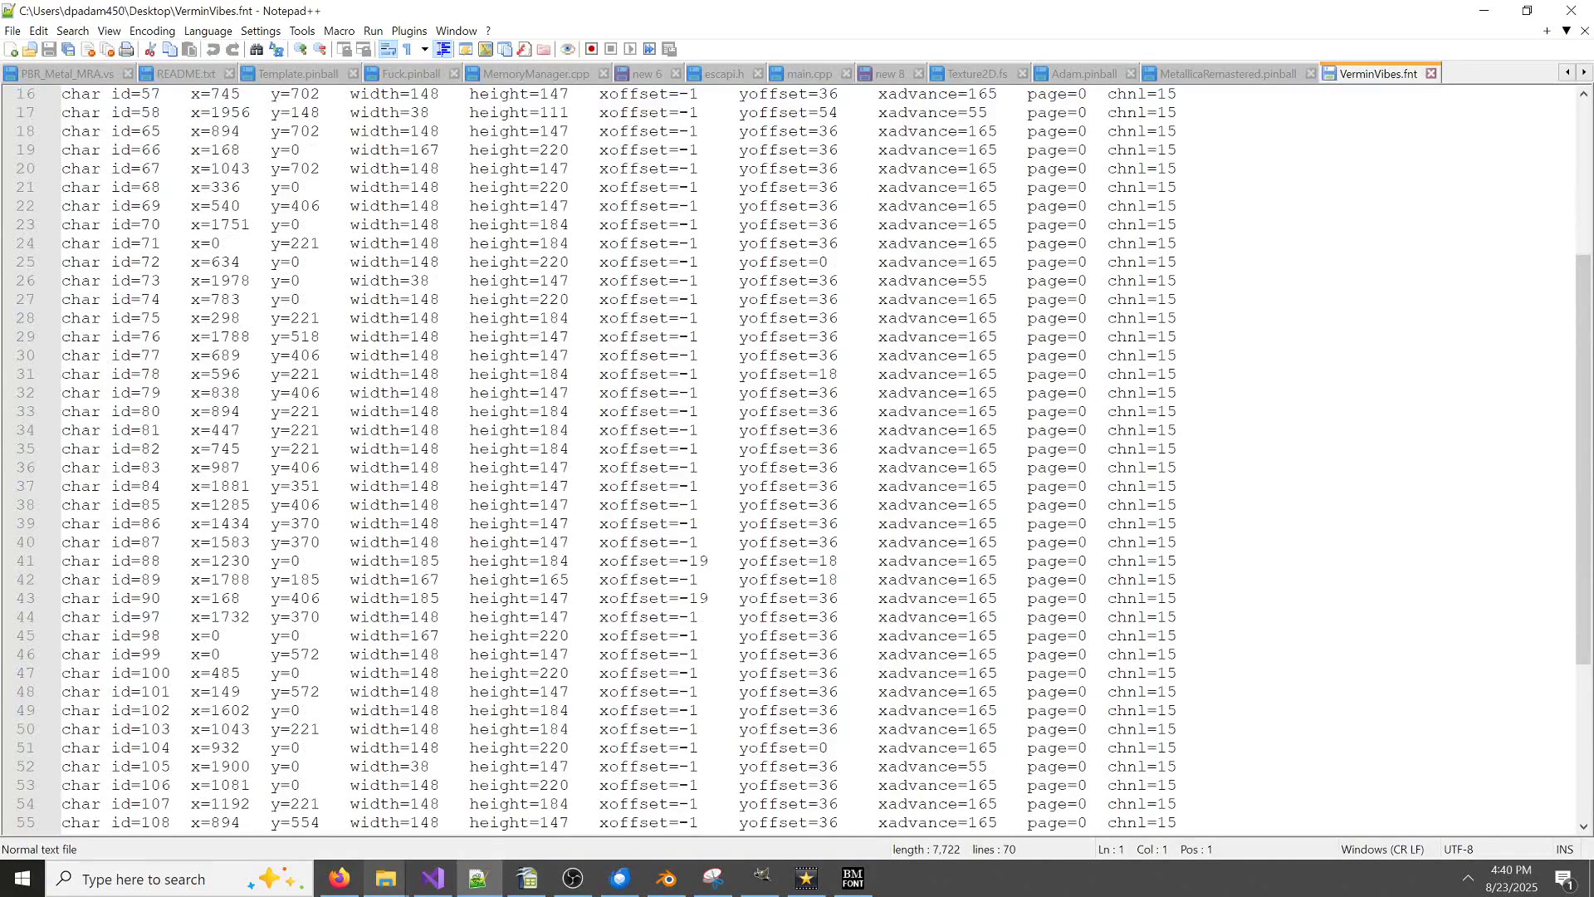
pyautogui.scroll(-5, 797, 456)
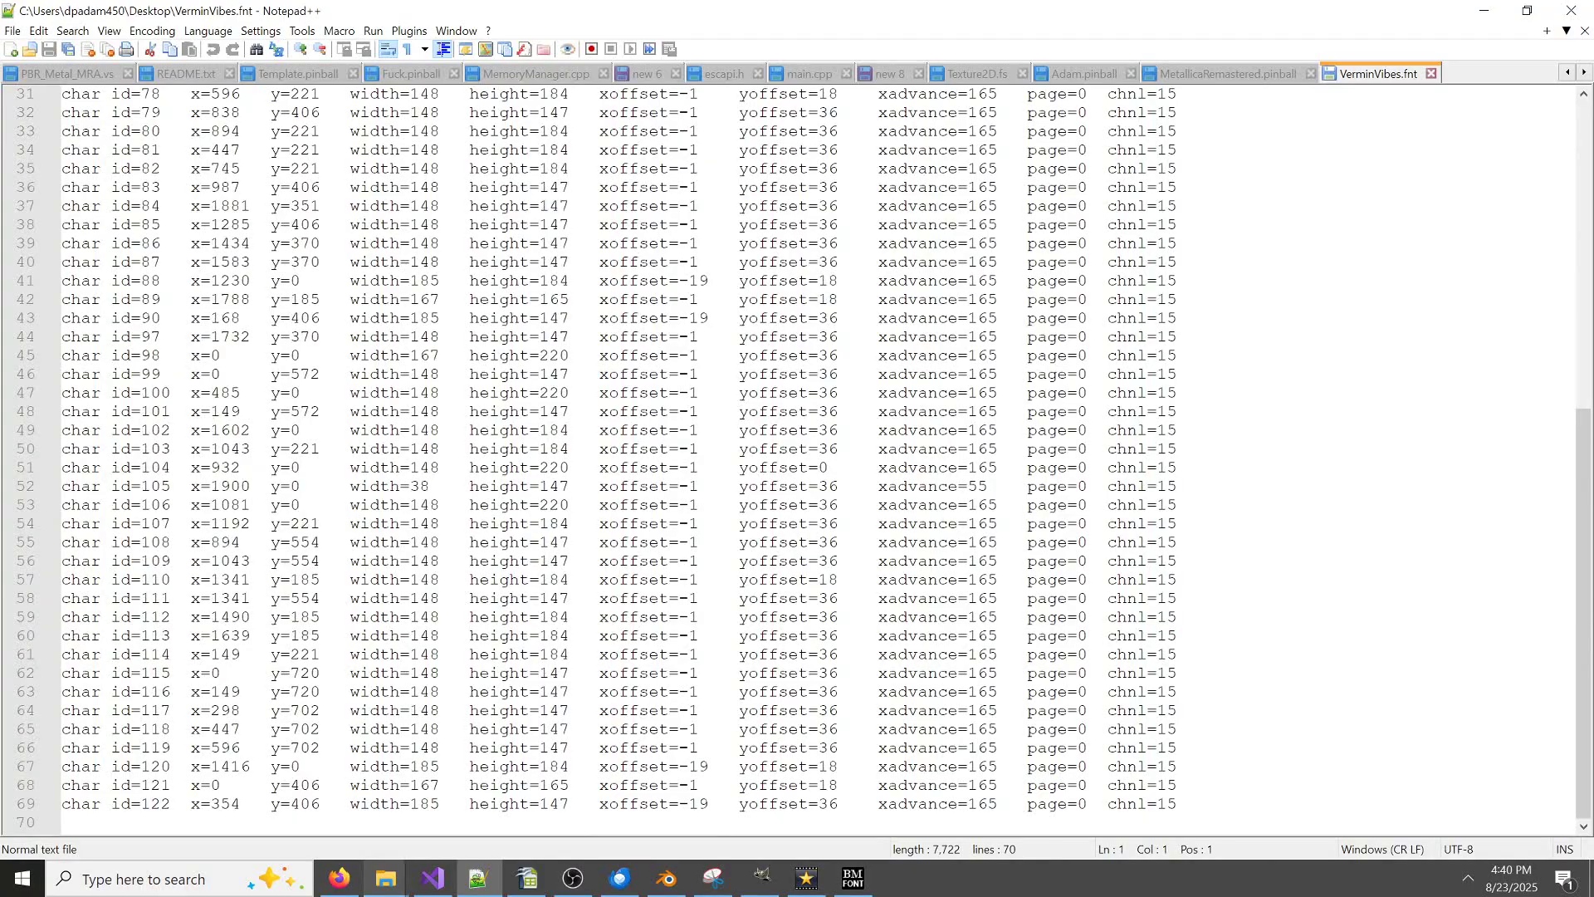
pyautogui.scroll(6, 797, 456)
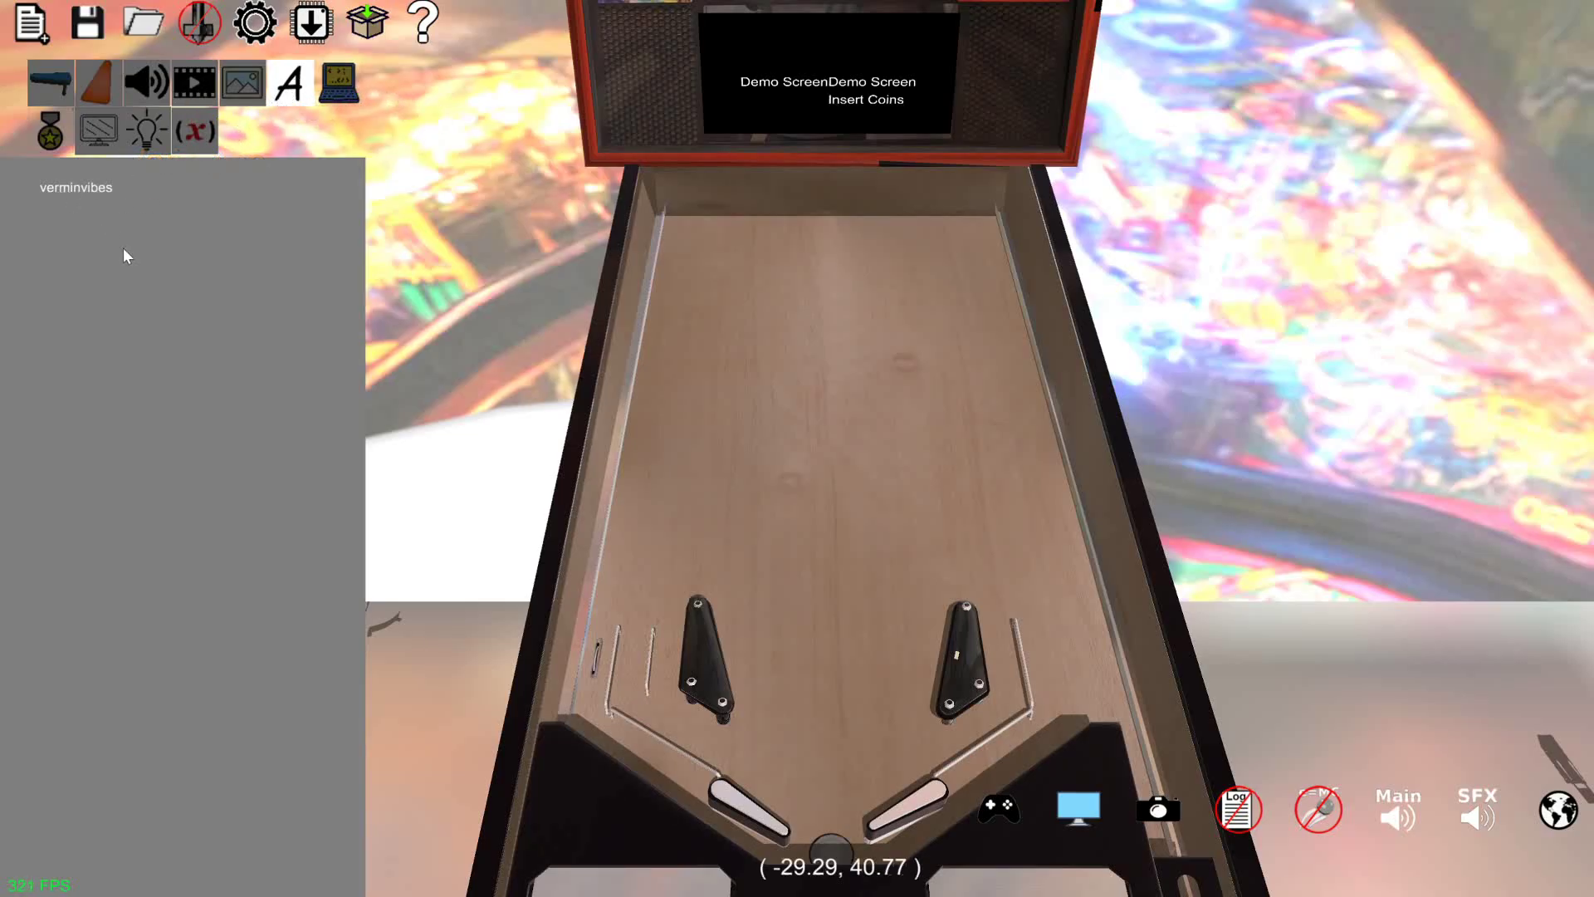
# Open the Gameplay Main Screen layout from the LCD screens and add a static text element to it
pyautogui.click(98, 144)
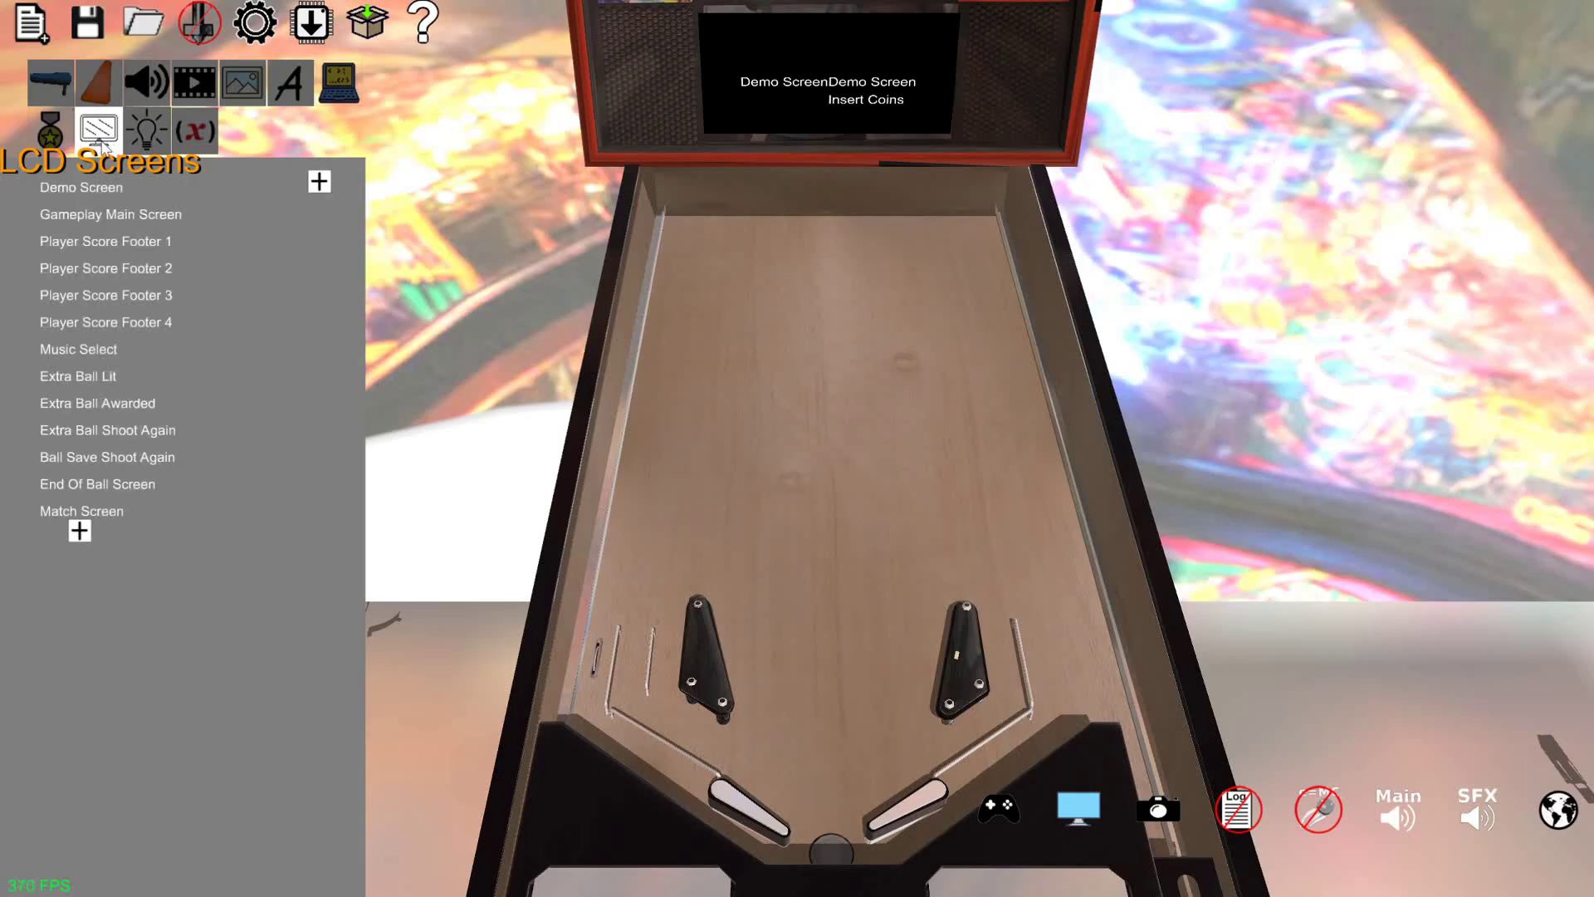
pyautogui.click(105, 215)
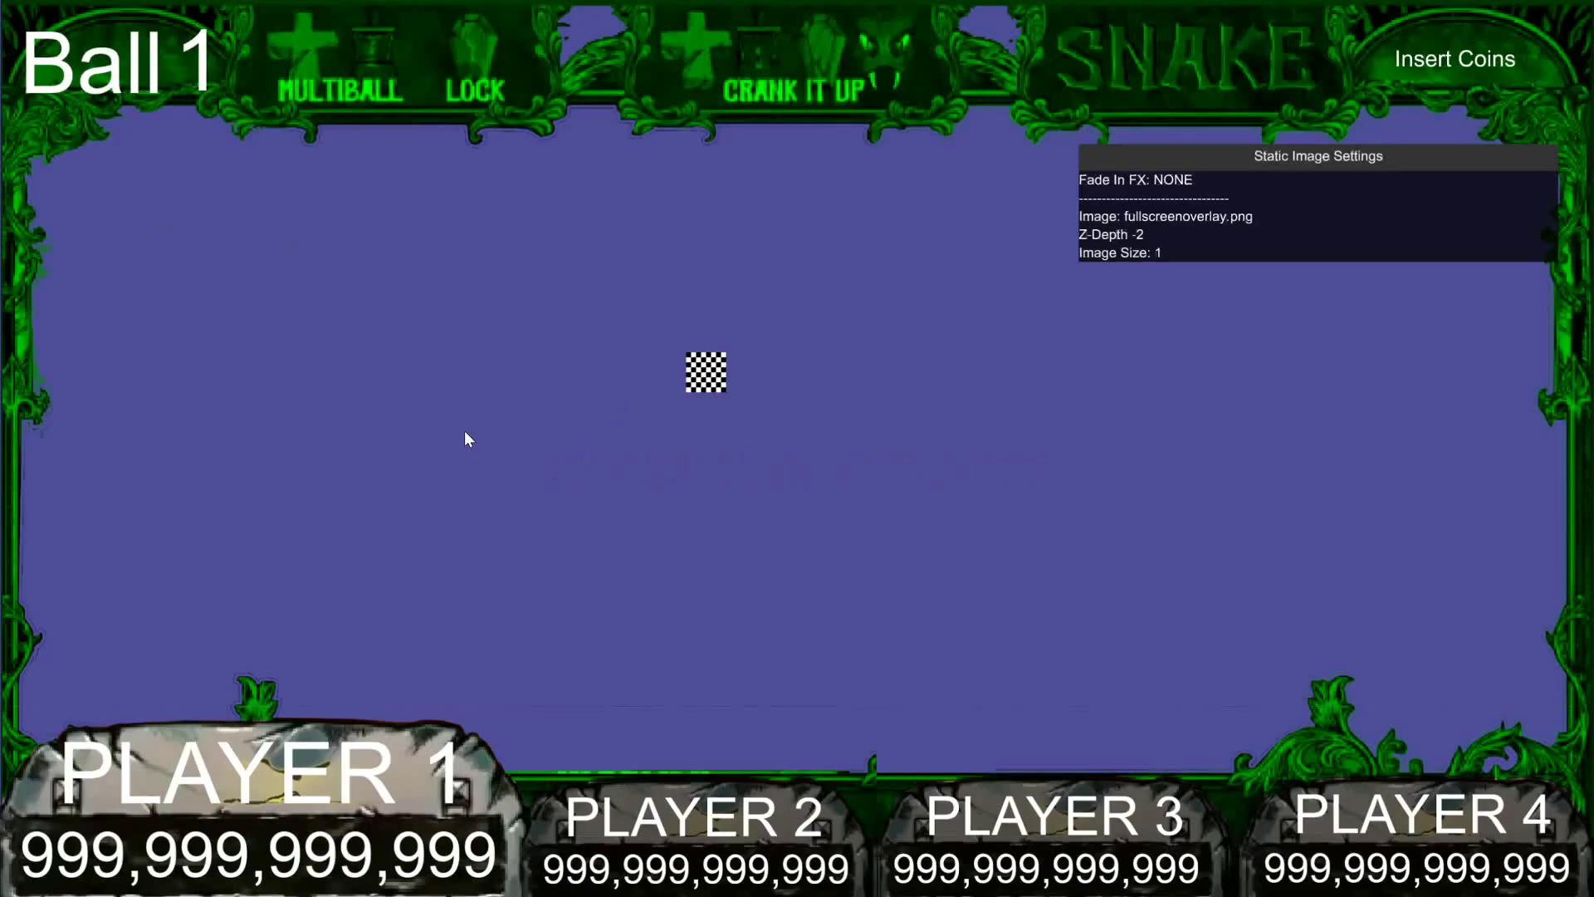
pyautogui.press('space')
pyautogui.click(265, 485)
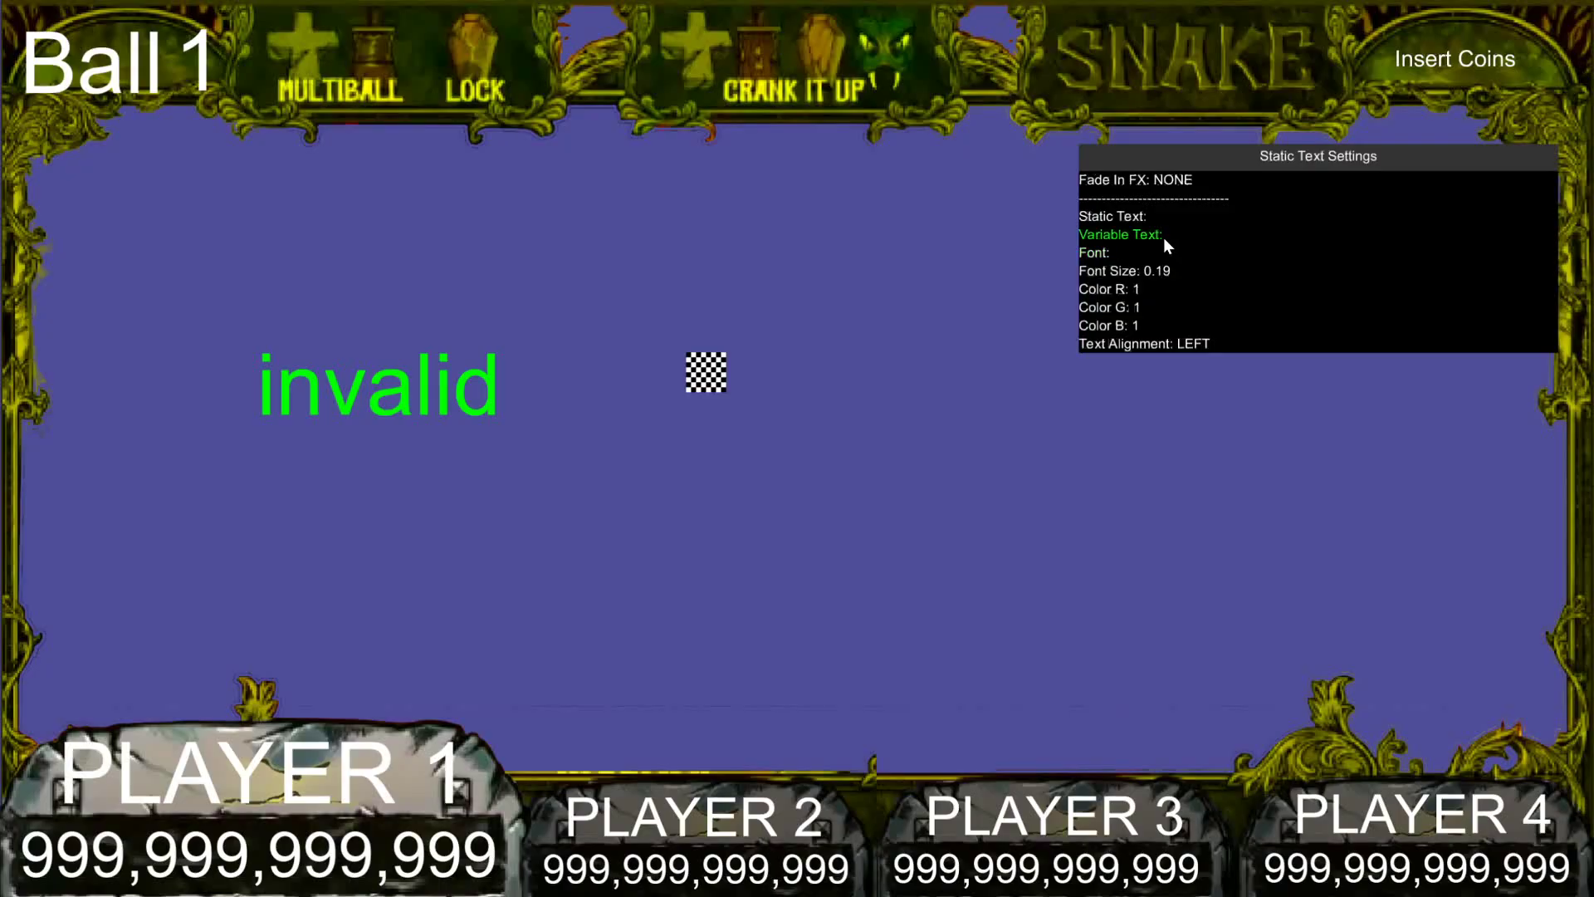
# Set the new element's static text to "My TExt" and its font to verminvibes
pyautogui.click(1163, 217)
pyautogui.write('My TExt')
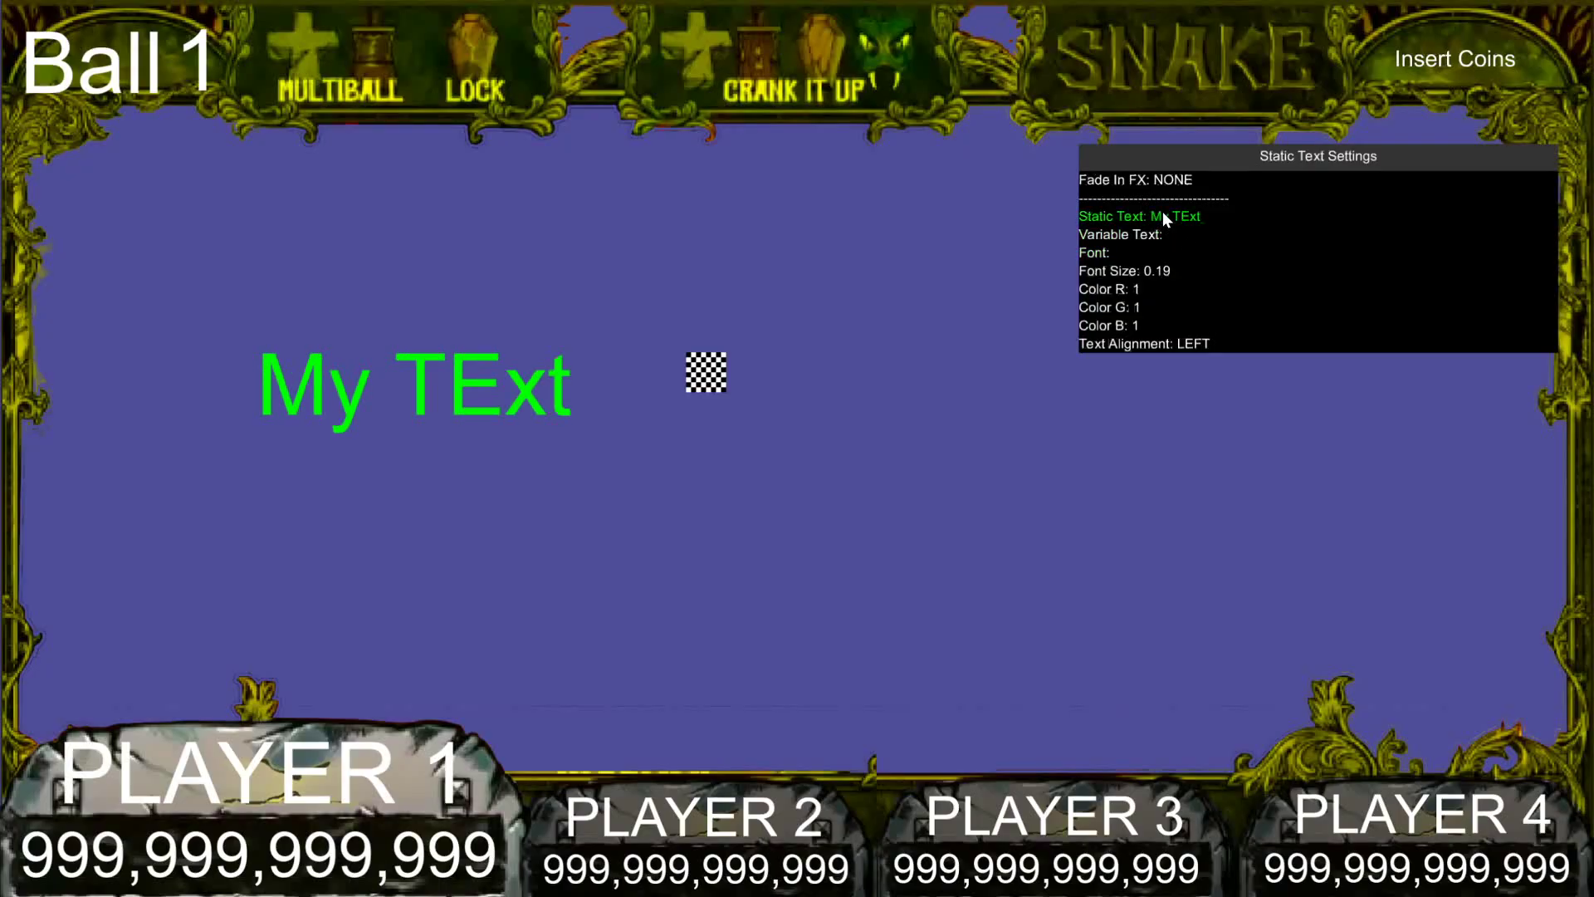
pyautogui.press('Return')
pyautogui.write('v')
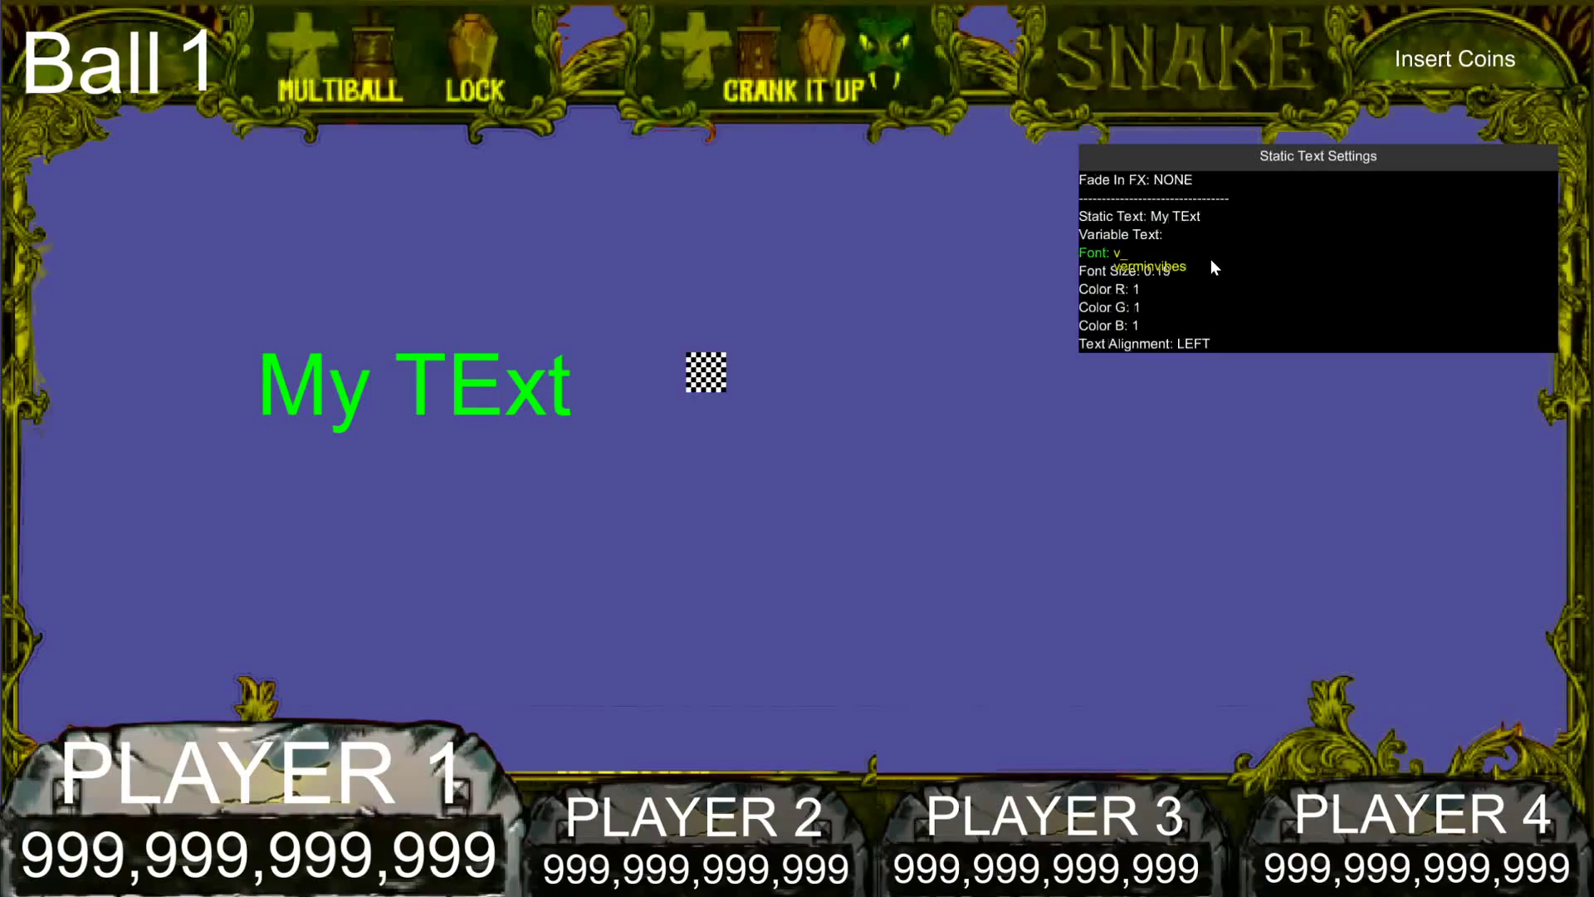
pyautogui.press('Return')
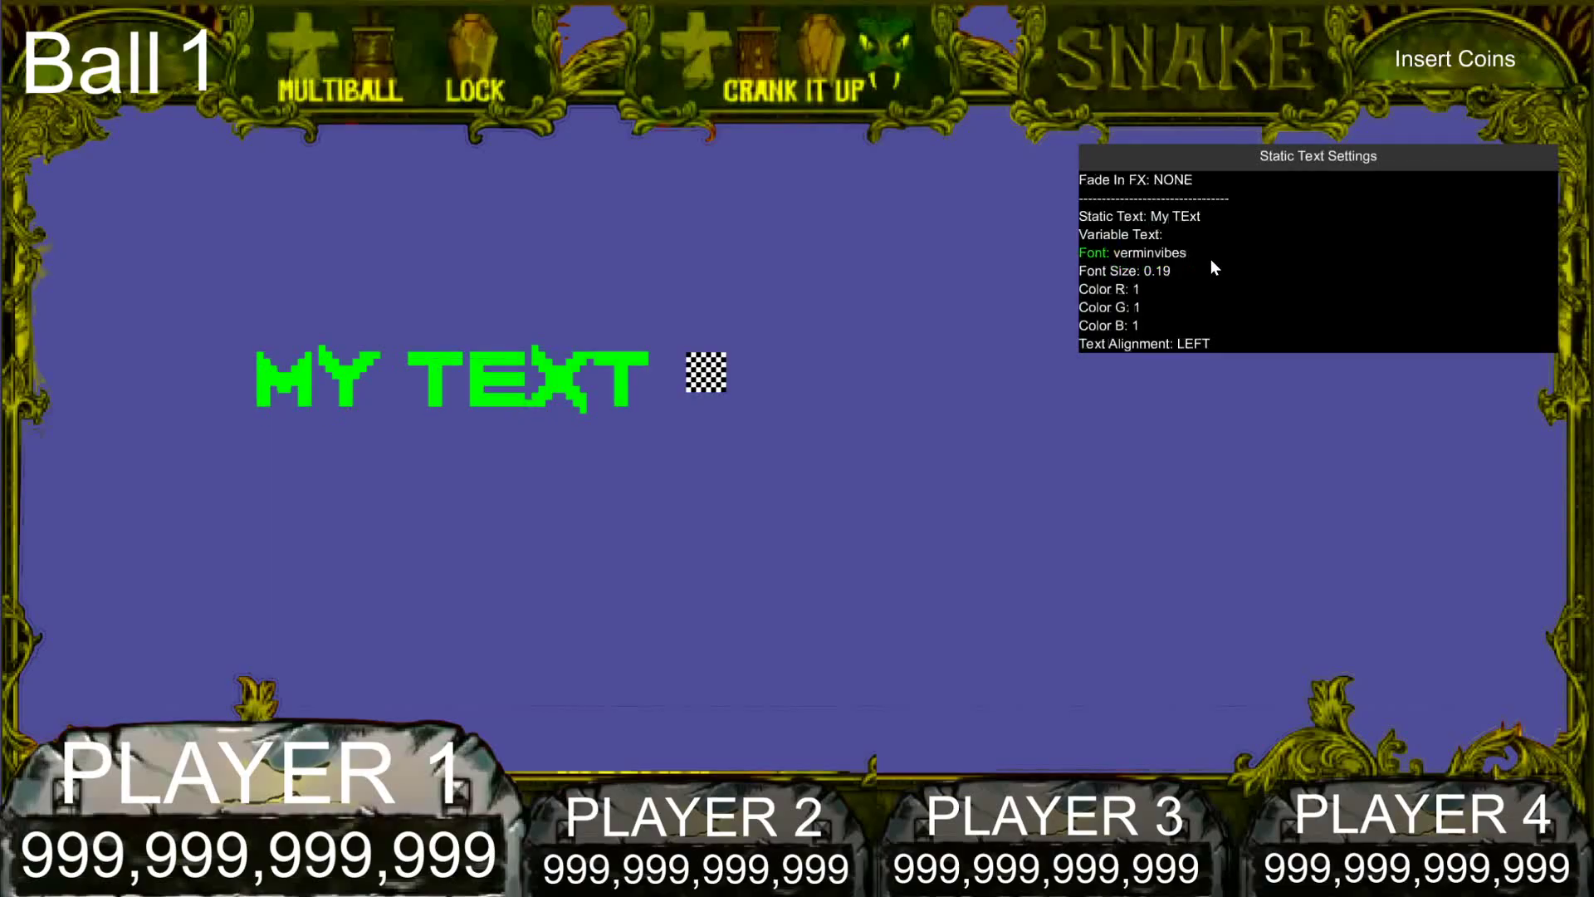
# Move the "My TExt" element up and slightly left on the layout, deselect it and exit the Gameplay Main Screen
pyautogui.moveTo(475, 342); pyautogui.dragTo(523, 303)
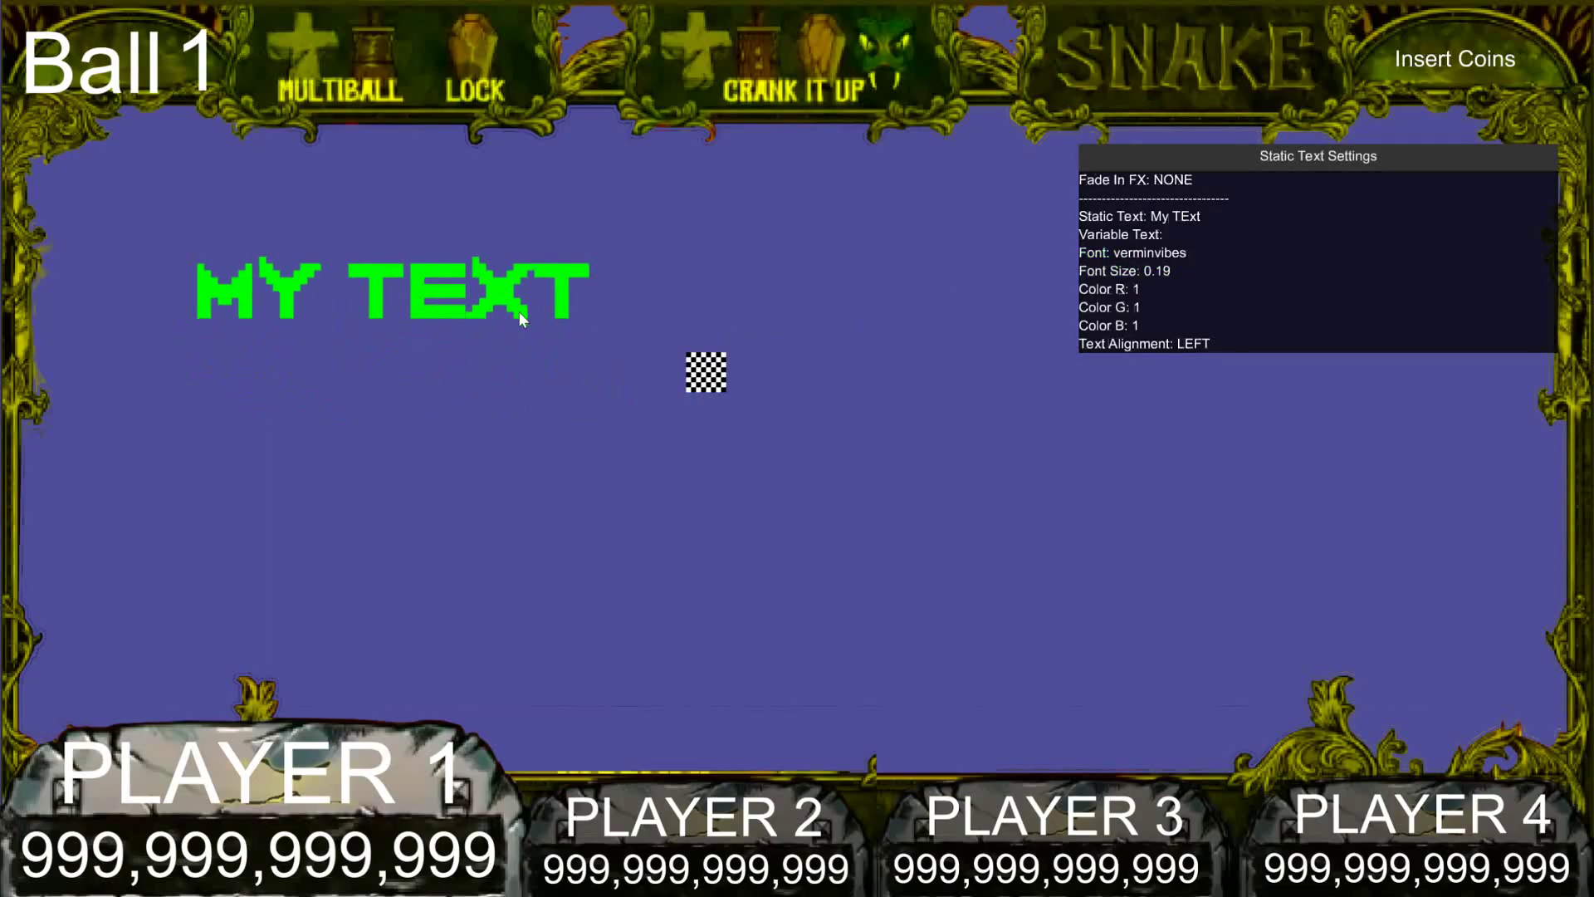
pyautogui.click(505, 438)
pyautogui.press('Escape')
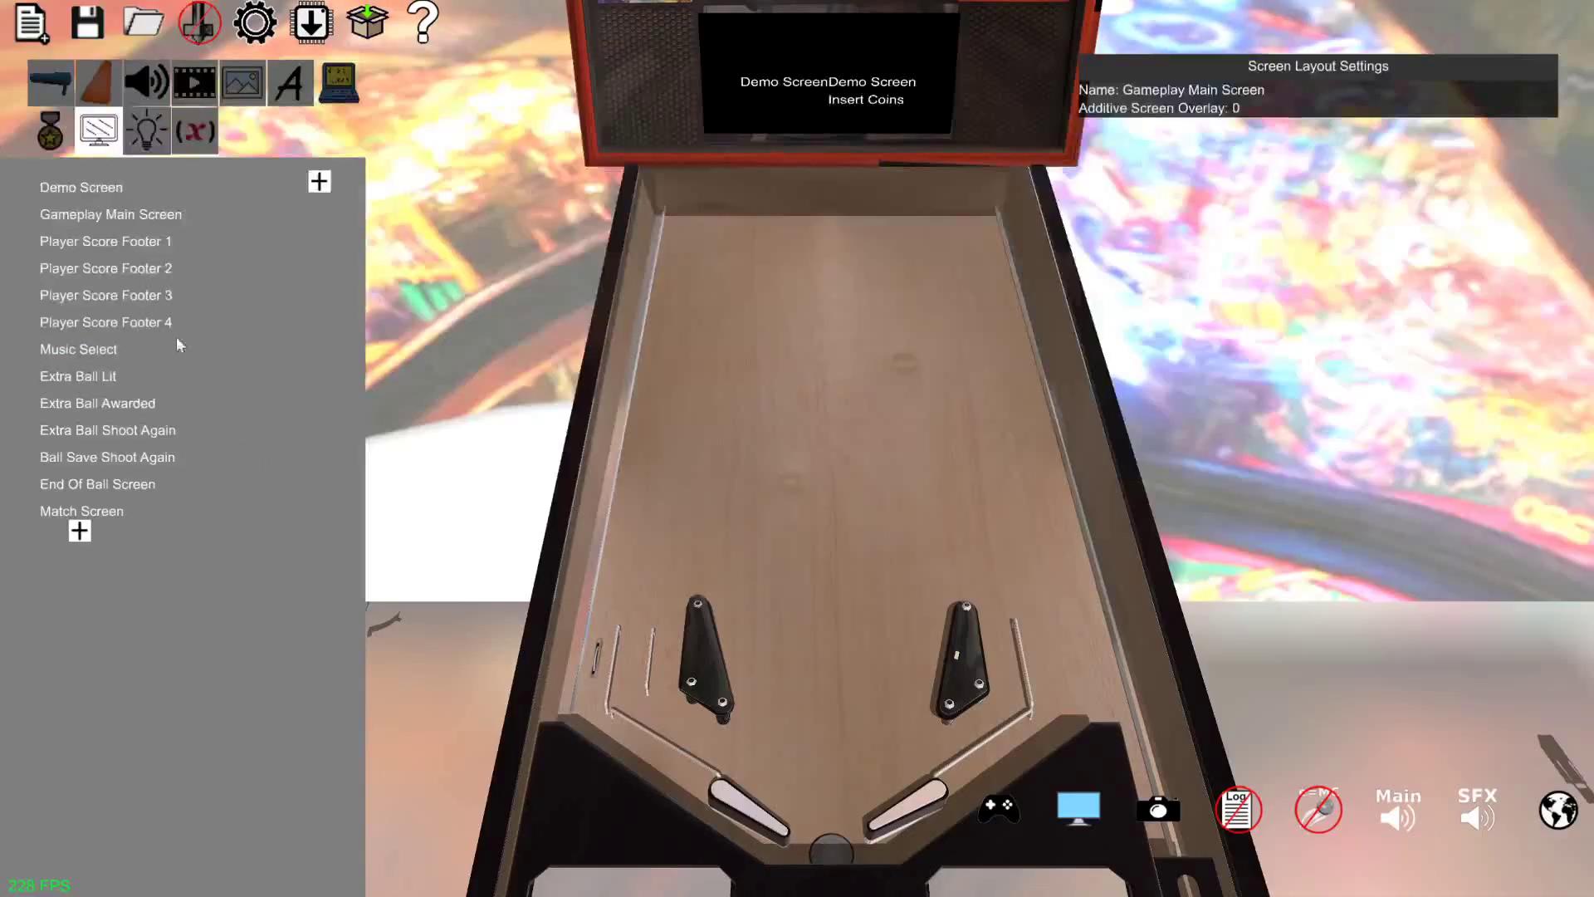
# Open the Player Score Footer 1 layout, nudge the PLAYER 1 name and set its font to verminvibes
pyautogui.click(117, 245)
pyautogui.moveTo(295, 778)
pyautogui.mouseDown()
pyautogui.moveTo(318, 640)
pyautogui.moveTo(312, 767)
pyautogui.mouseUp()
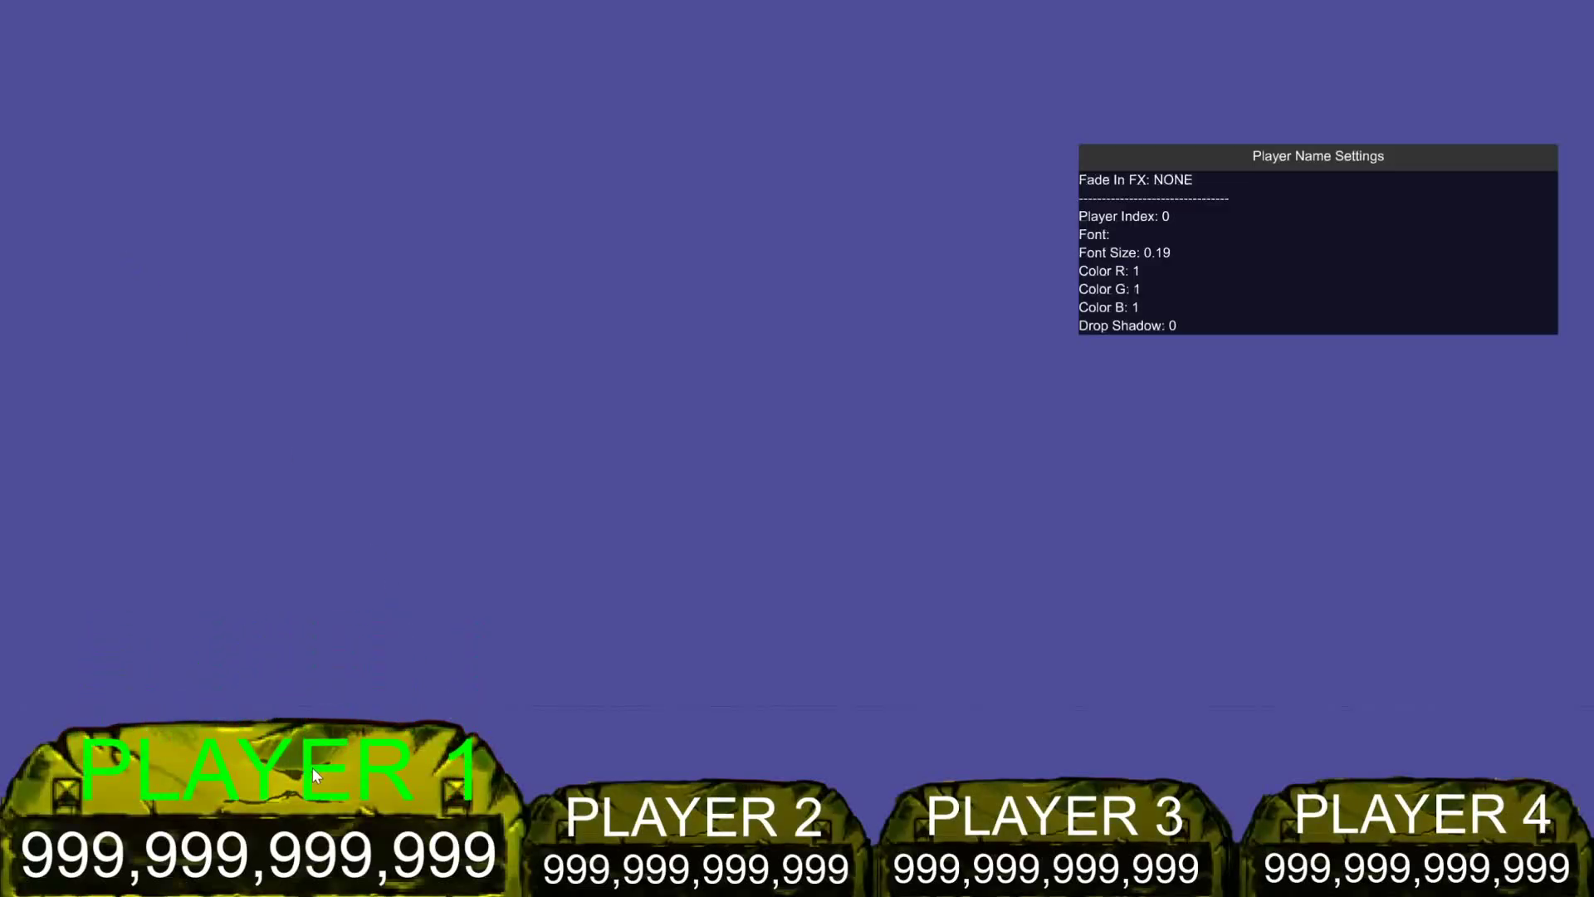
pyautogui.click(1127, 234)
pyautogui.click(729, 751)
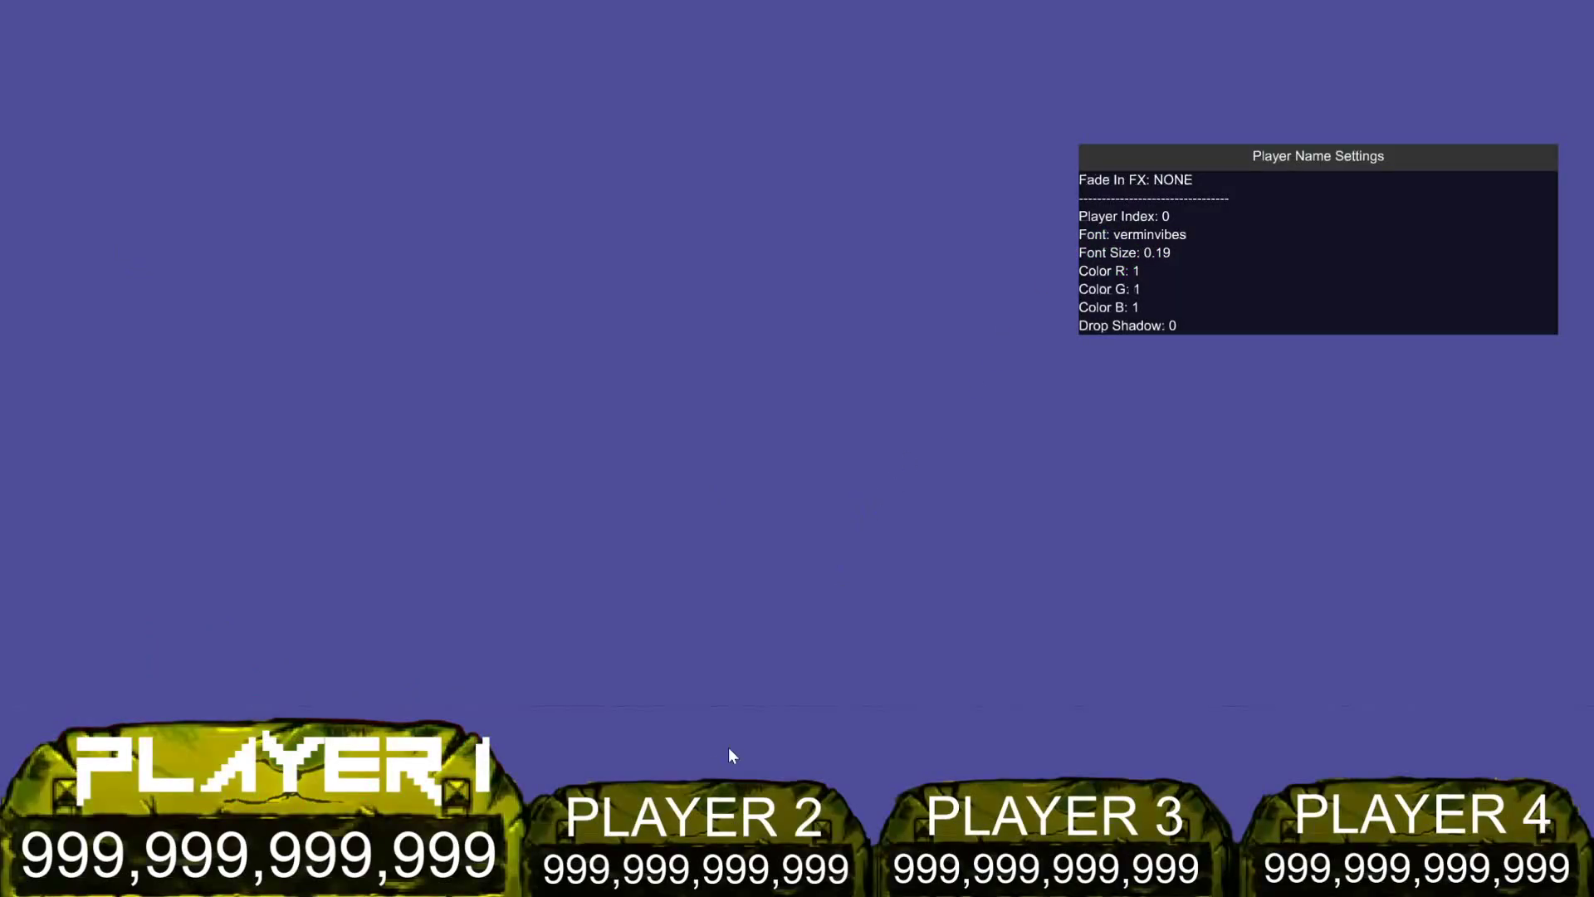
# Set the PLAYER 2 name's font to verminvibes
pyautogui.click(685, 805)
pyautogui.click(1122, 235)
pyautogui.write('v')
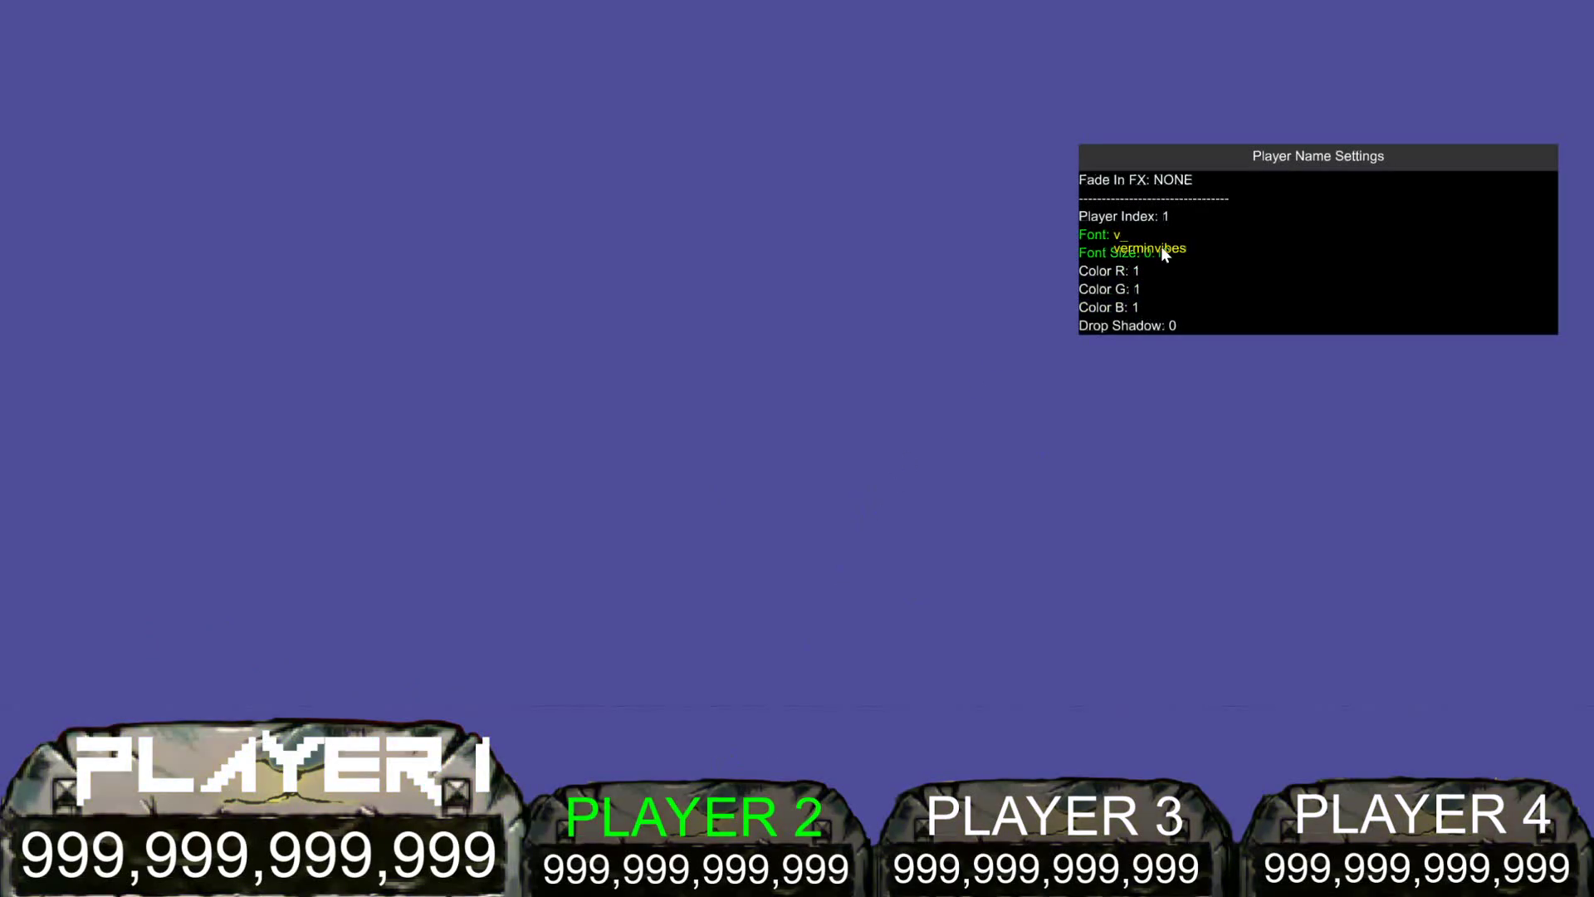
pyautogui.click(1173, 244)
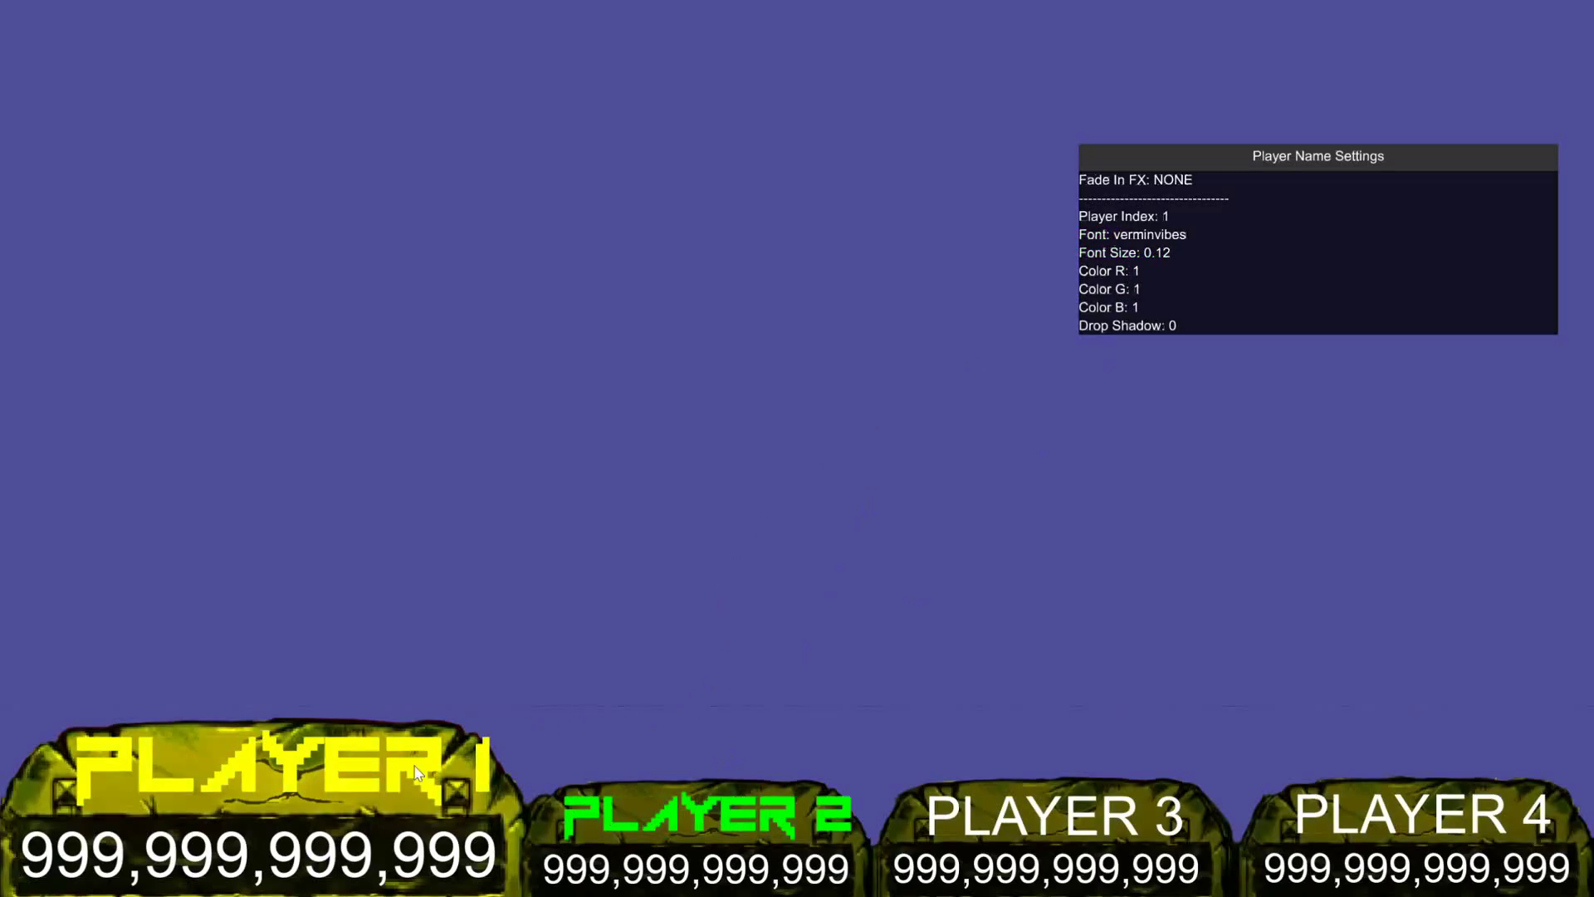
# Set the player 1 score's font to verminvibes and its font size to 0.12
pyautogui.click(399, 855)
pyautogui.click(1149, 232)
pyautogui.write('v')
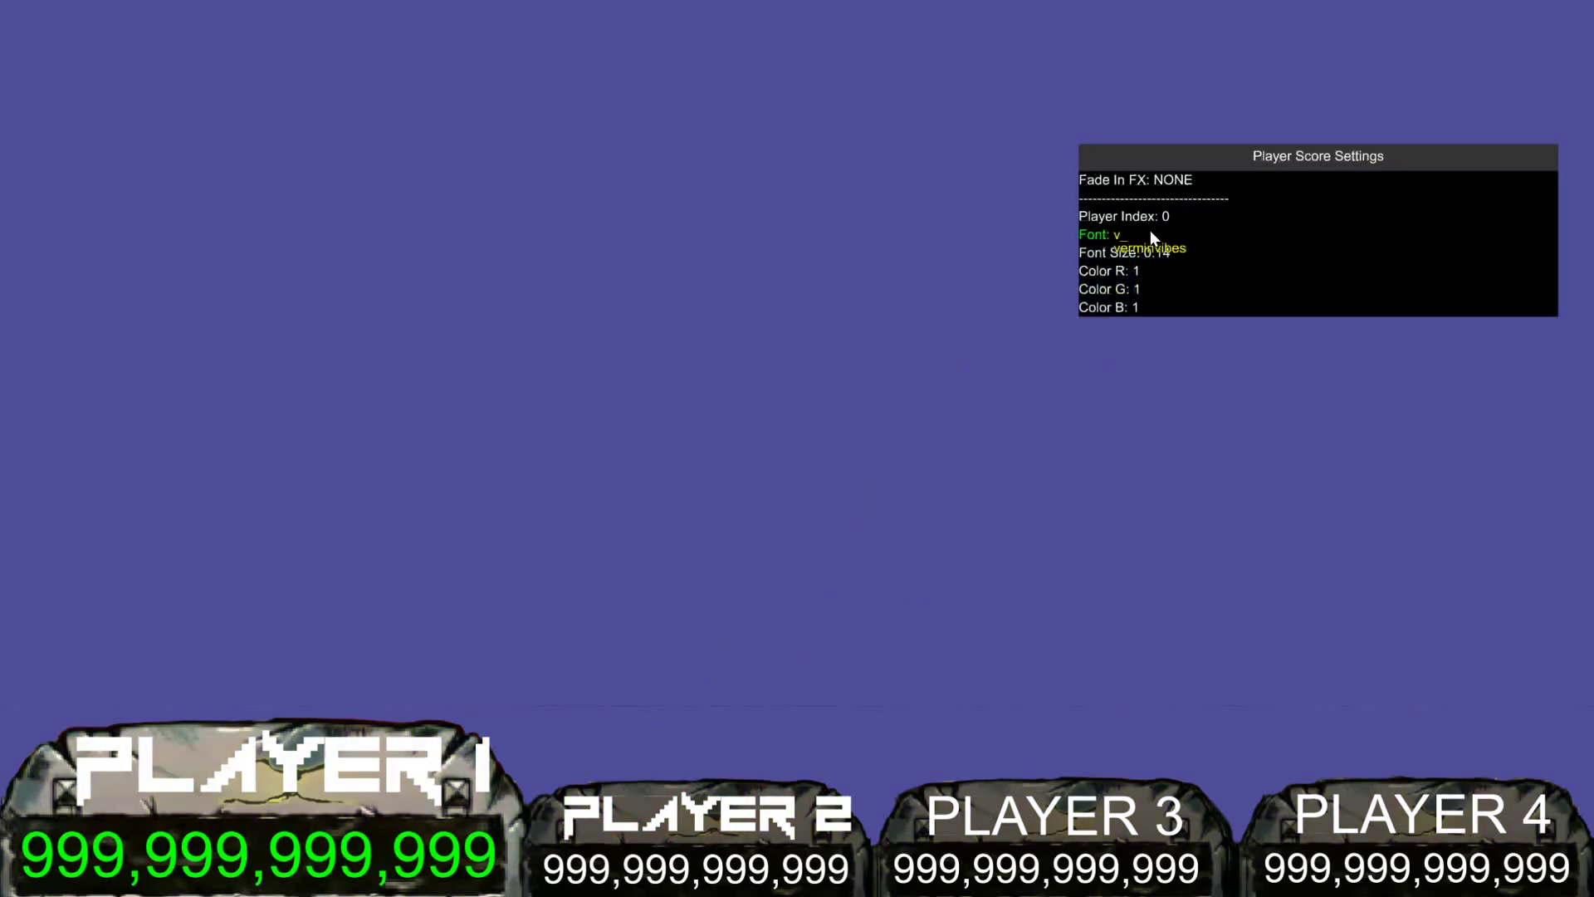
pyautogui.click(1160, 248)
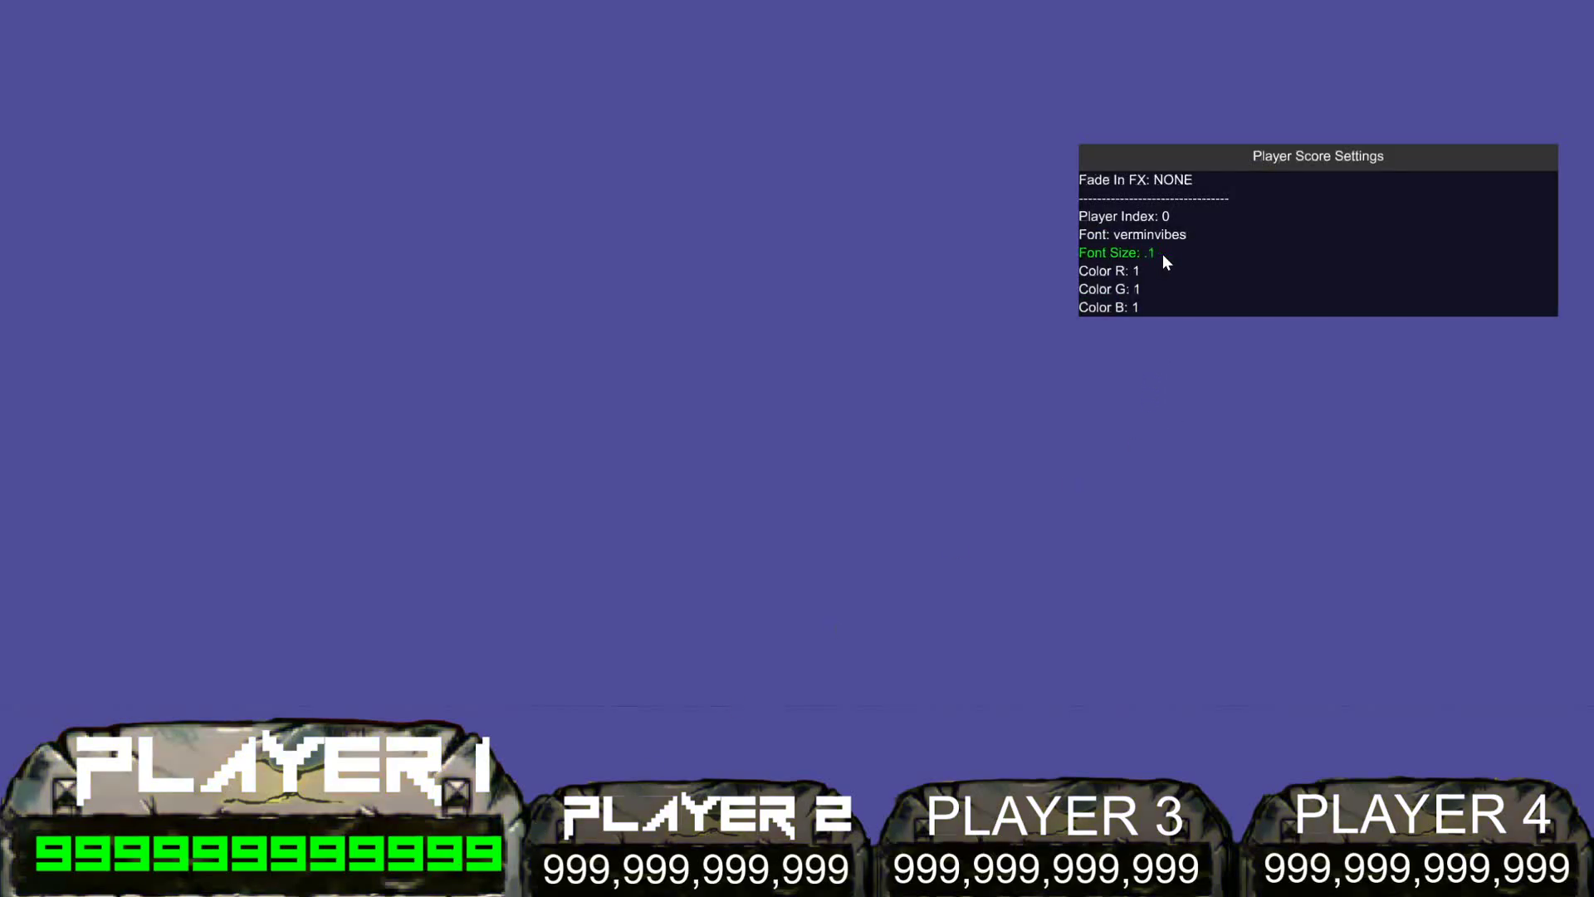
pyautogui.write('3')
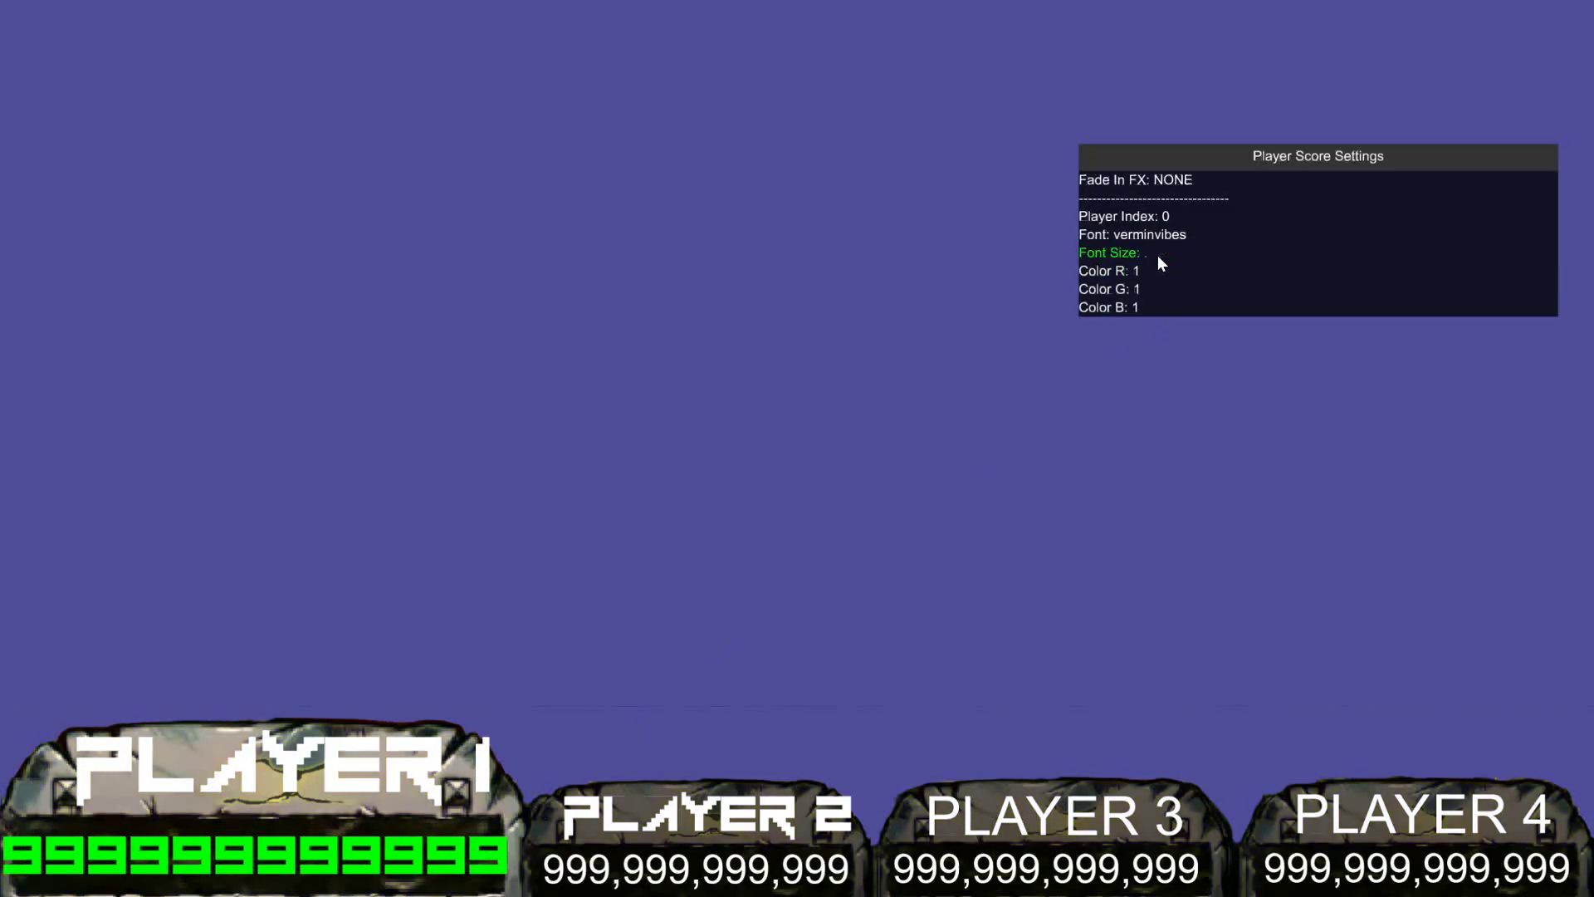
pyautogui.write('12')
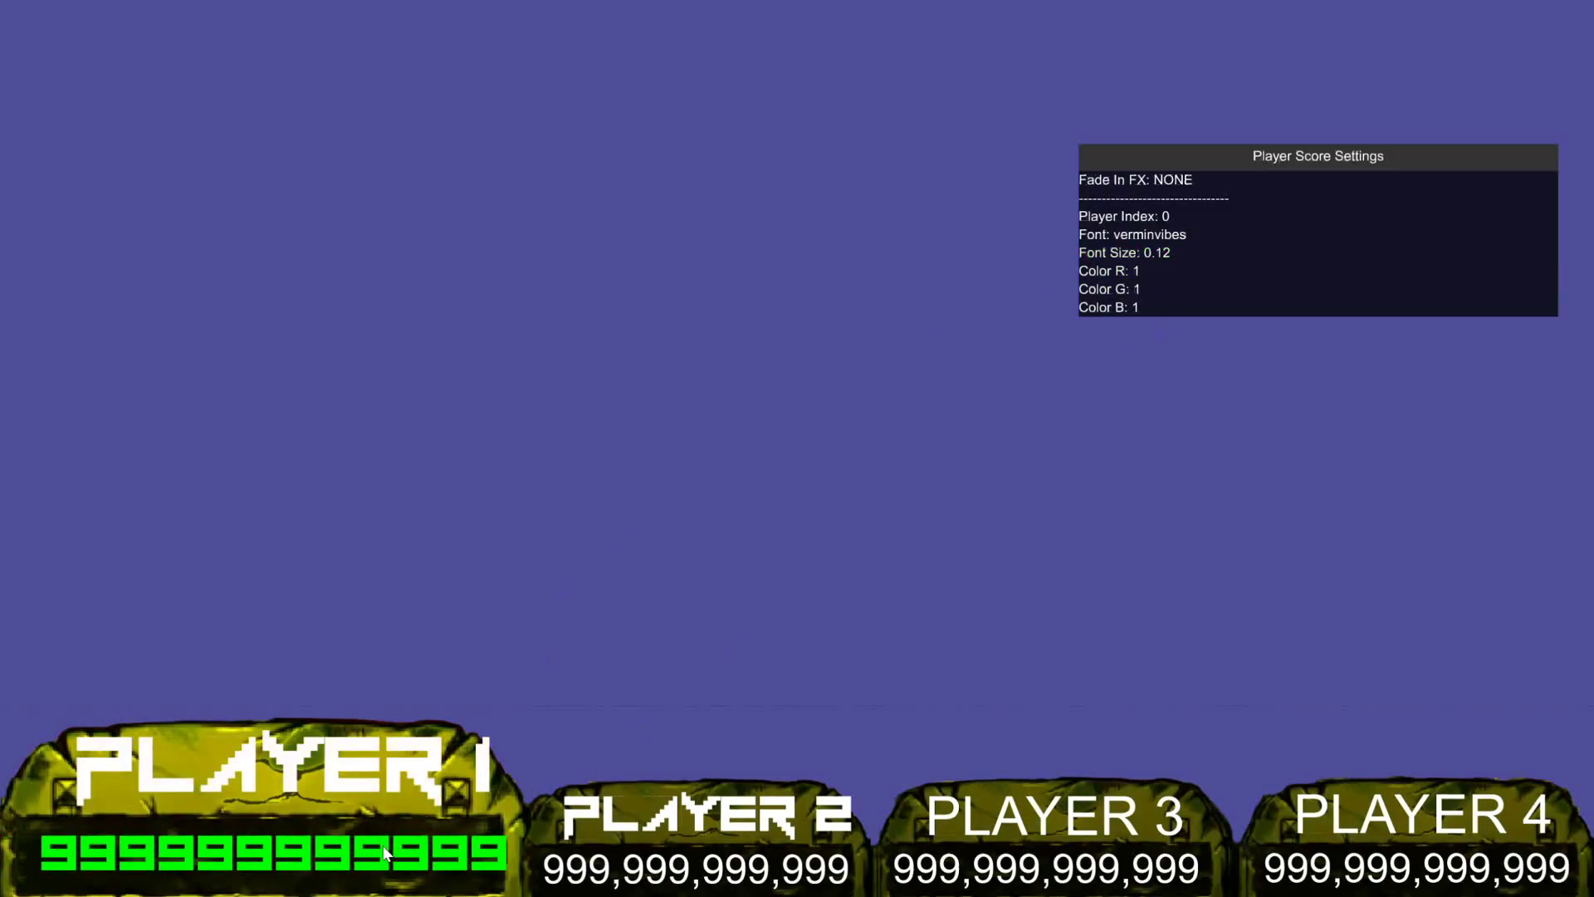